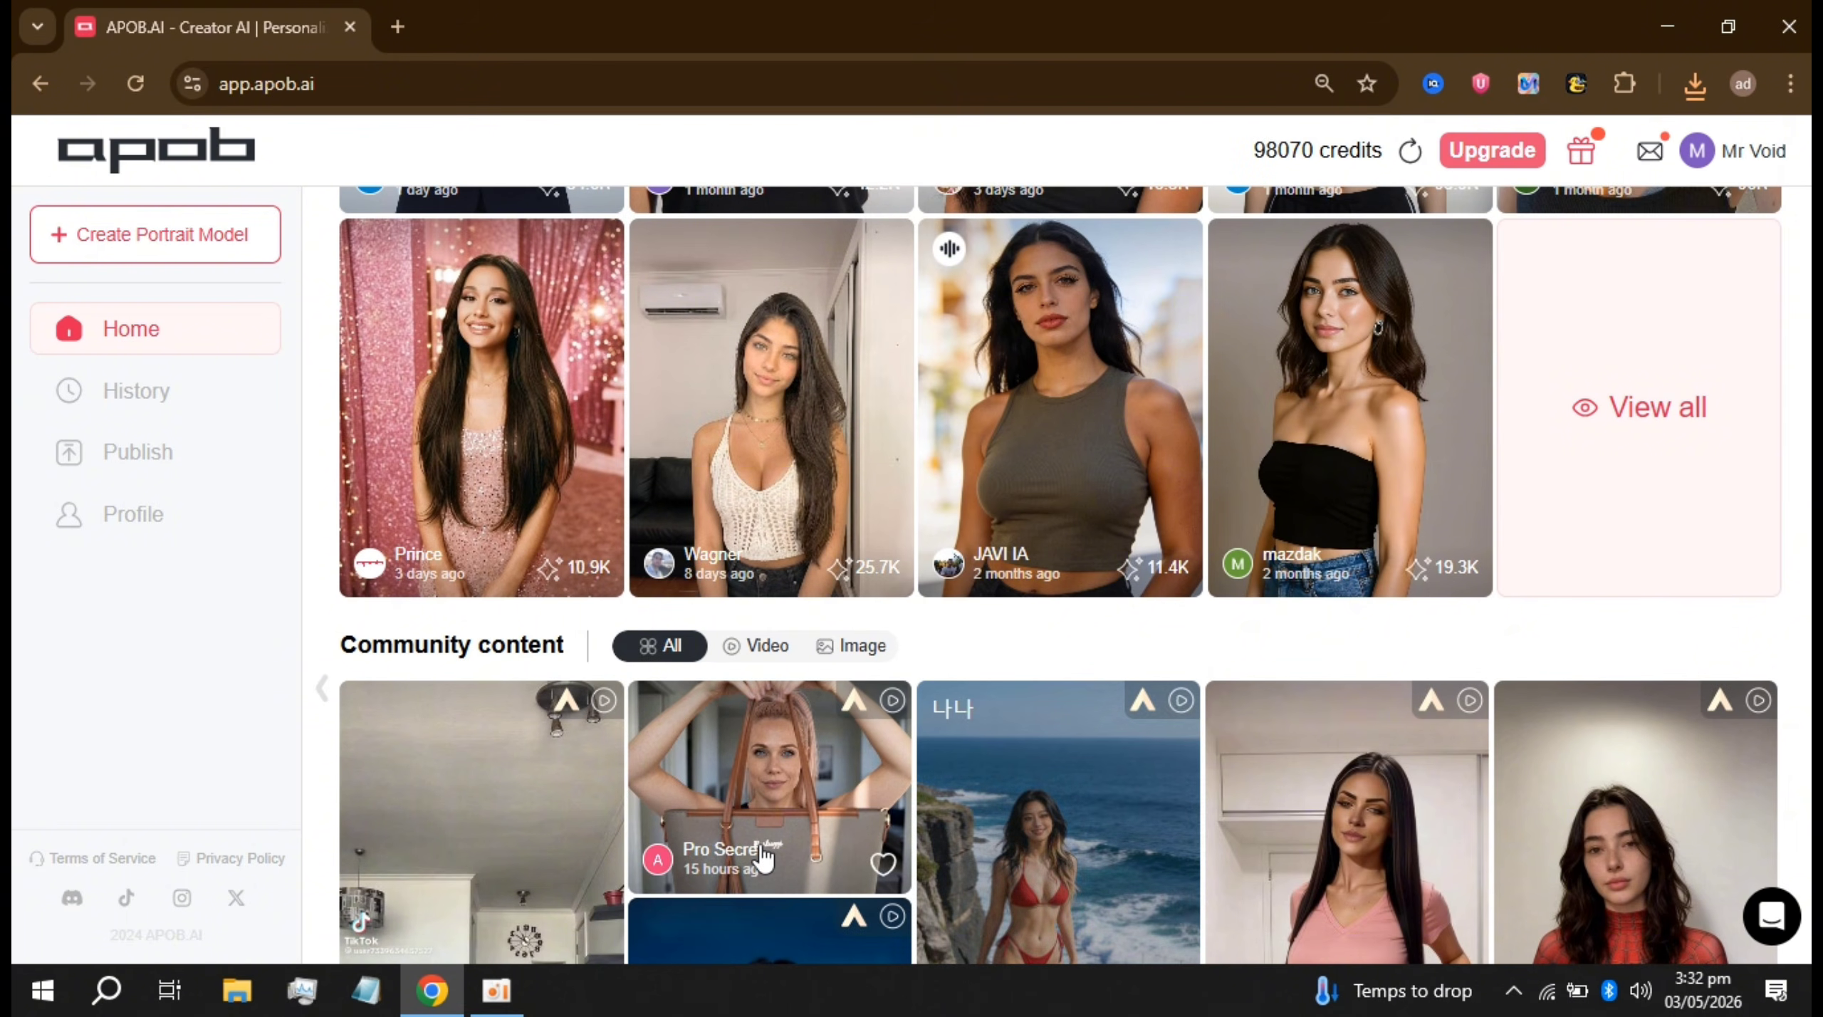
Step: Browse the community models and the community content on the home page
scroll(778, 601, "down", 7)
scroll(778, 602, "up", 10)
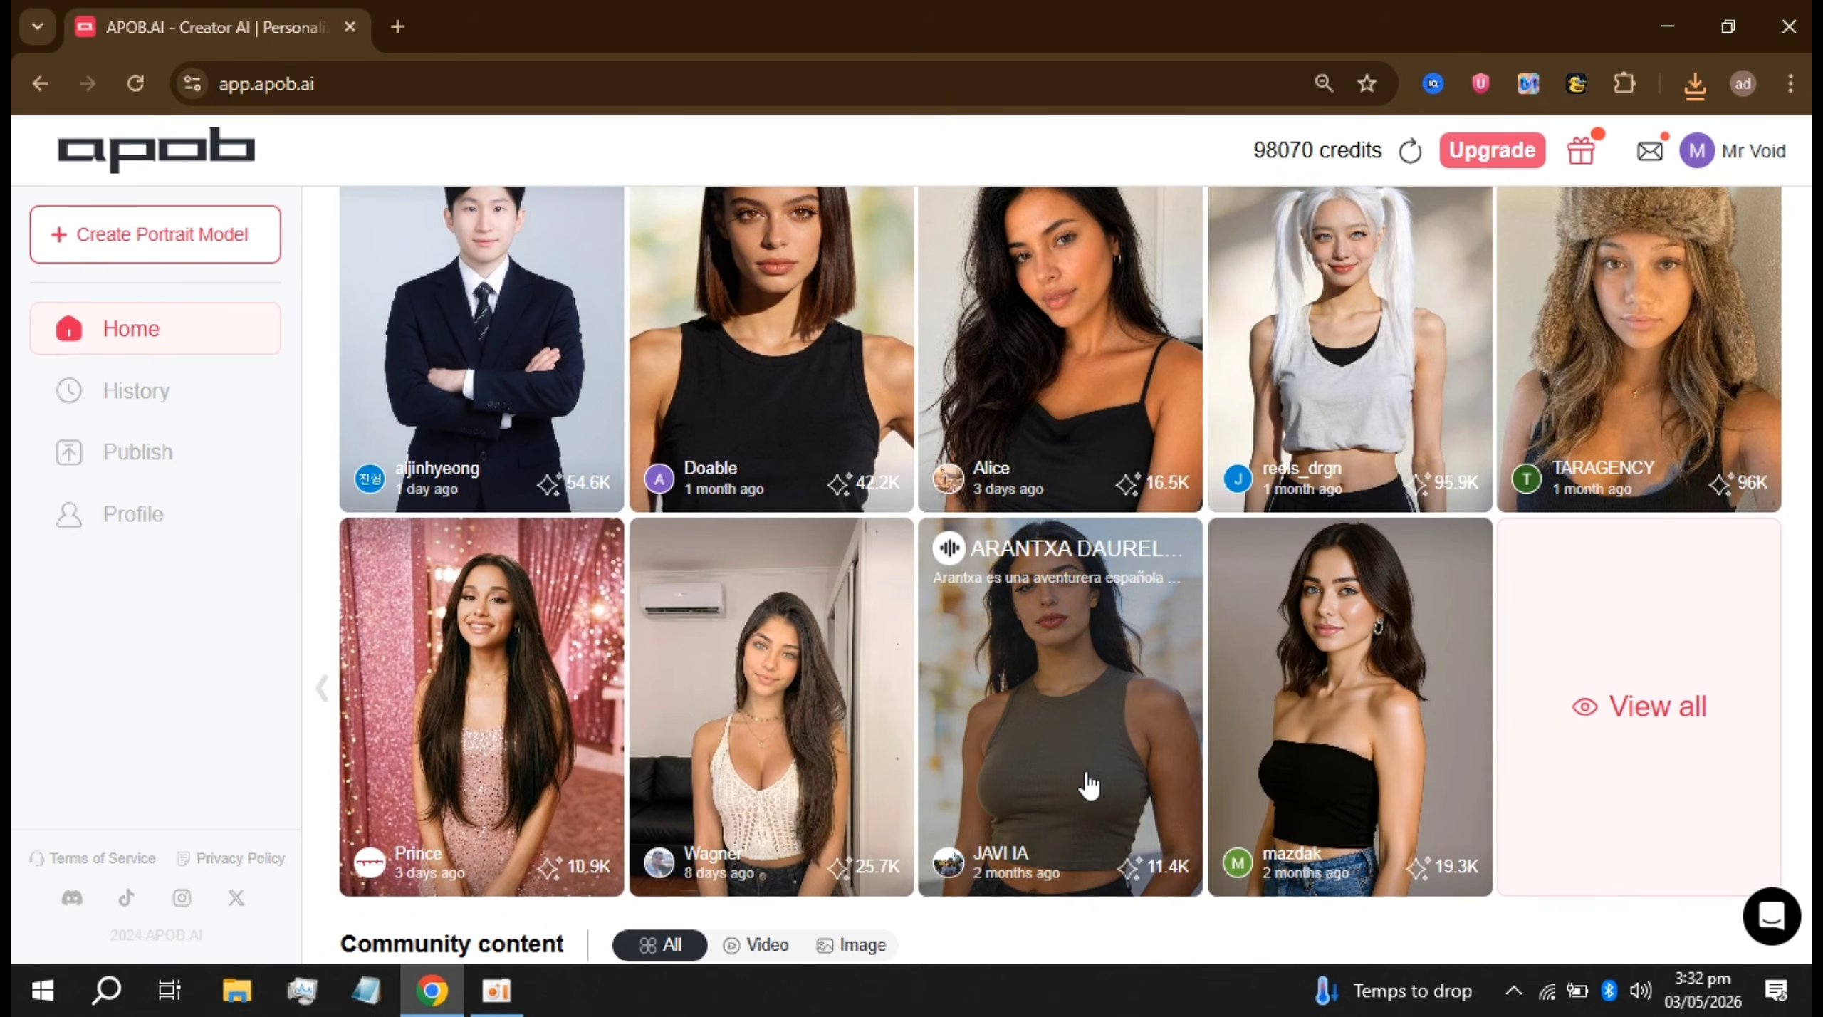
scroll(1282, 775, "down", 9)
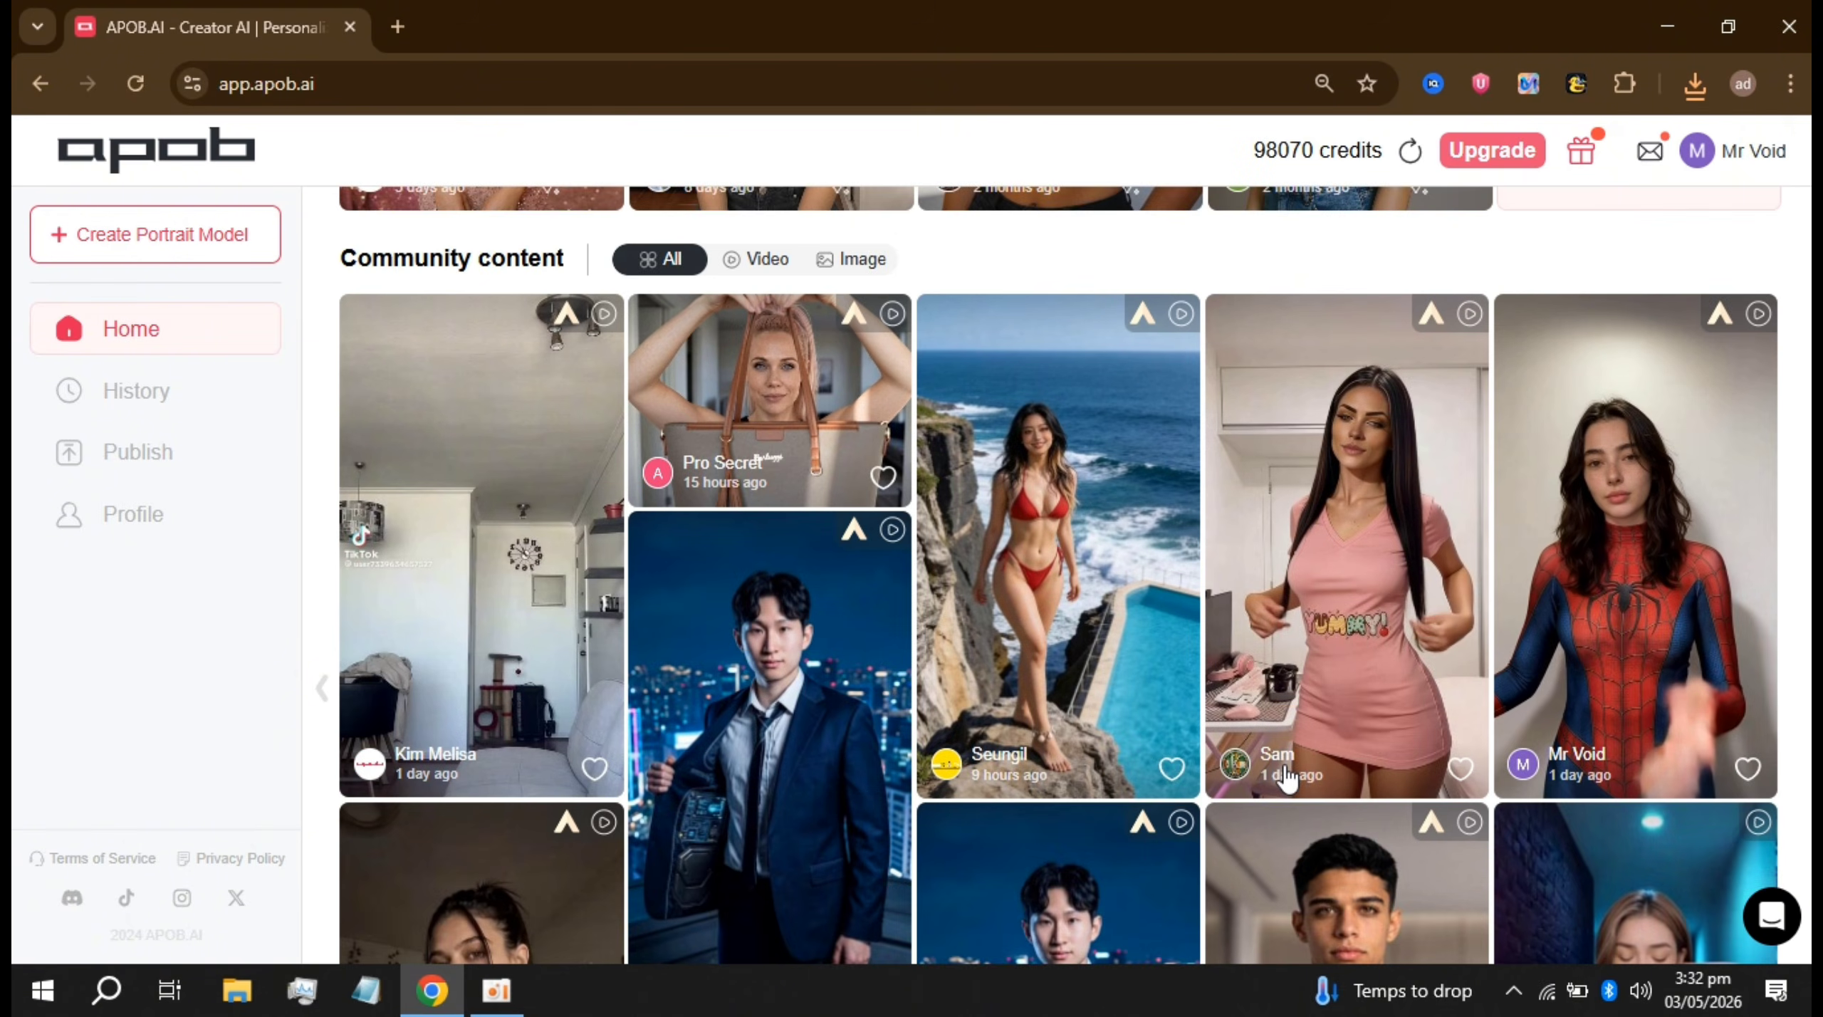
scroll(1286, 776, "down", 4)
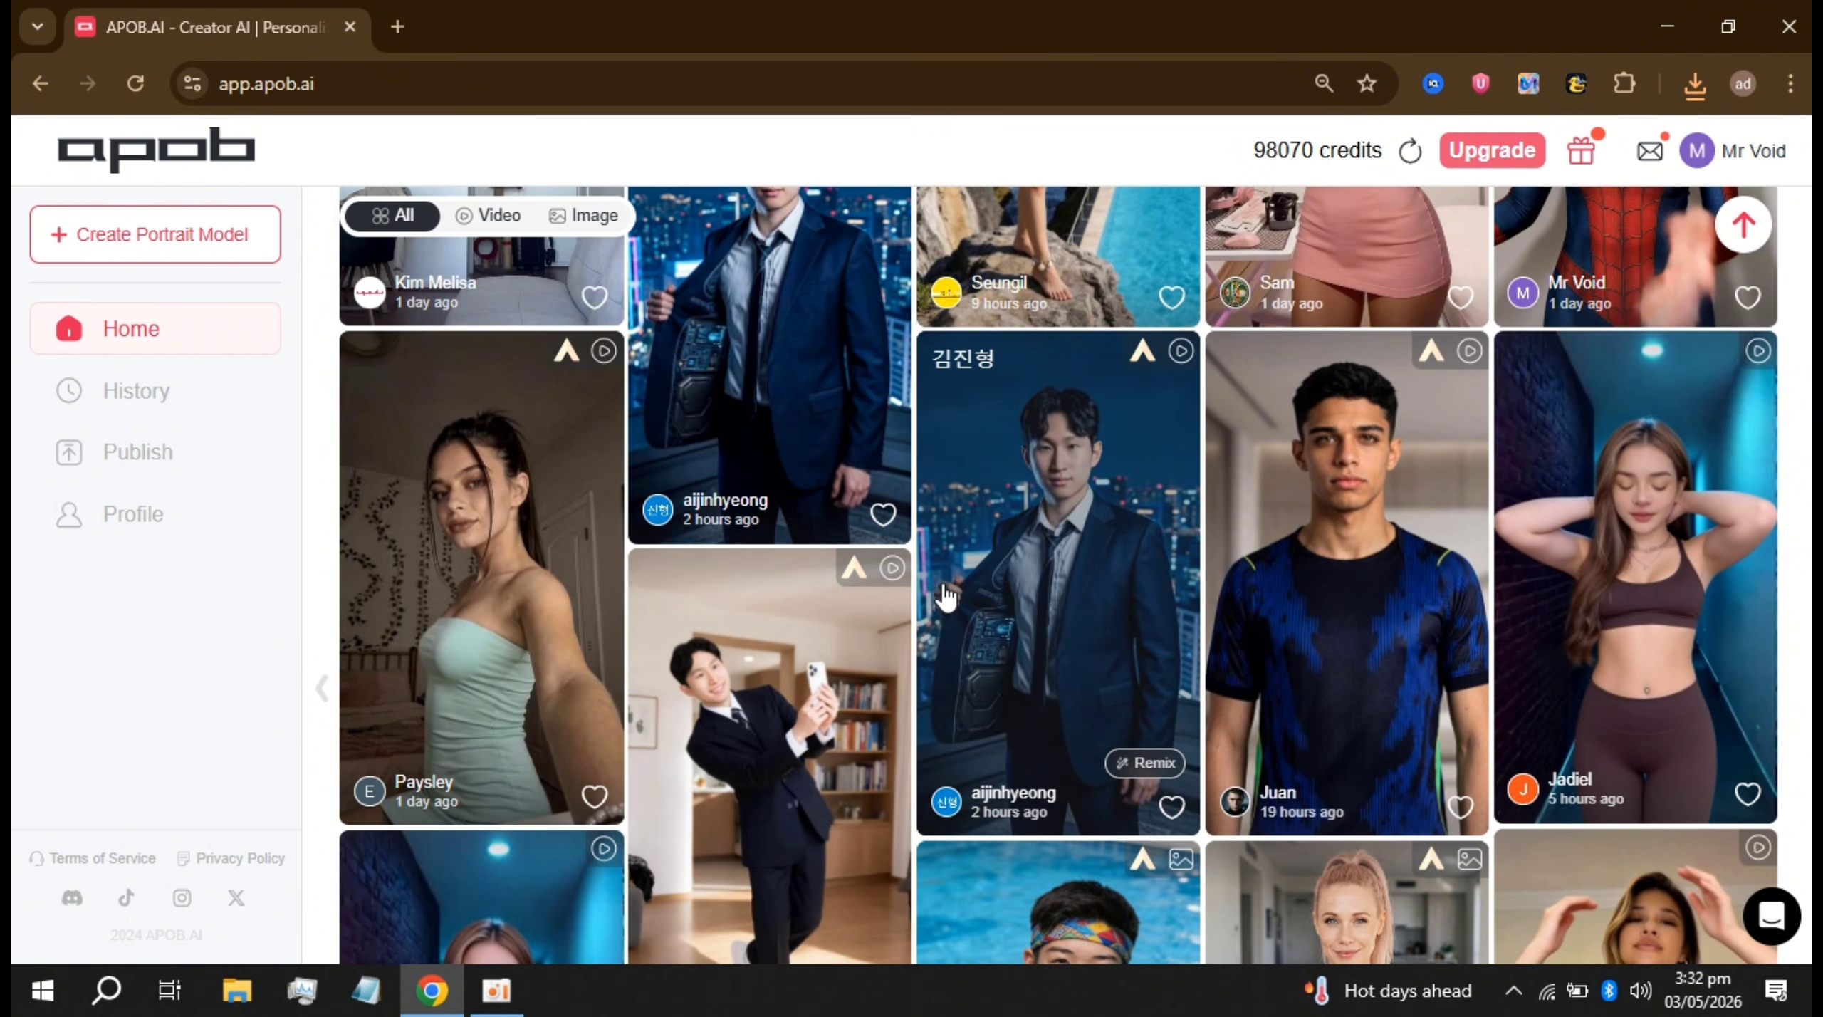
scroll(944, 591, "down", 4)
scroll(943, 582, "up", 10)
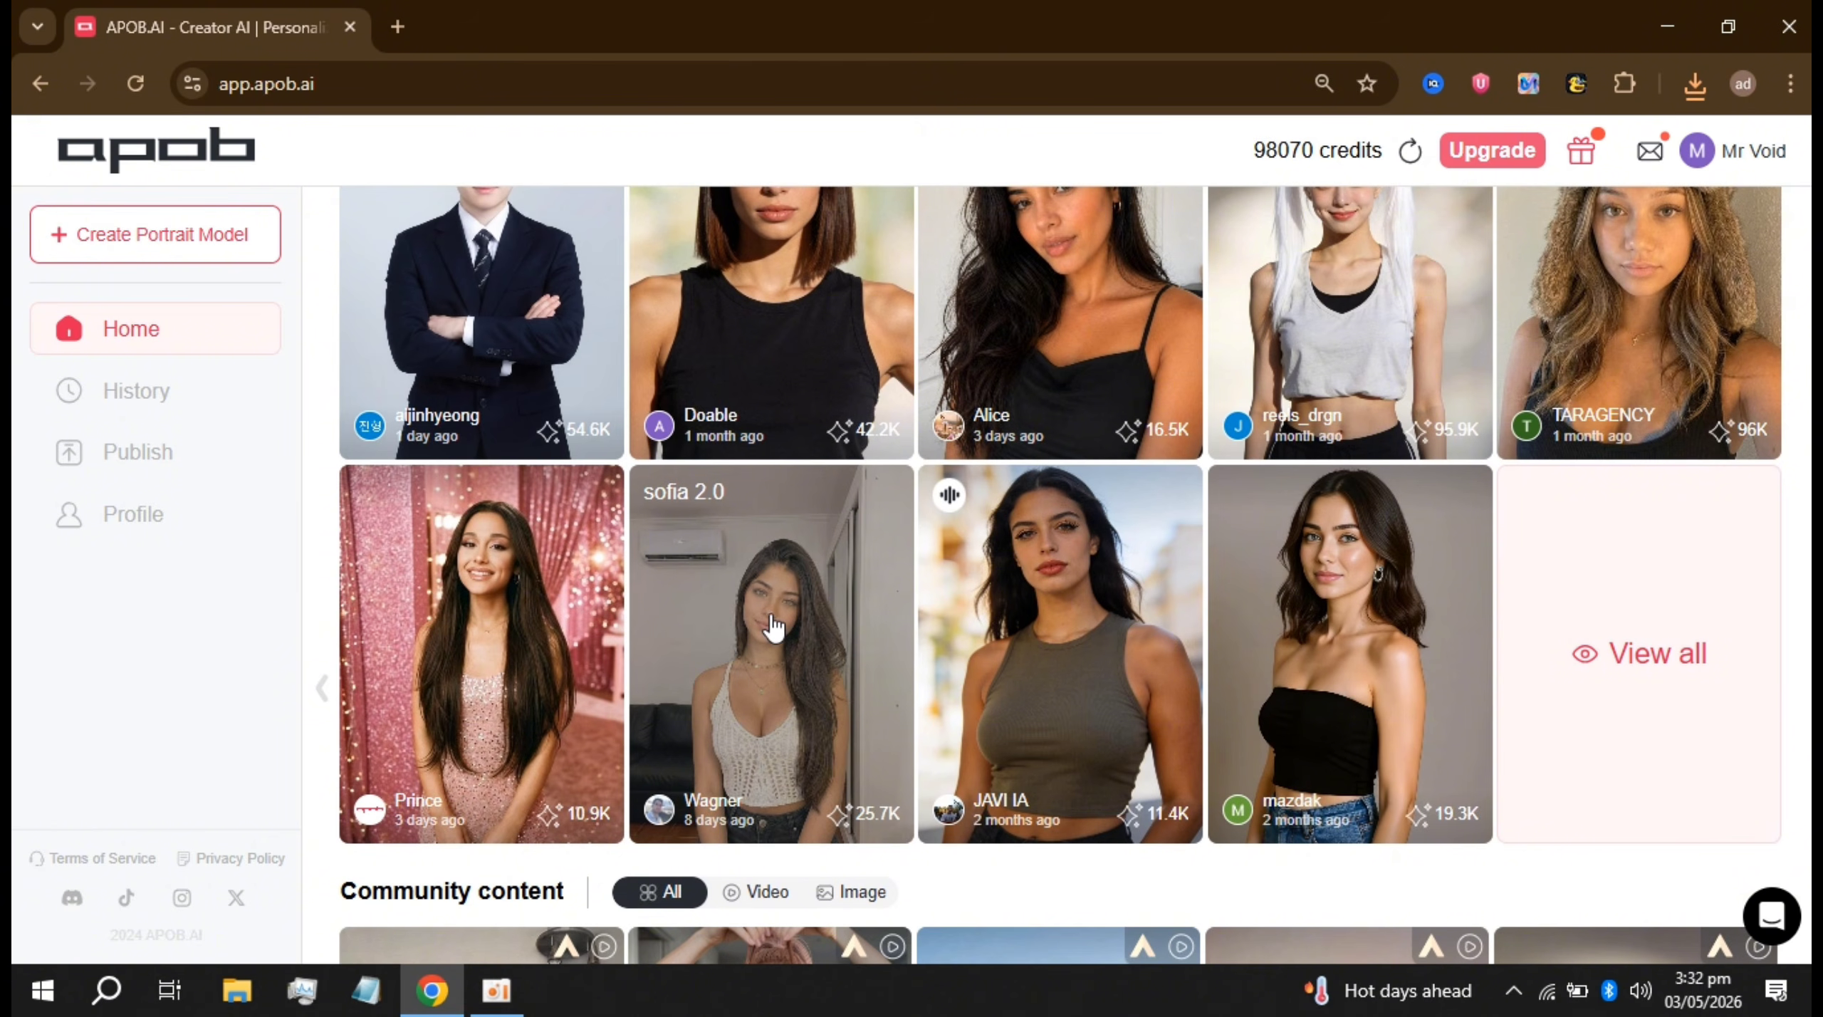
Step: View the generation page of the community model sofia 2.0 and return to the home page
left_click(772, 625)
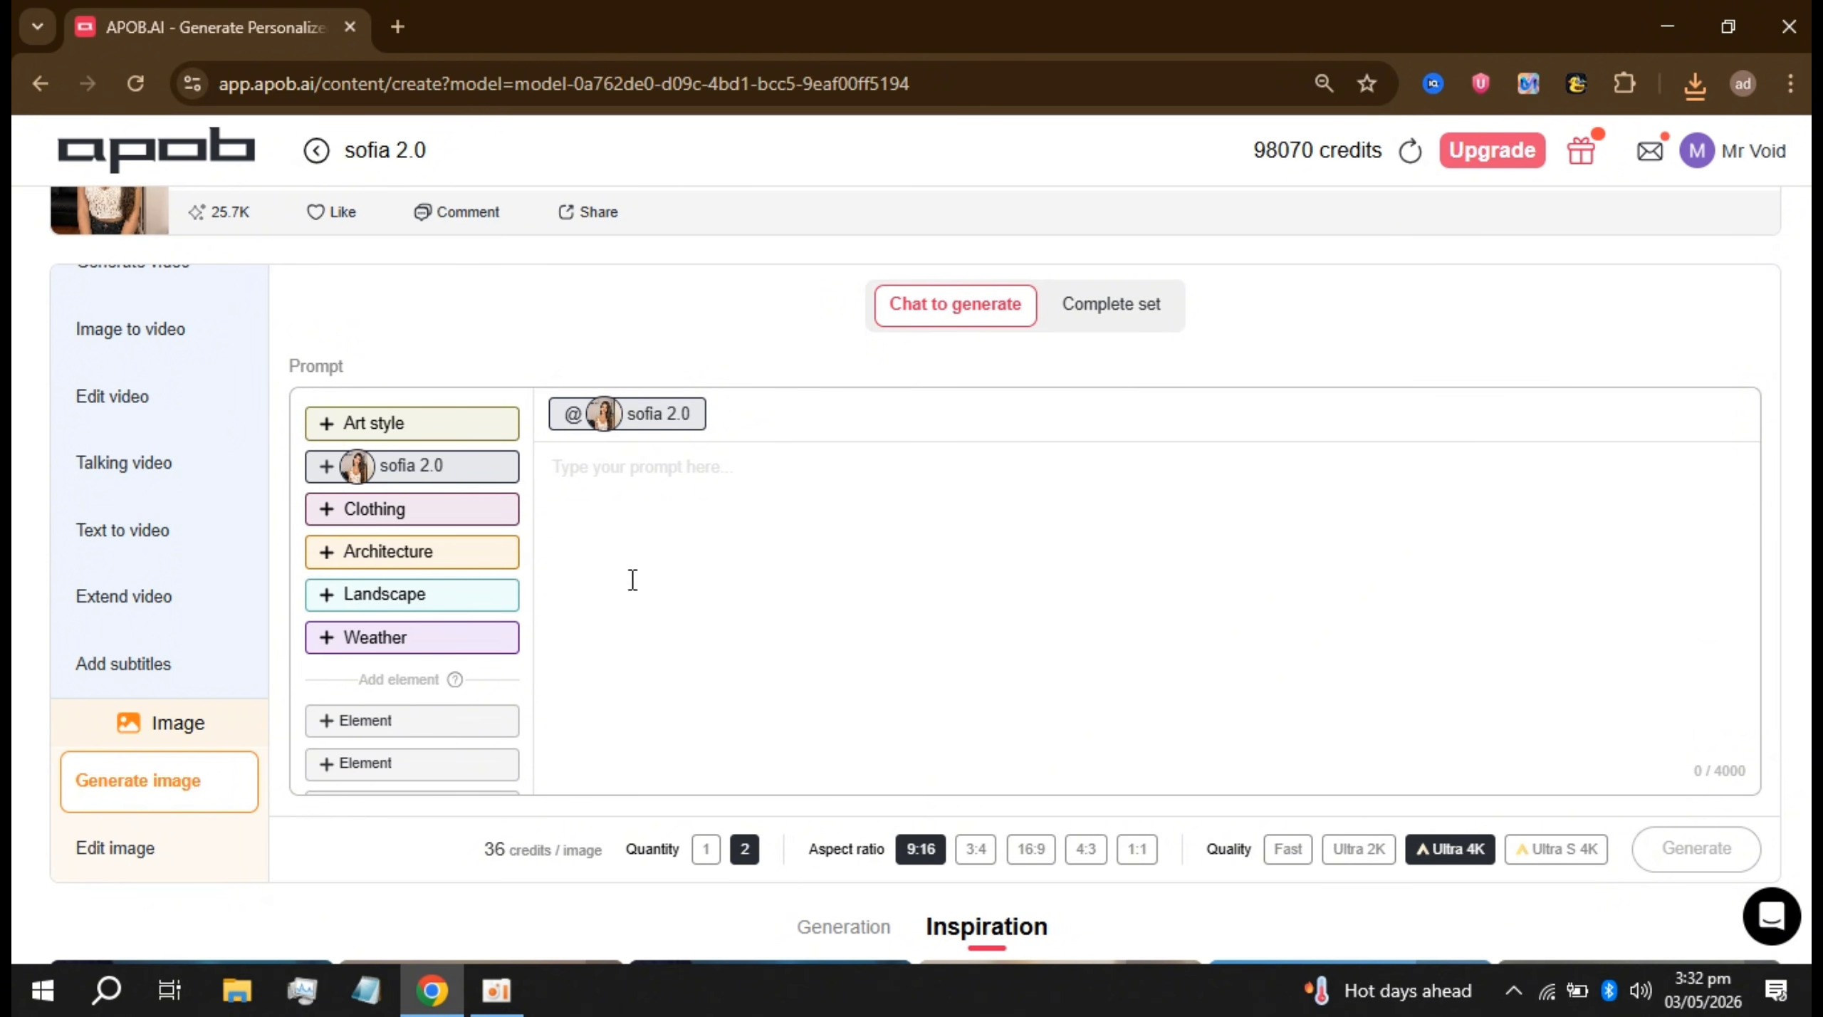
scroll(797, 527, "up", 2)
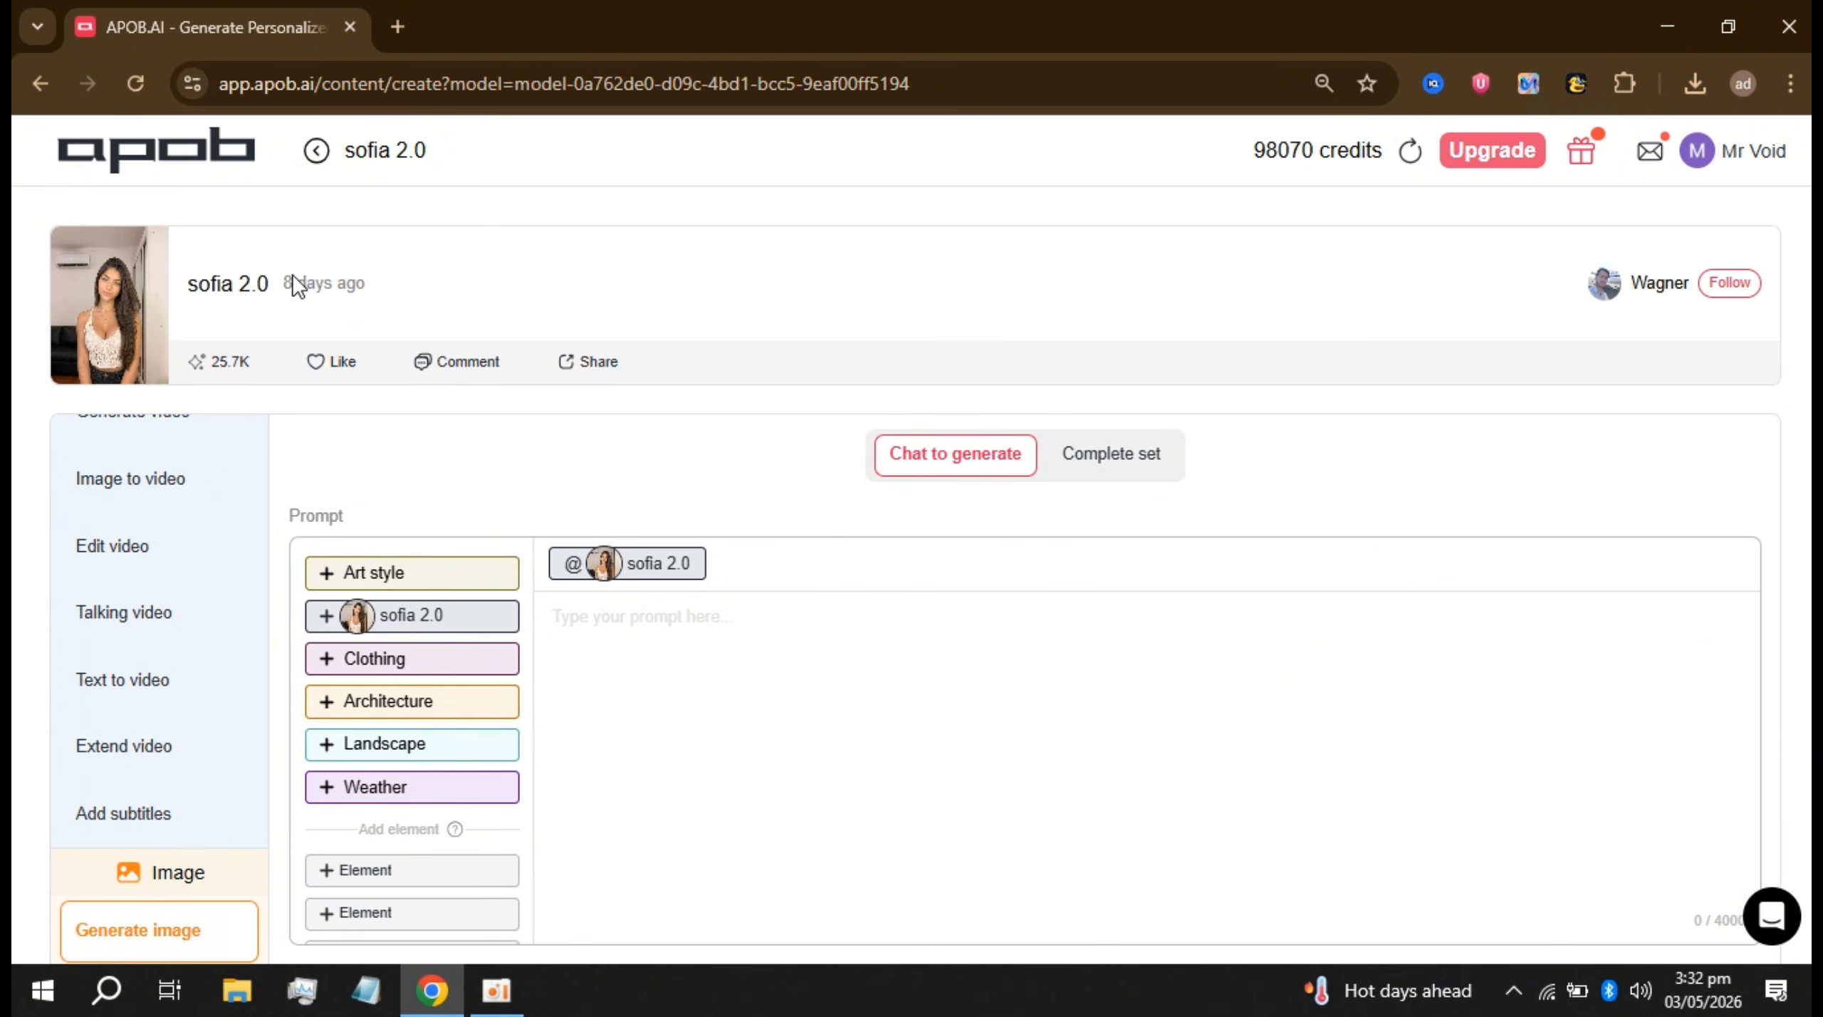
left_click(319, 152)
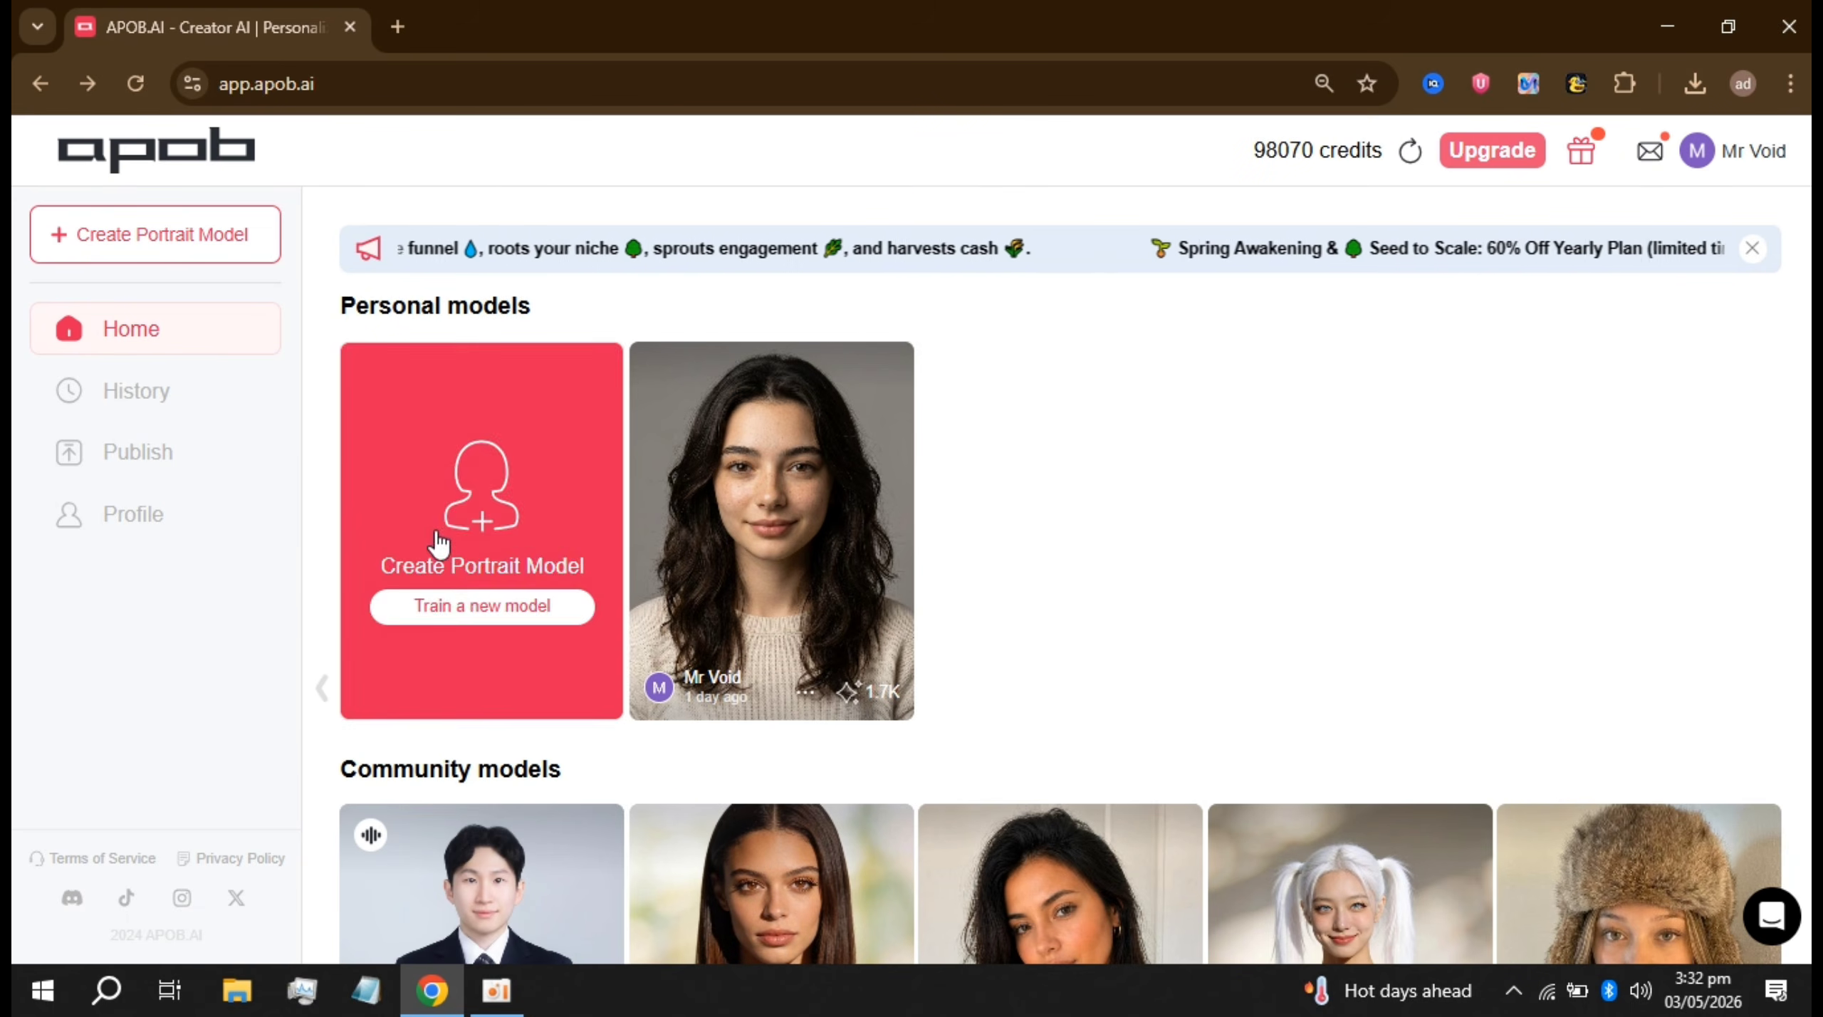
Step: Start a new portrait model and upload the portrait of the dark-haired woman in a cream sweater as its reference image
left_click(163, 232)
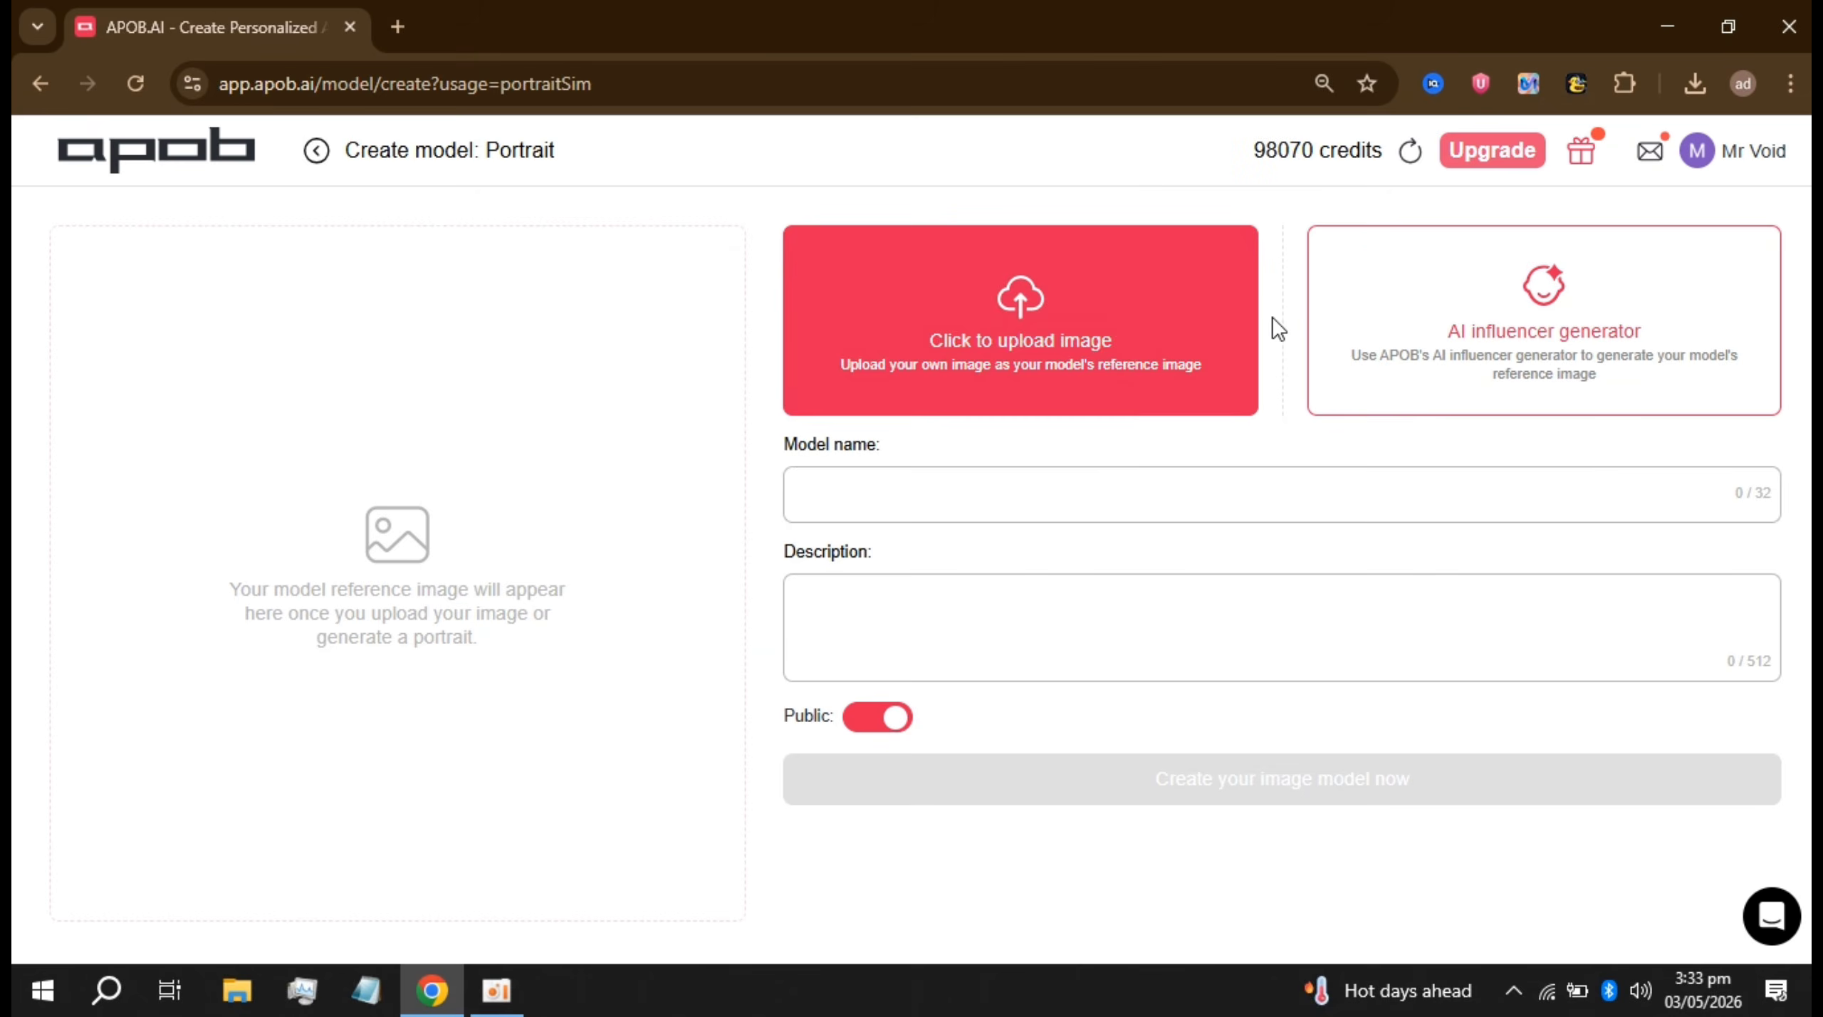
left_click(1078, 334)
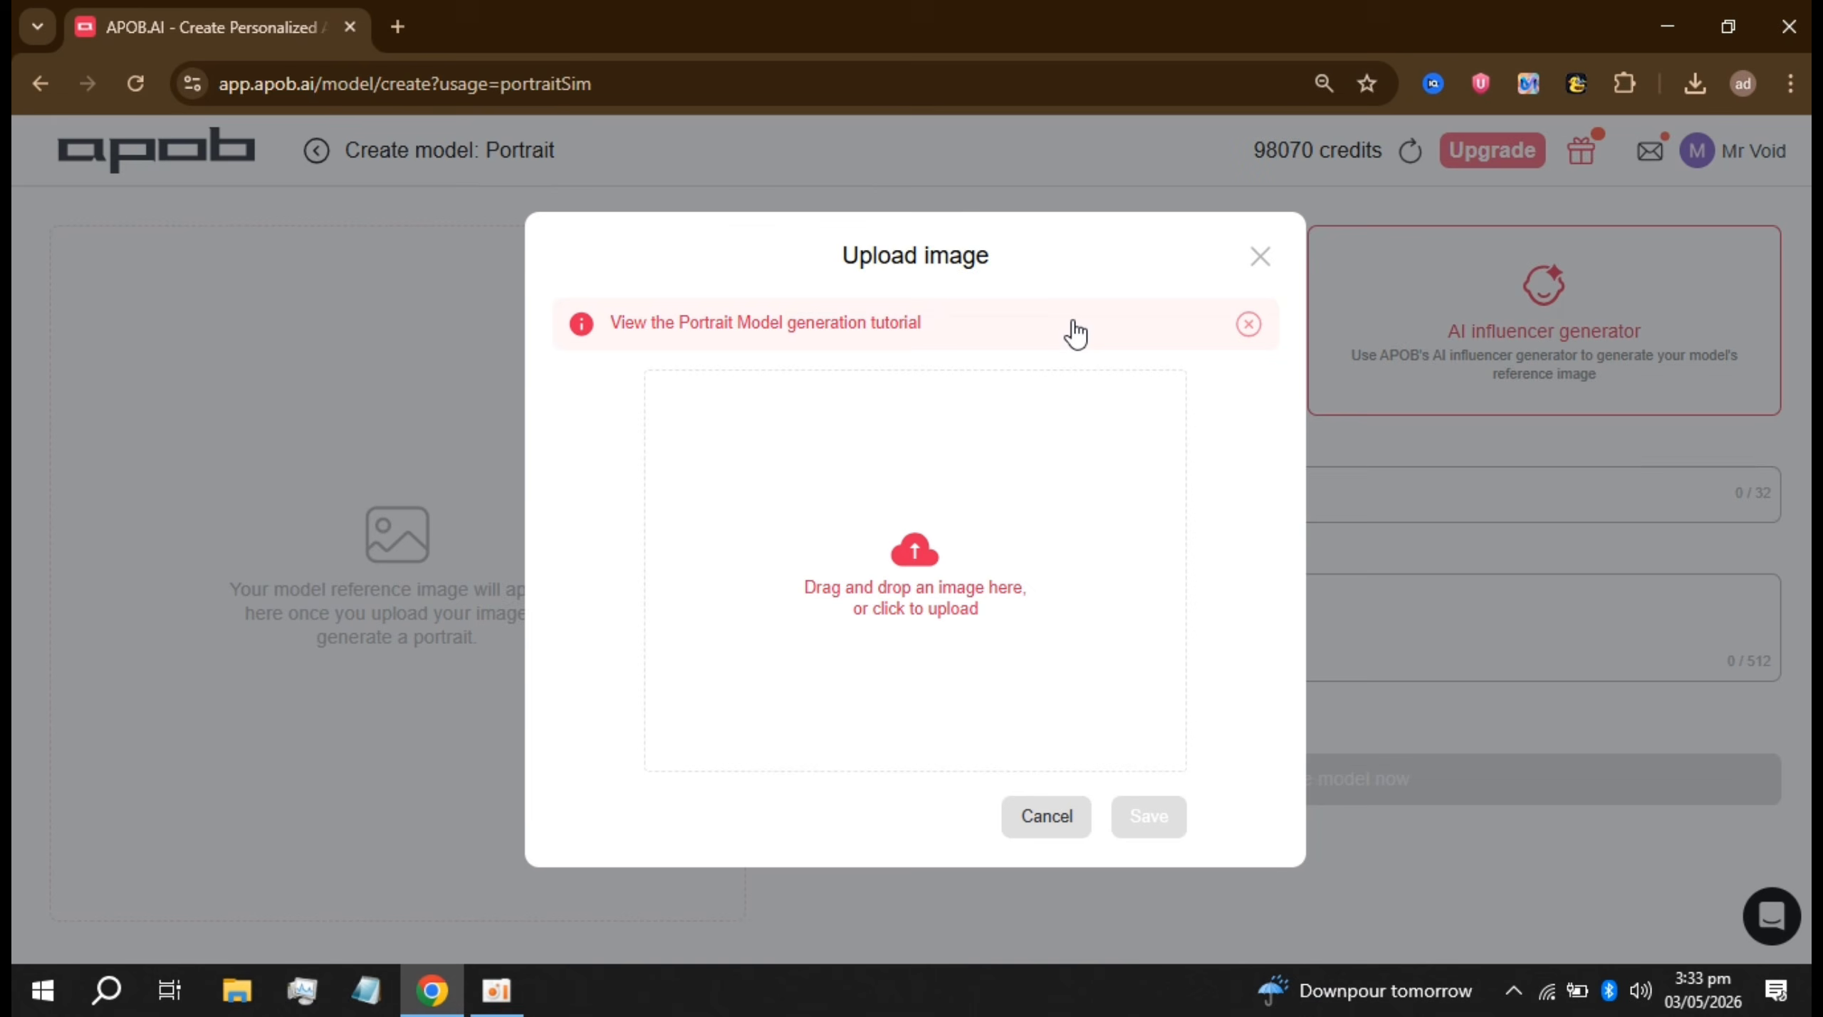
left_click(909, 514)
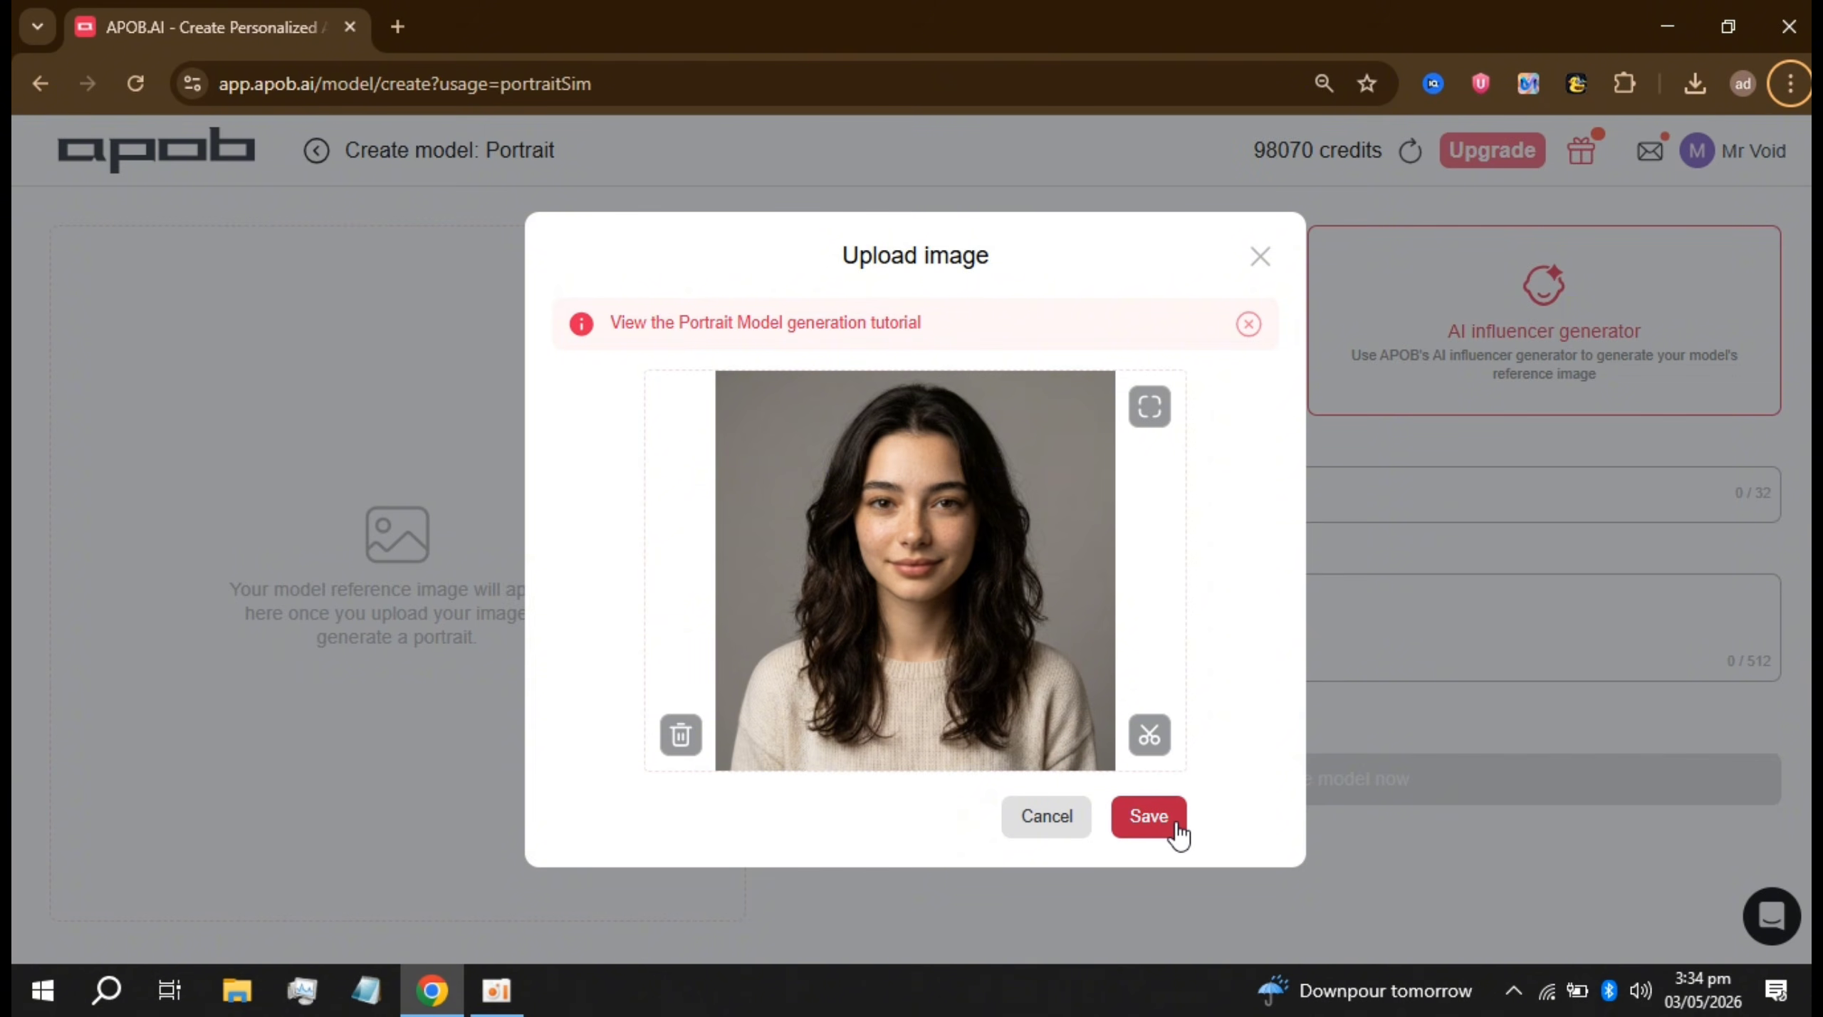
left_click(1173, 831)
Step: Name the model Sara, describe it as "A beautiful young woman Who loves to style and travel", turn off public visibility and create it
left_click(1164, 496)
type("Sara")
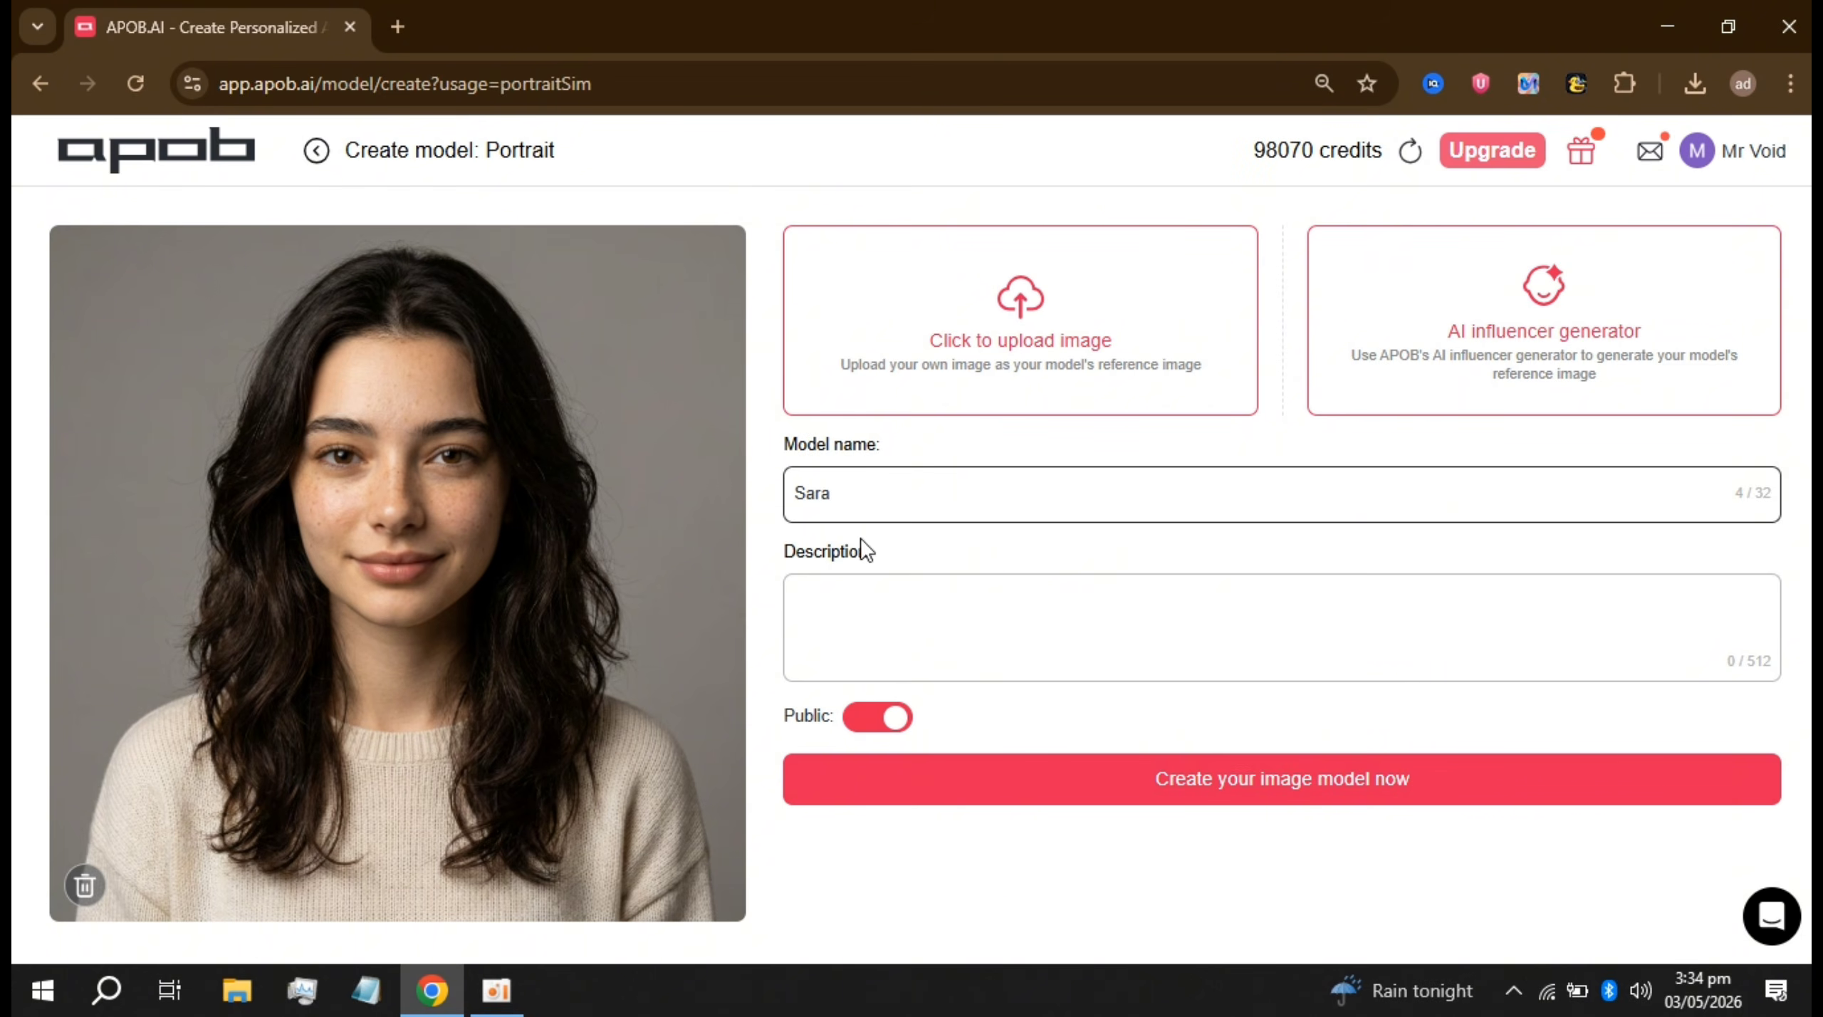
left_click(943, 626)
type("A beautiful young woman Who loves to style and travel")
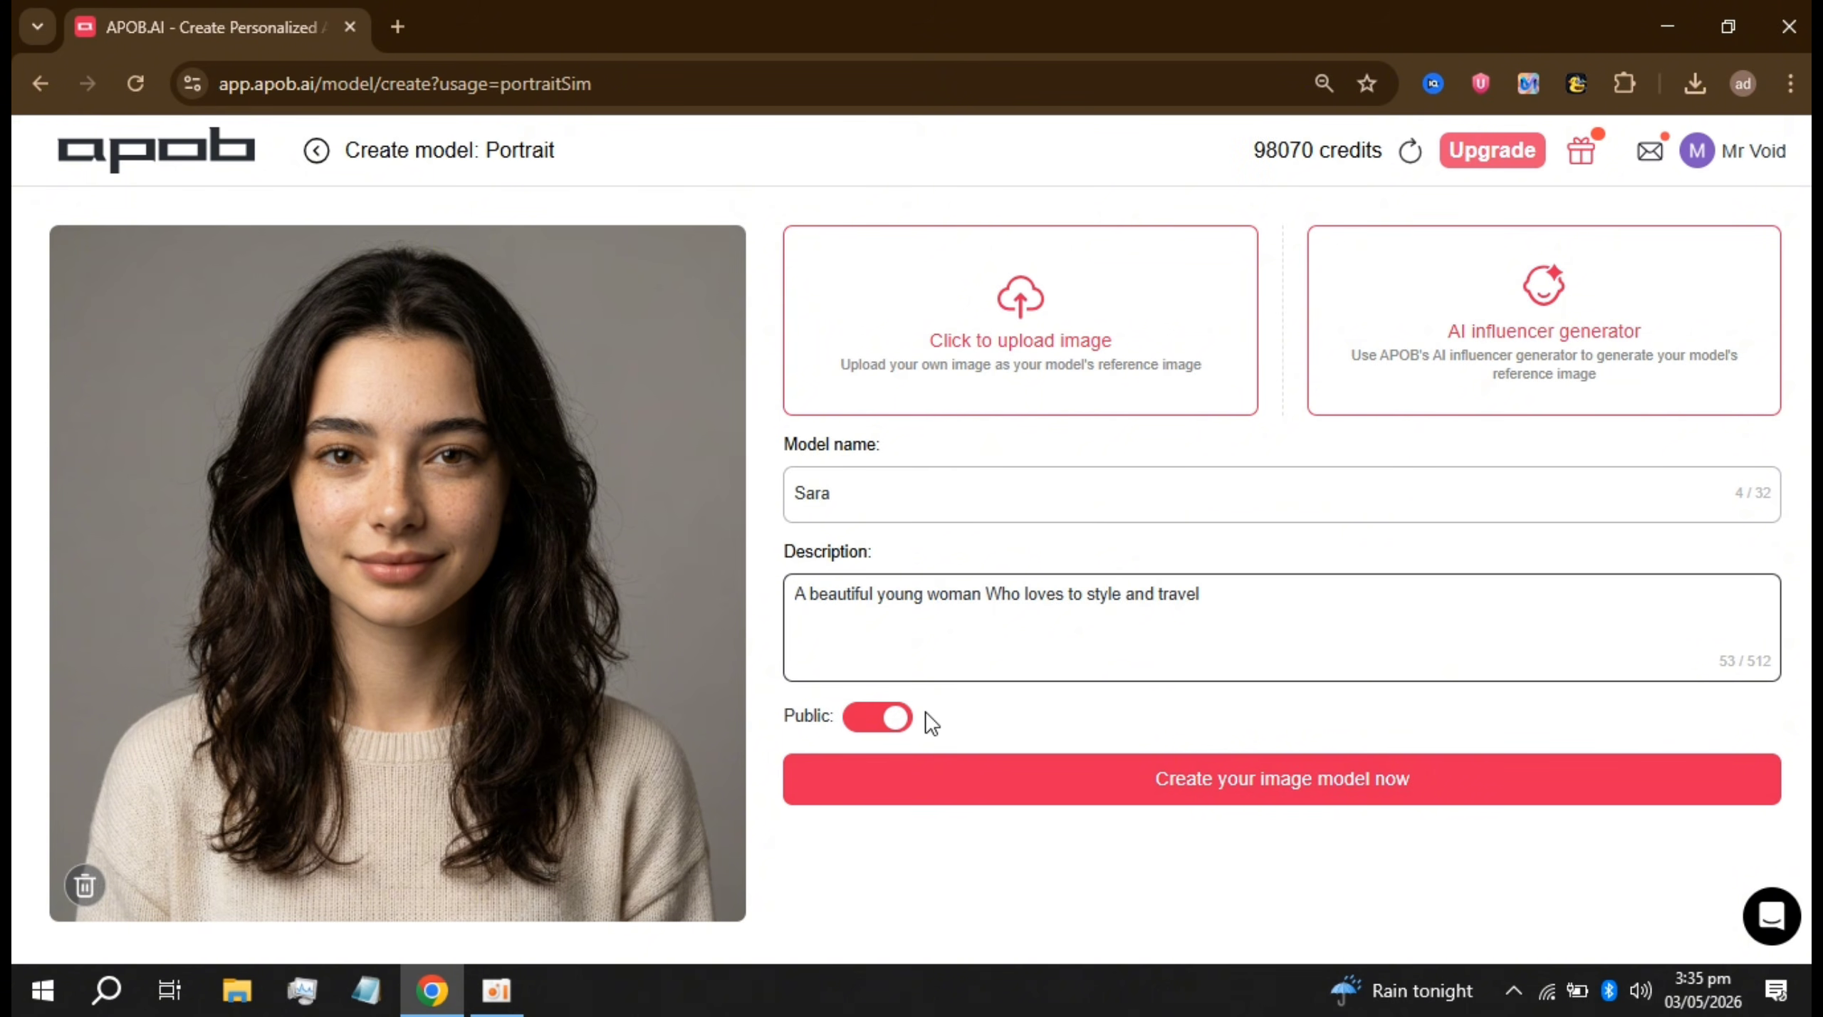
left_click(883, 717)
left_click(1021, 777)
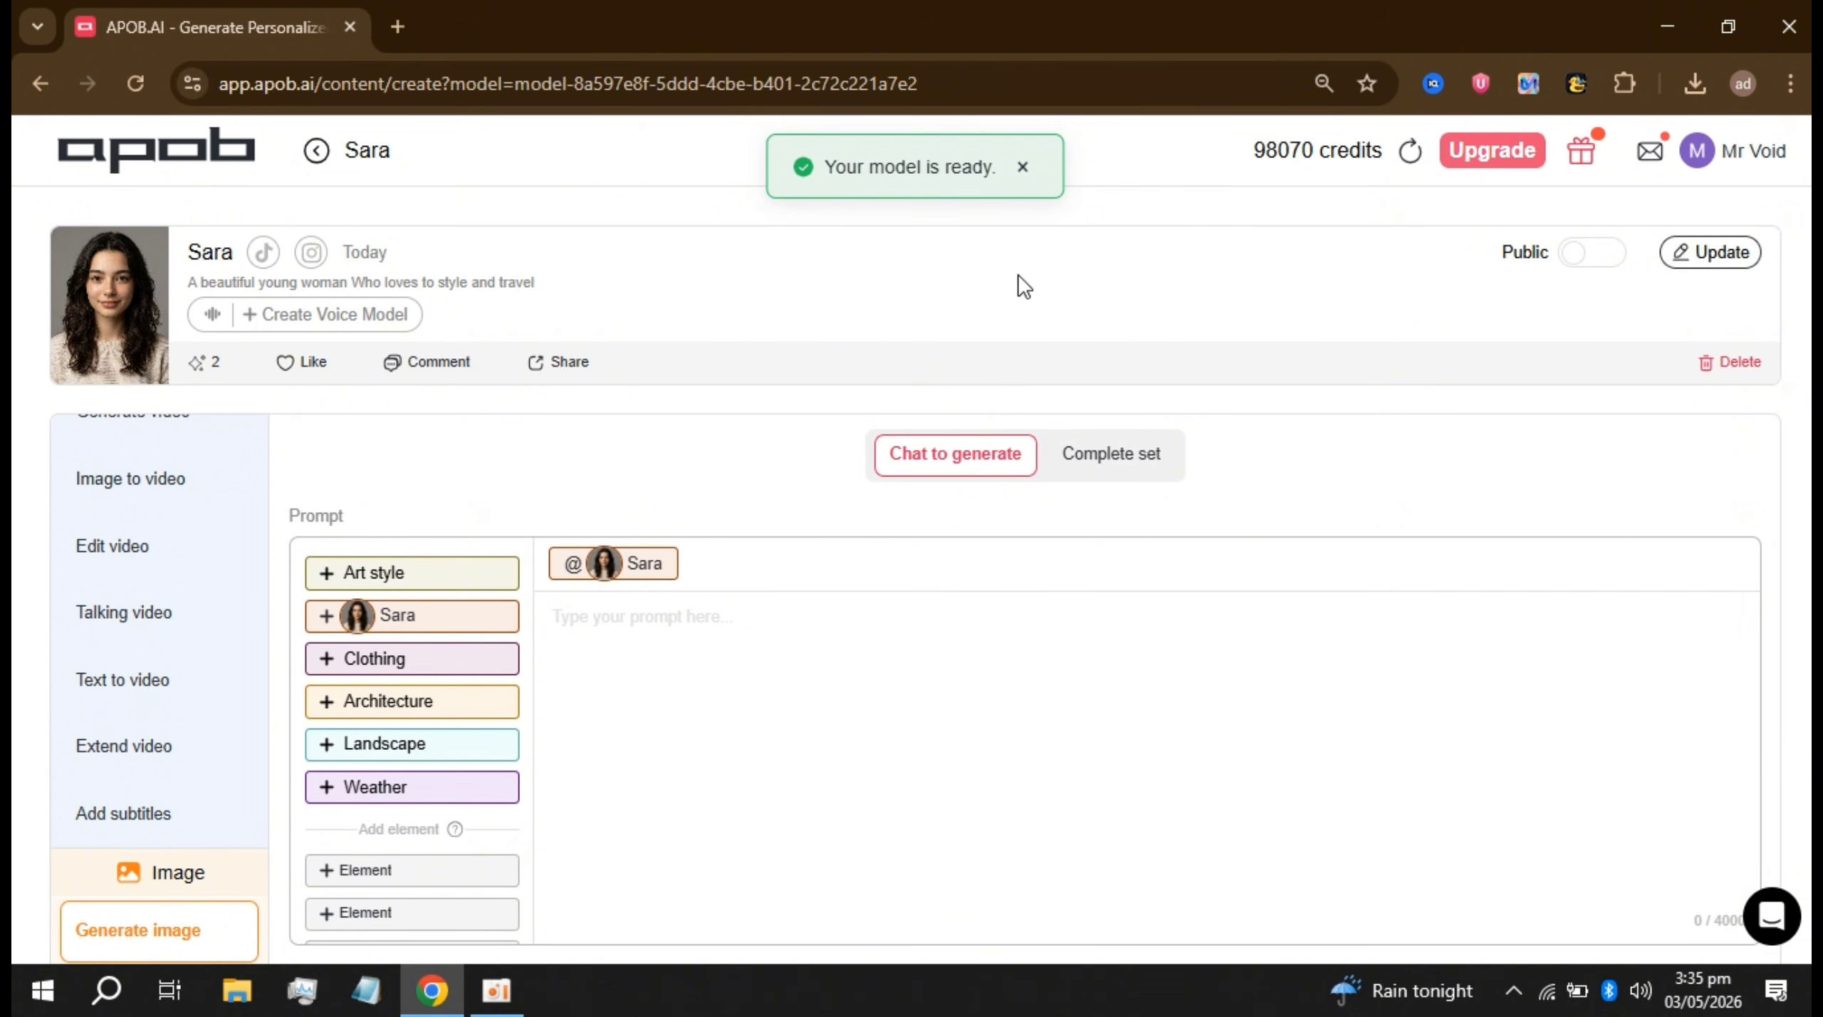
Step: Examine the new model's page, including its profile details, prompt area and image generation settings
scroll(705, 438, "down", 3)
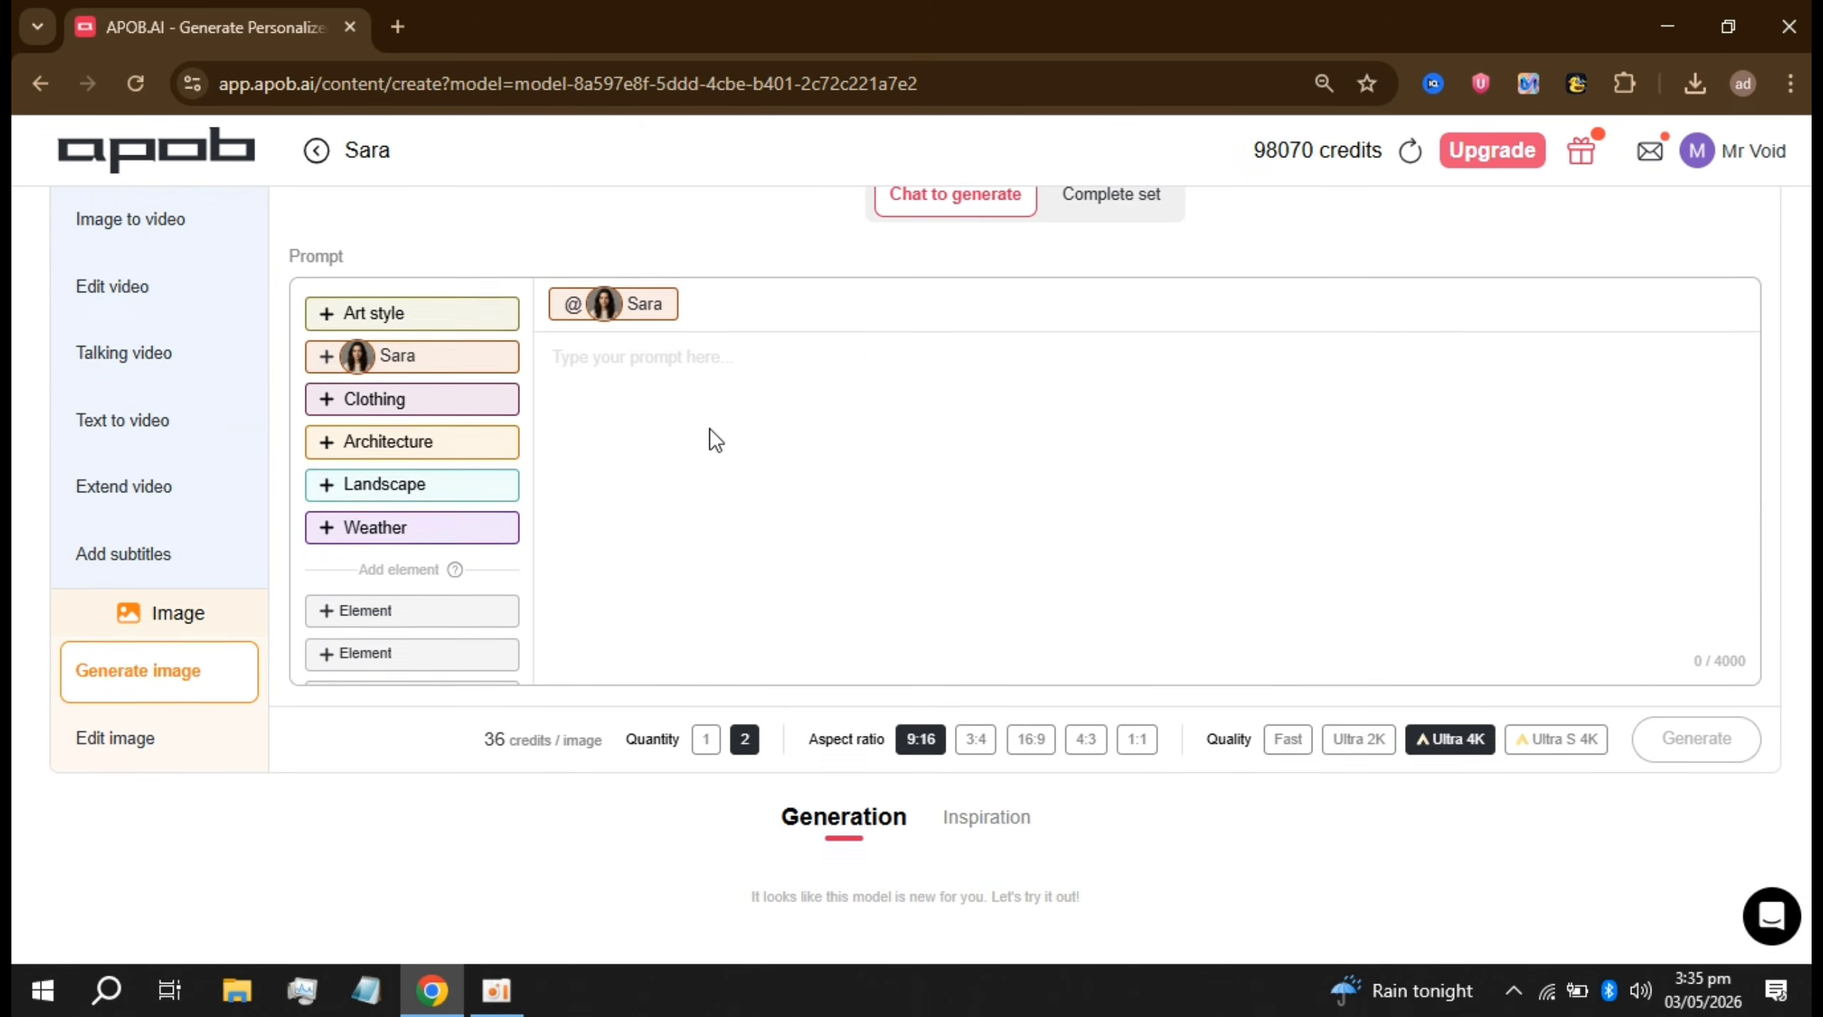
scroll(705, 438, "up", 3)
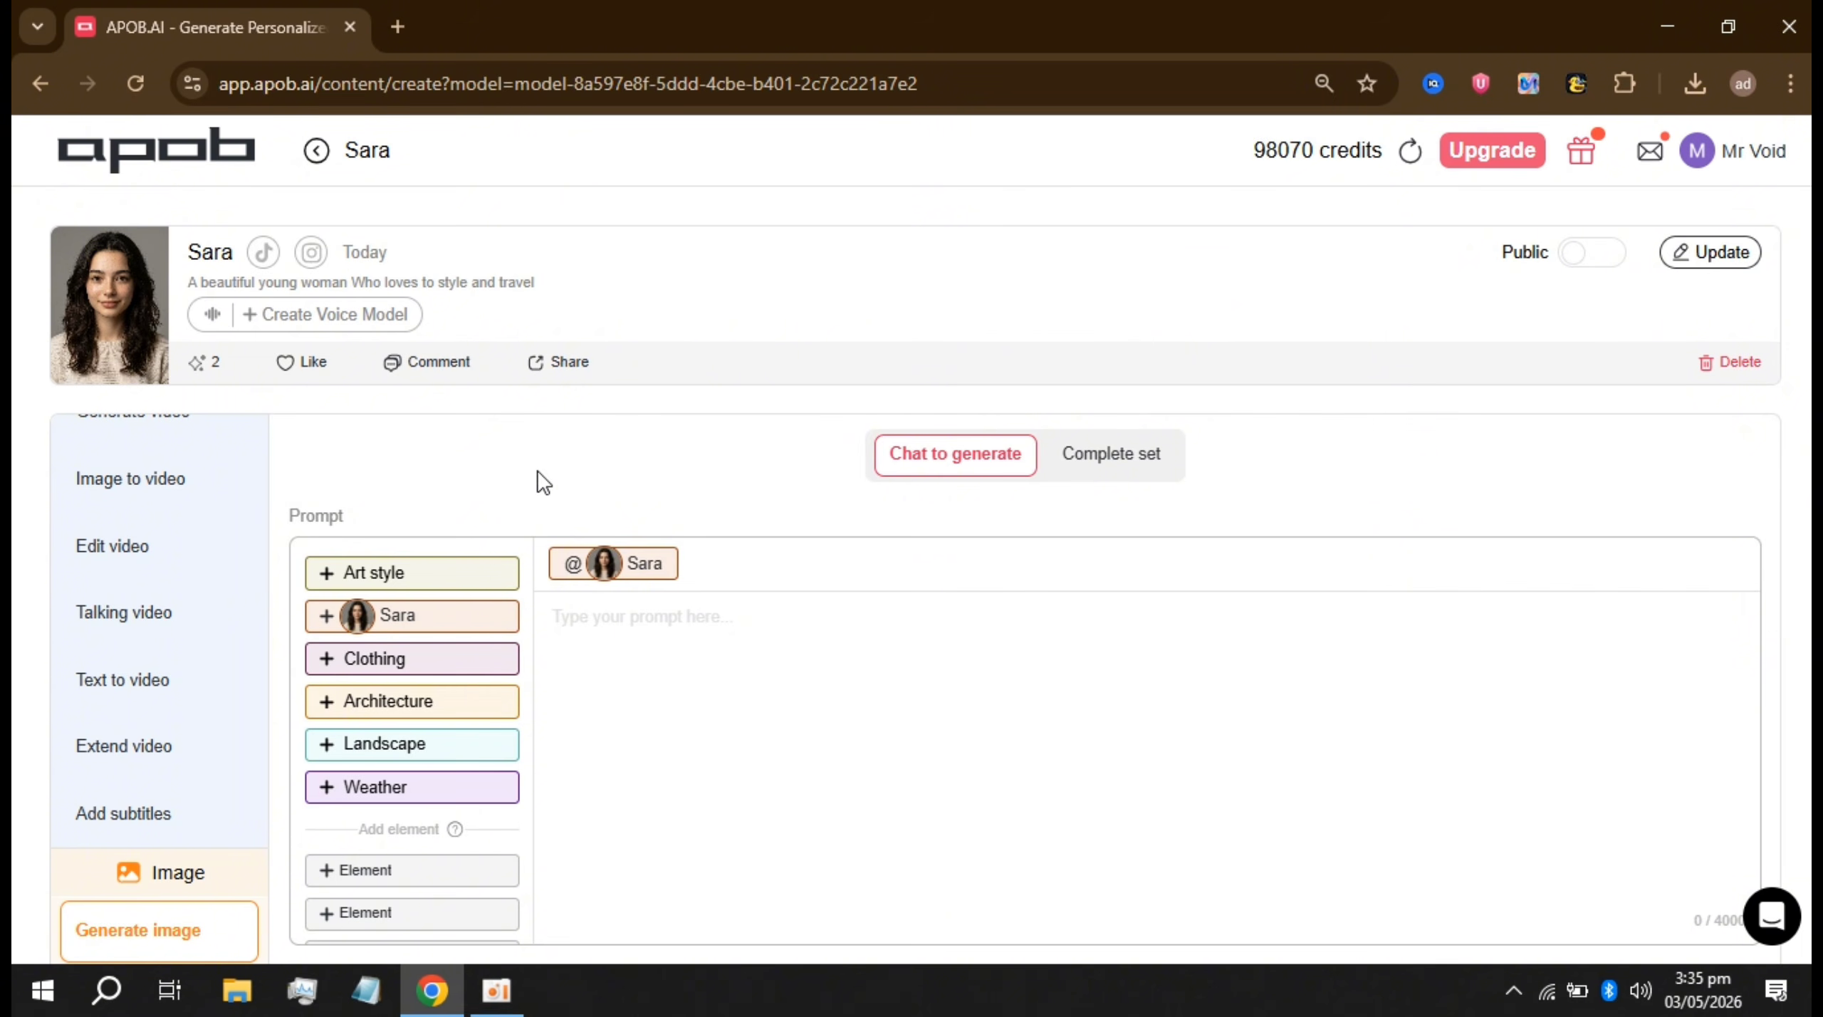
scroll(807, 656, "down", 5)
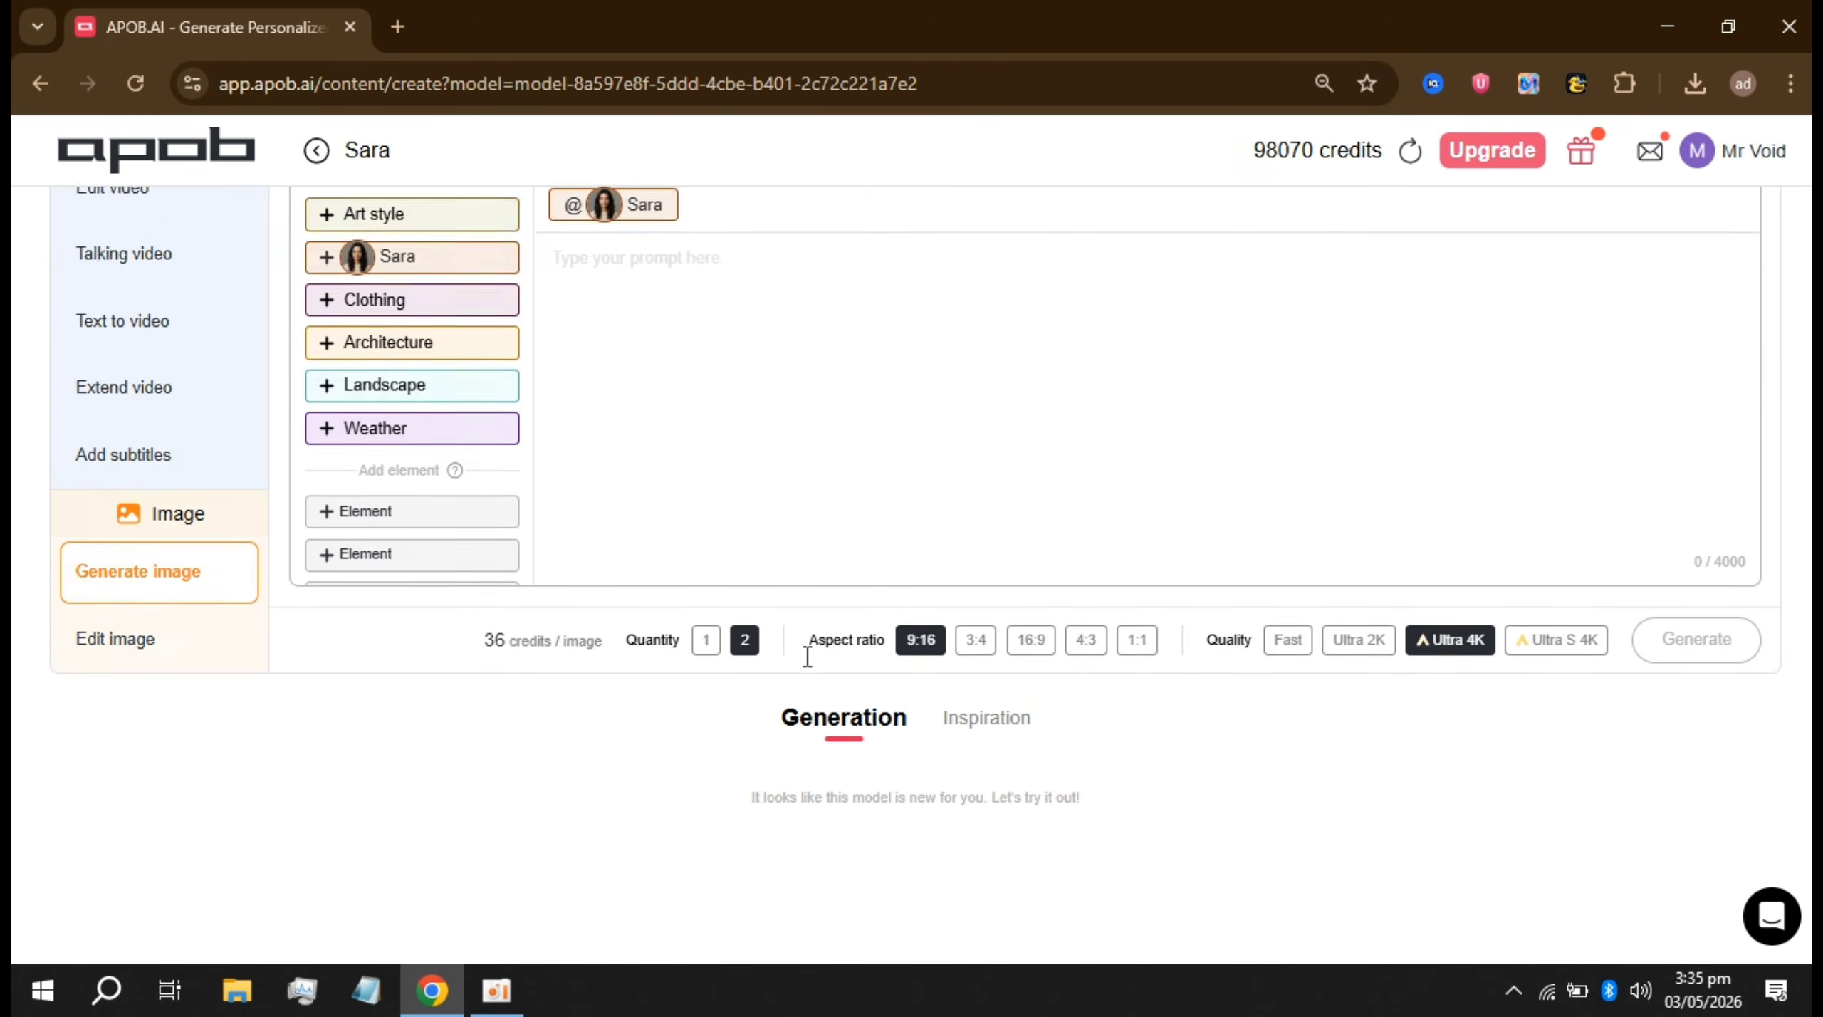
scroll(807, 656, "up", 4)
scroll(1094, 634, "up", 1)
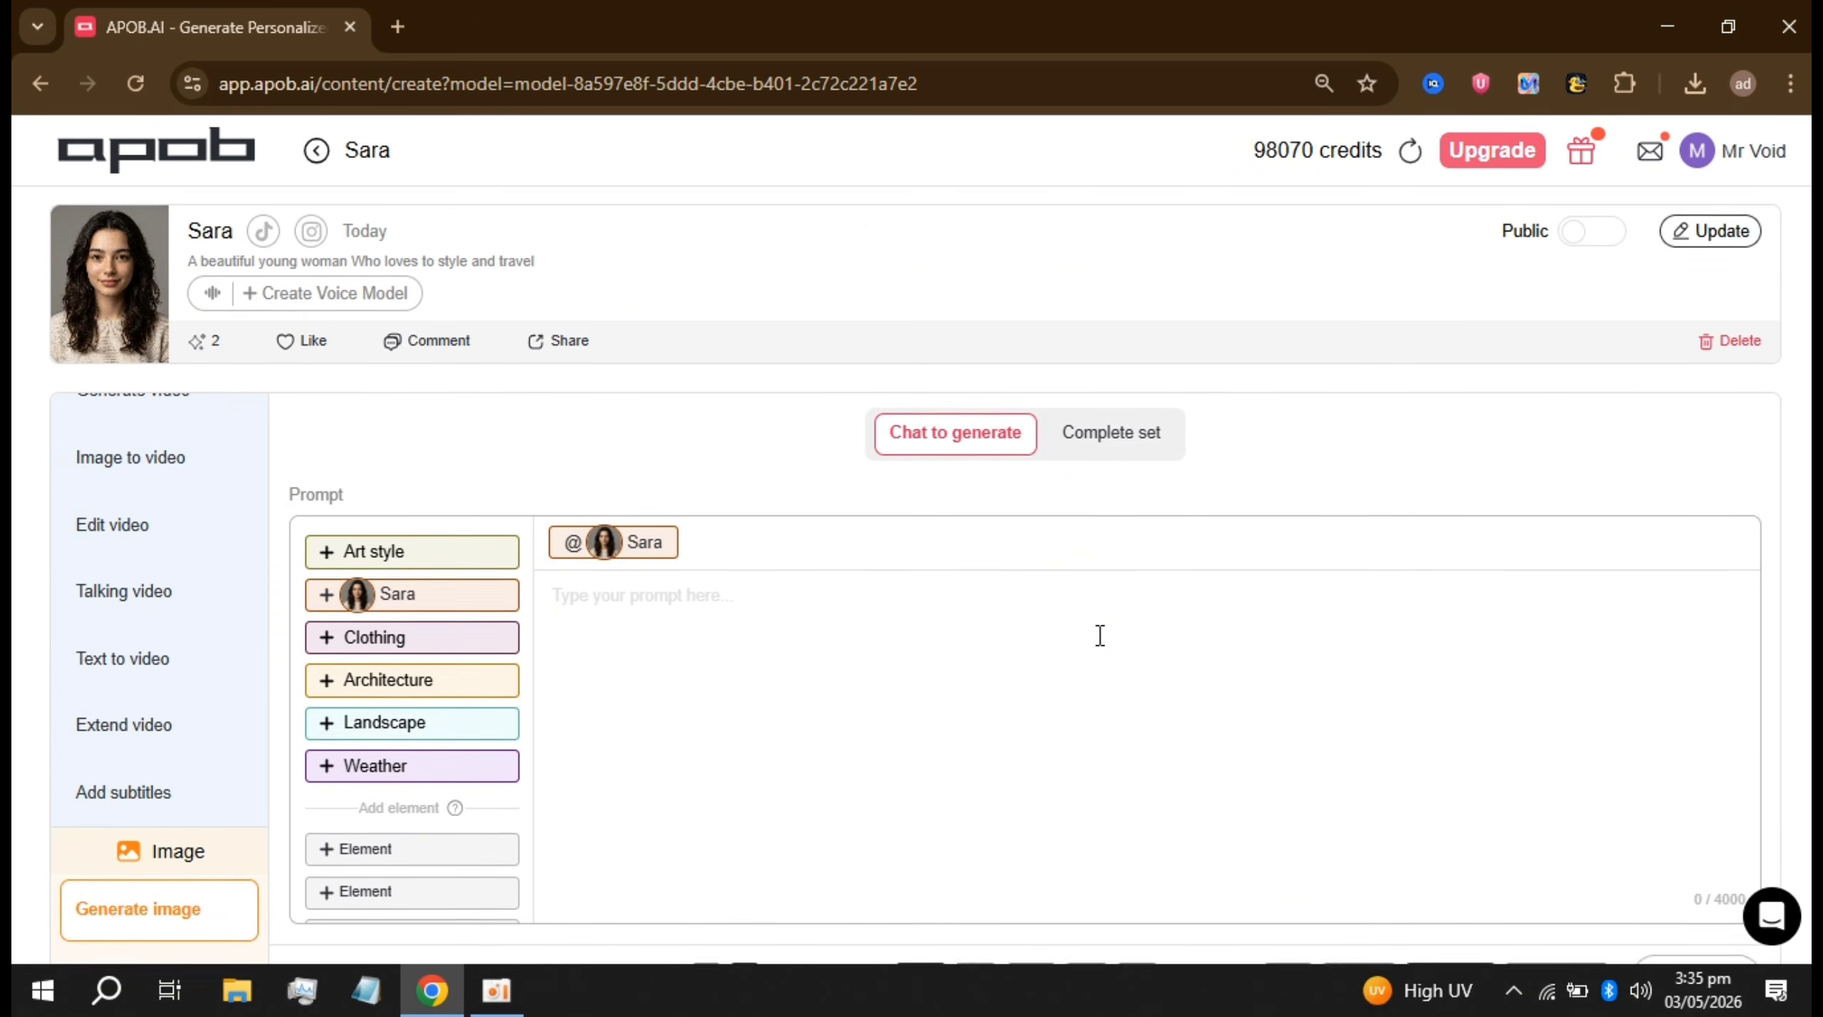
scroll(1095, 634, "down", 3)
scroll(1099, 634, "up", 2)
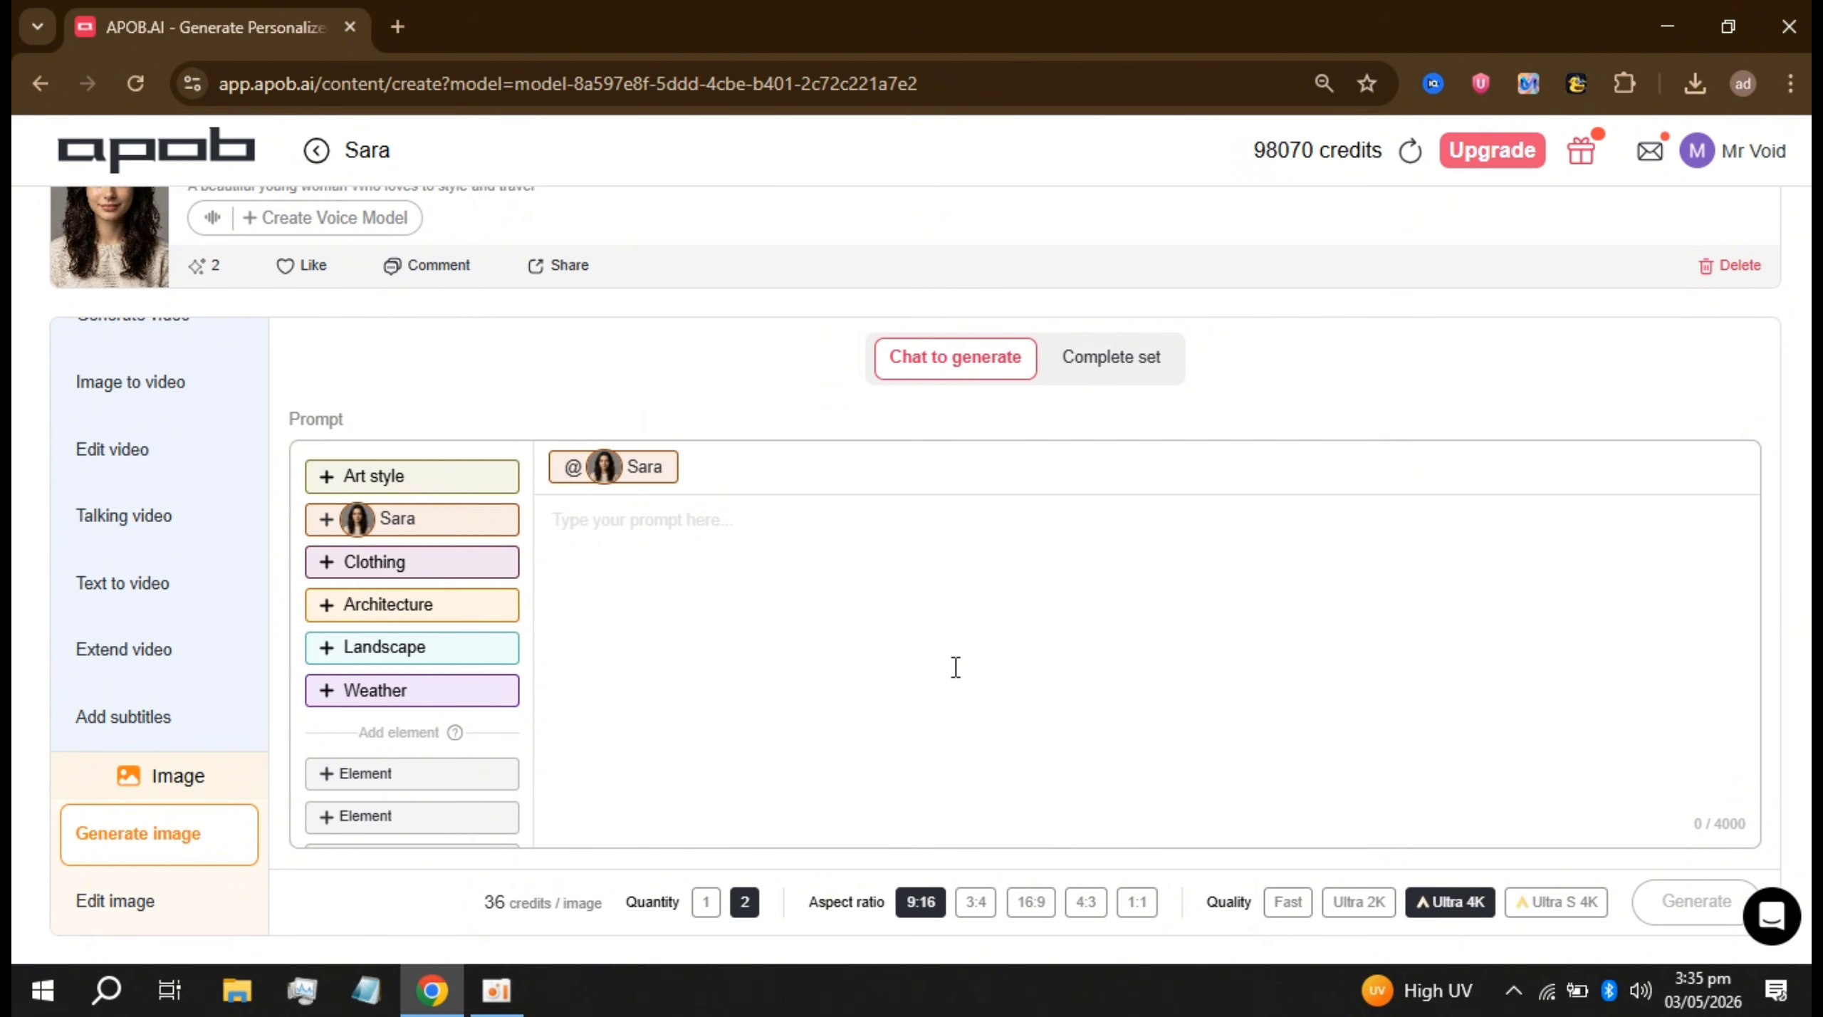
scroll(955, 667, "up", 1)
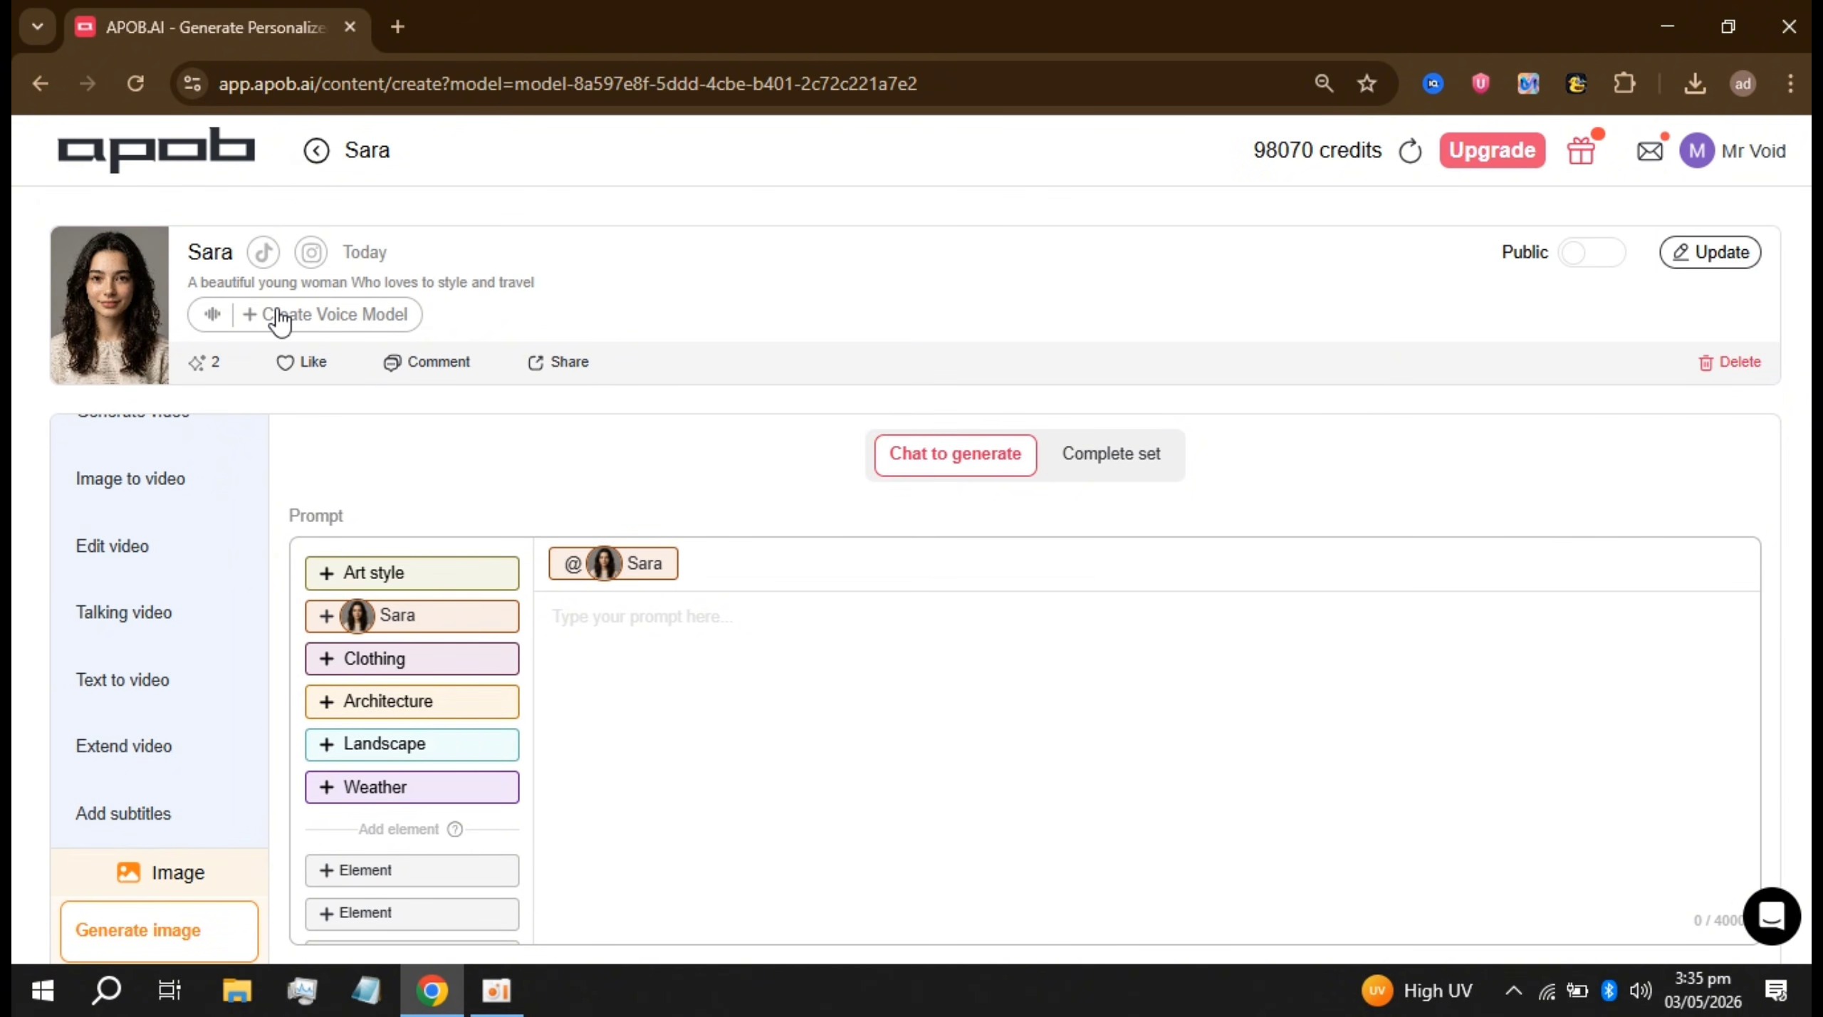
Step: Generate English (United States) AI voices with the description "Hey this is me Sara your own AI Influencer! Make sure to Follow me on Insta and Tiktok!"
left_click(314, 318)
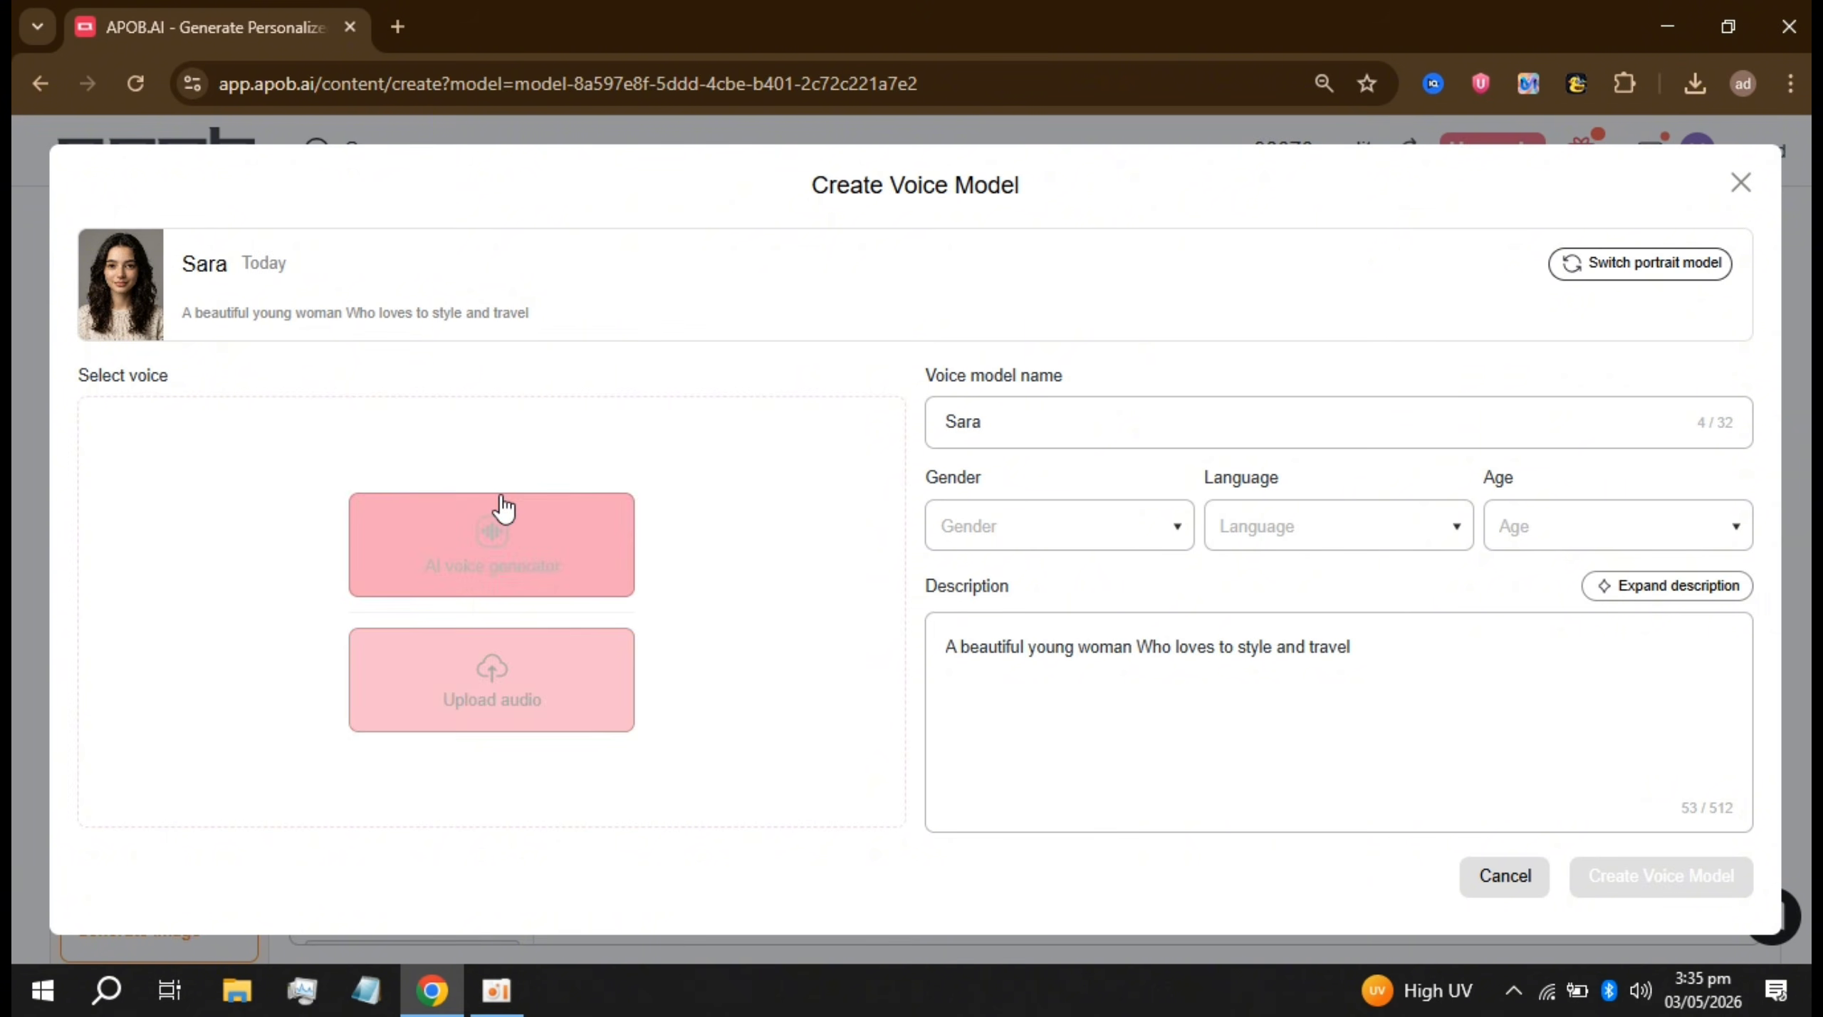
left_click(520, 559)
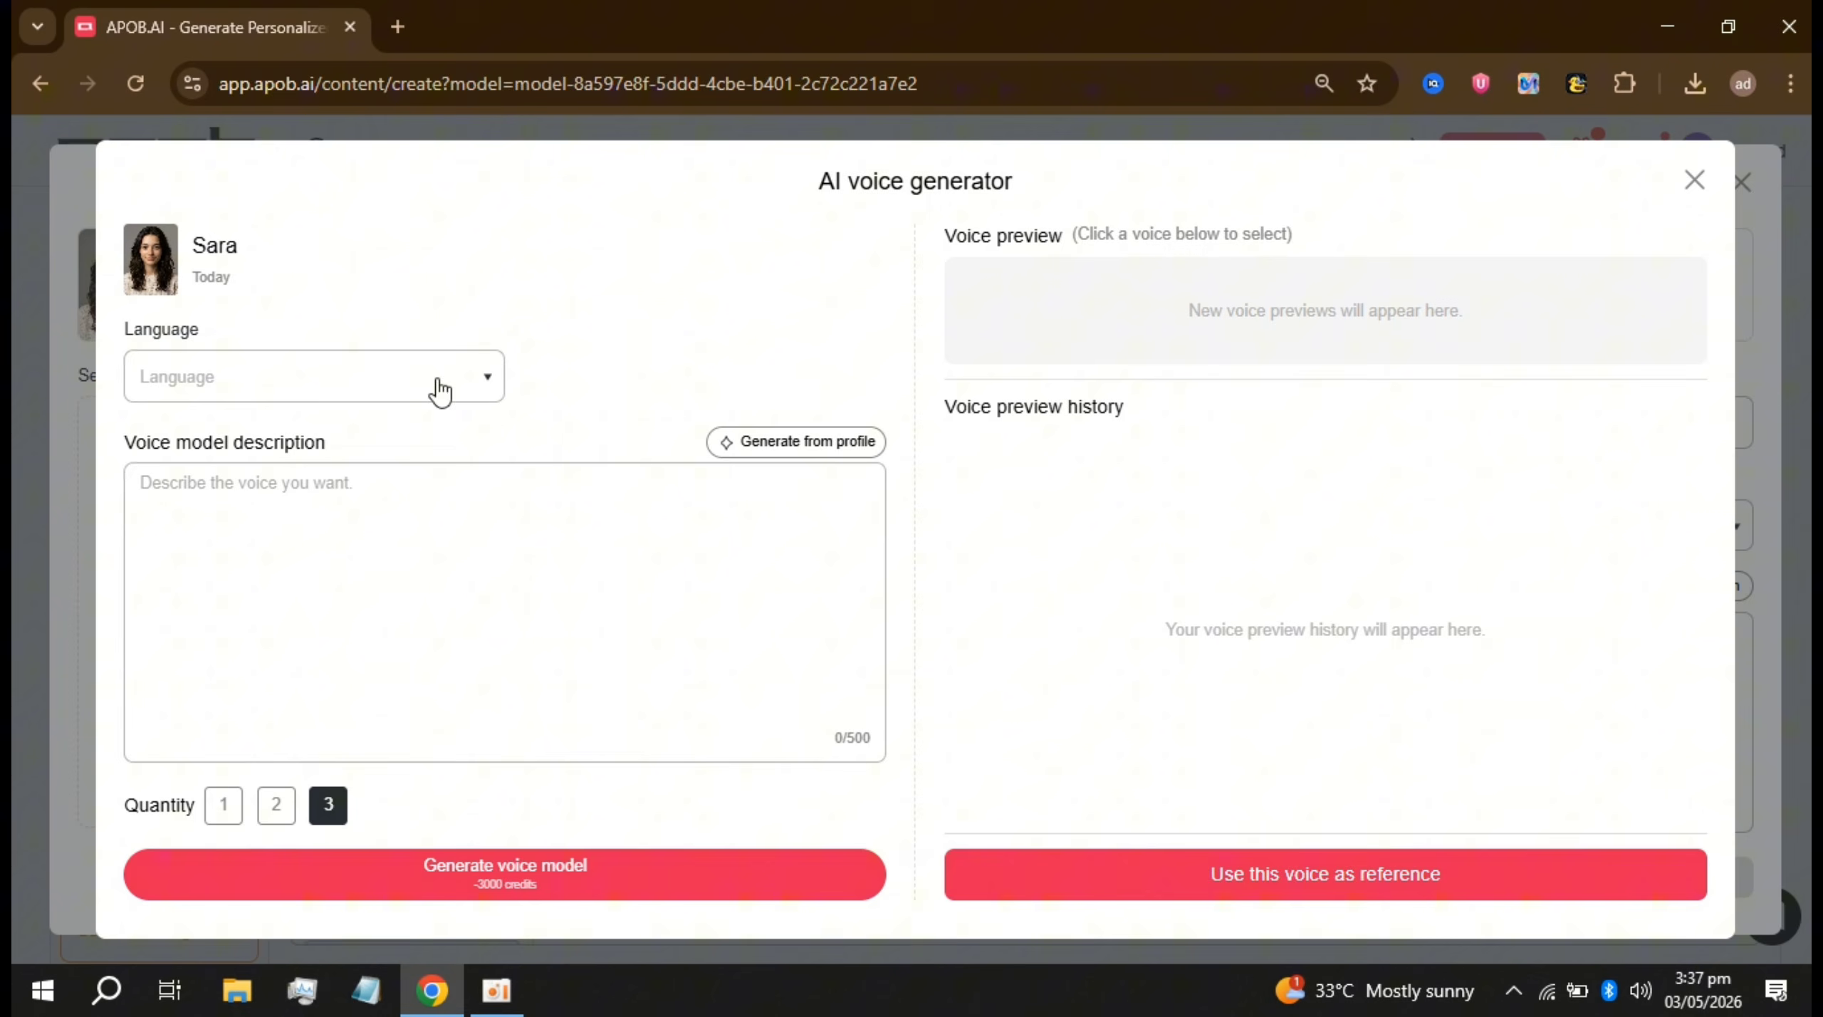
left_click(439, 389)
left_click(378, 452)
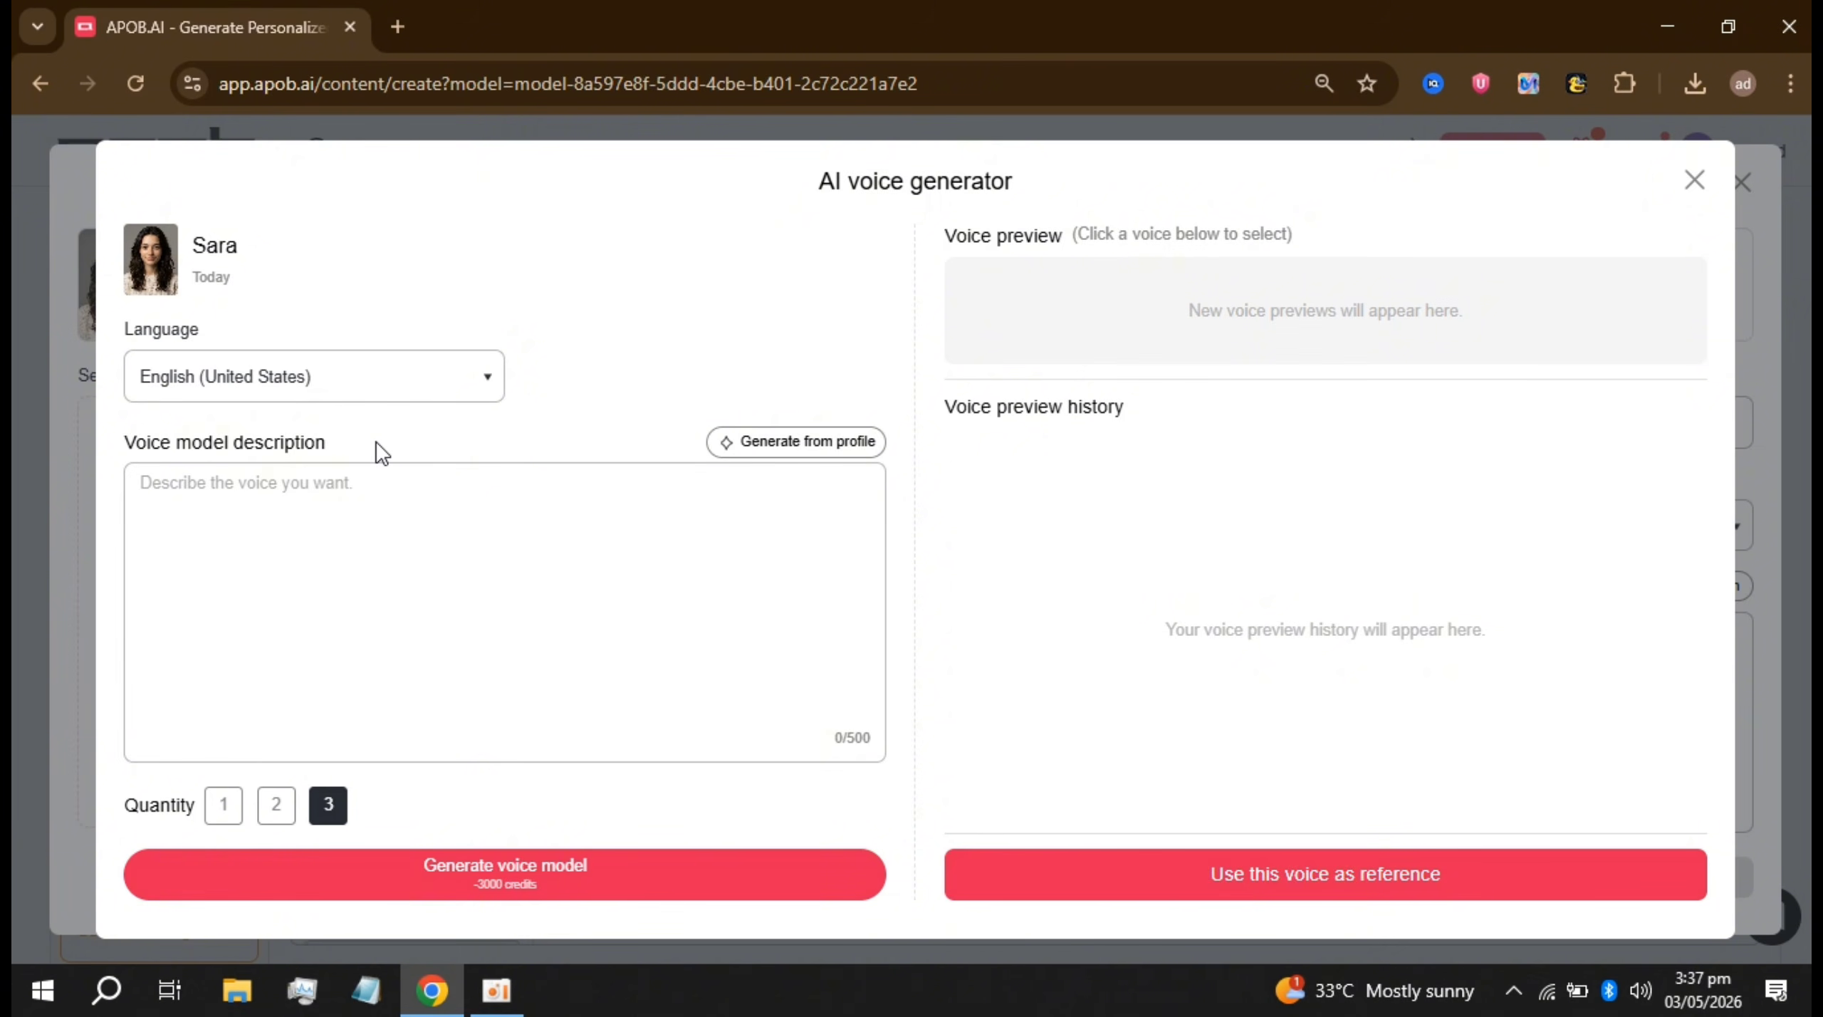
type("Hey this is me Sara your own AI Influencer")
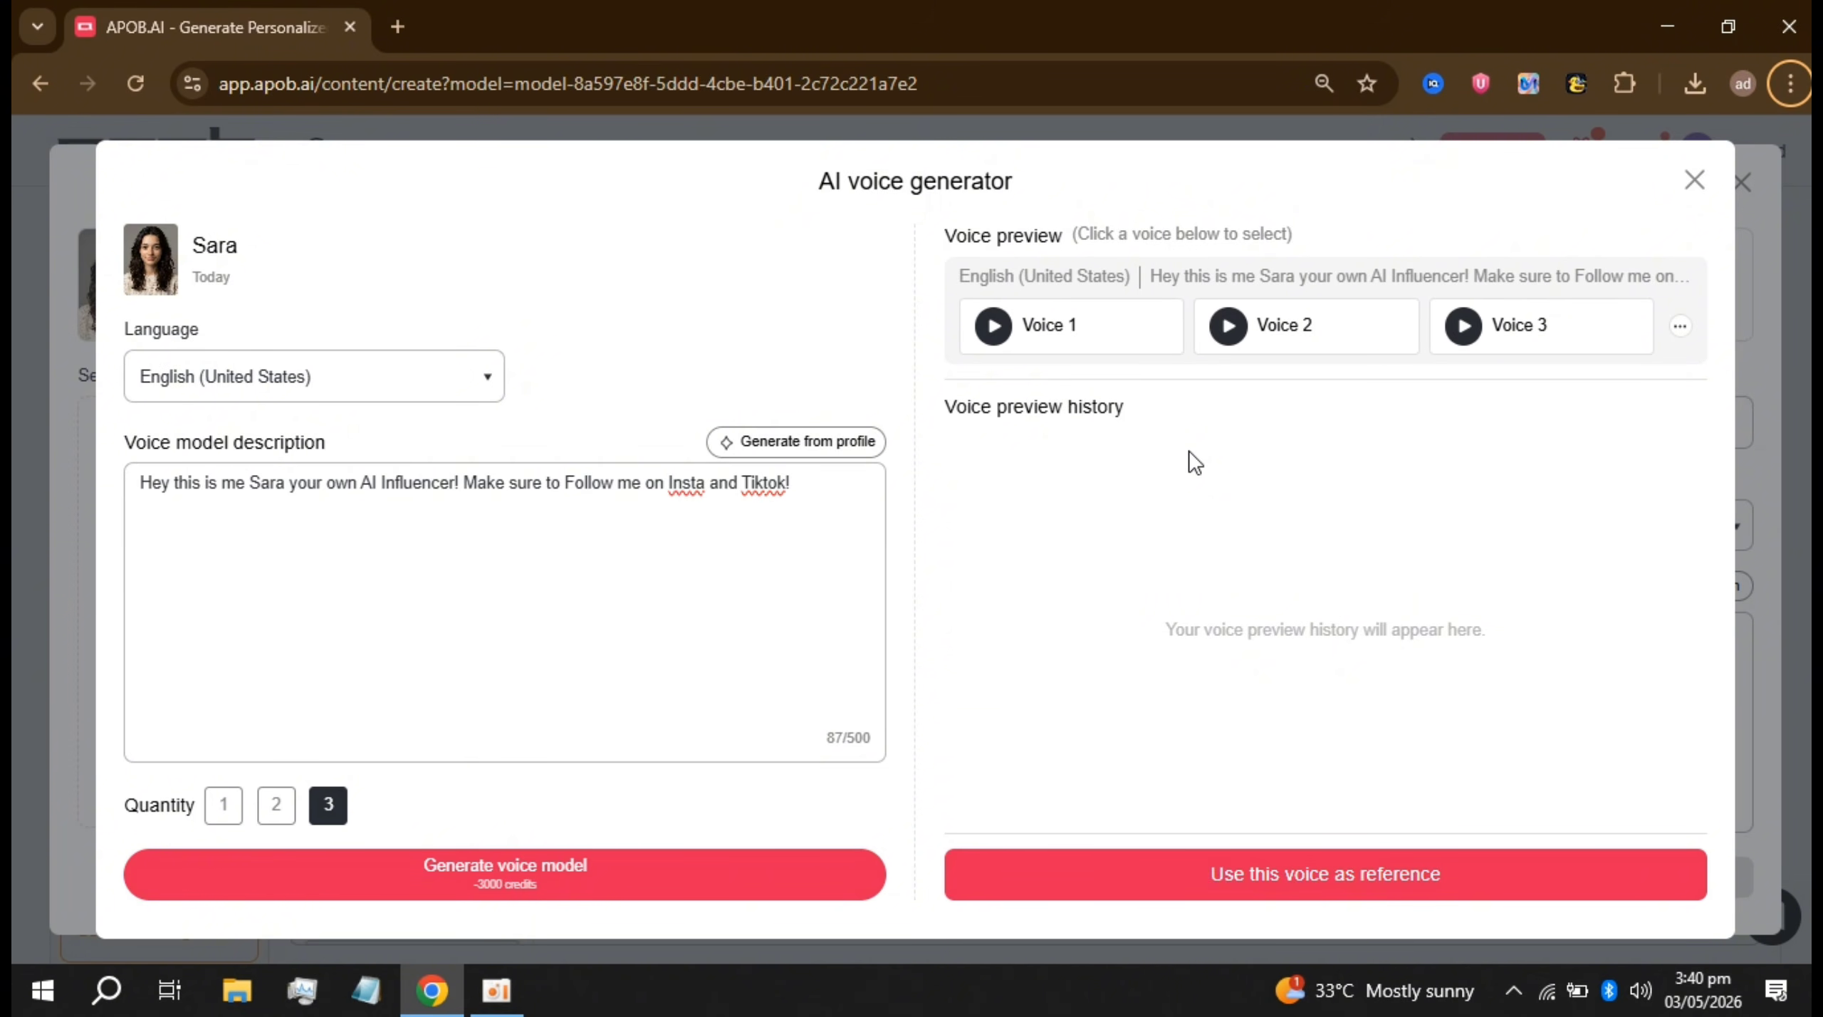
Step: Preview Voice 1, Voice 2 and Voice 3, and create Sara's voice model from a generated voice
left_click(993, 329)
left_click(994, 334)
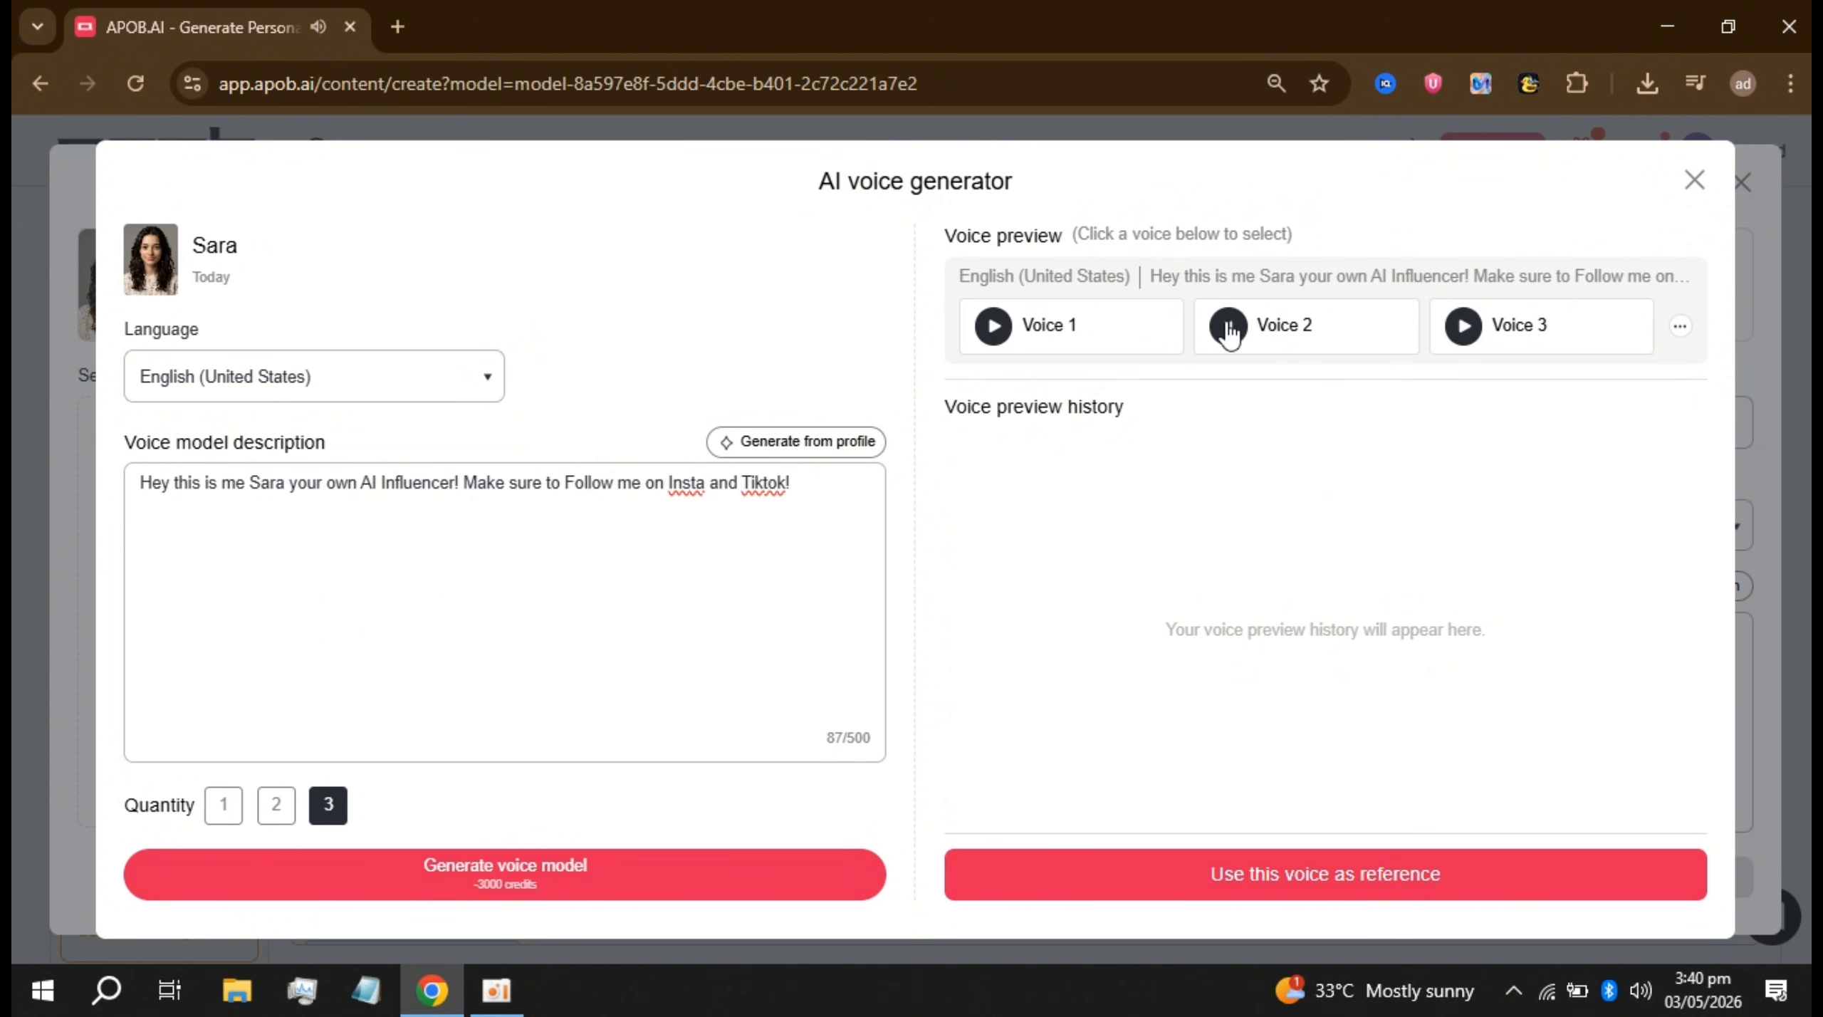
left_click(1228, 326)
left_click(1383, 334)
left_click(1465, 326)
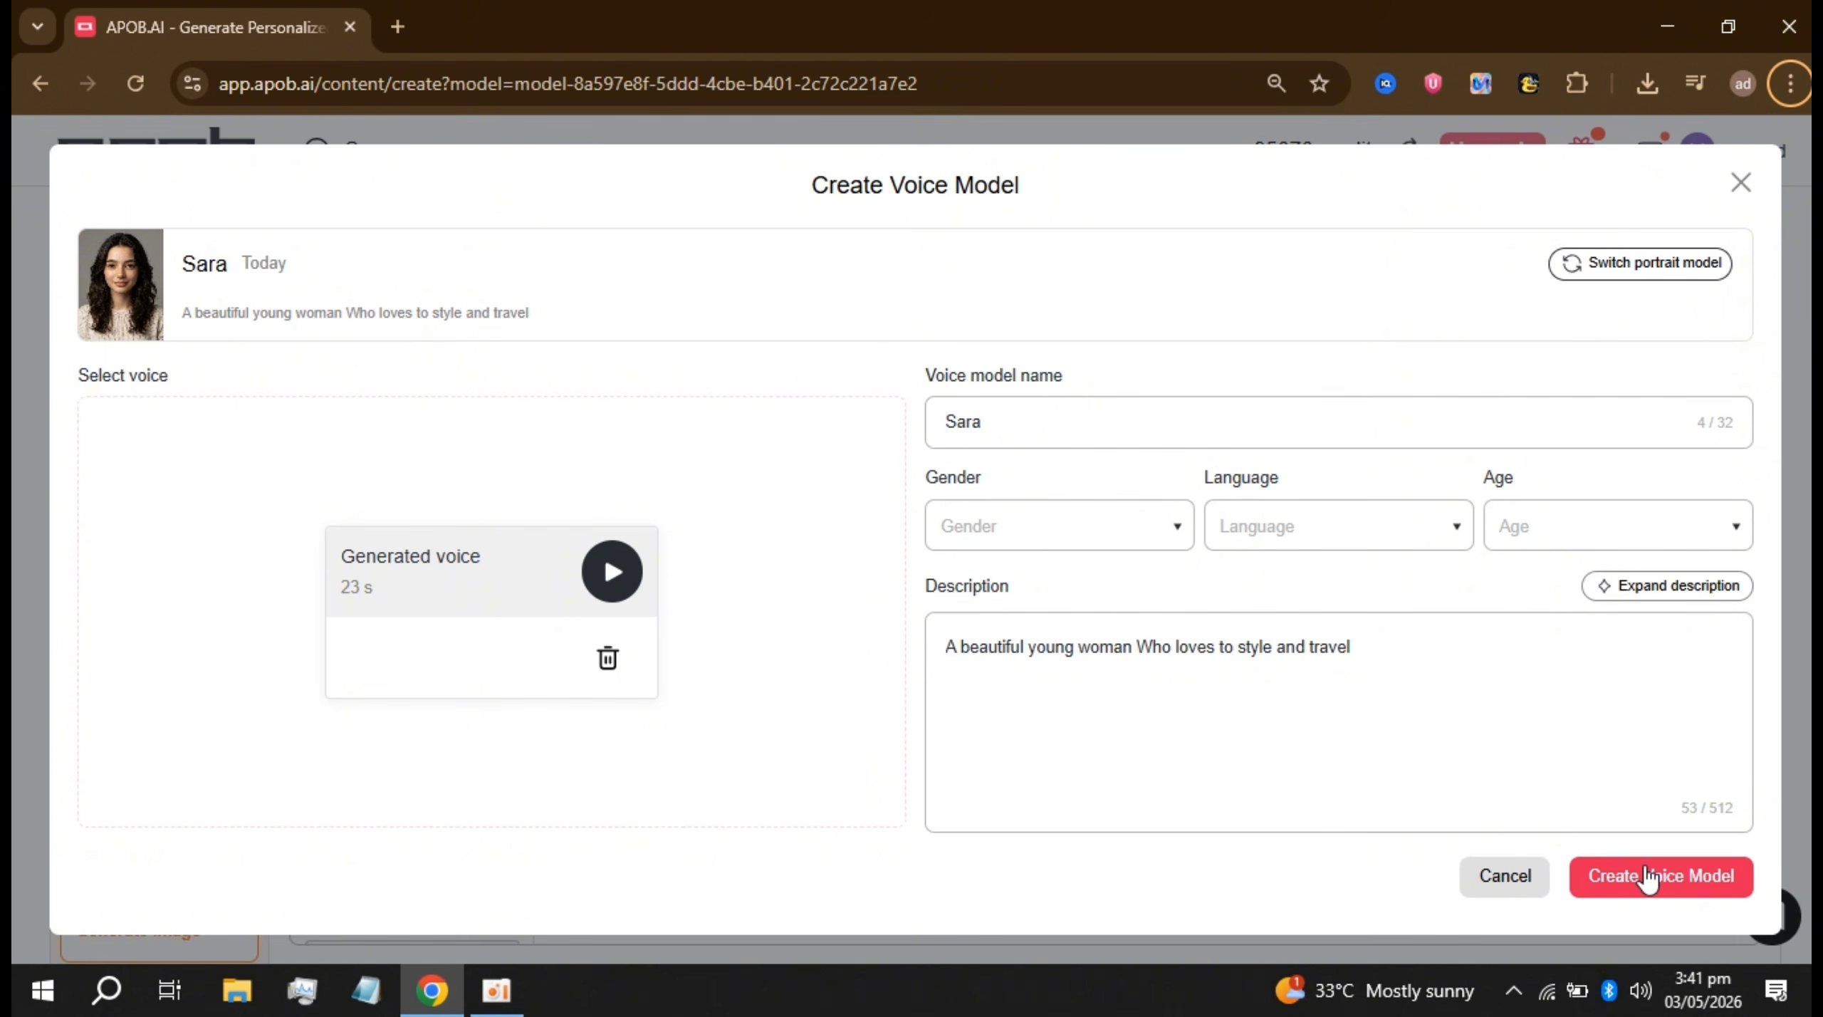
left_click(1639, 882)
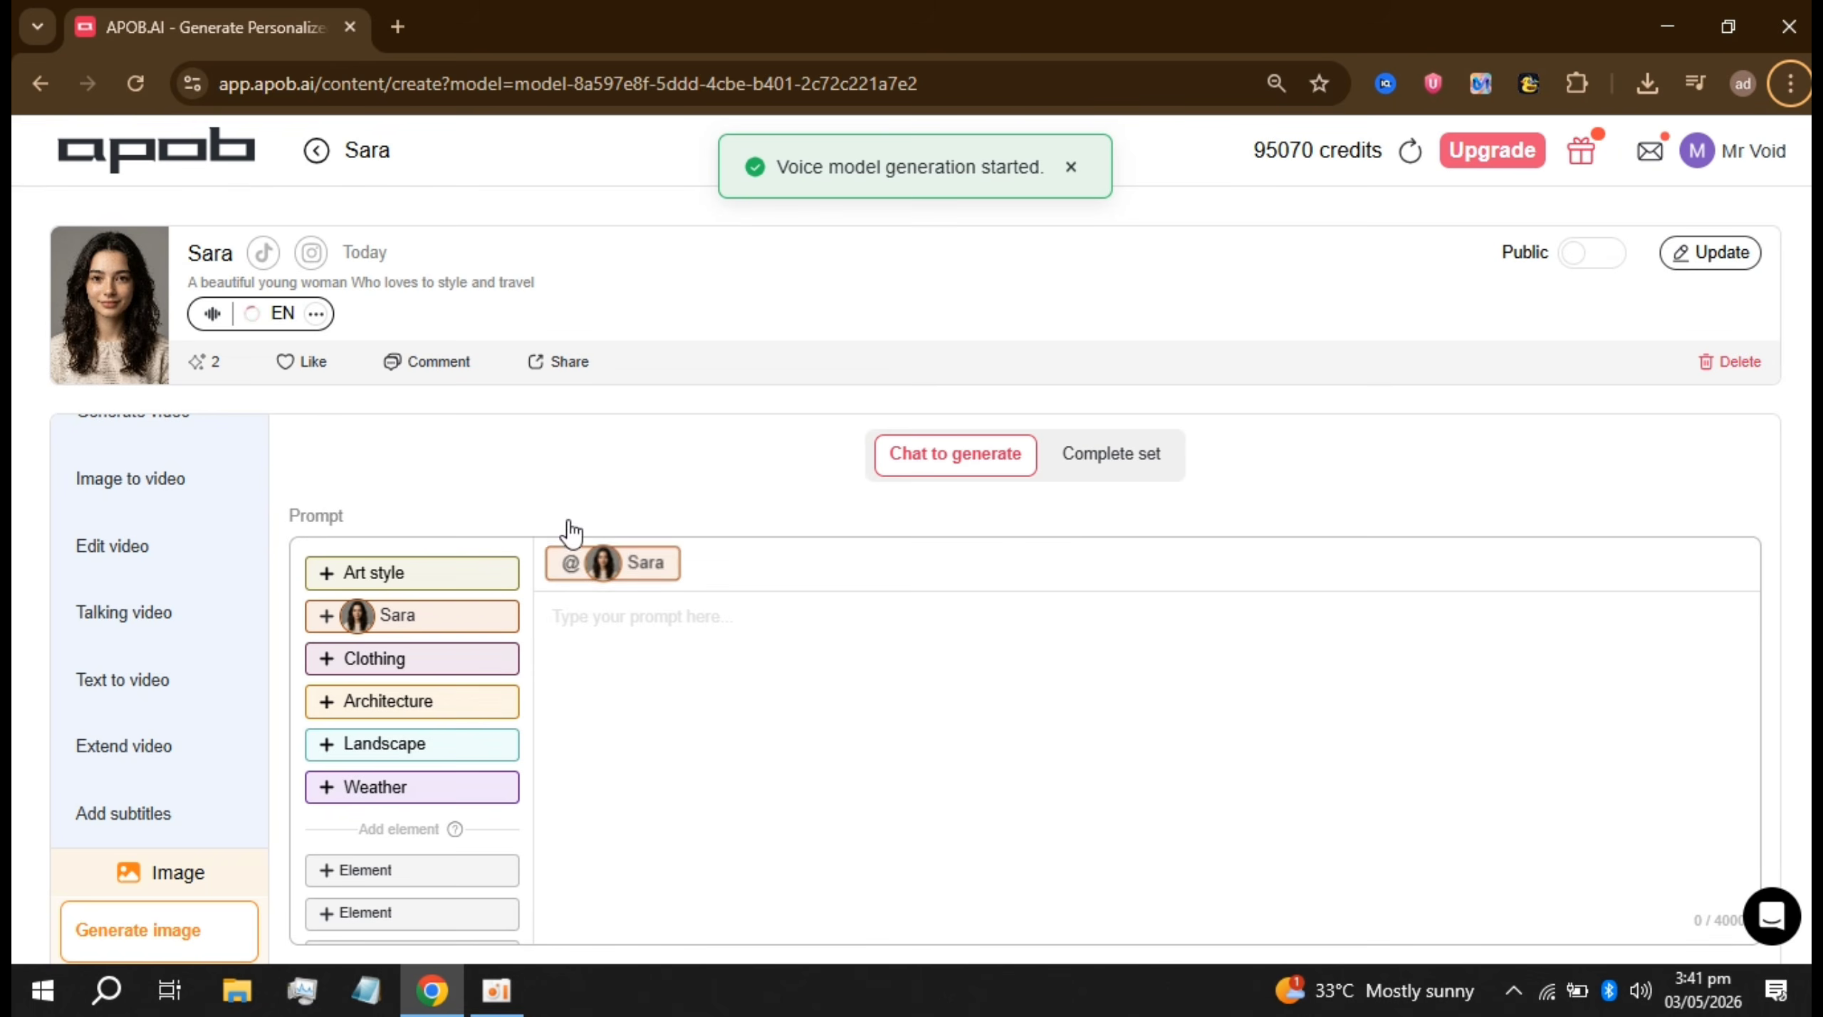
Step: Write the image prompt "She is on a mountain" and add the Hiking clothing preset to it
scroll(862, 628, "down", 2)
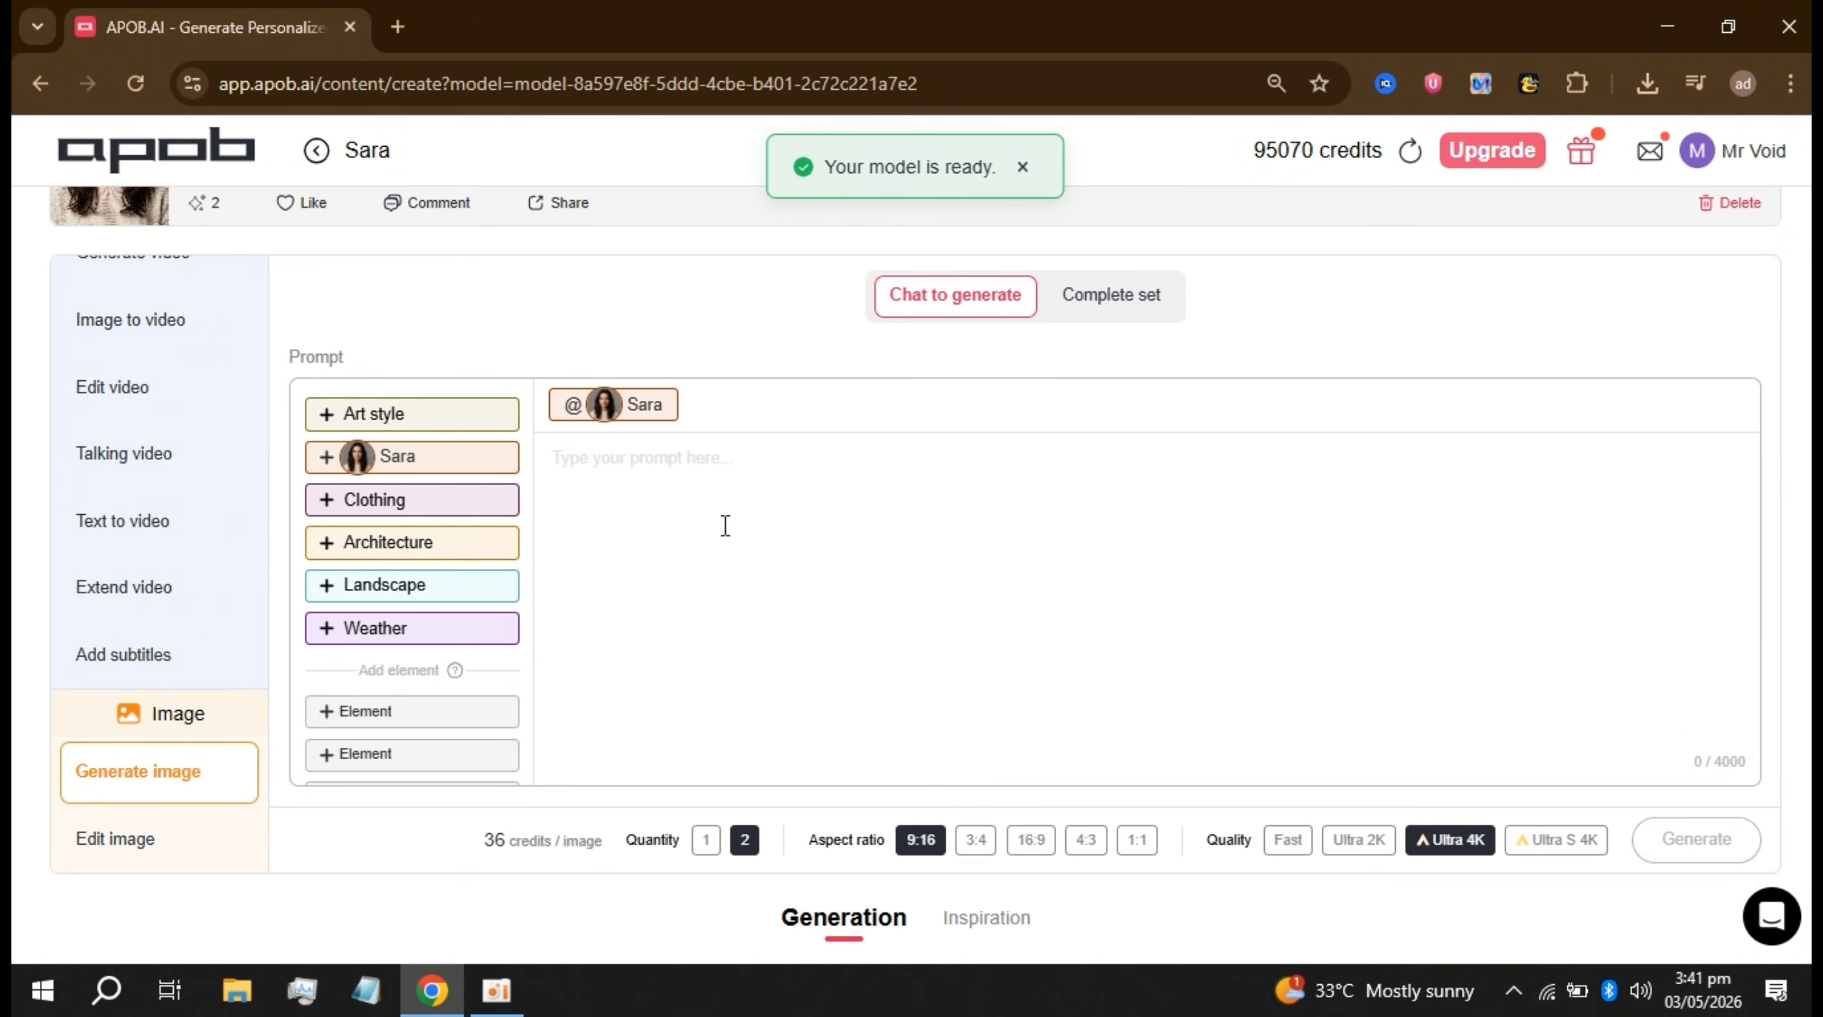
left_click(949, 591)
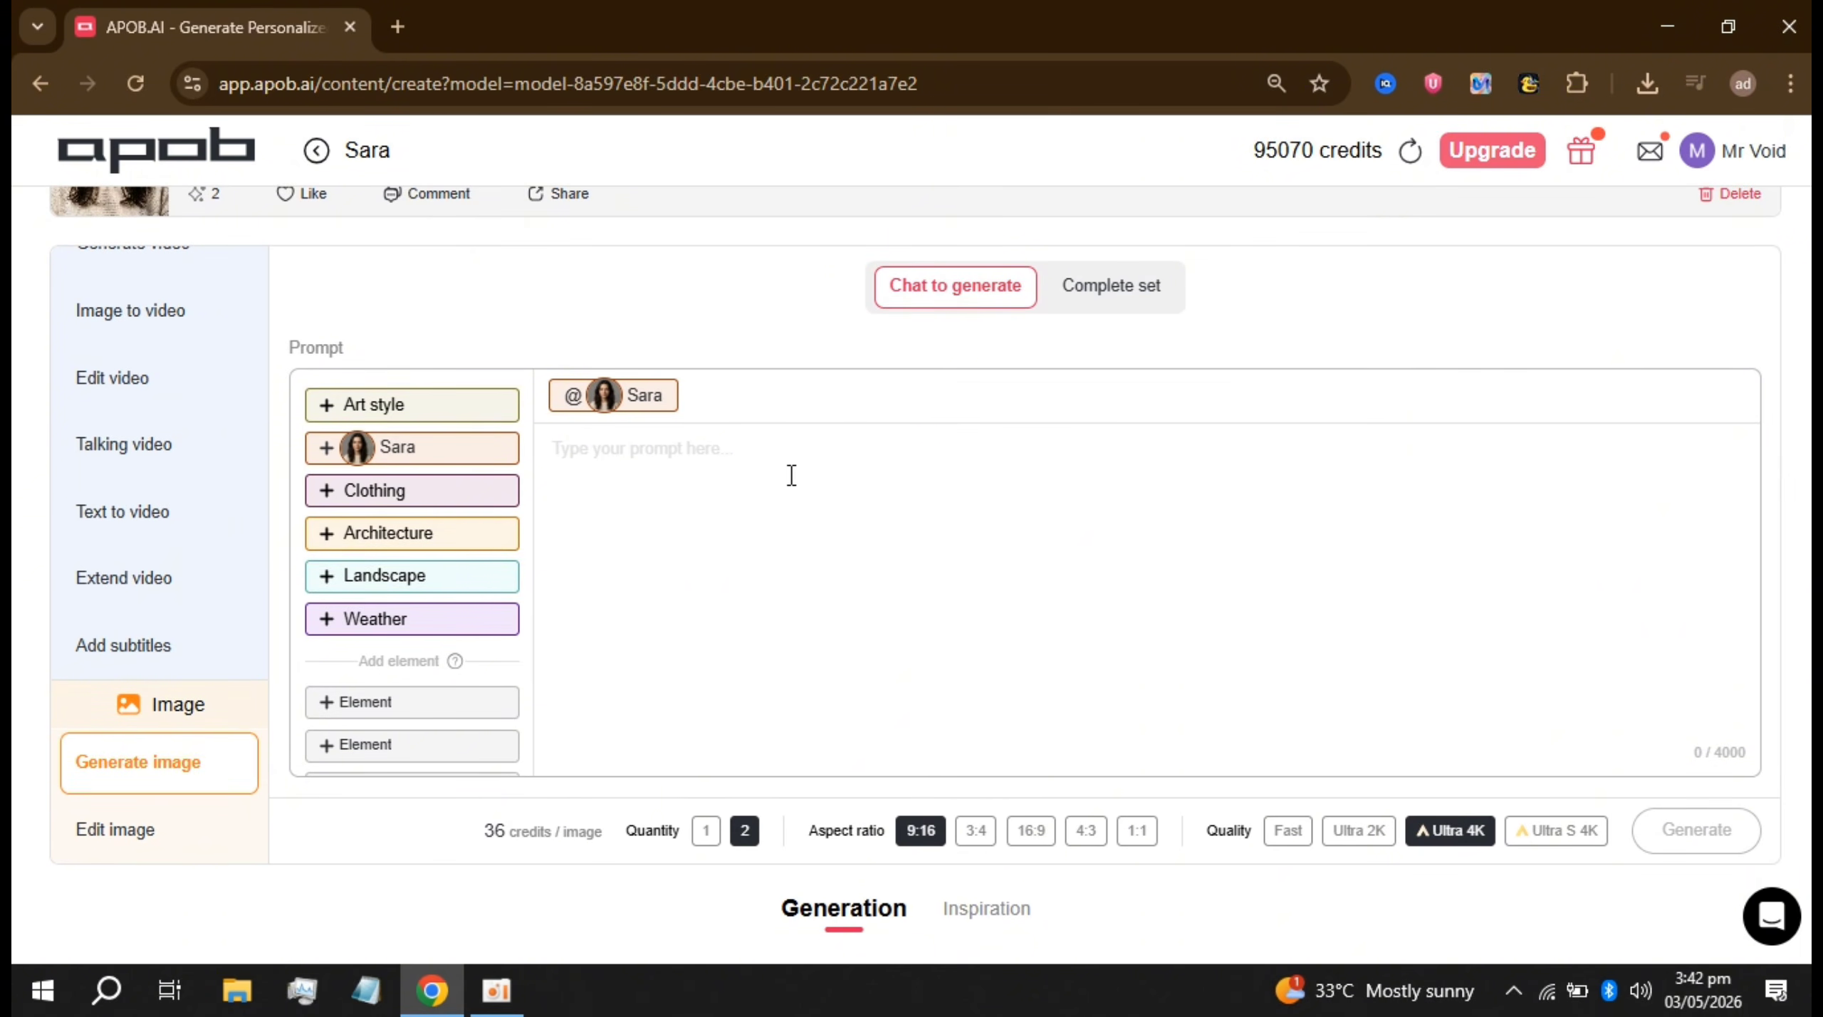
type("She is on a mountain")
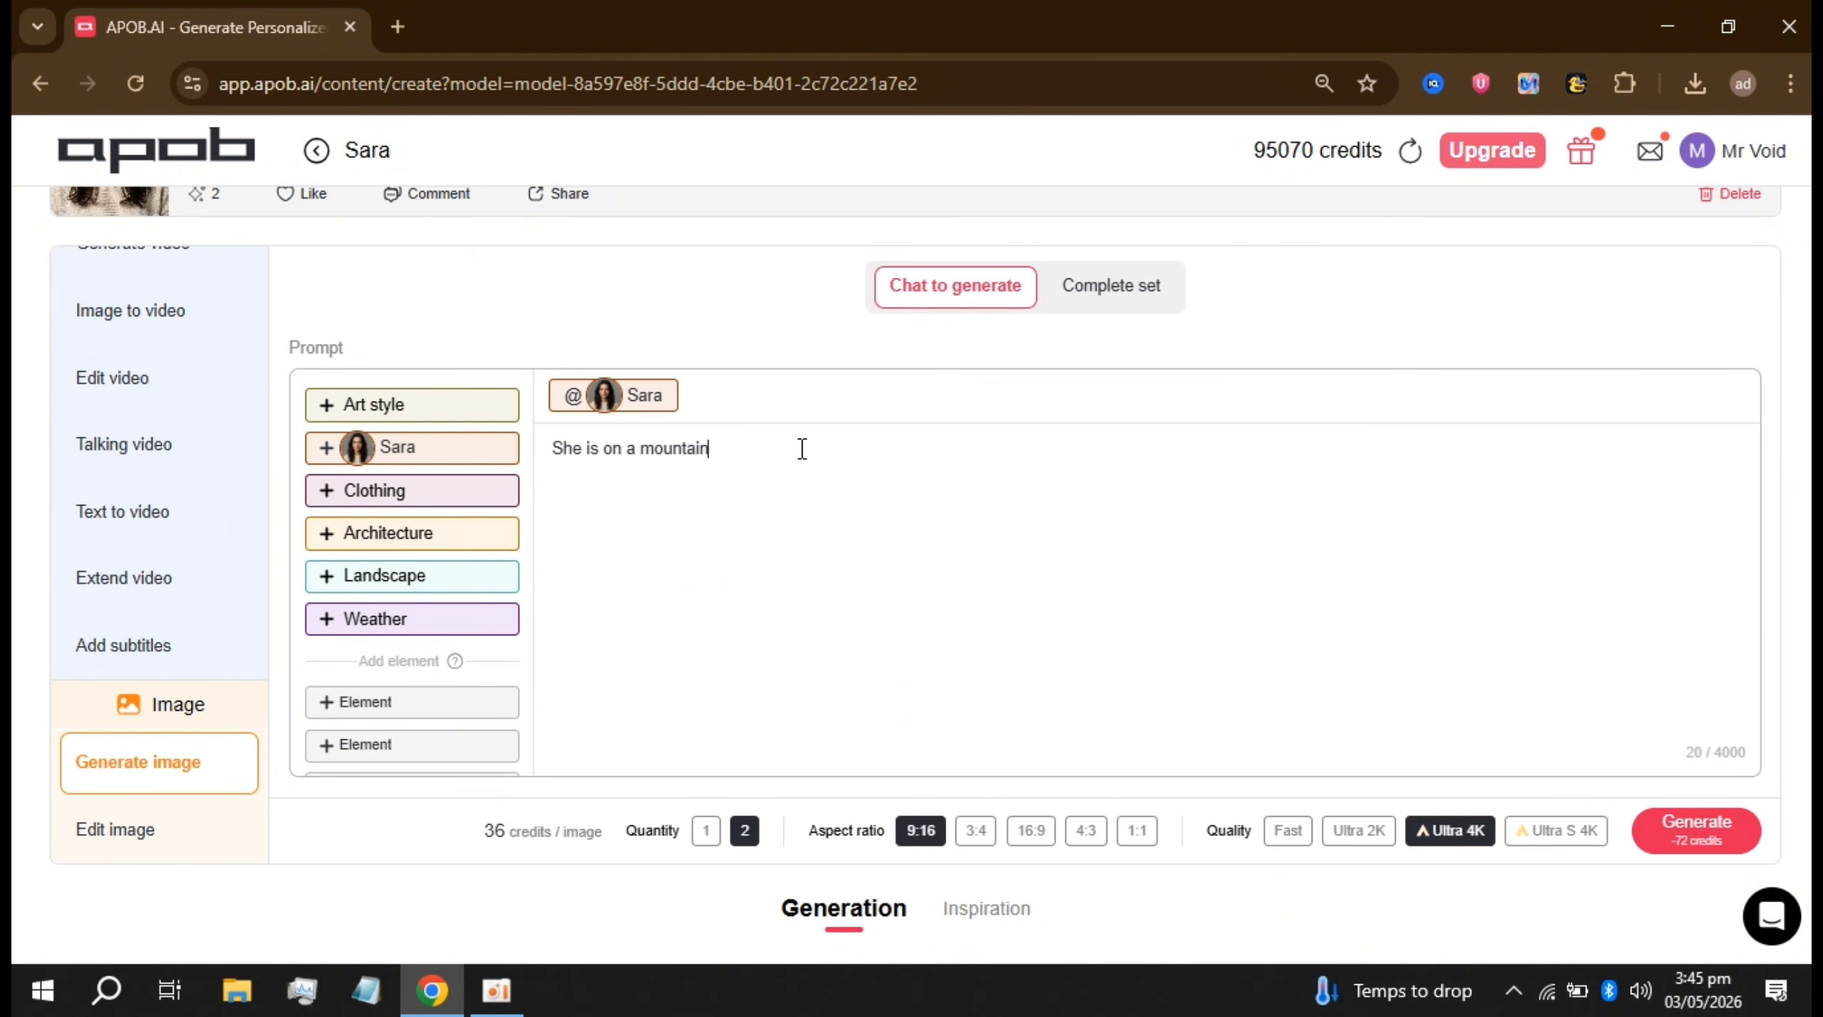
left_click(413, 499)
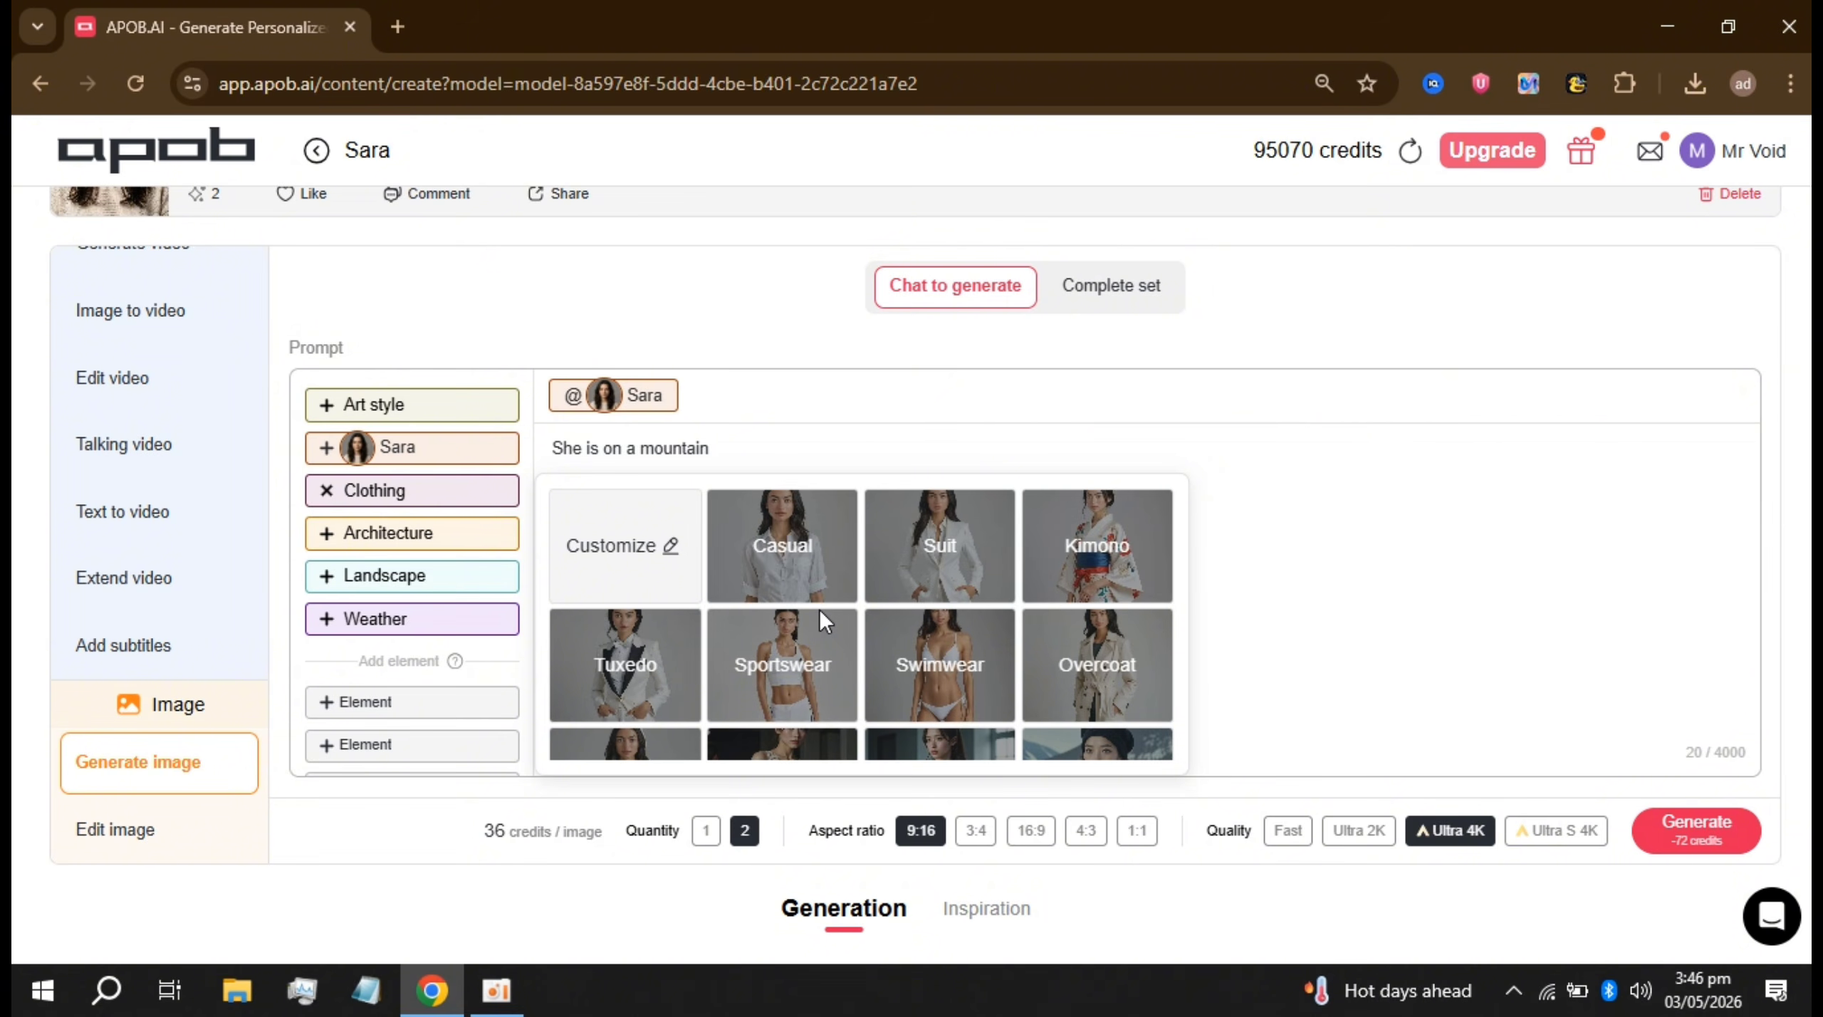
scroll(820, 610, "down", 3)
scroll(820, 609, "down", 2)
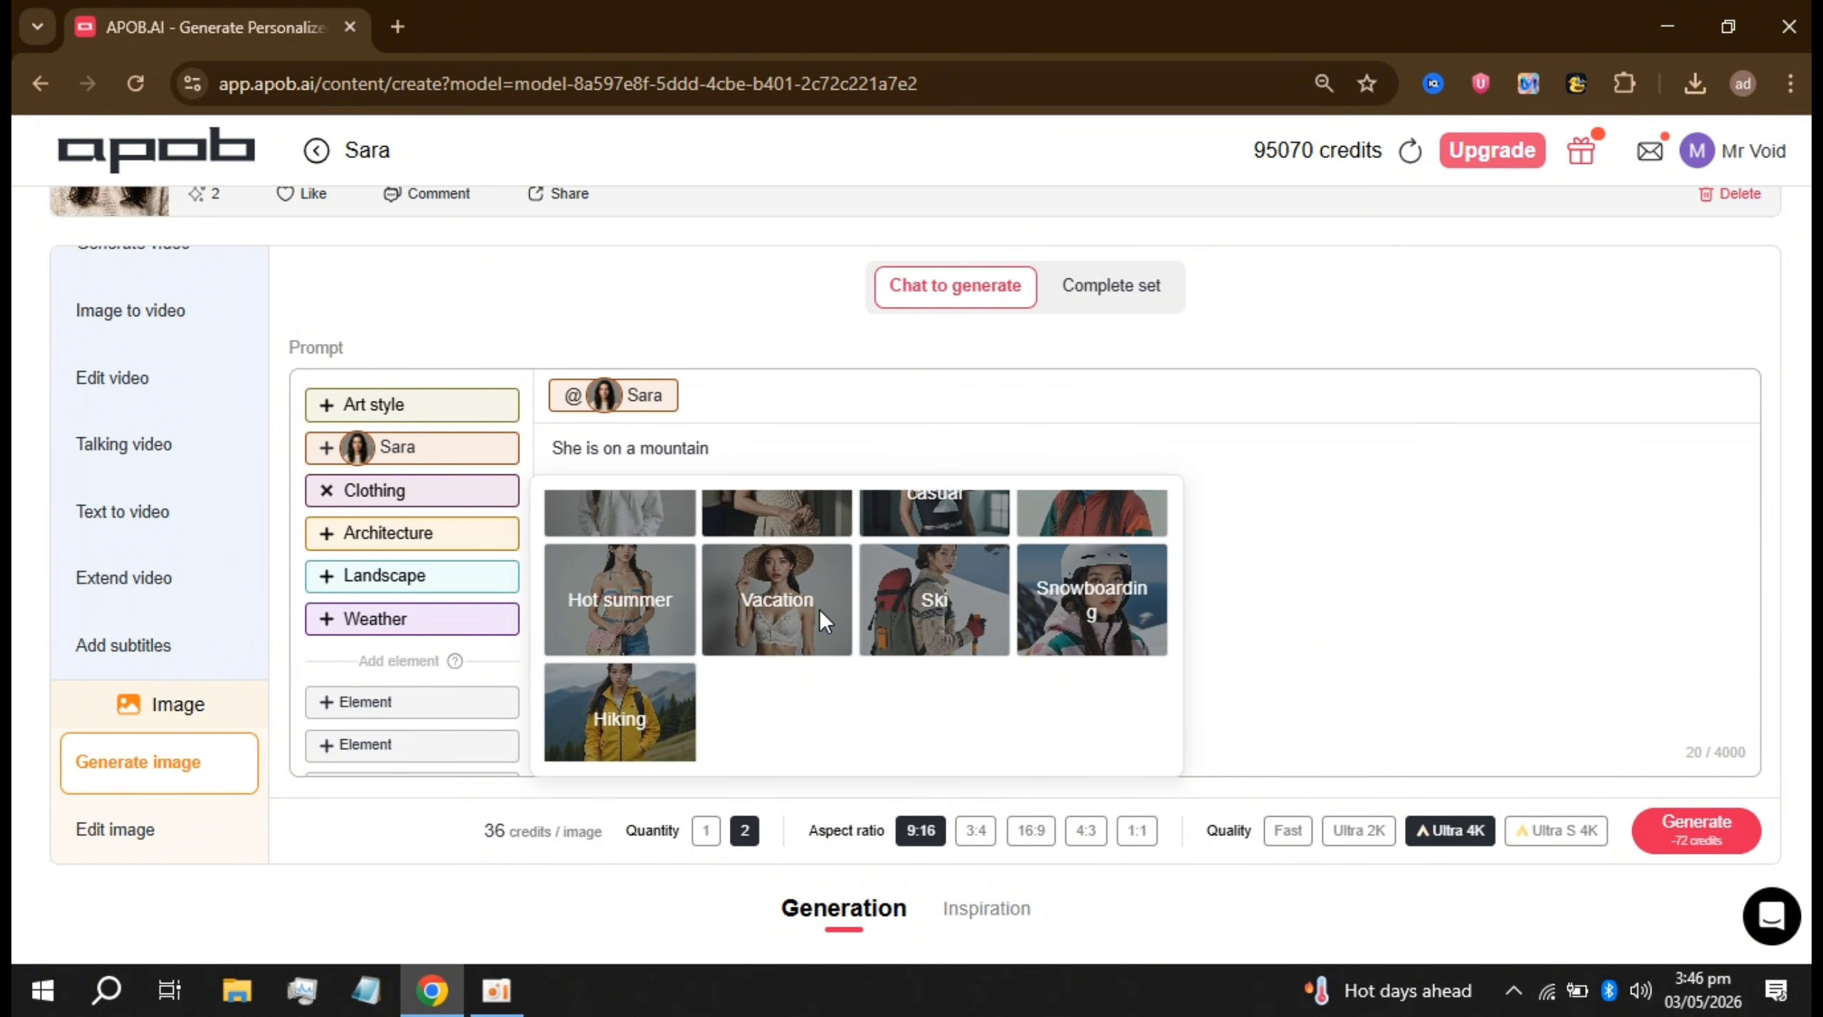
left_click(634, 709)
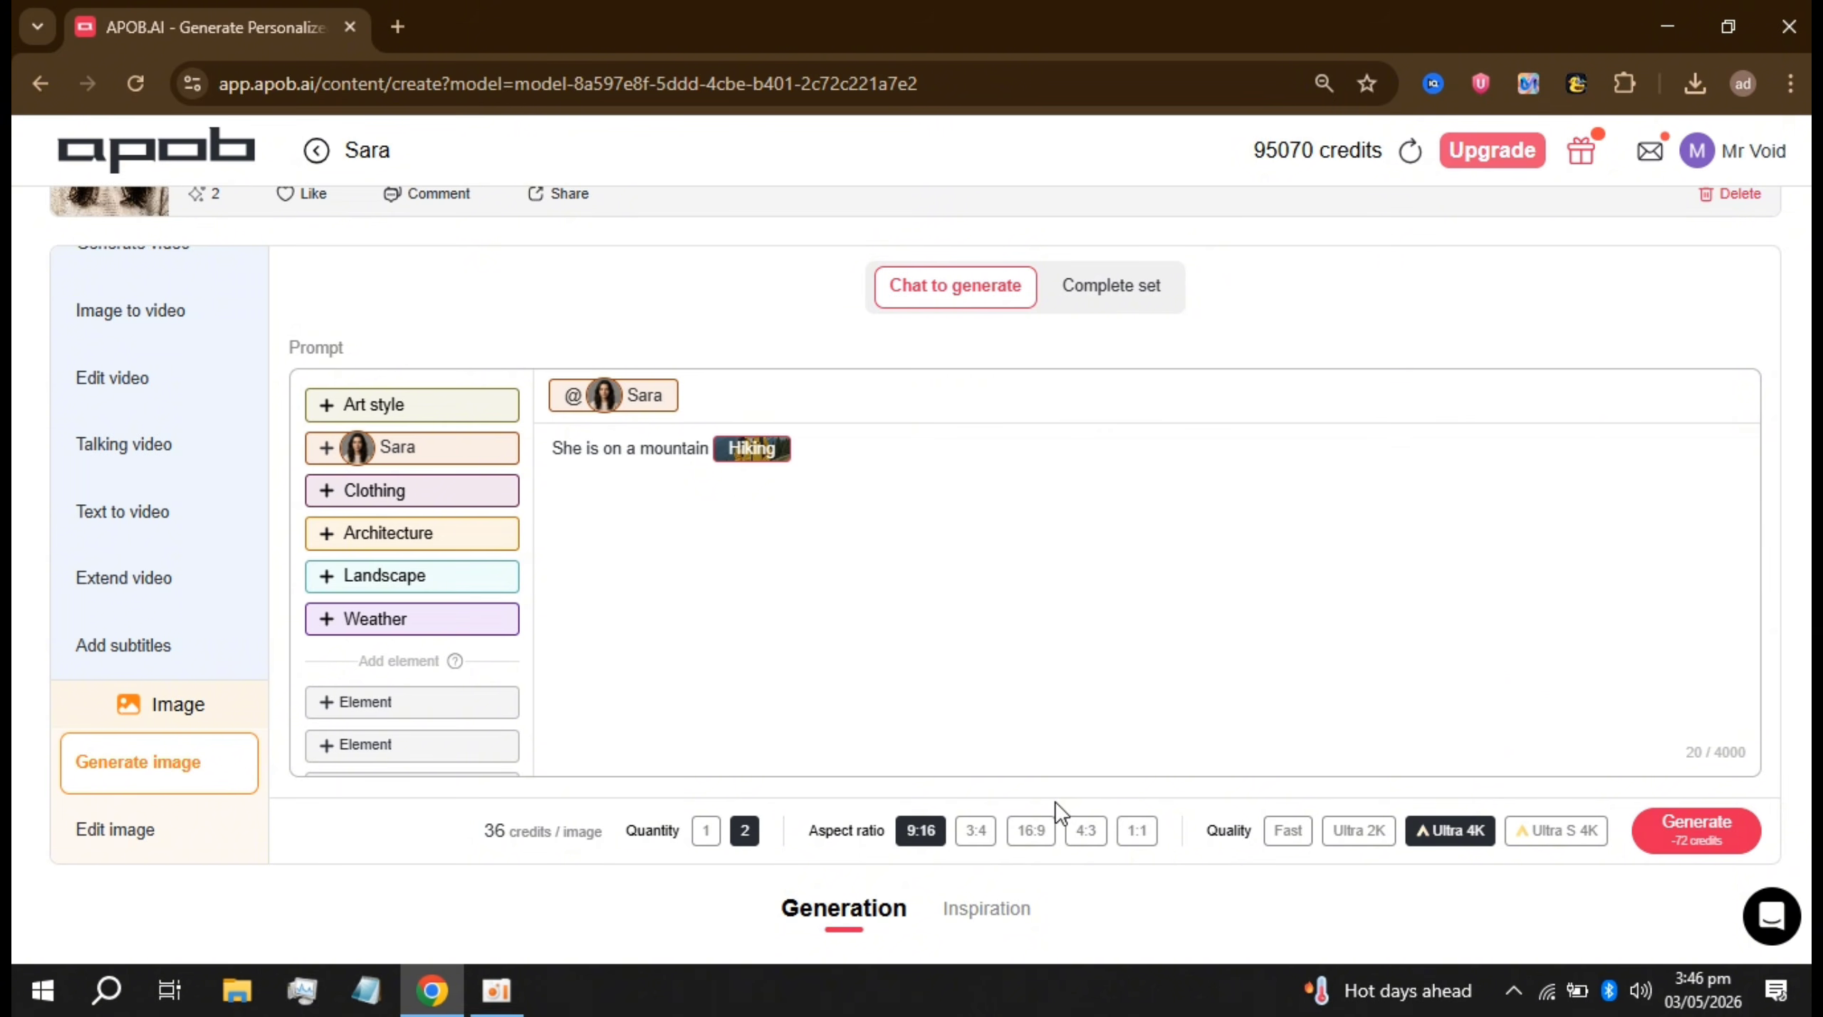
Step: Generate the images of Sara with a 16:9 aspect ratio and Ultra S 4K quality
left_click(1038, 835)
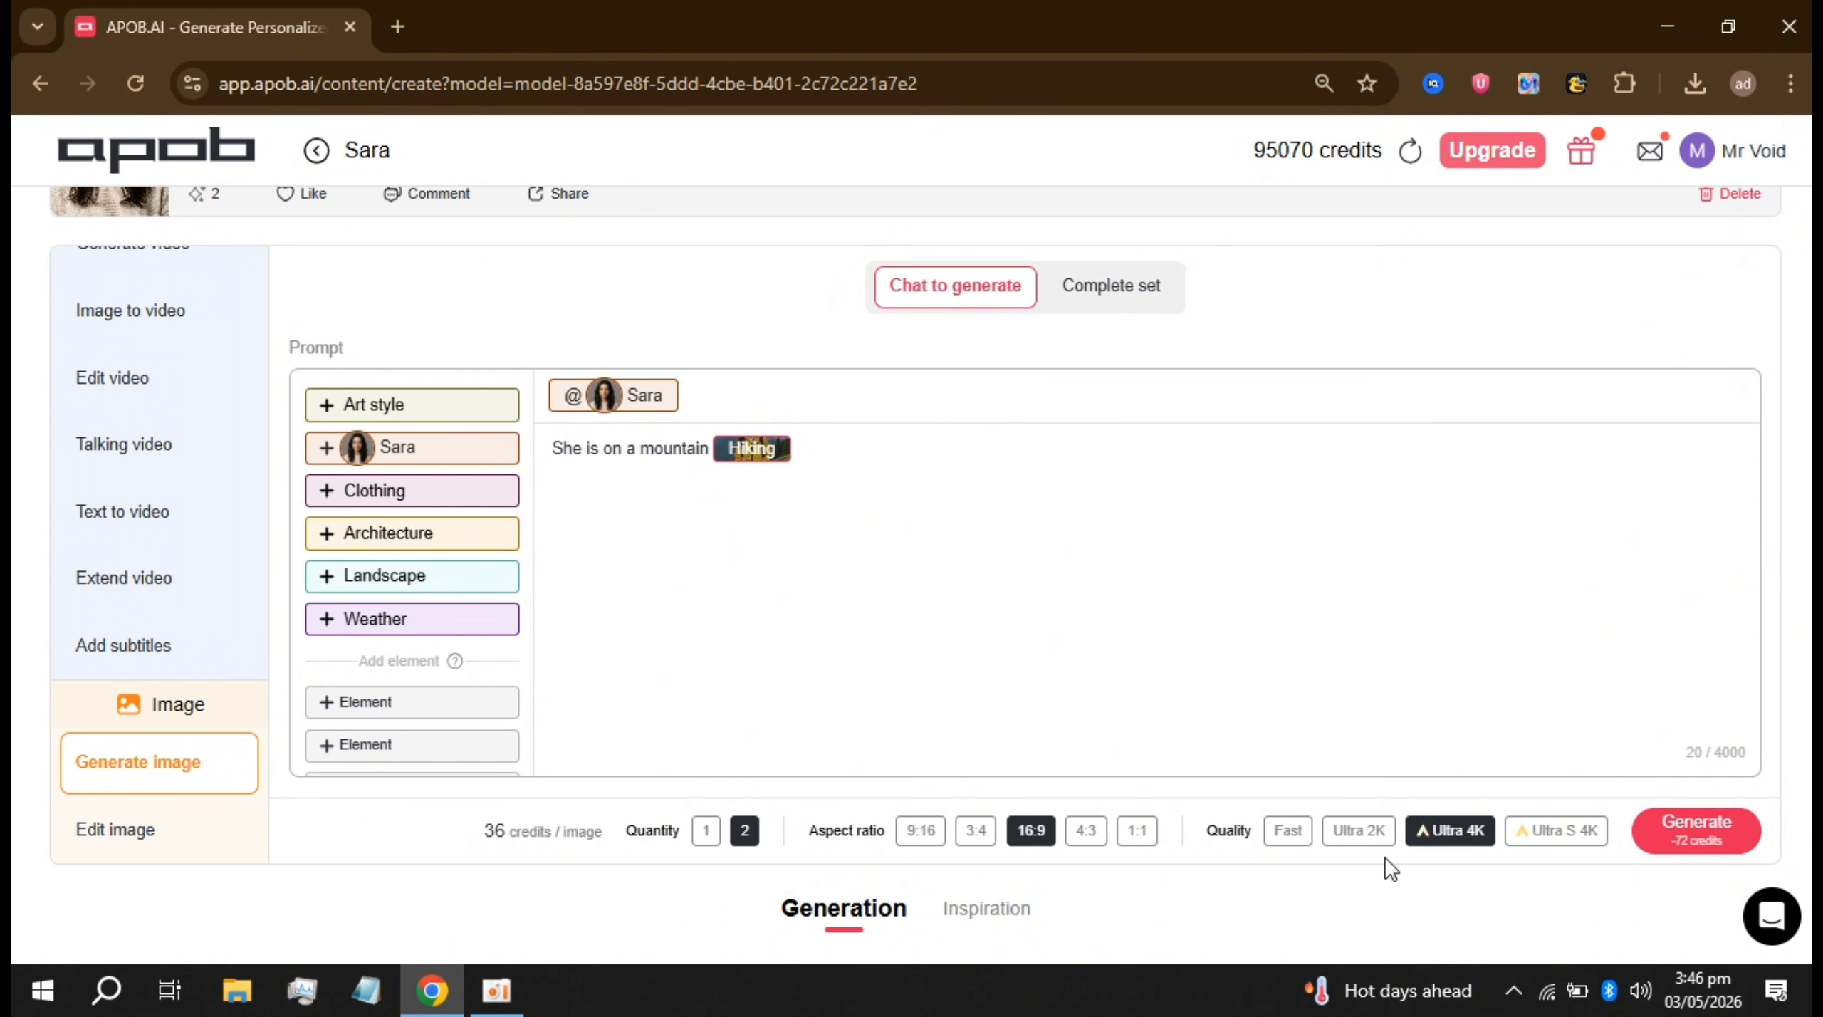
left_click(1565, 840)
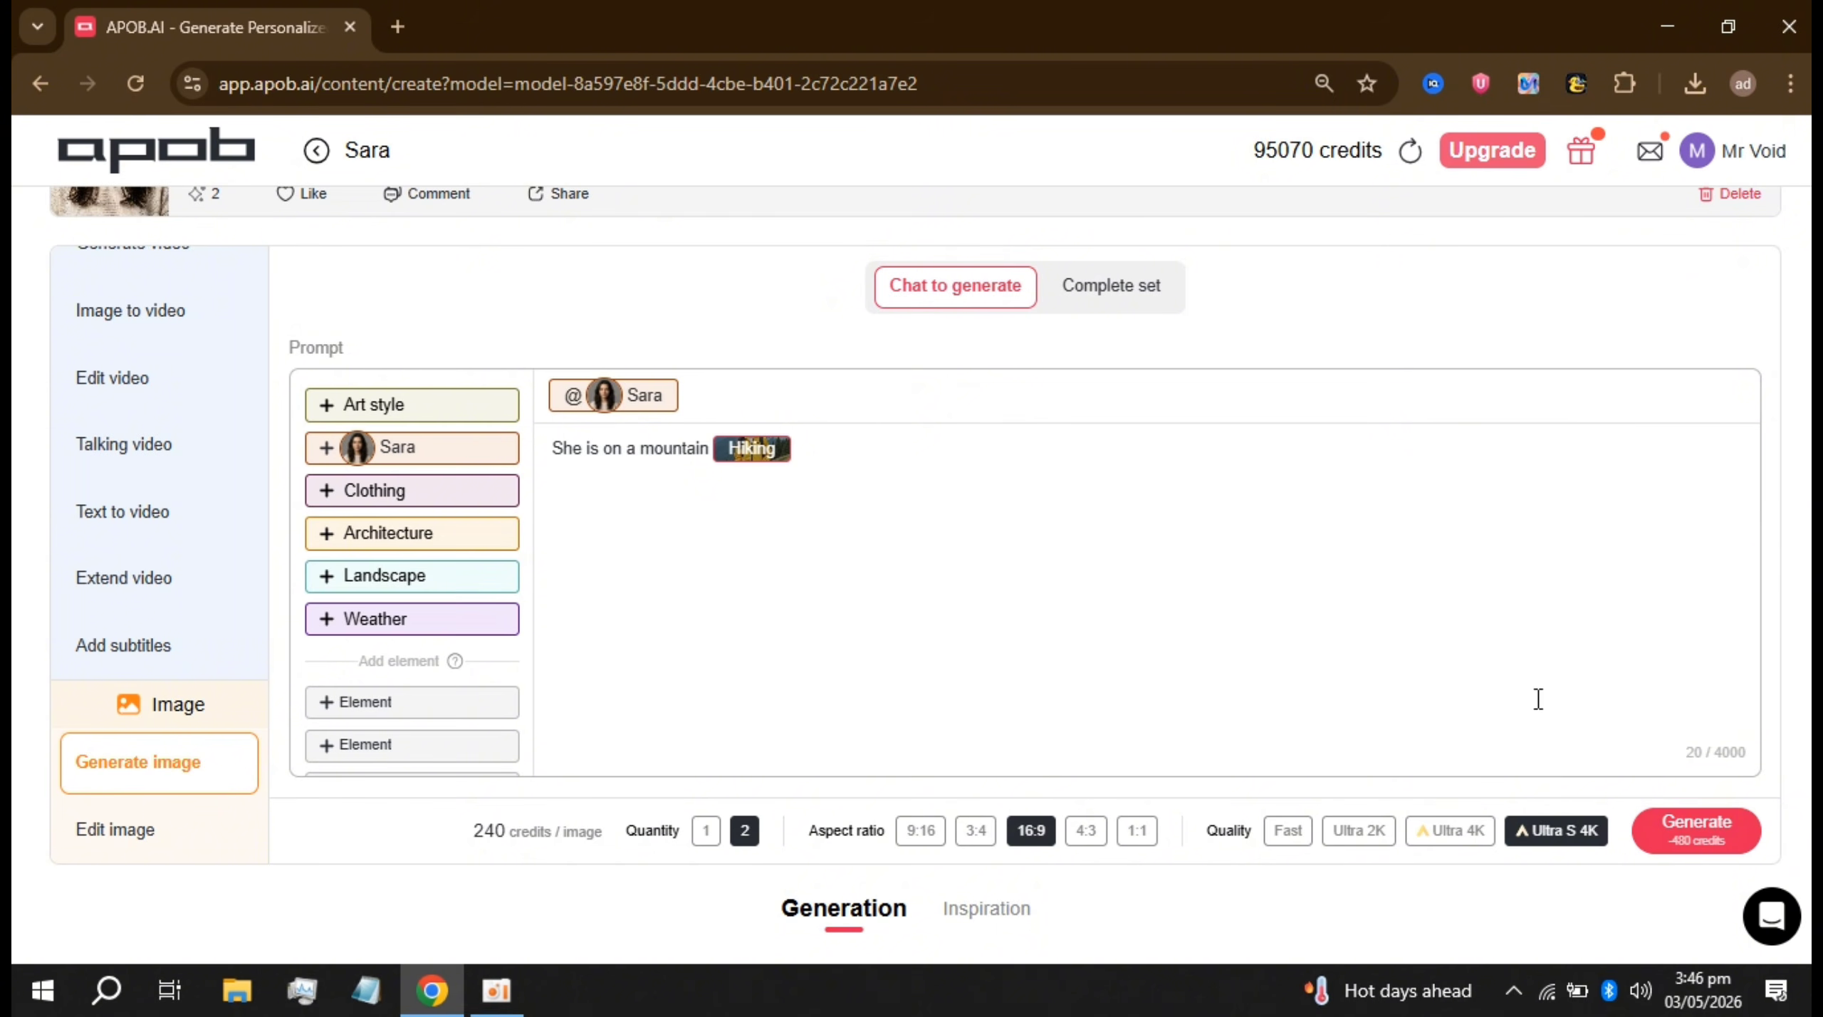
left_click(1714, 830)
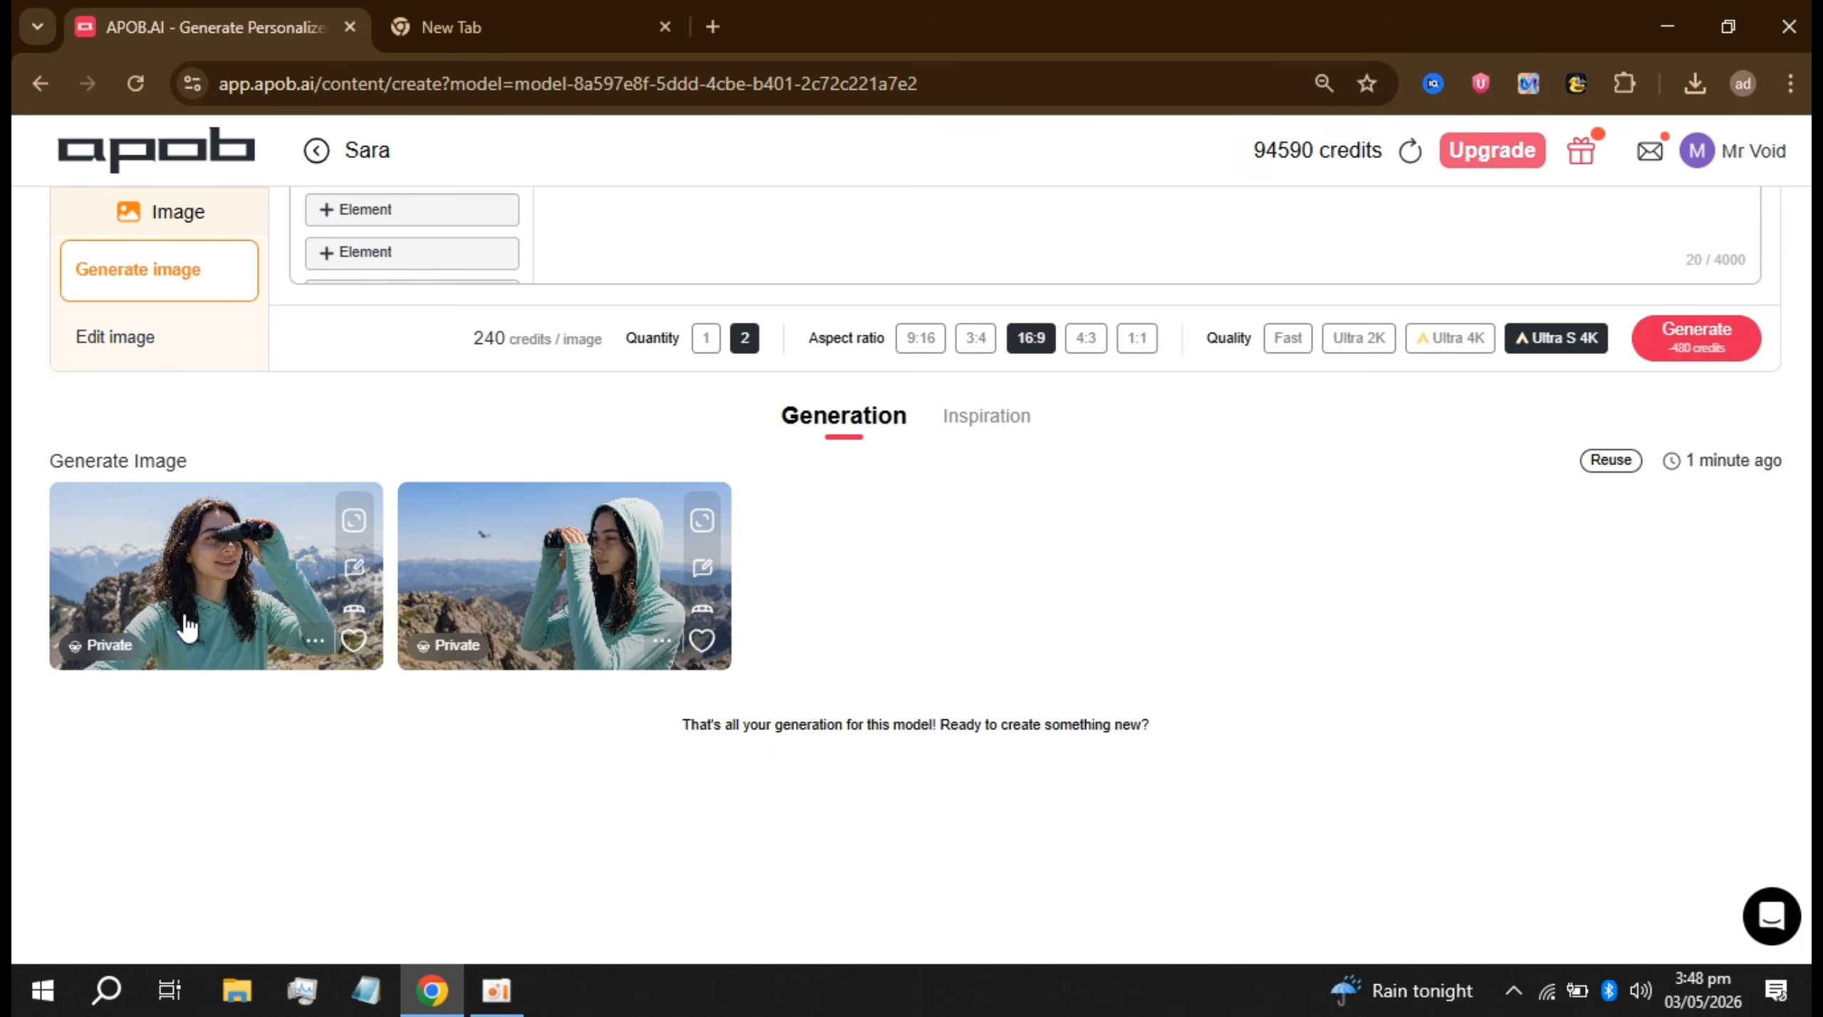
Step: View the first generated mountain image of Sara at a larger size, then close it
left_click(186, 619)
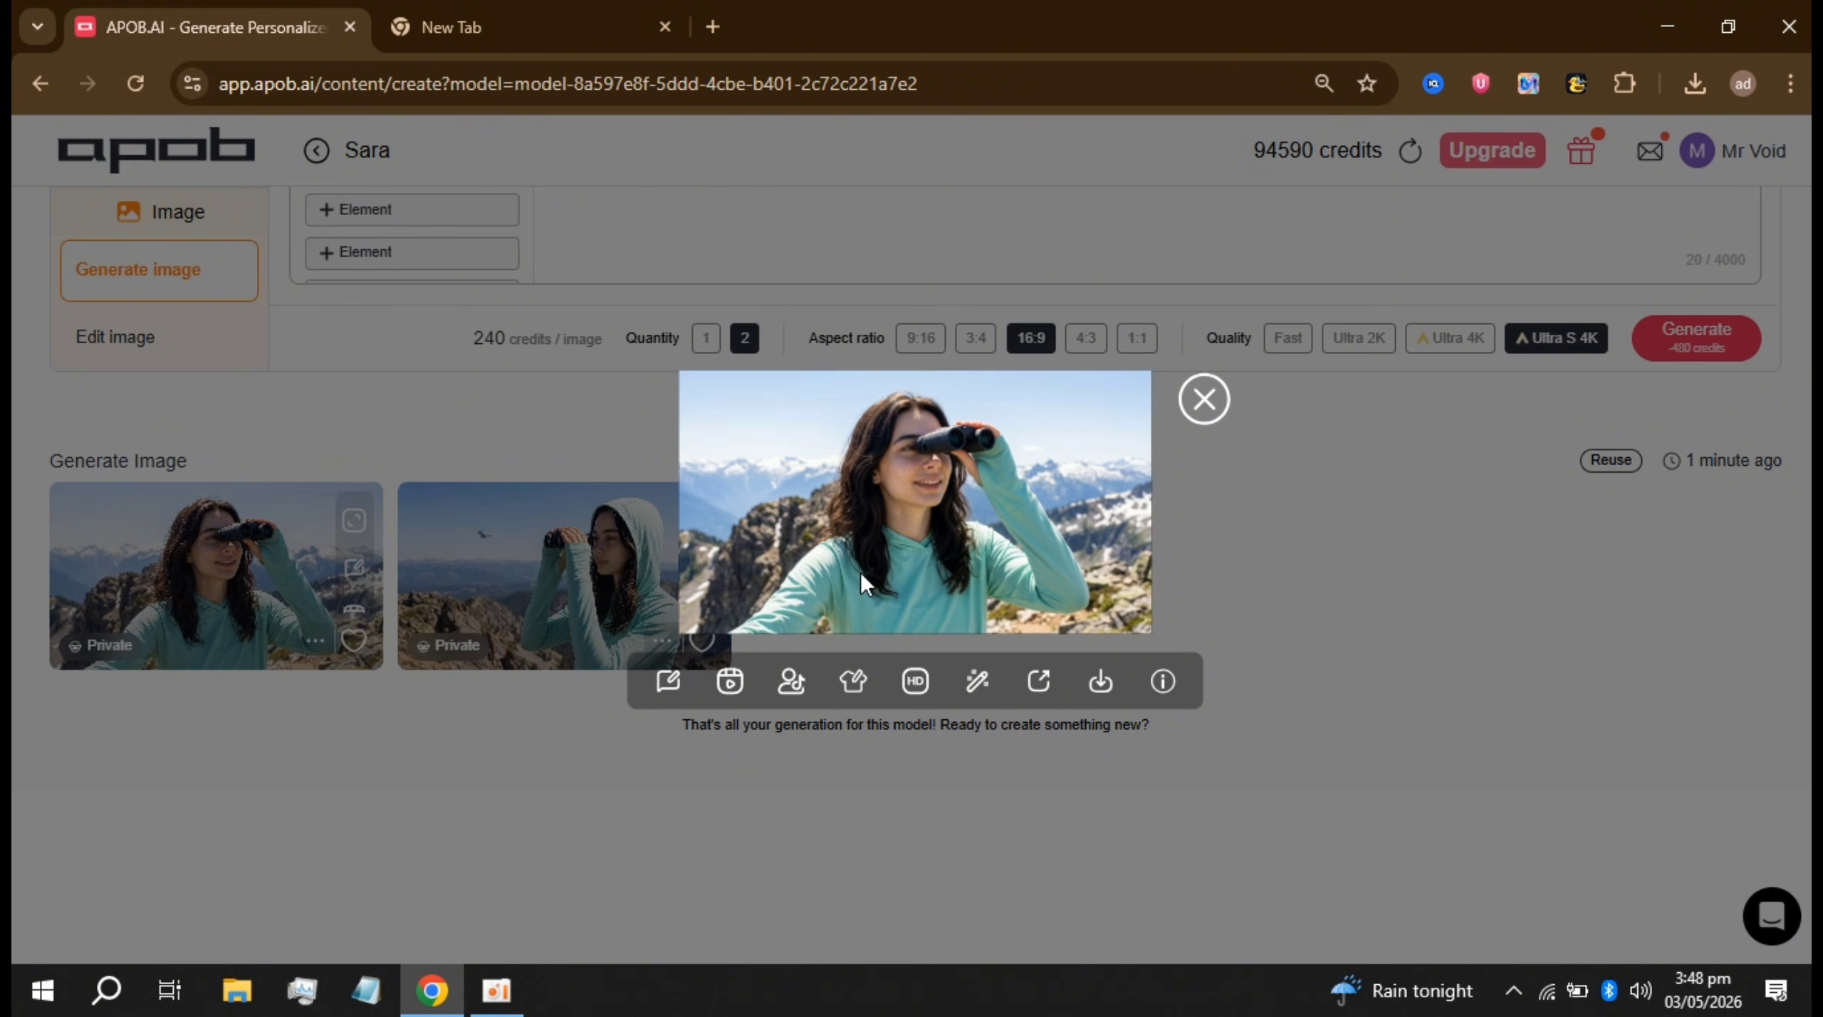
left_click(569, 602)
Step: Add the Purse element, write the prompt "Sara is in a caffe and drinking a coffe and on the table there is Purse", and generate the images
scroll(1123, 826, "up", 3)
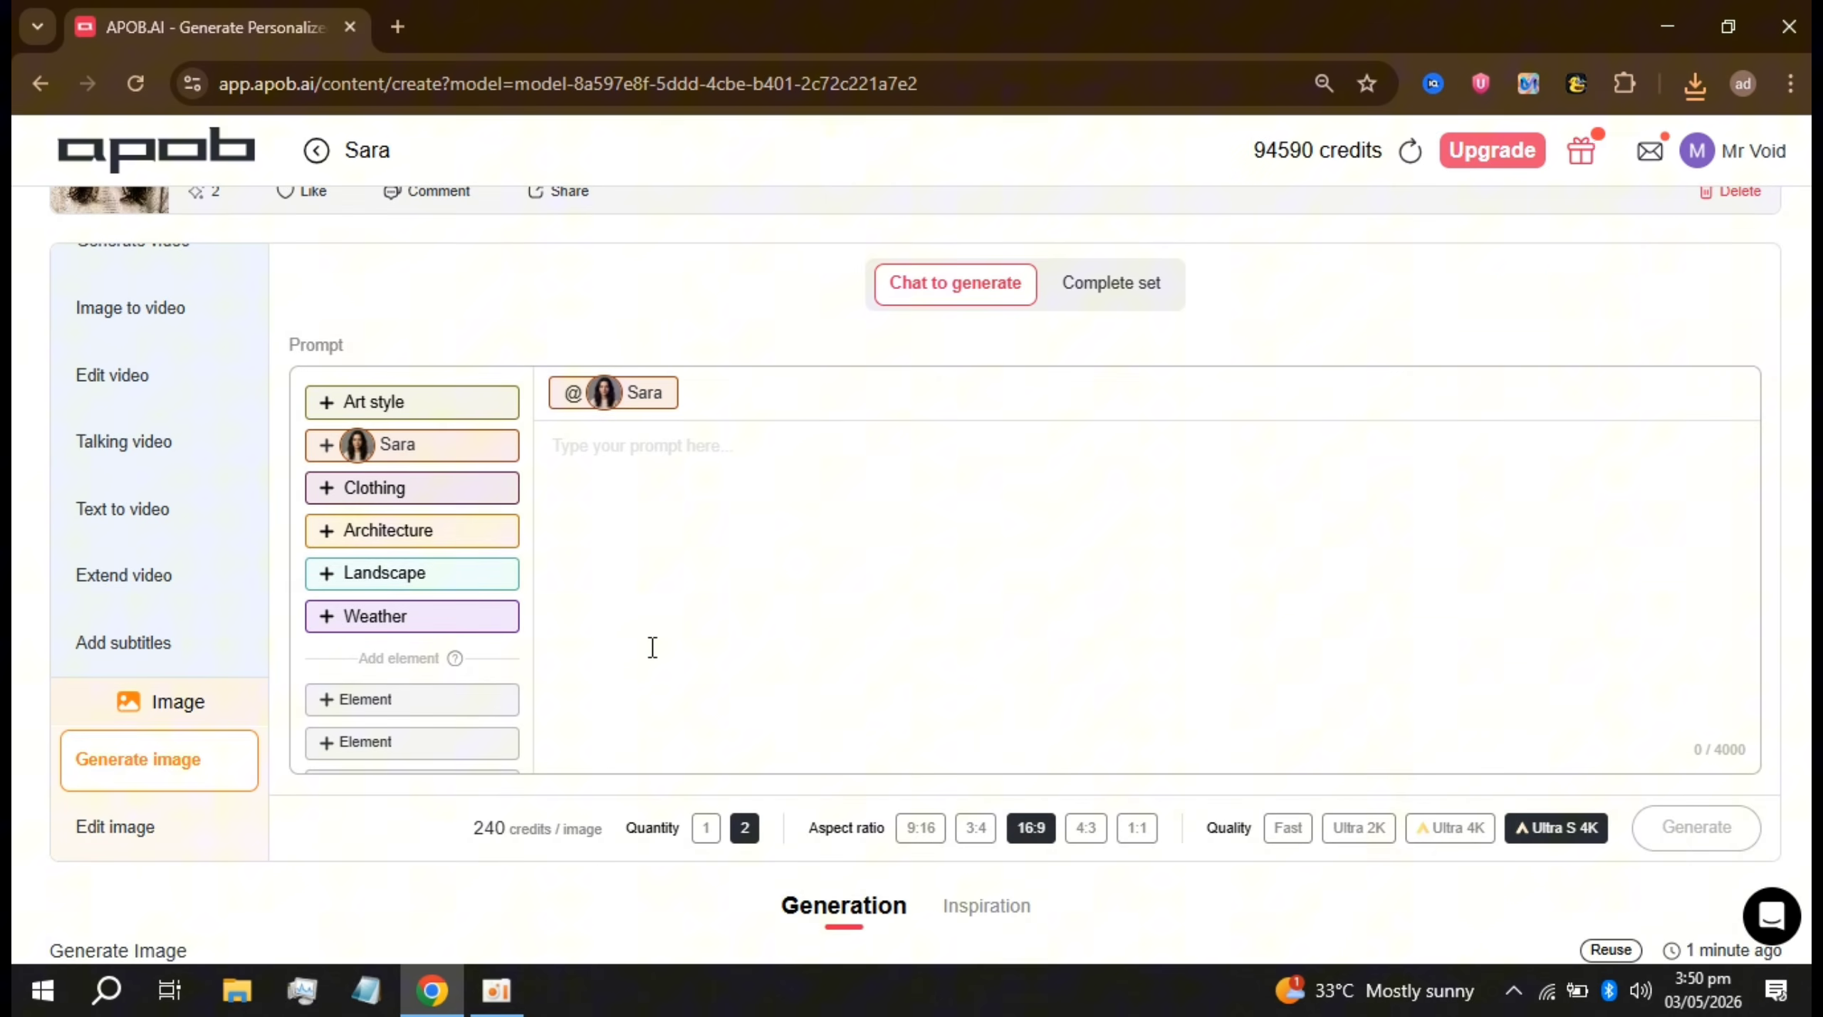
scroll(492, 676, "down", 1)
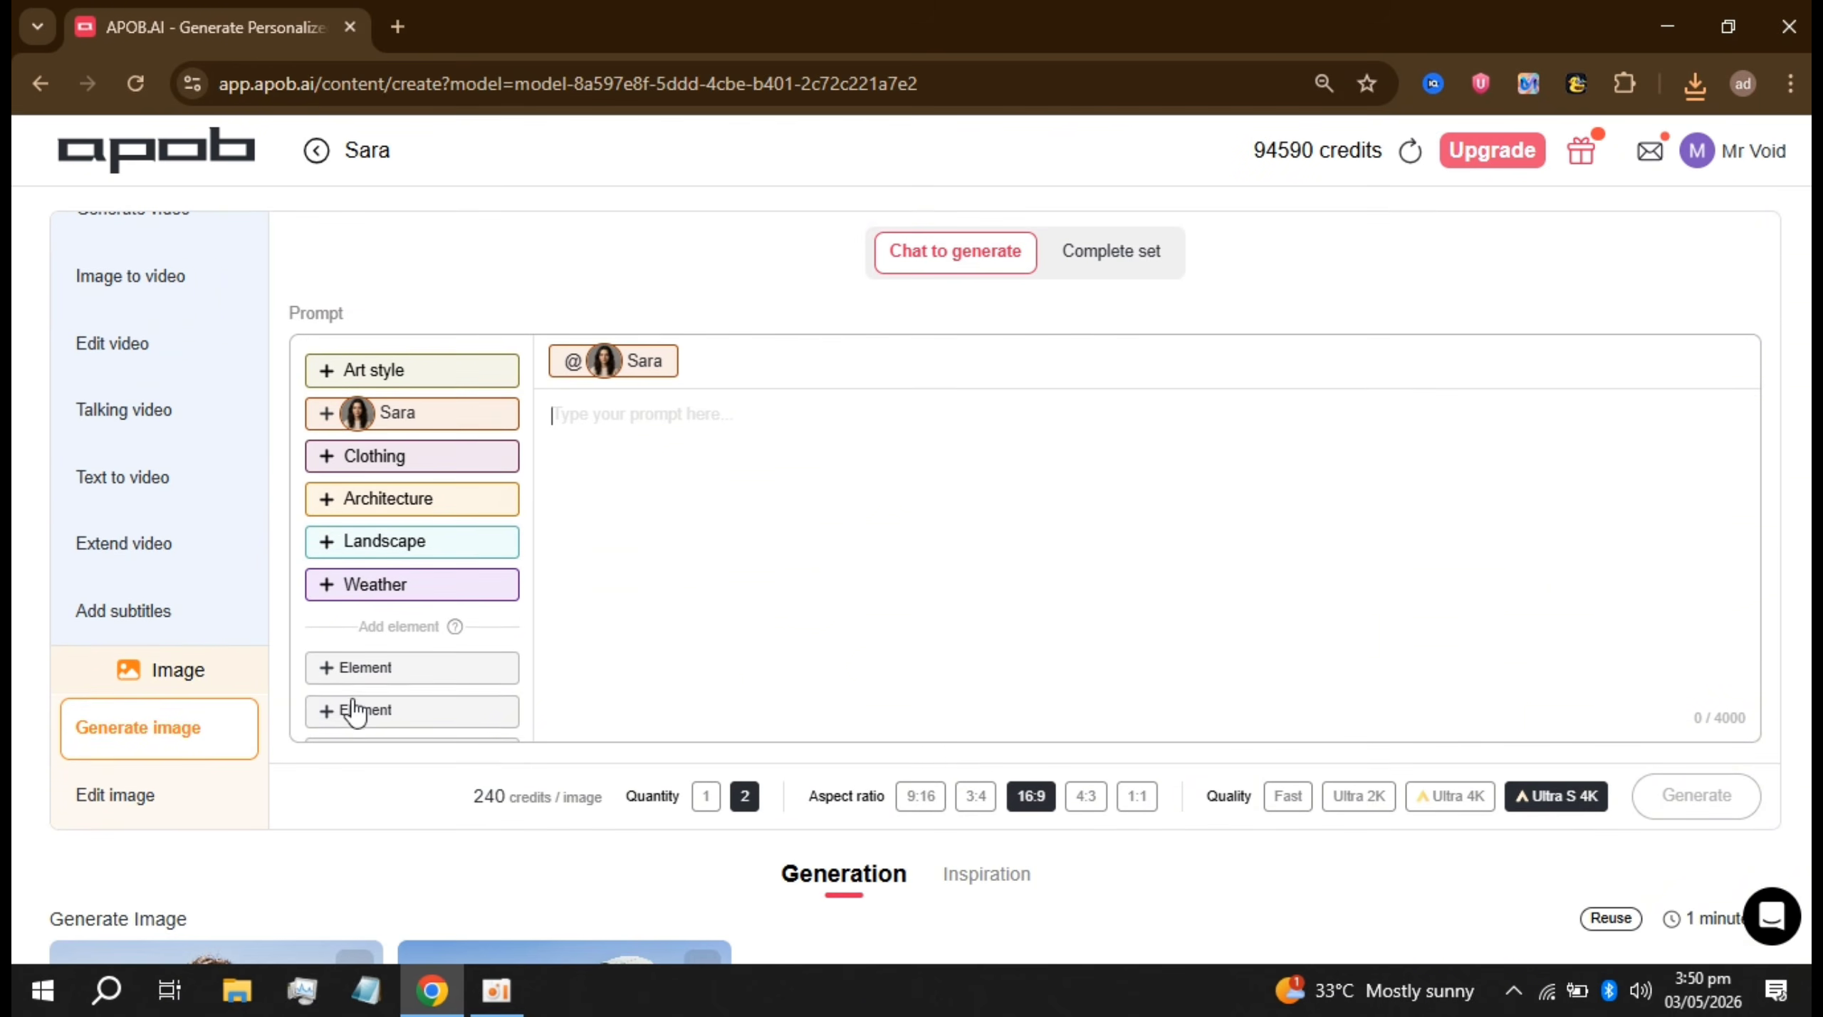
left_click(359, 673)
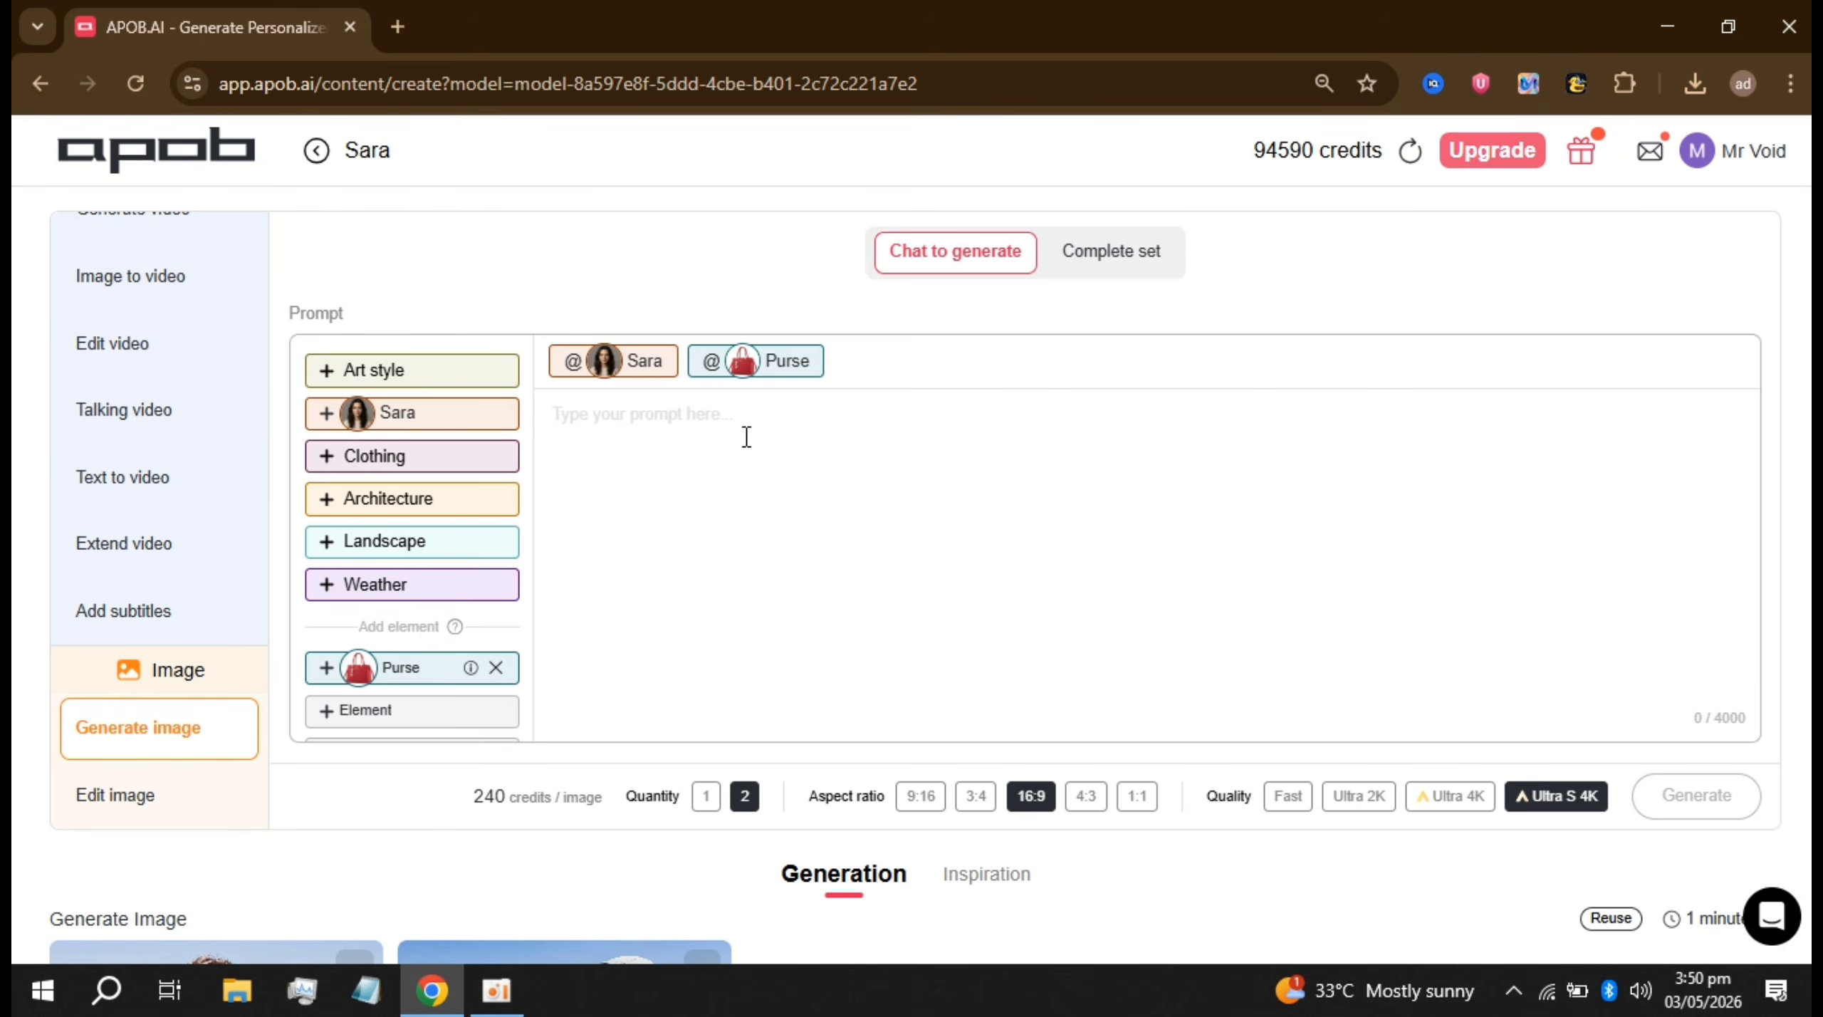
left_click(605, 361)
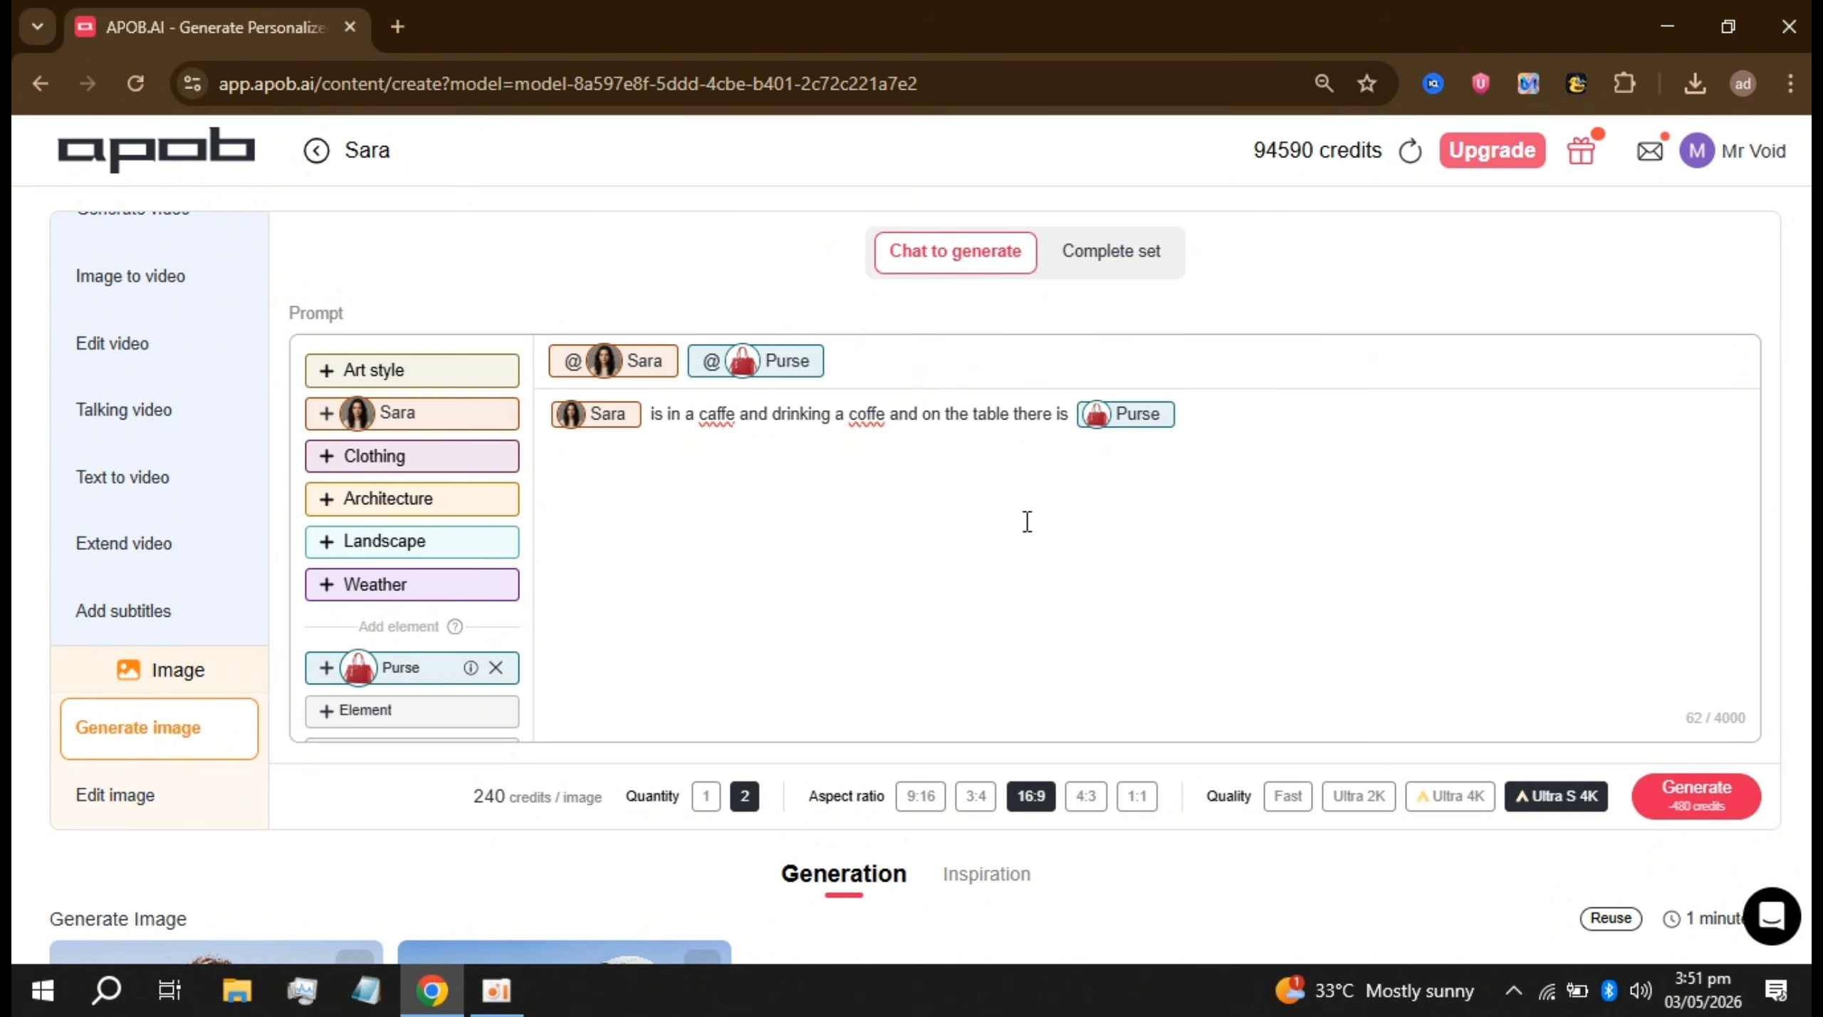
left_click(1678, 812)
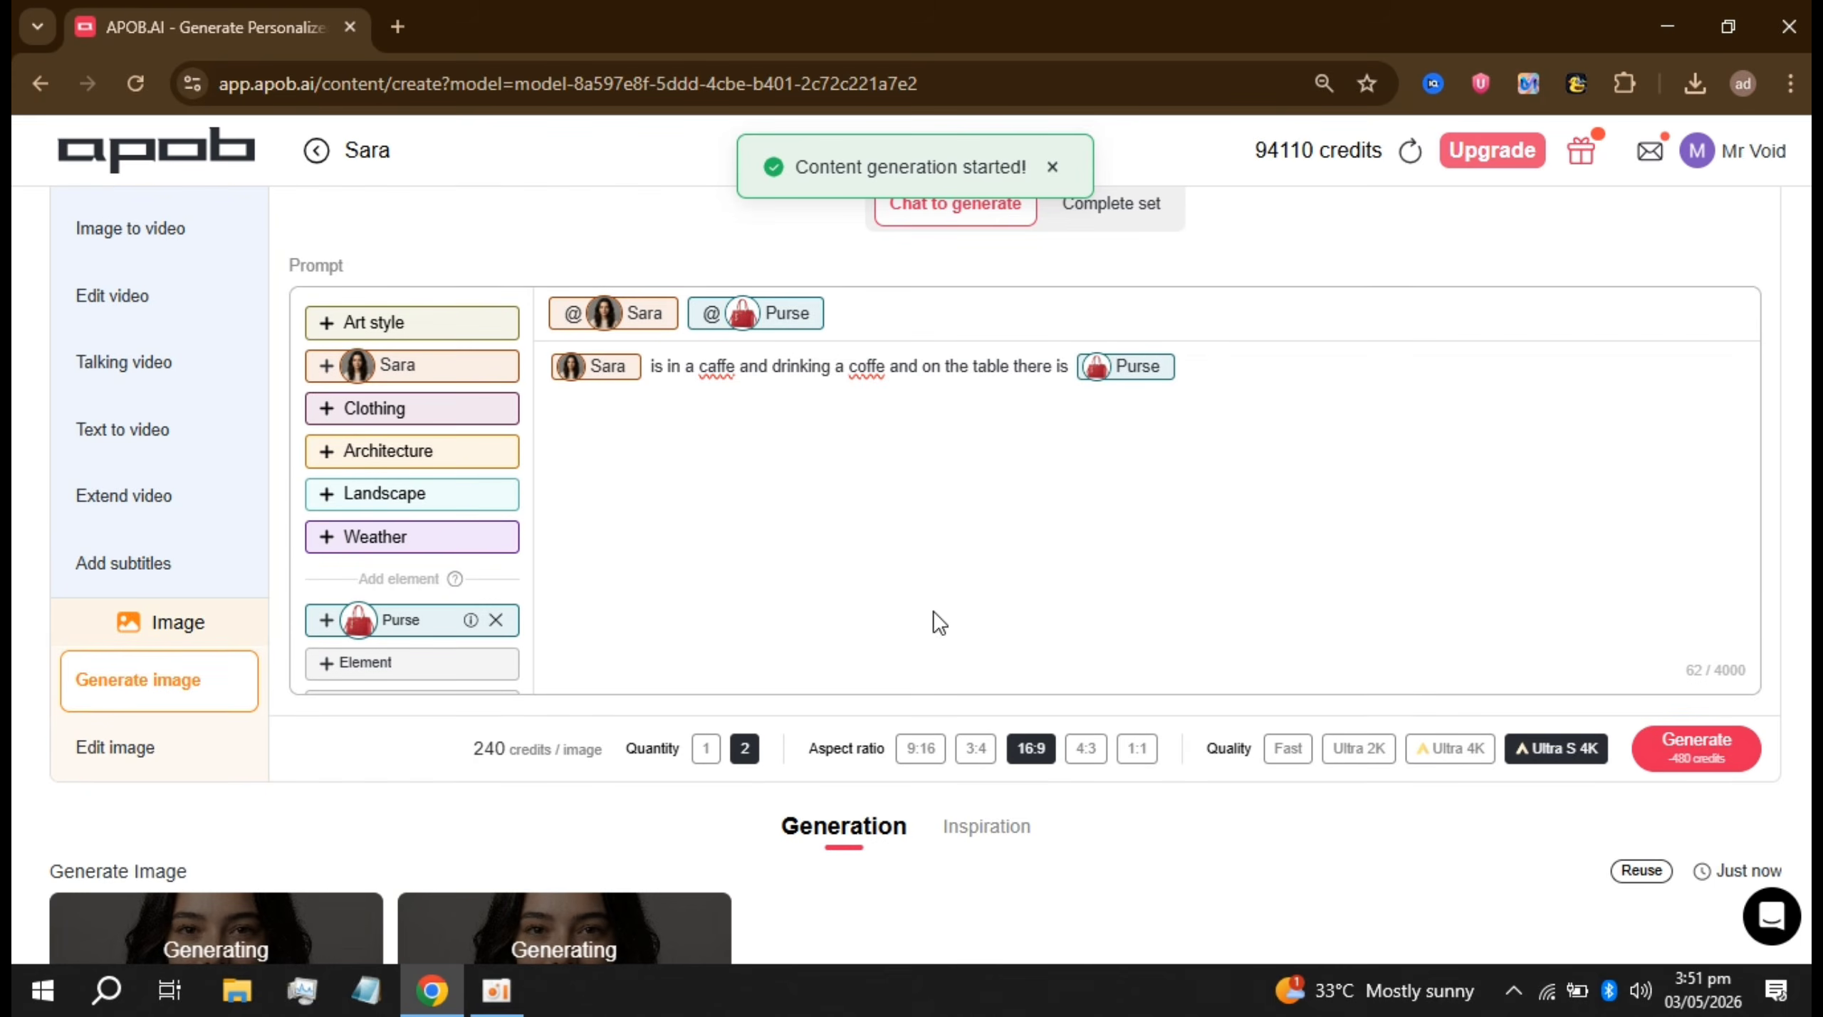
Step: Examine both generated café images of Sara with the red purse at a larger size
scroll(997, 598, "down", 5)
left_click(614, 520)
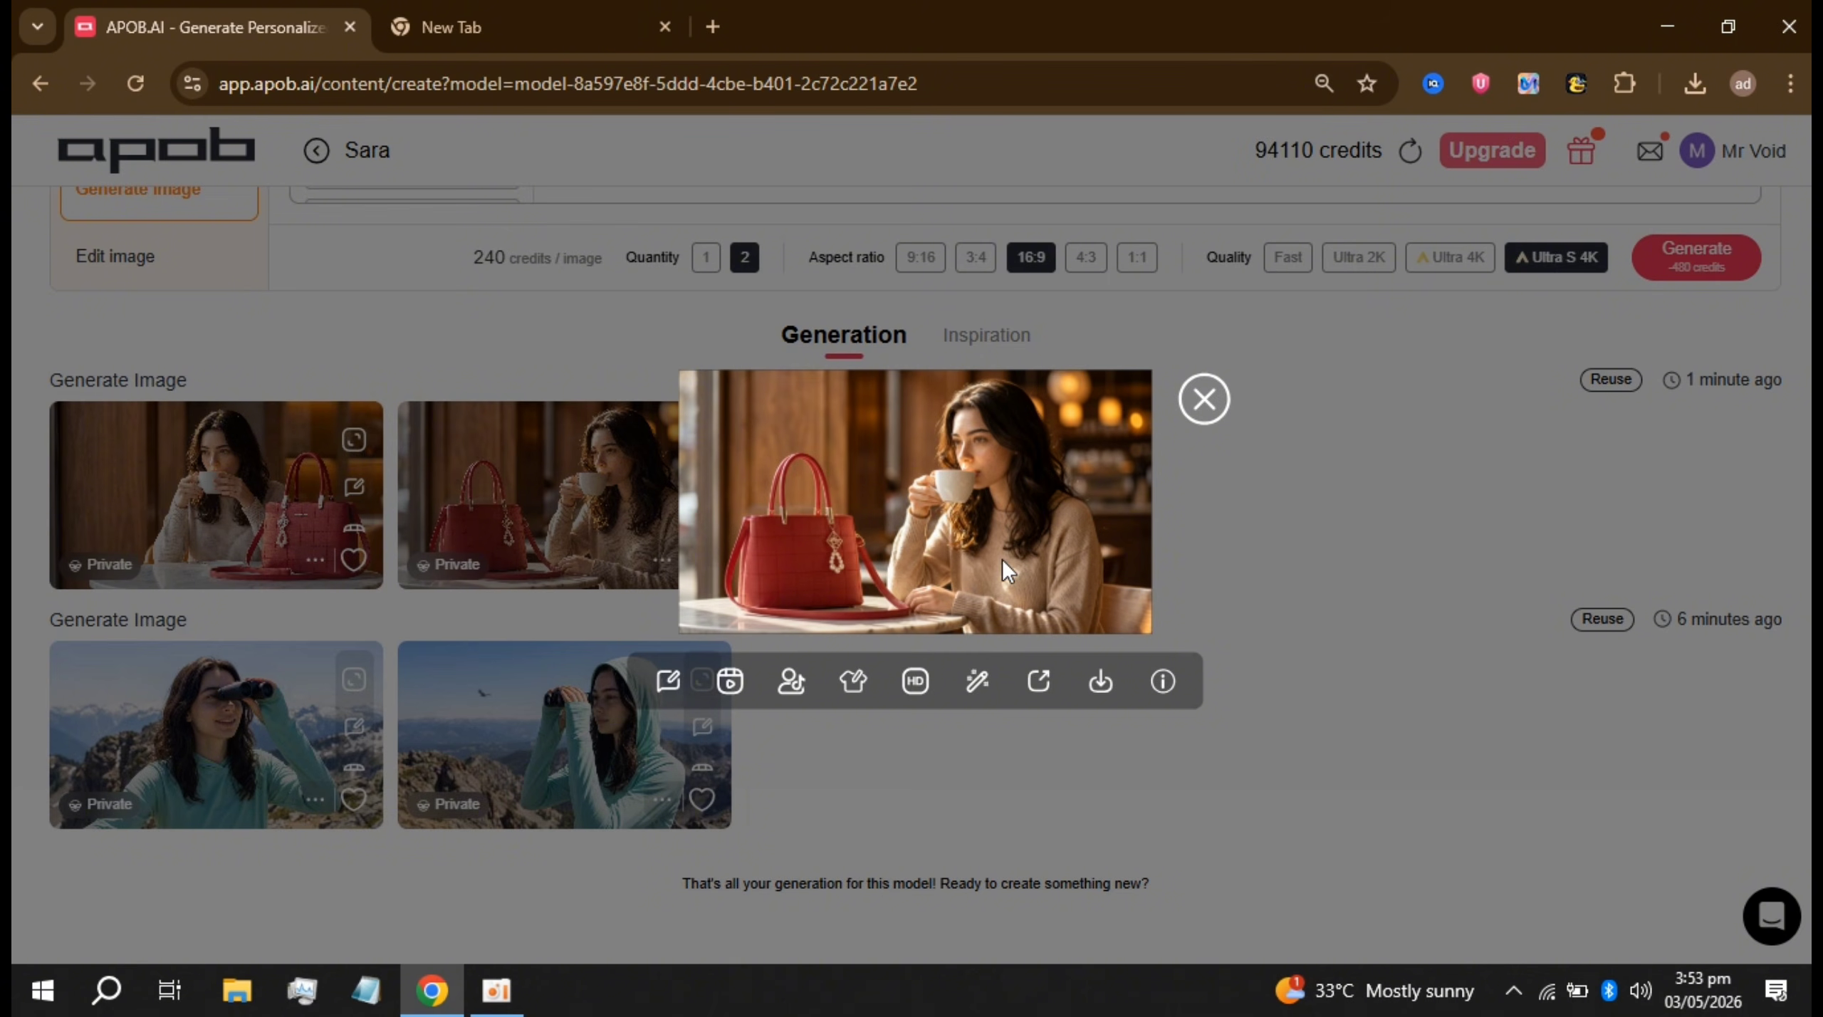
left_click(1205, 397)
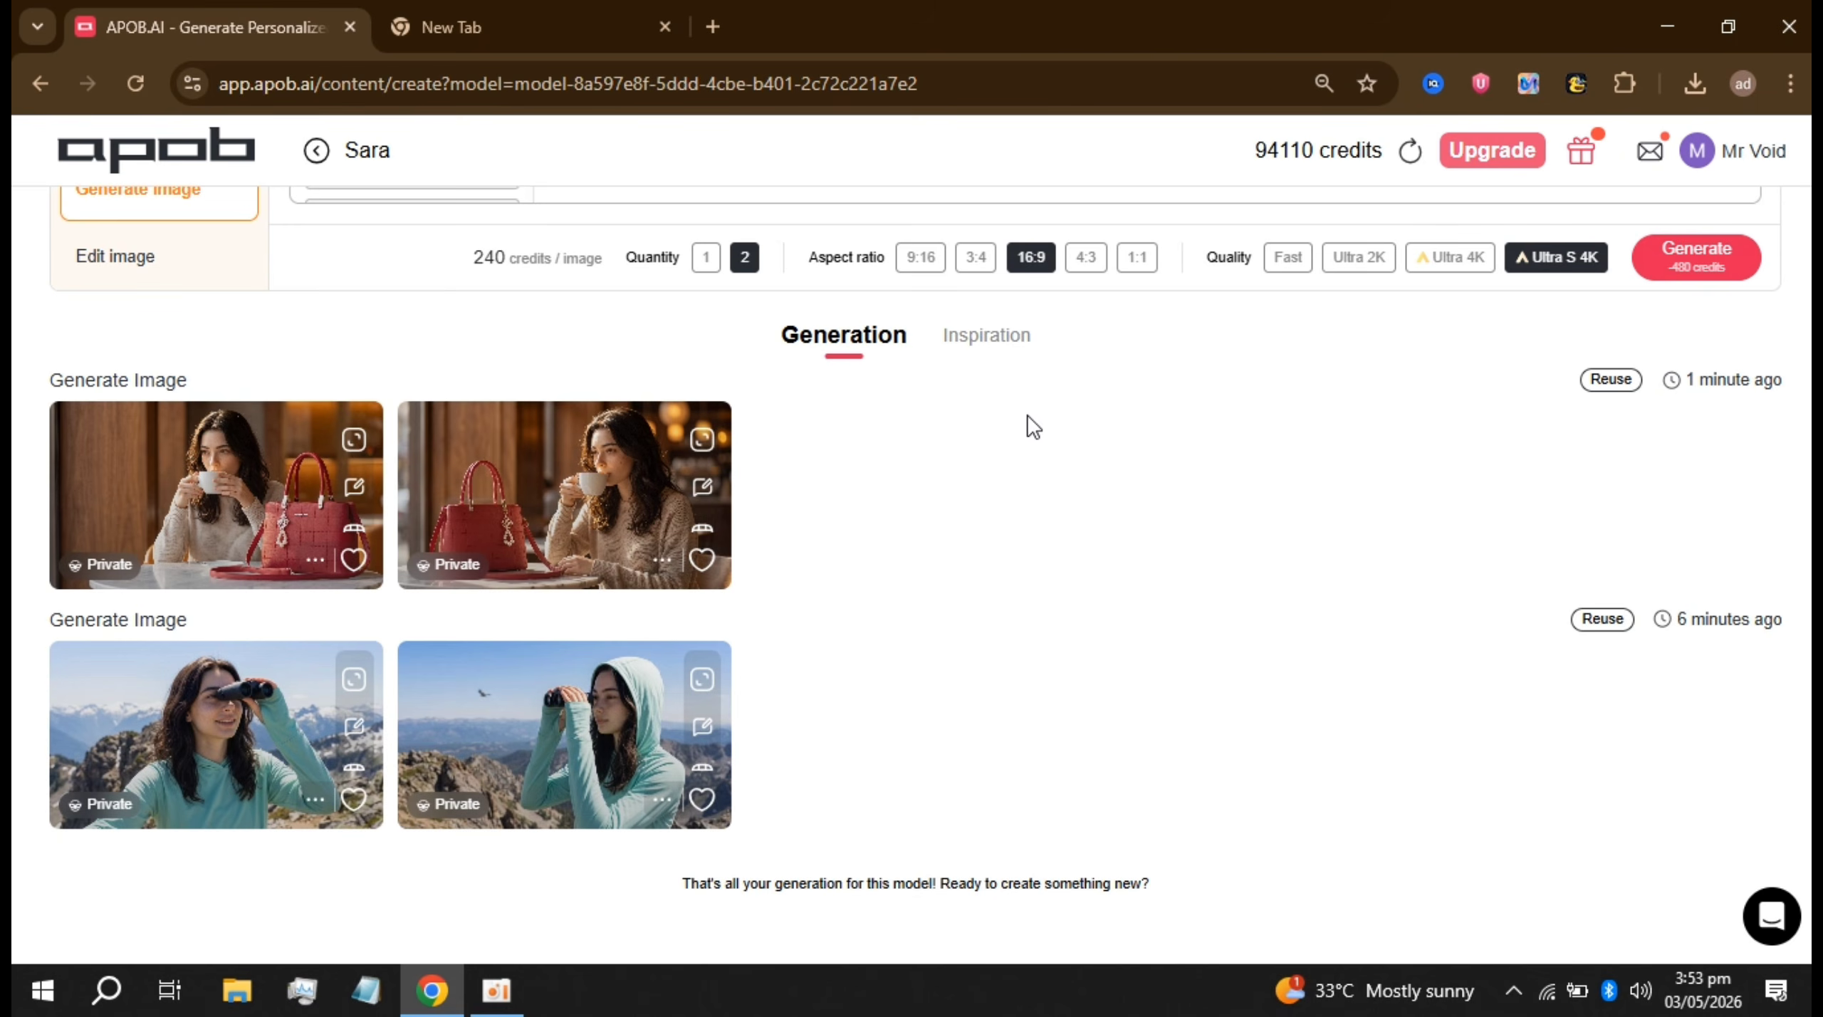
left_click(245, 491)
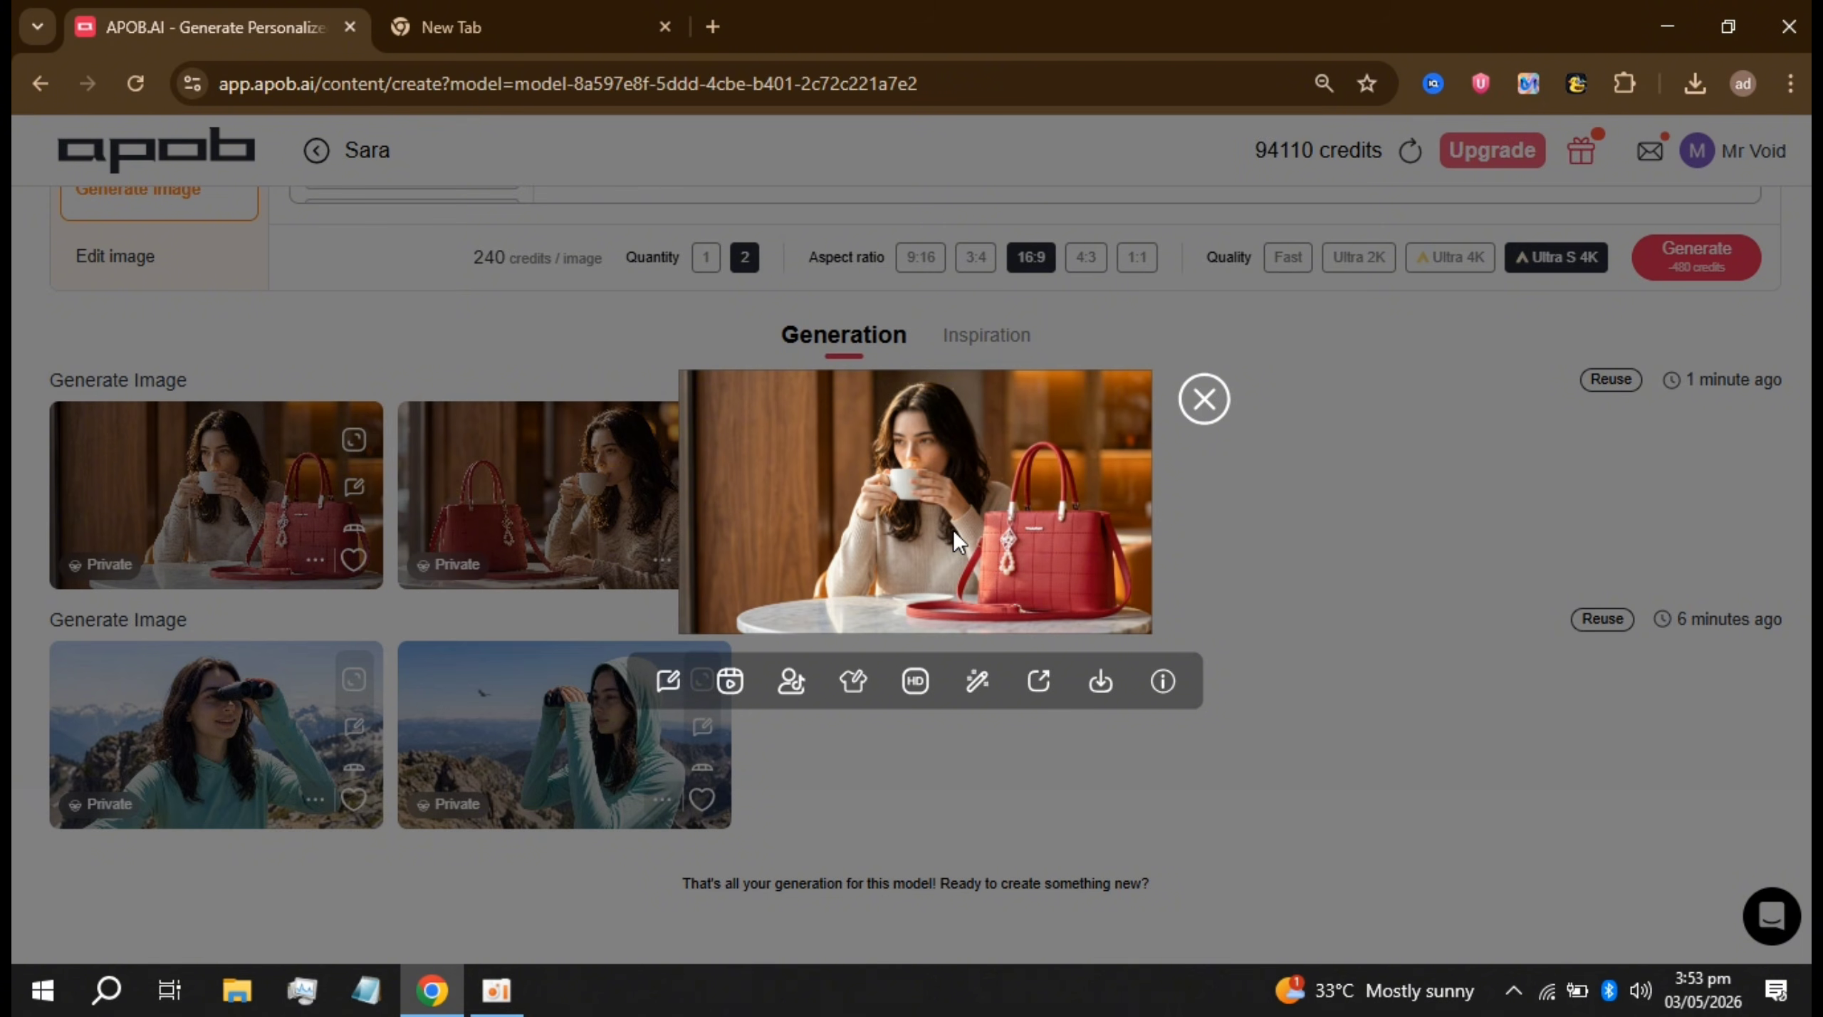
left_click(1204, 400)
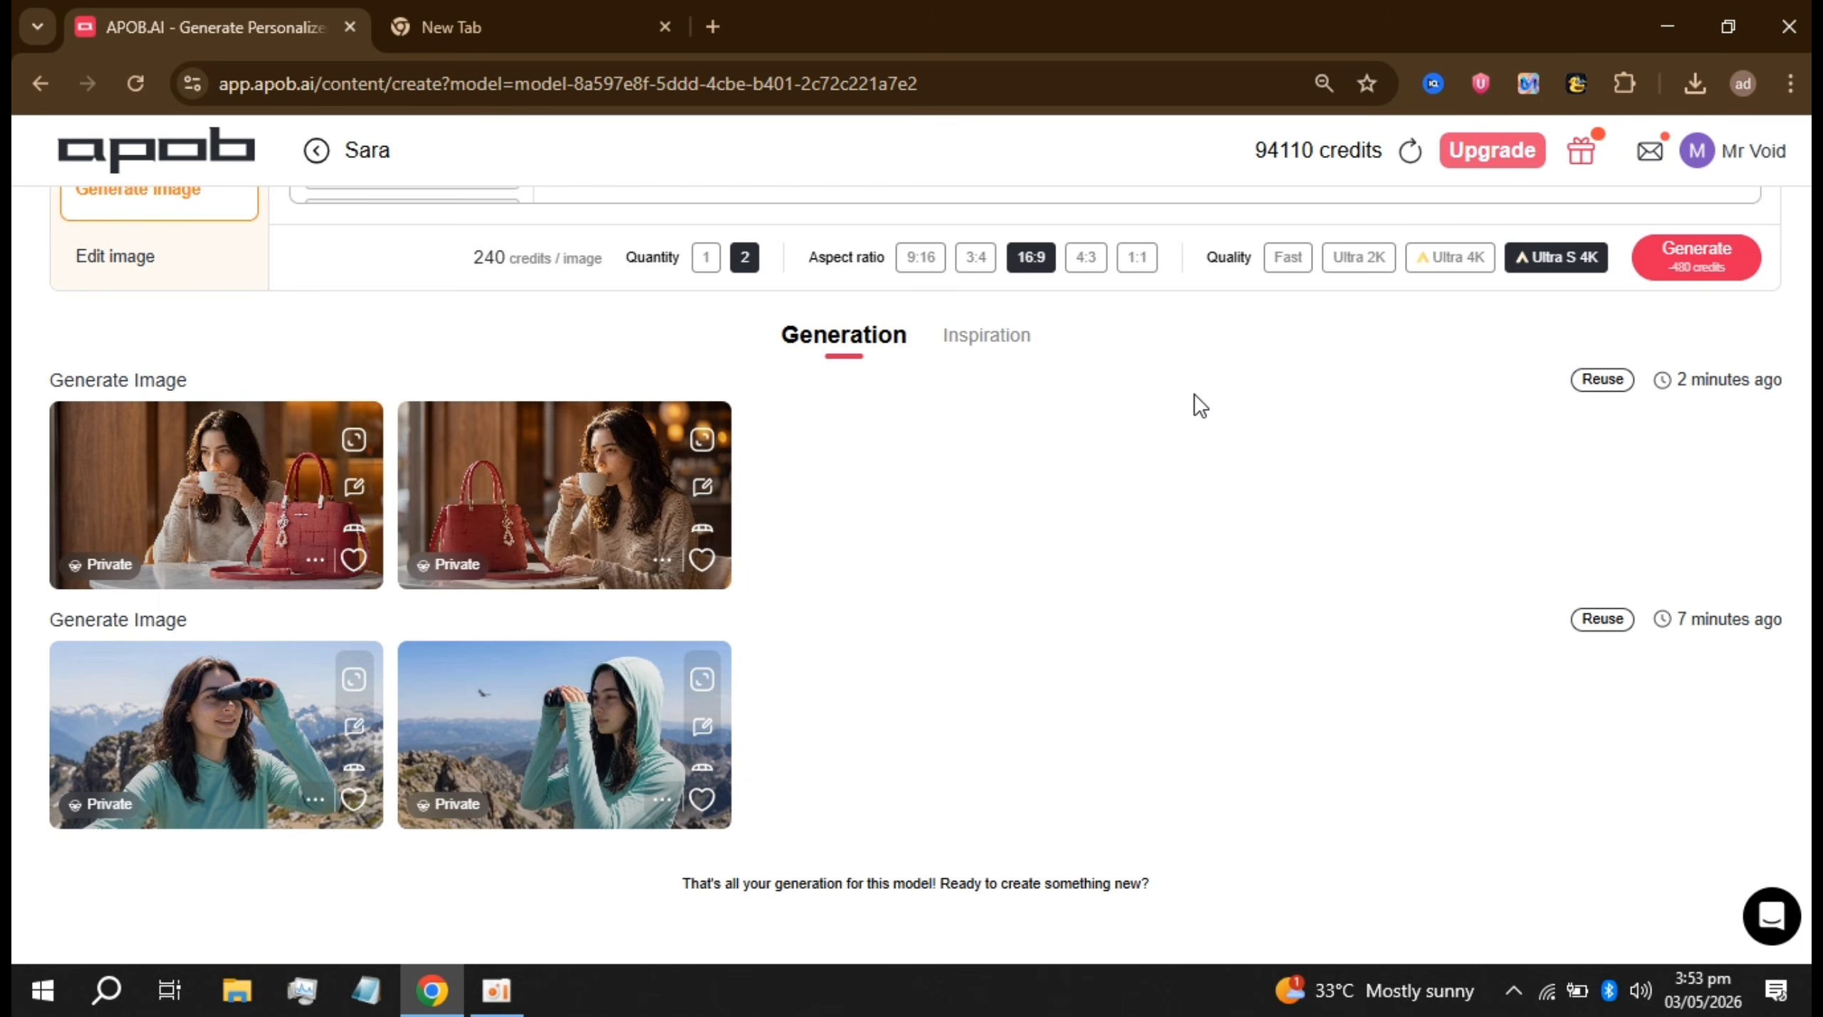
scroll(928, 510, "up", 2)
scroll(928, 510, "down", 2)
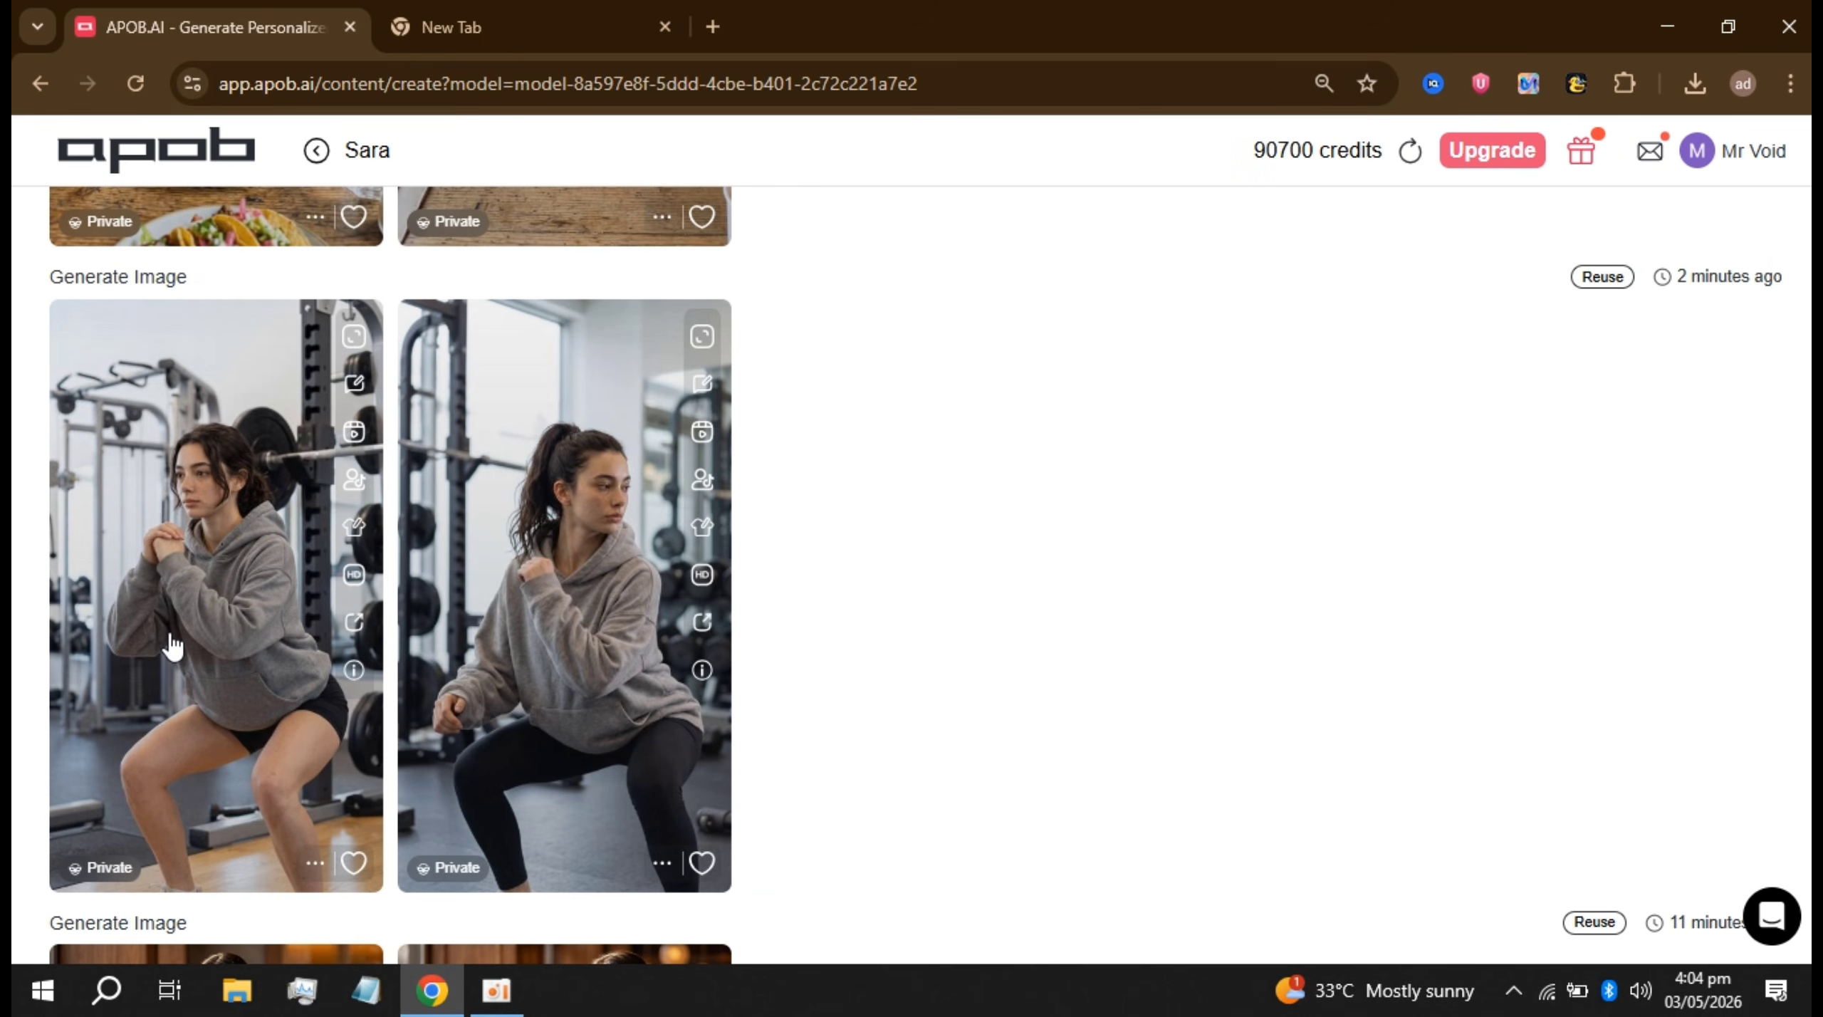
Step: Examine enlarged views of Sara's squatting gym image, taco-eating image and smiling beach image
left_click(171, 646)
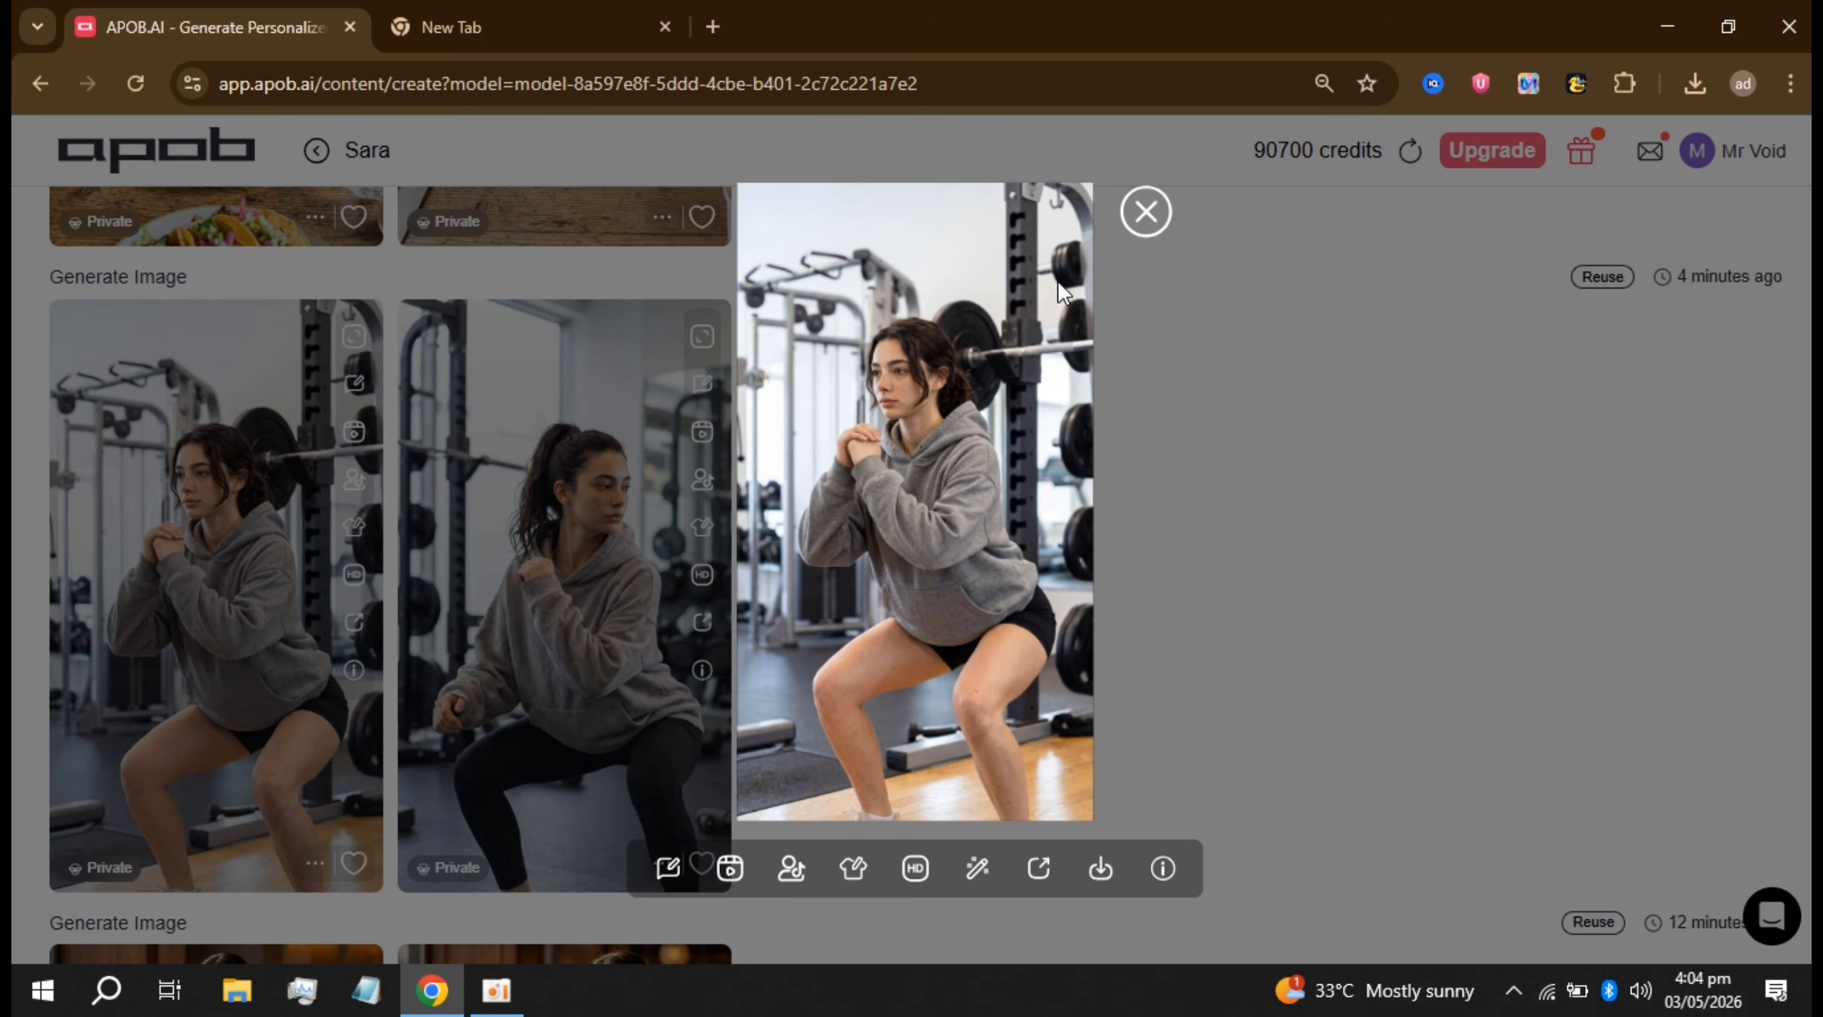
left_click(1145, 212)
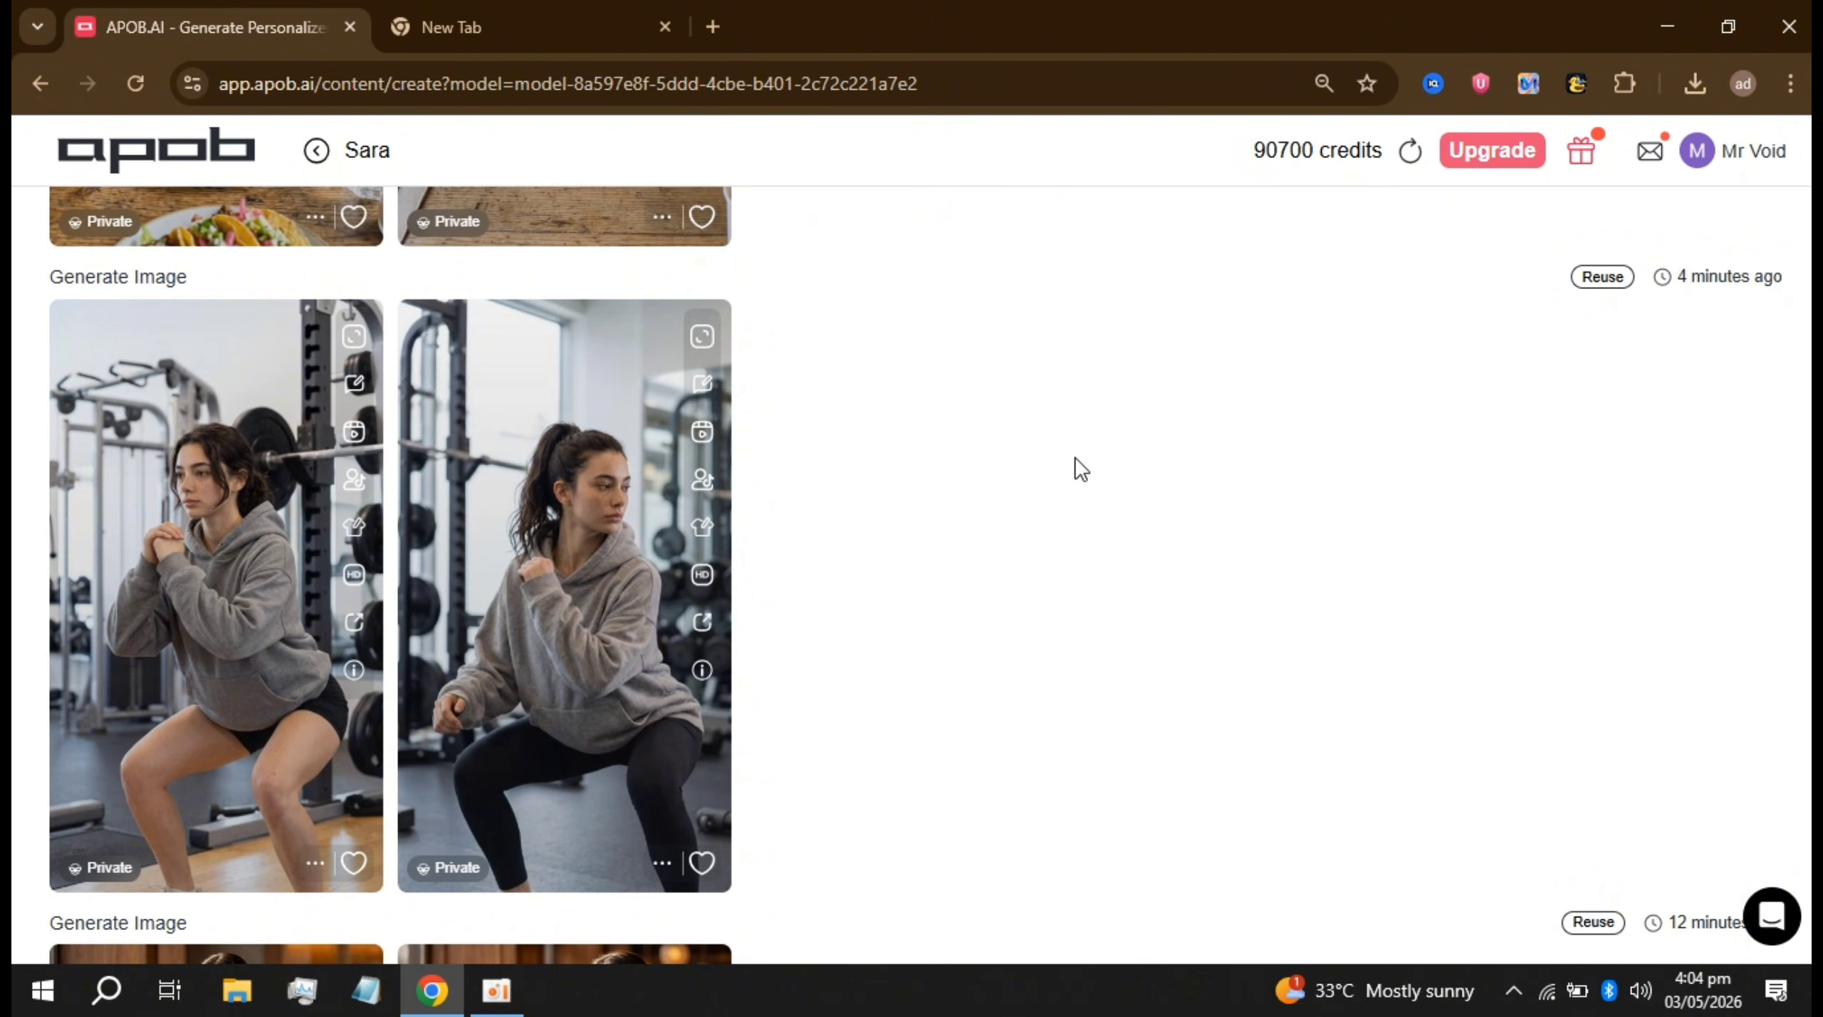
scroll(1080, 469, "up", 8)
left_click(559, 516)
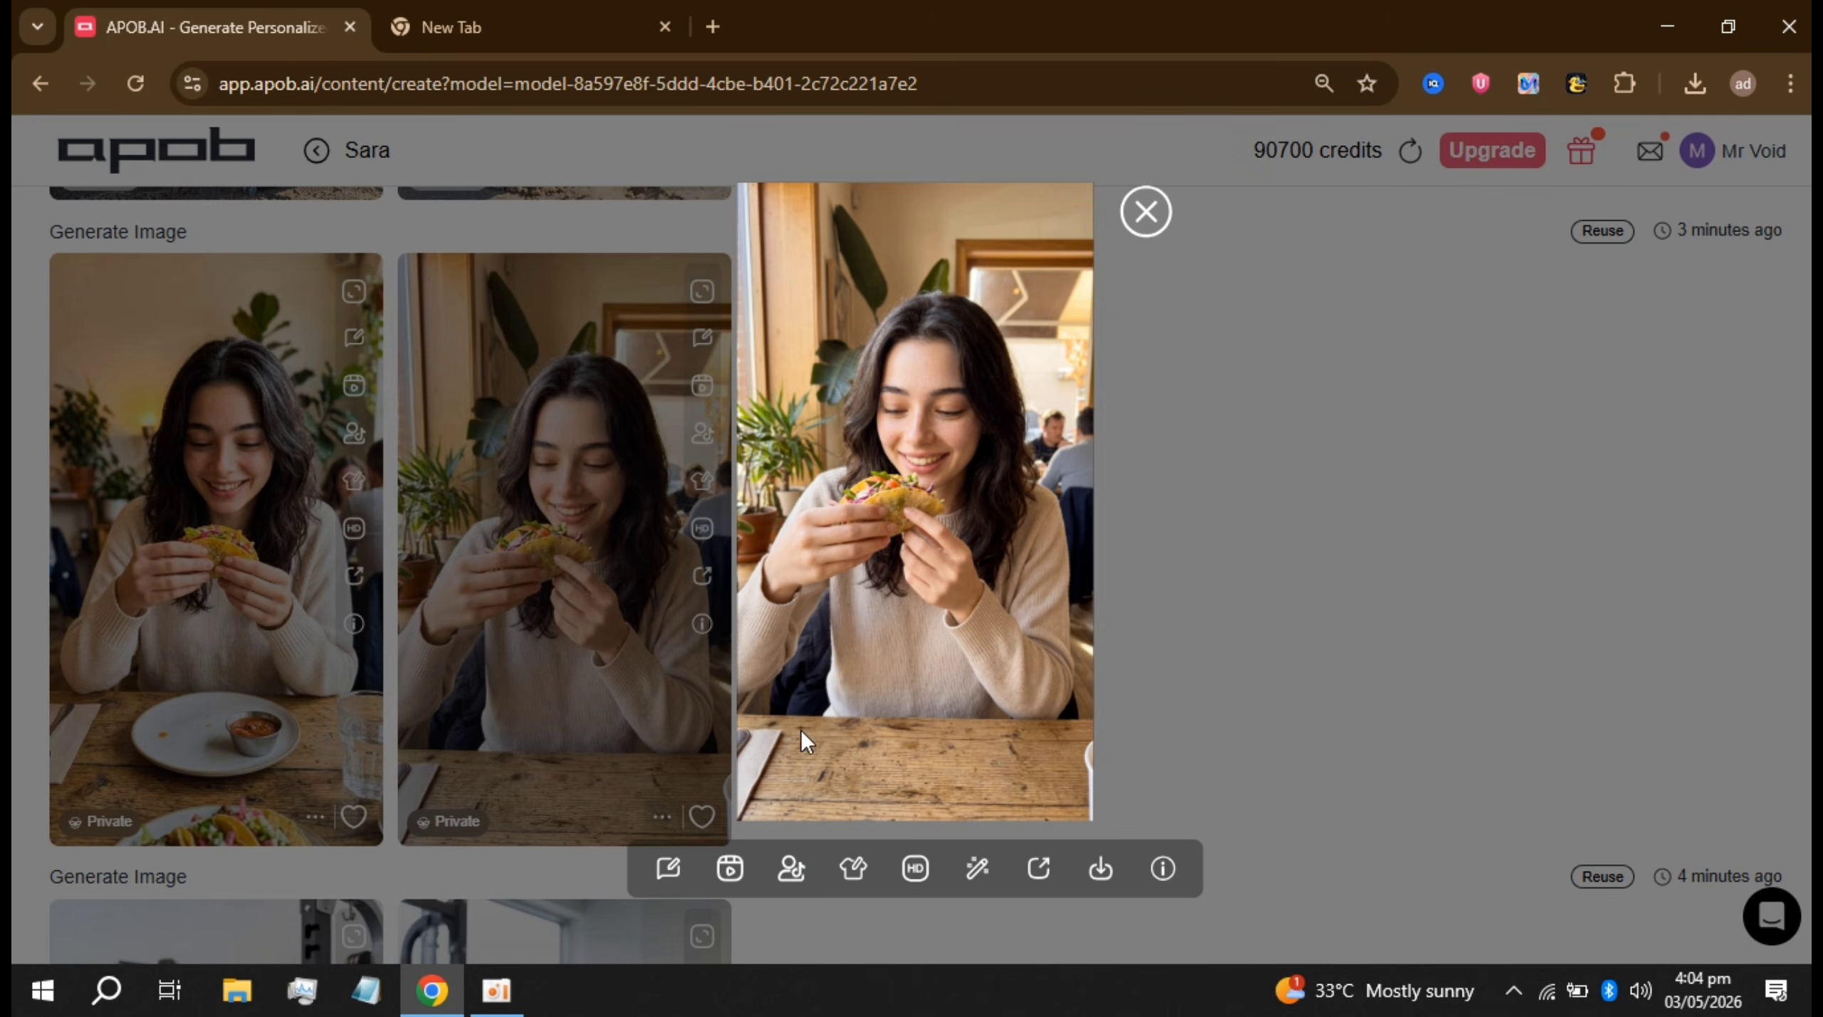
left_click(1123, 399)
scroll(1123, 398, "up", 8)
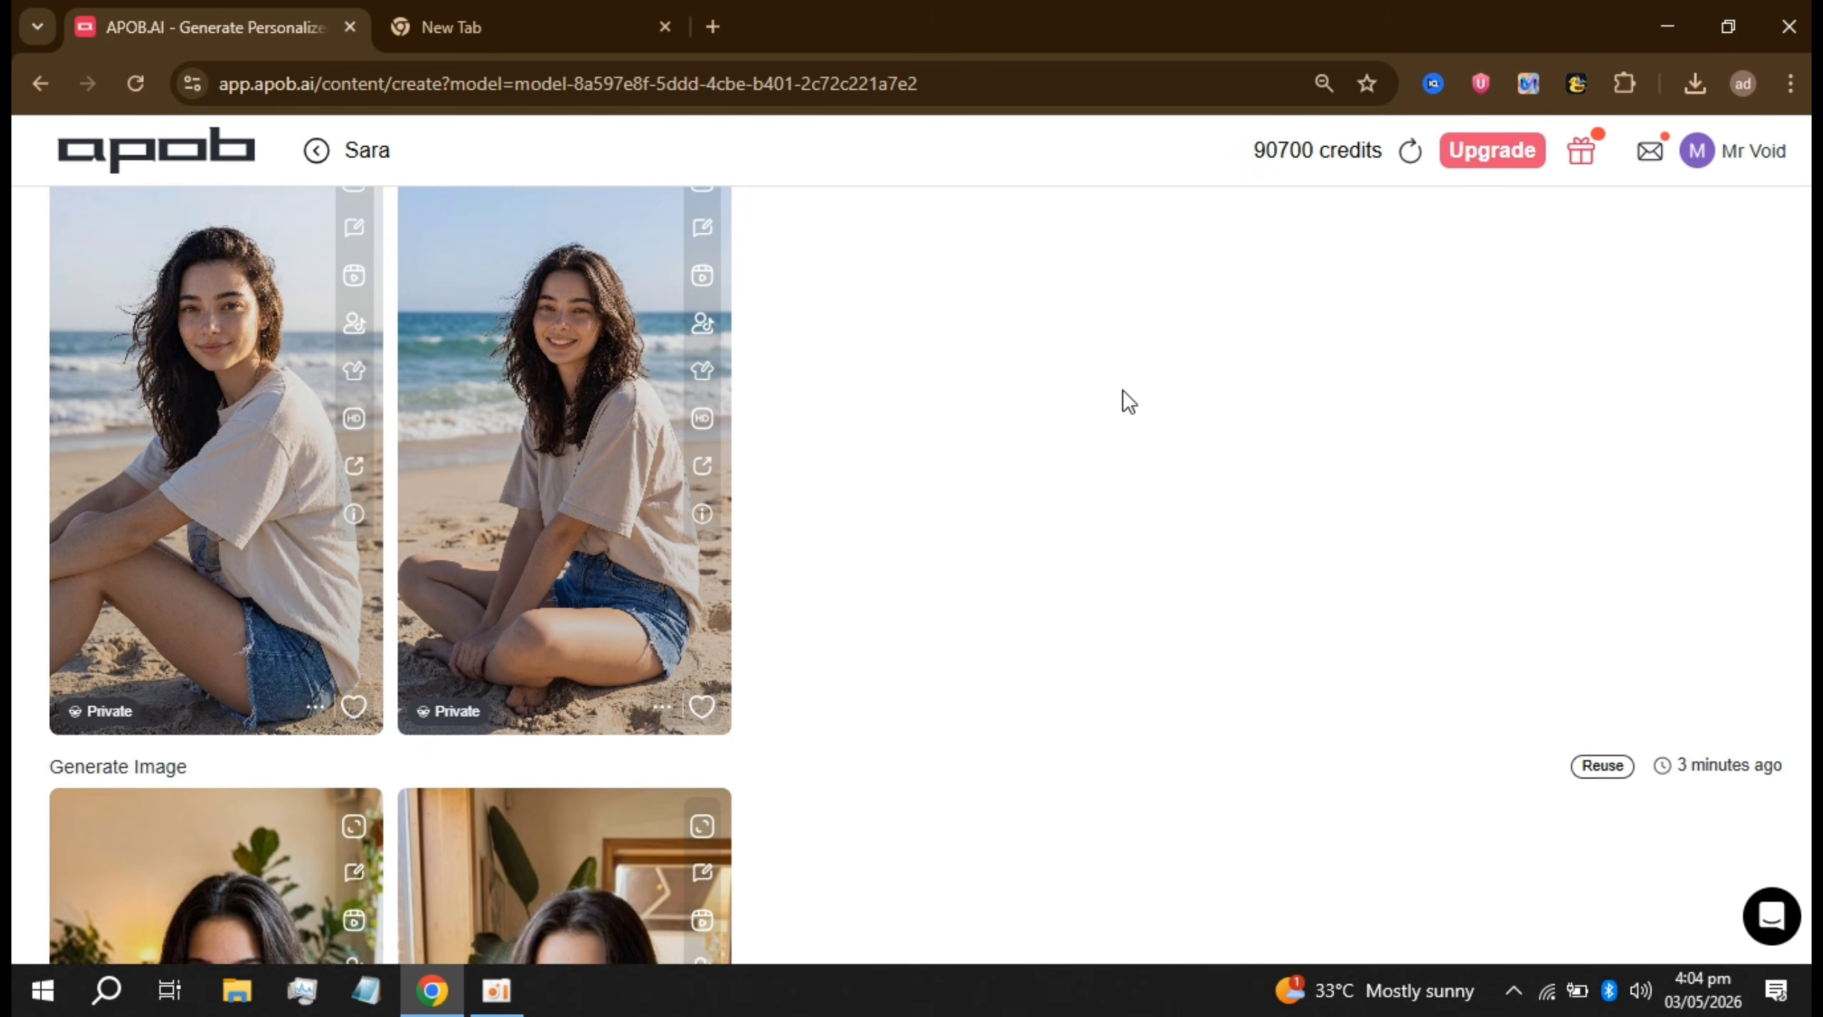
left_click(521, 529)
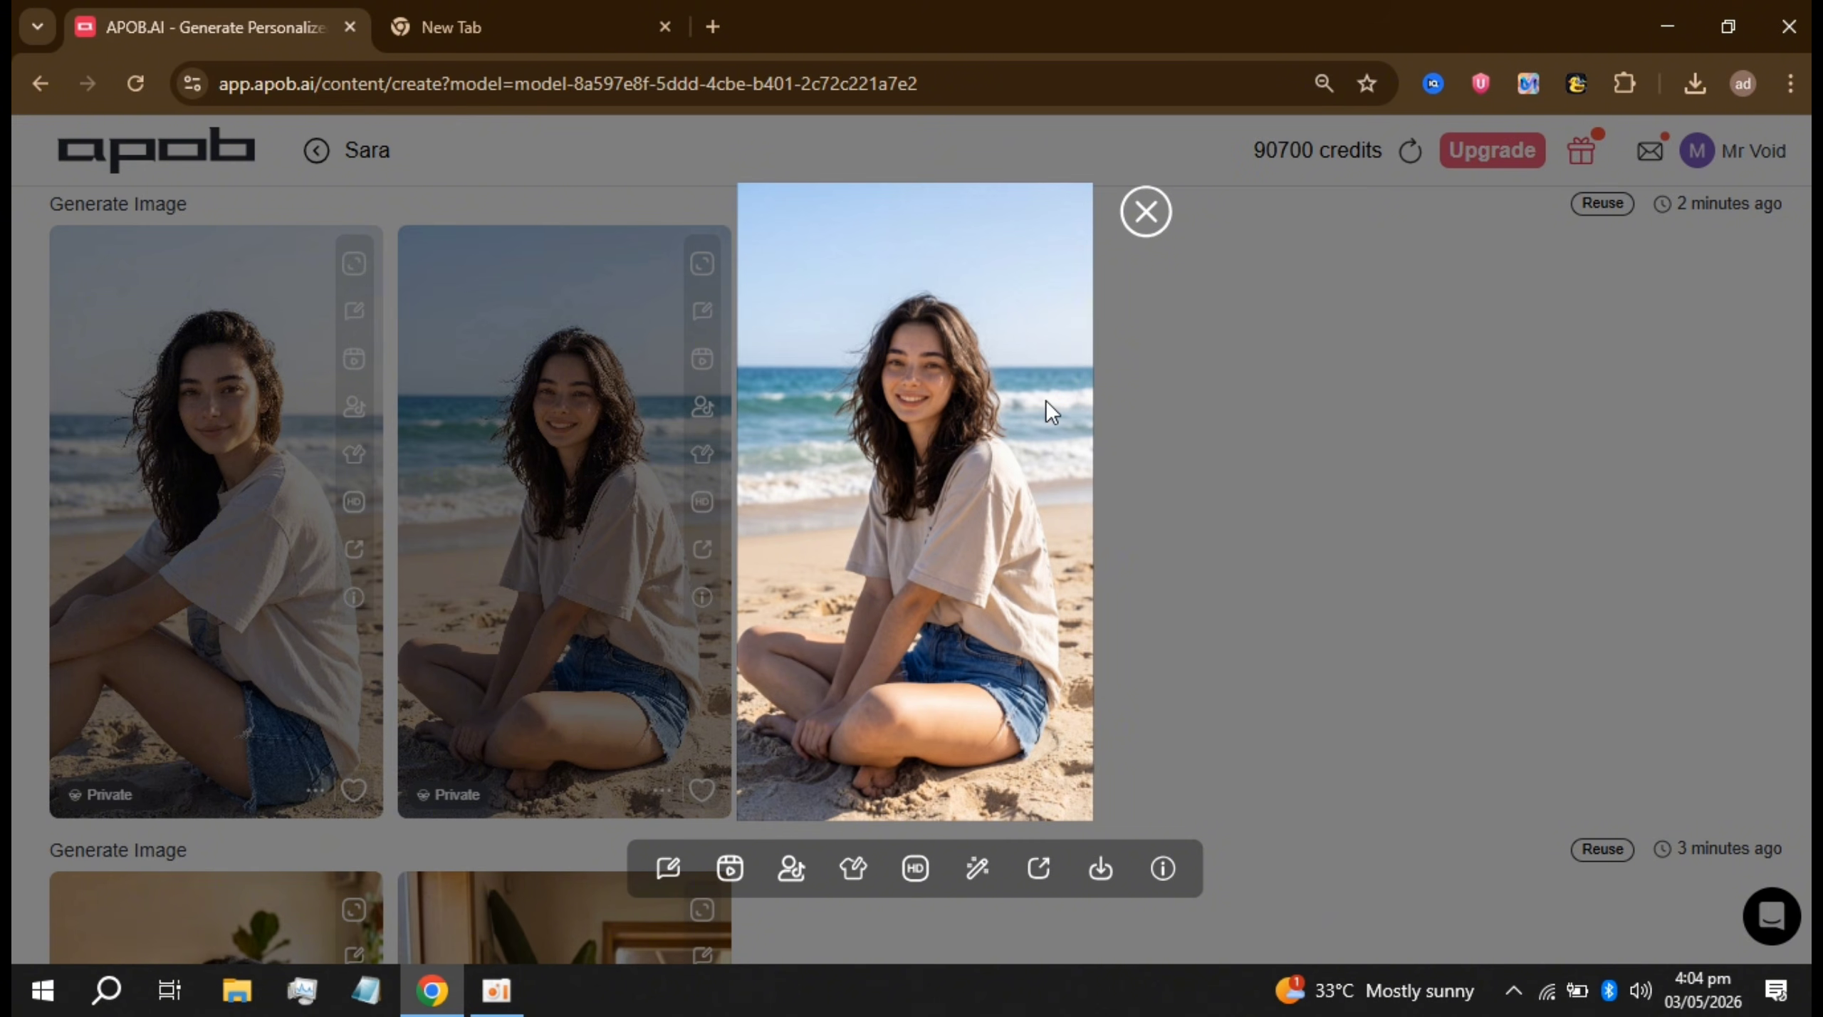
left_click(1145, 213)
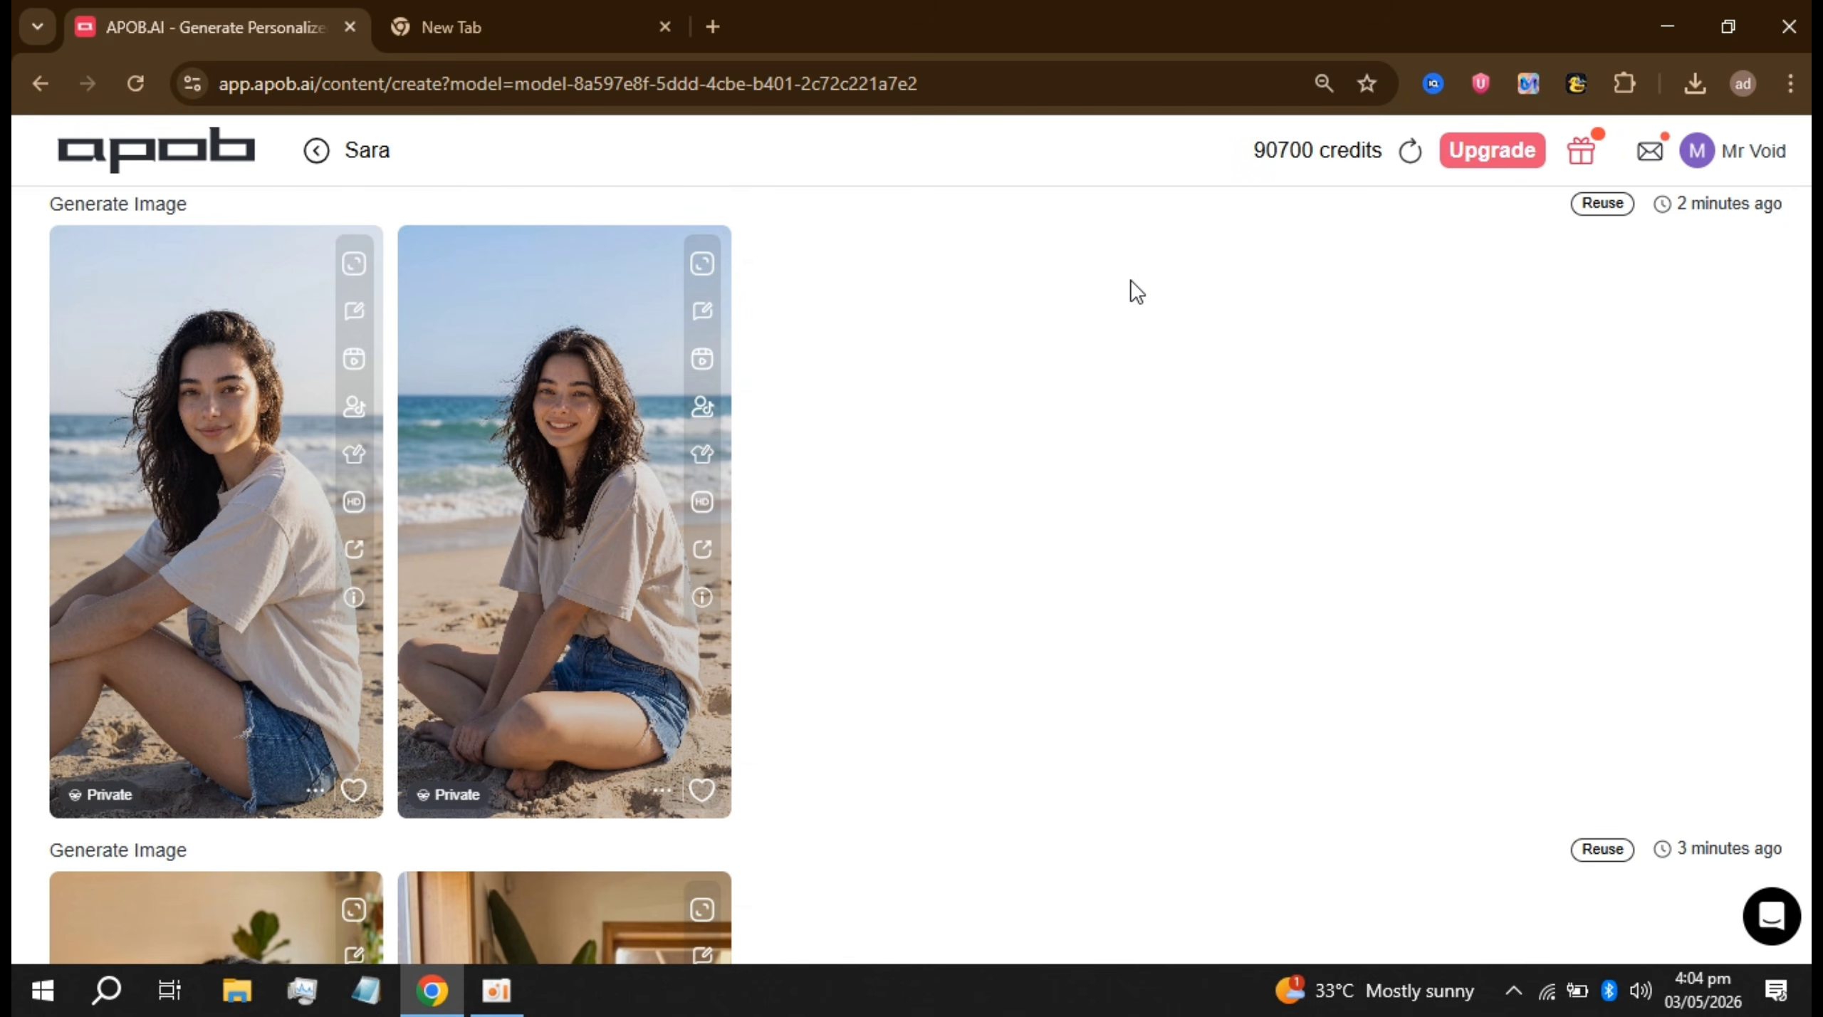
Step: Review the whole list of generated images, from the beach set down to the mountain set
scroll(1115, 393, "down", 1)
scroll(1114, 393, "up", 2)
scroll(1115, 393, "down", 8)
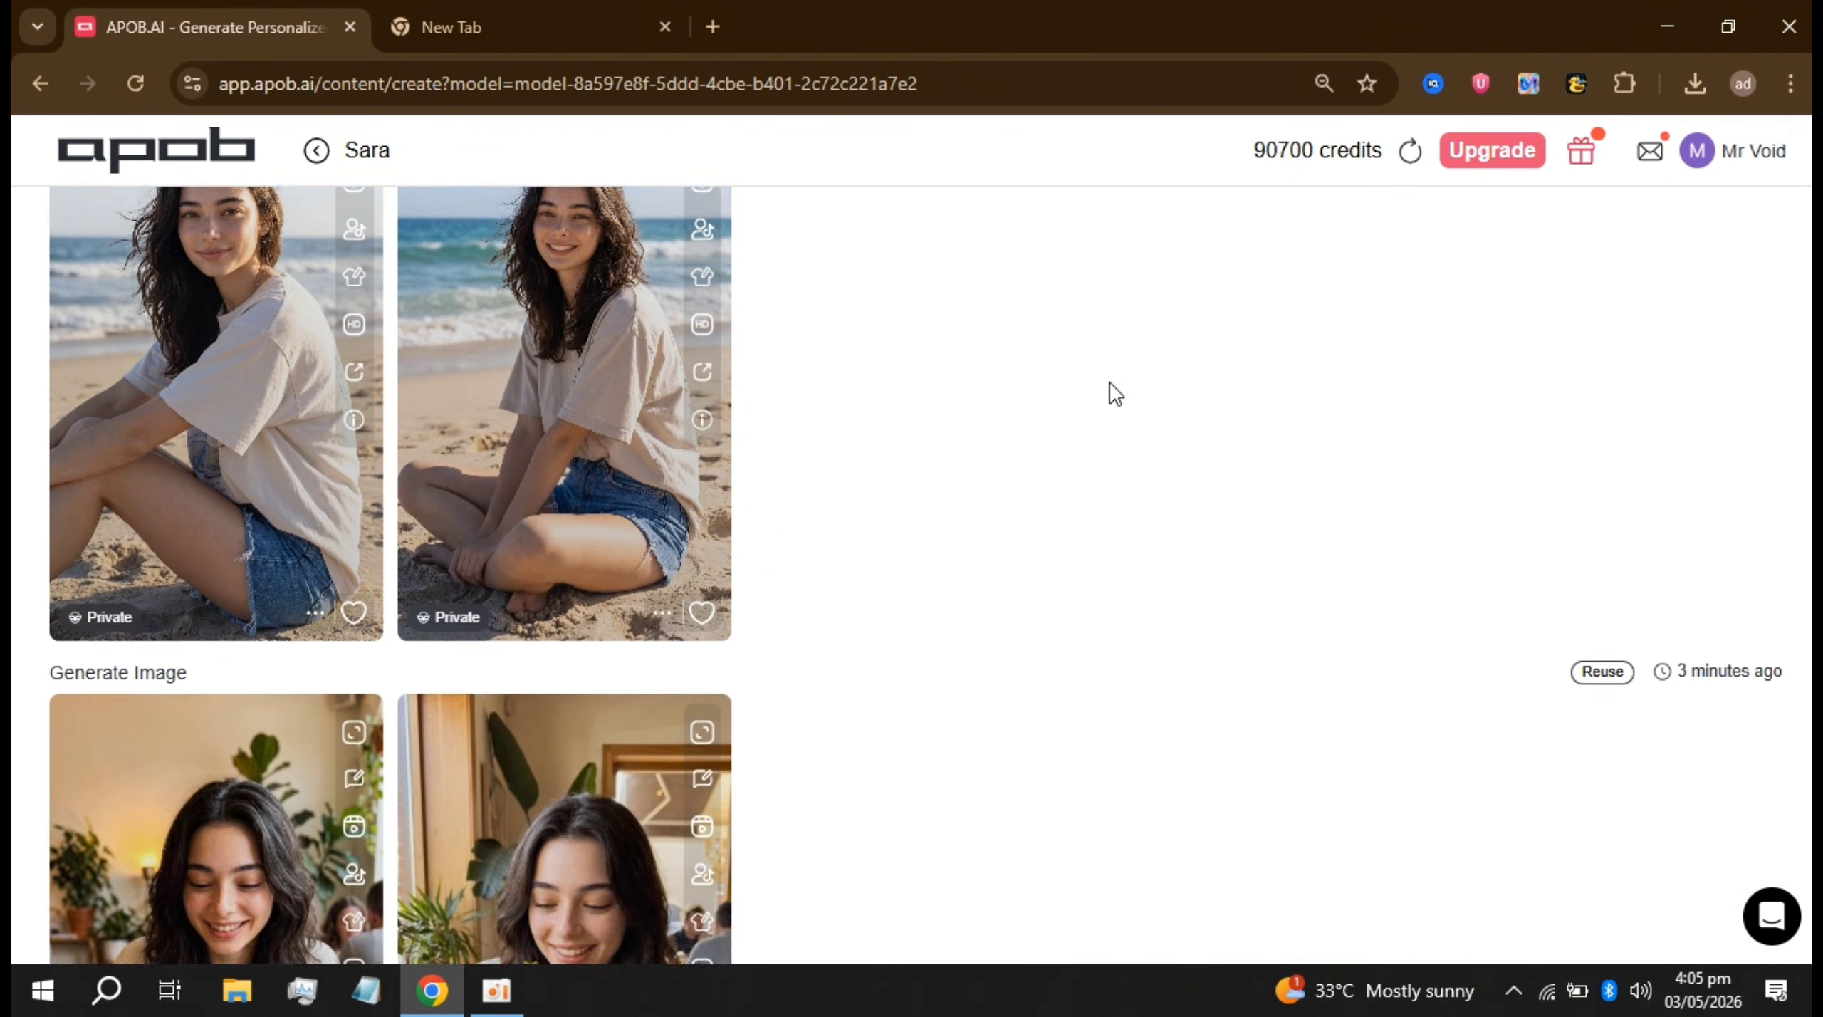
scroll(1115, 393, "down", 15)
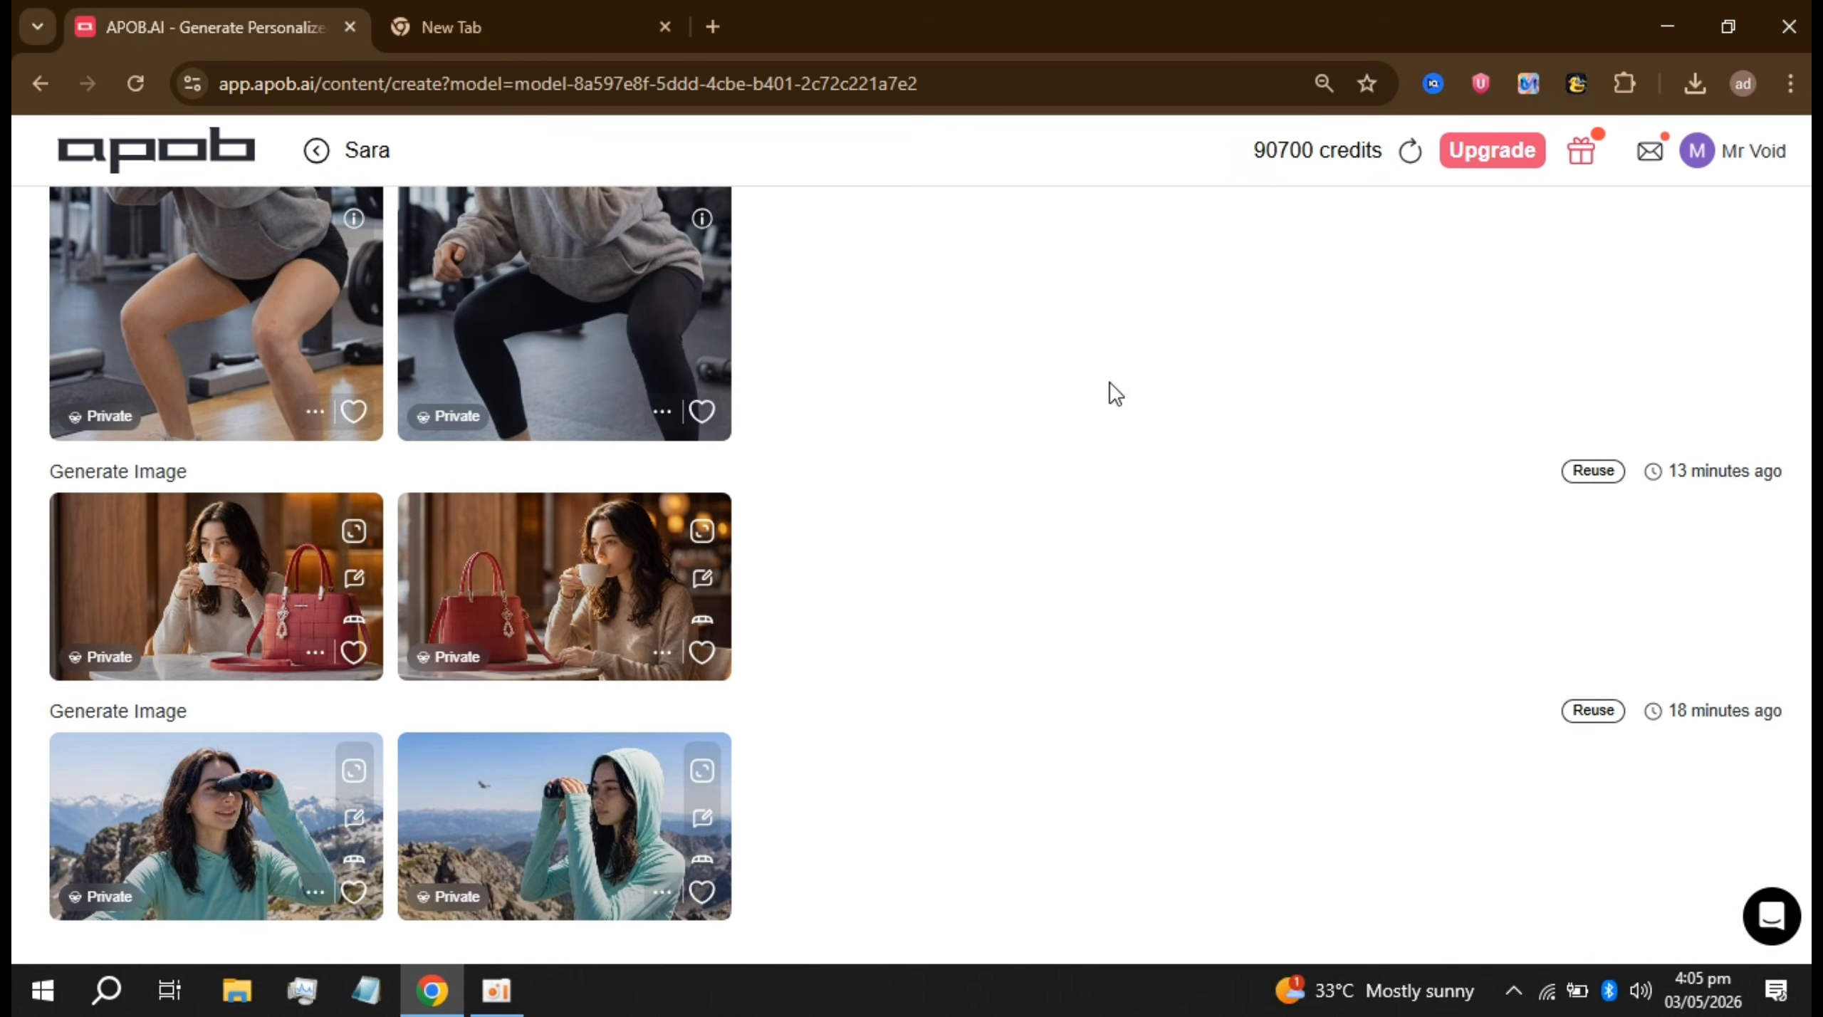
scroll(1115, 393, "up", 14)
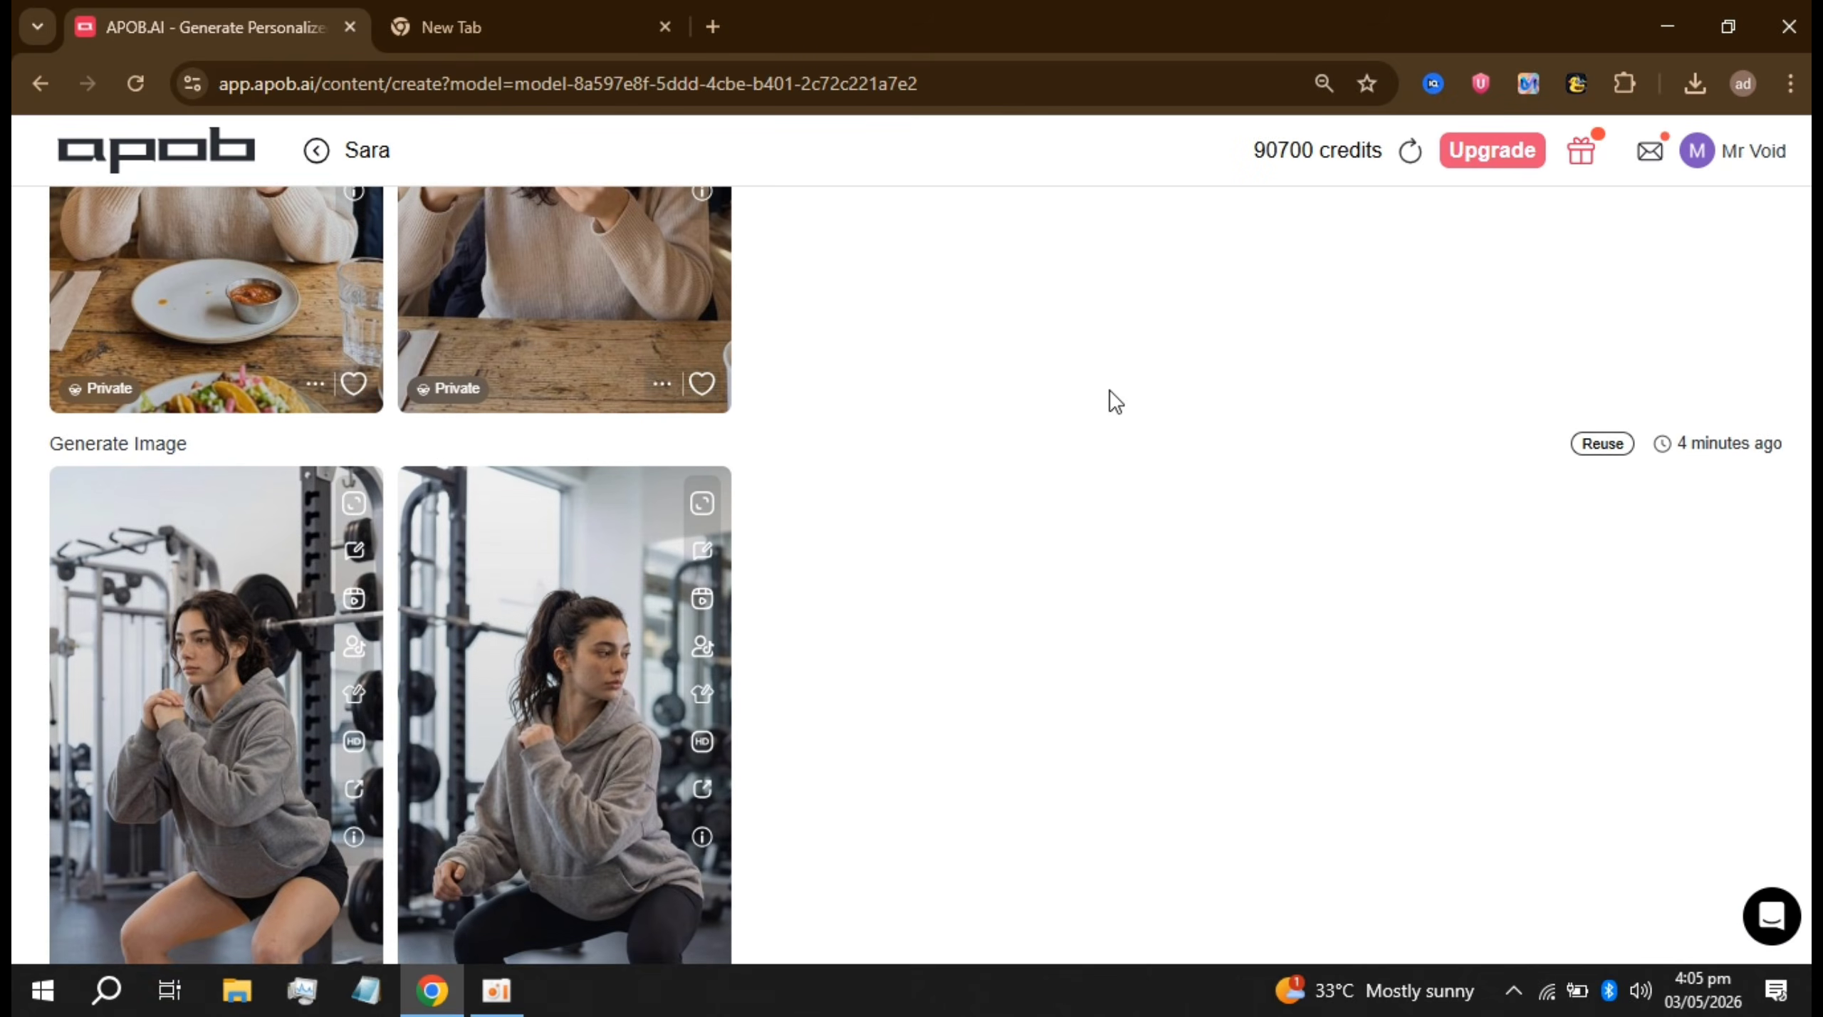
scroll(1108, 390, "up", 12)
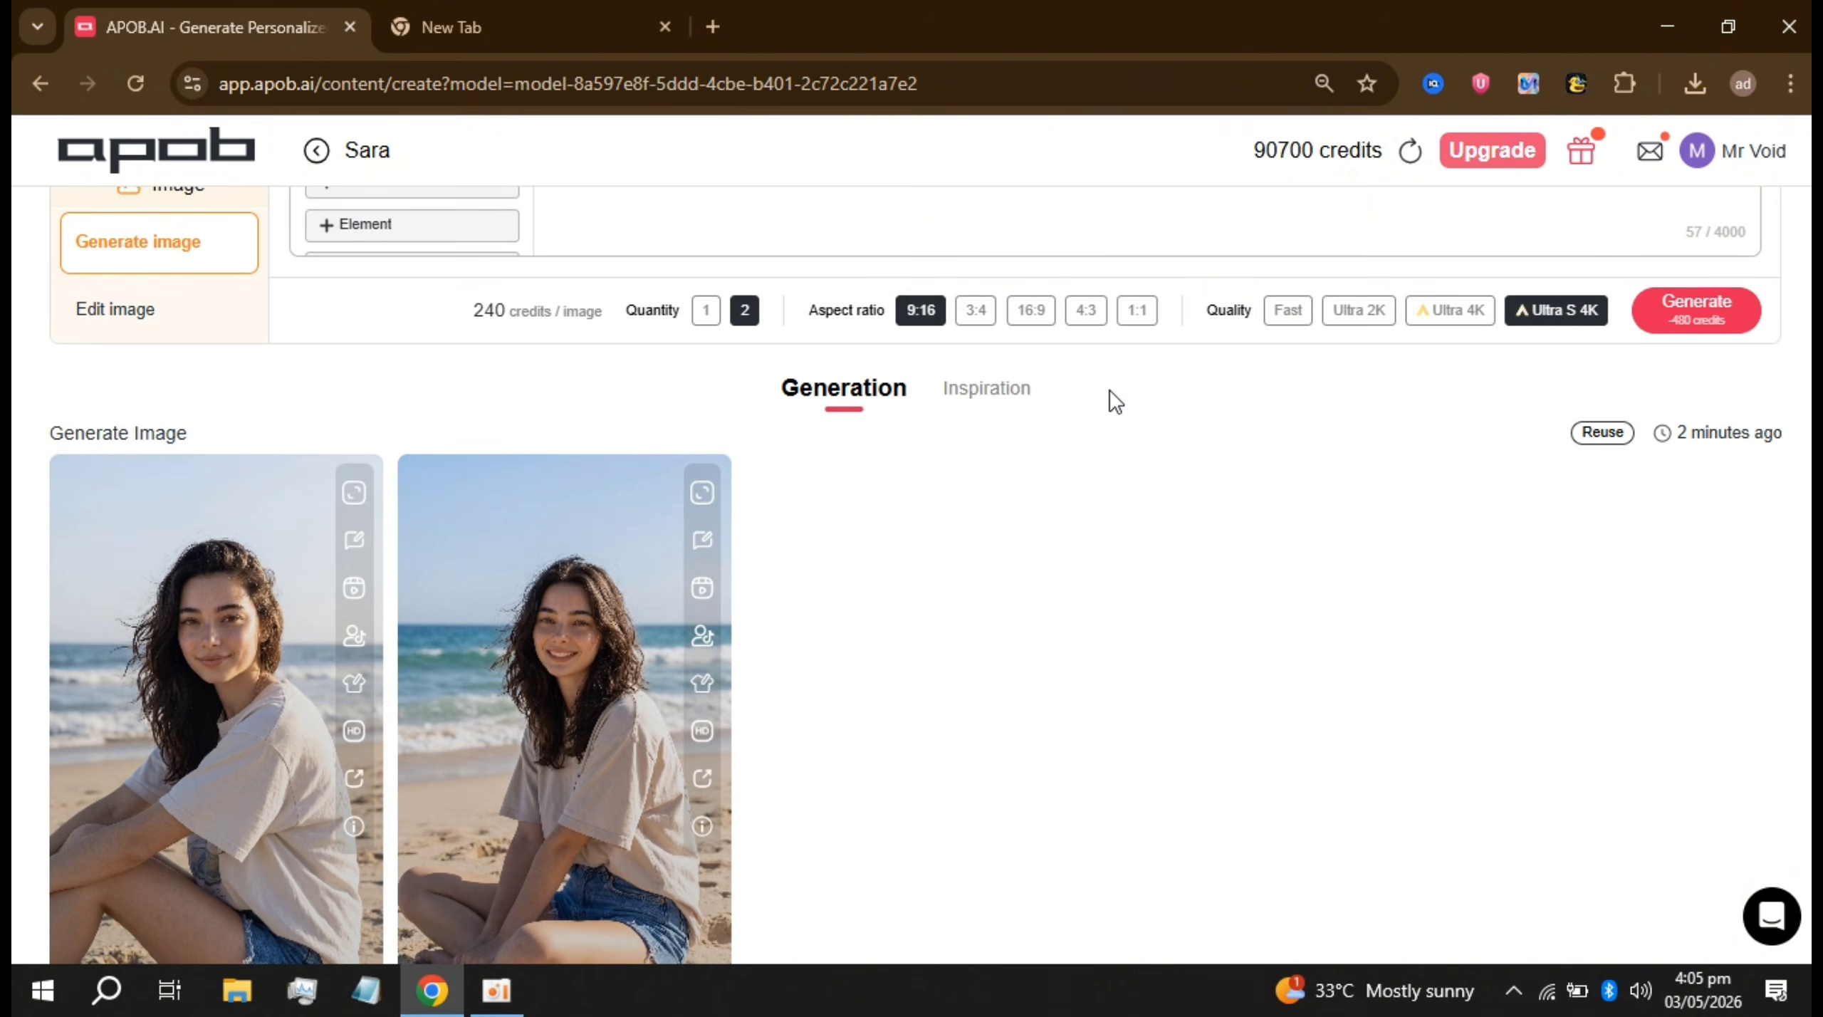
scroll(1108, 390, "down", 2)
scroll(1110, 391, "down", 5)
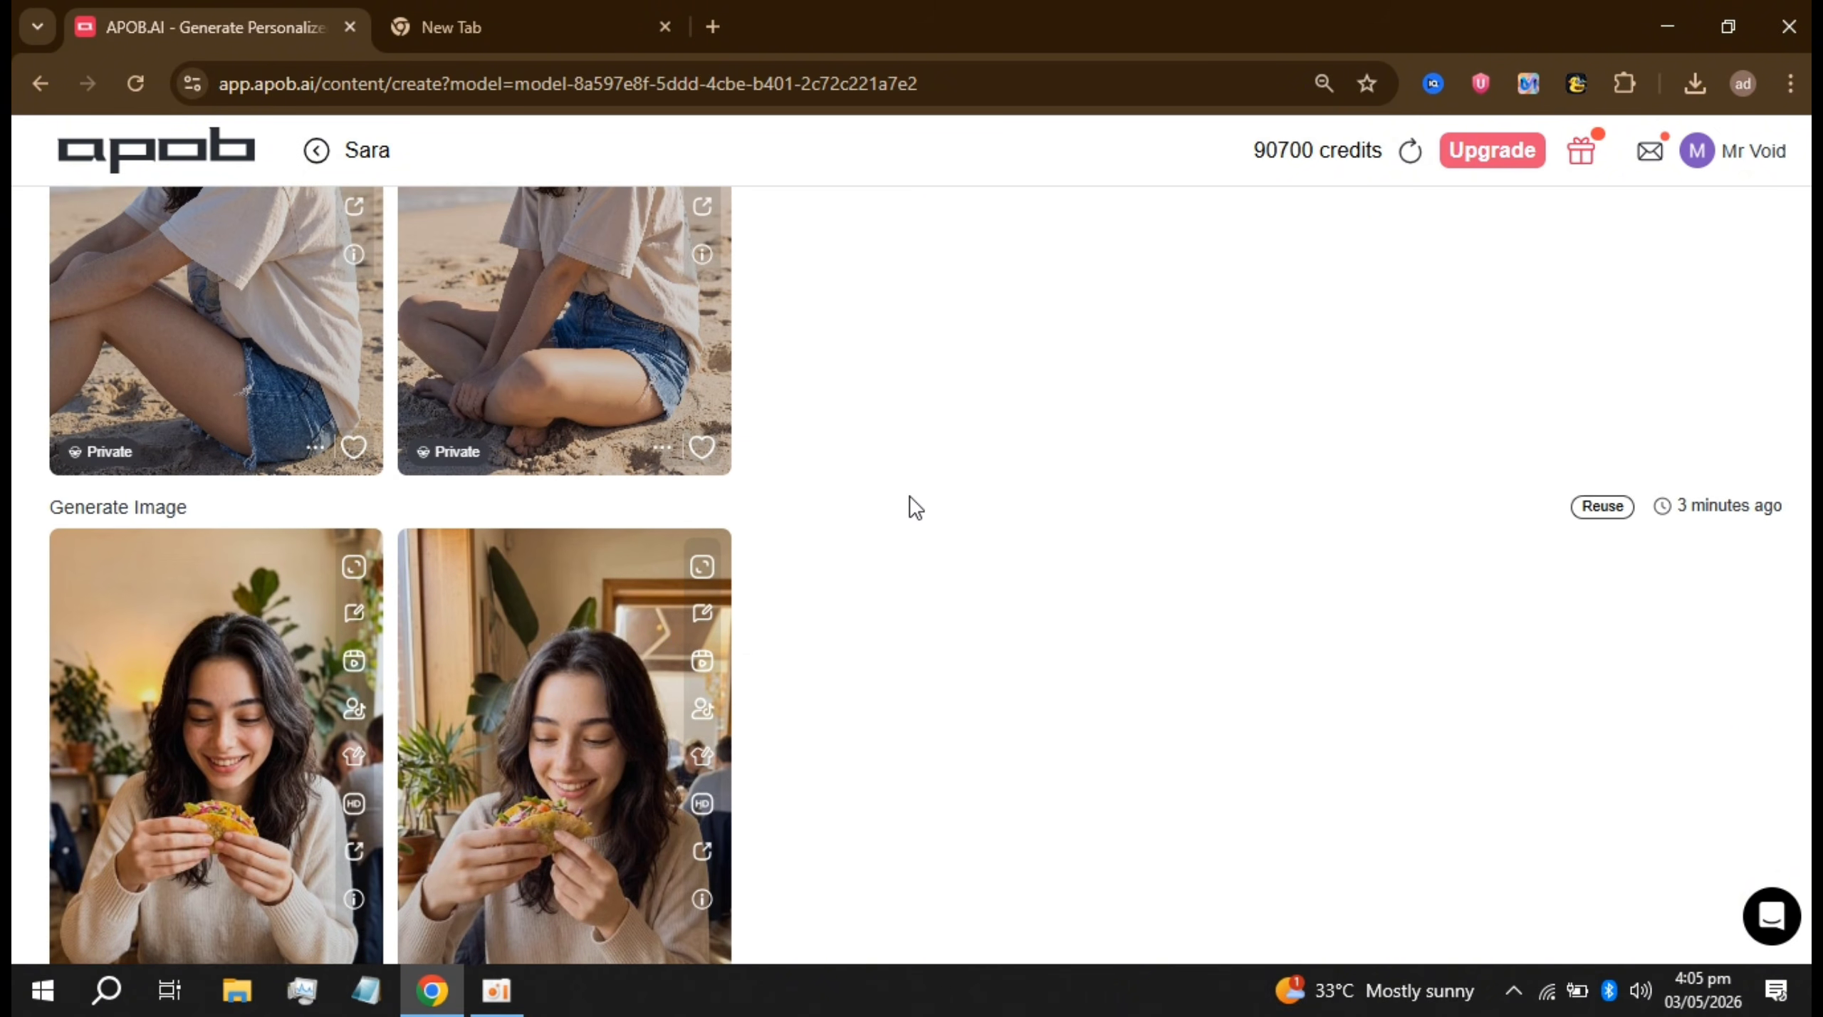
scroll(910, 509, "up", 4)
Step: Browse the Landscape presets available for the image prompt and close them without choosing one
scroll(915, 507, "up", 8)
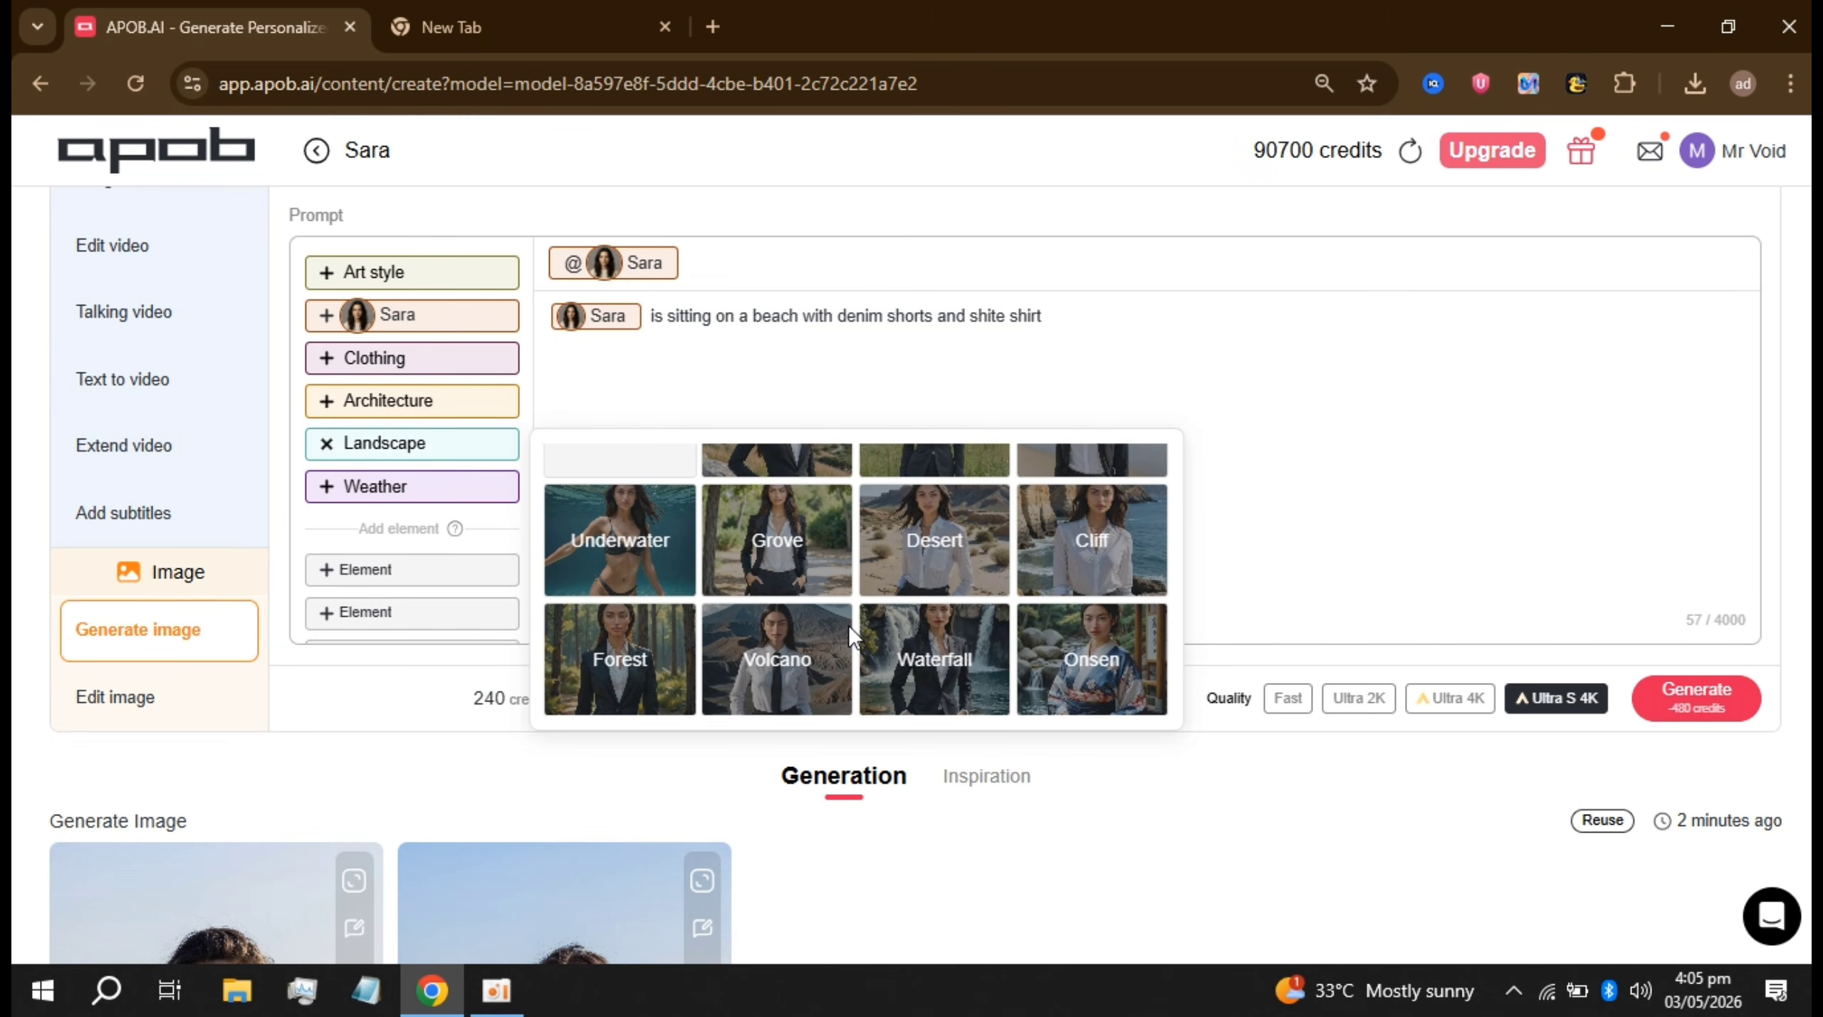
scroll(849, 630, "up", 2)
scroll(849, 630, "down", 2)
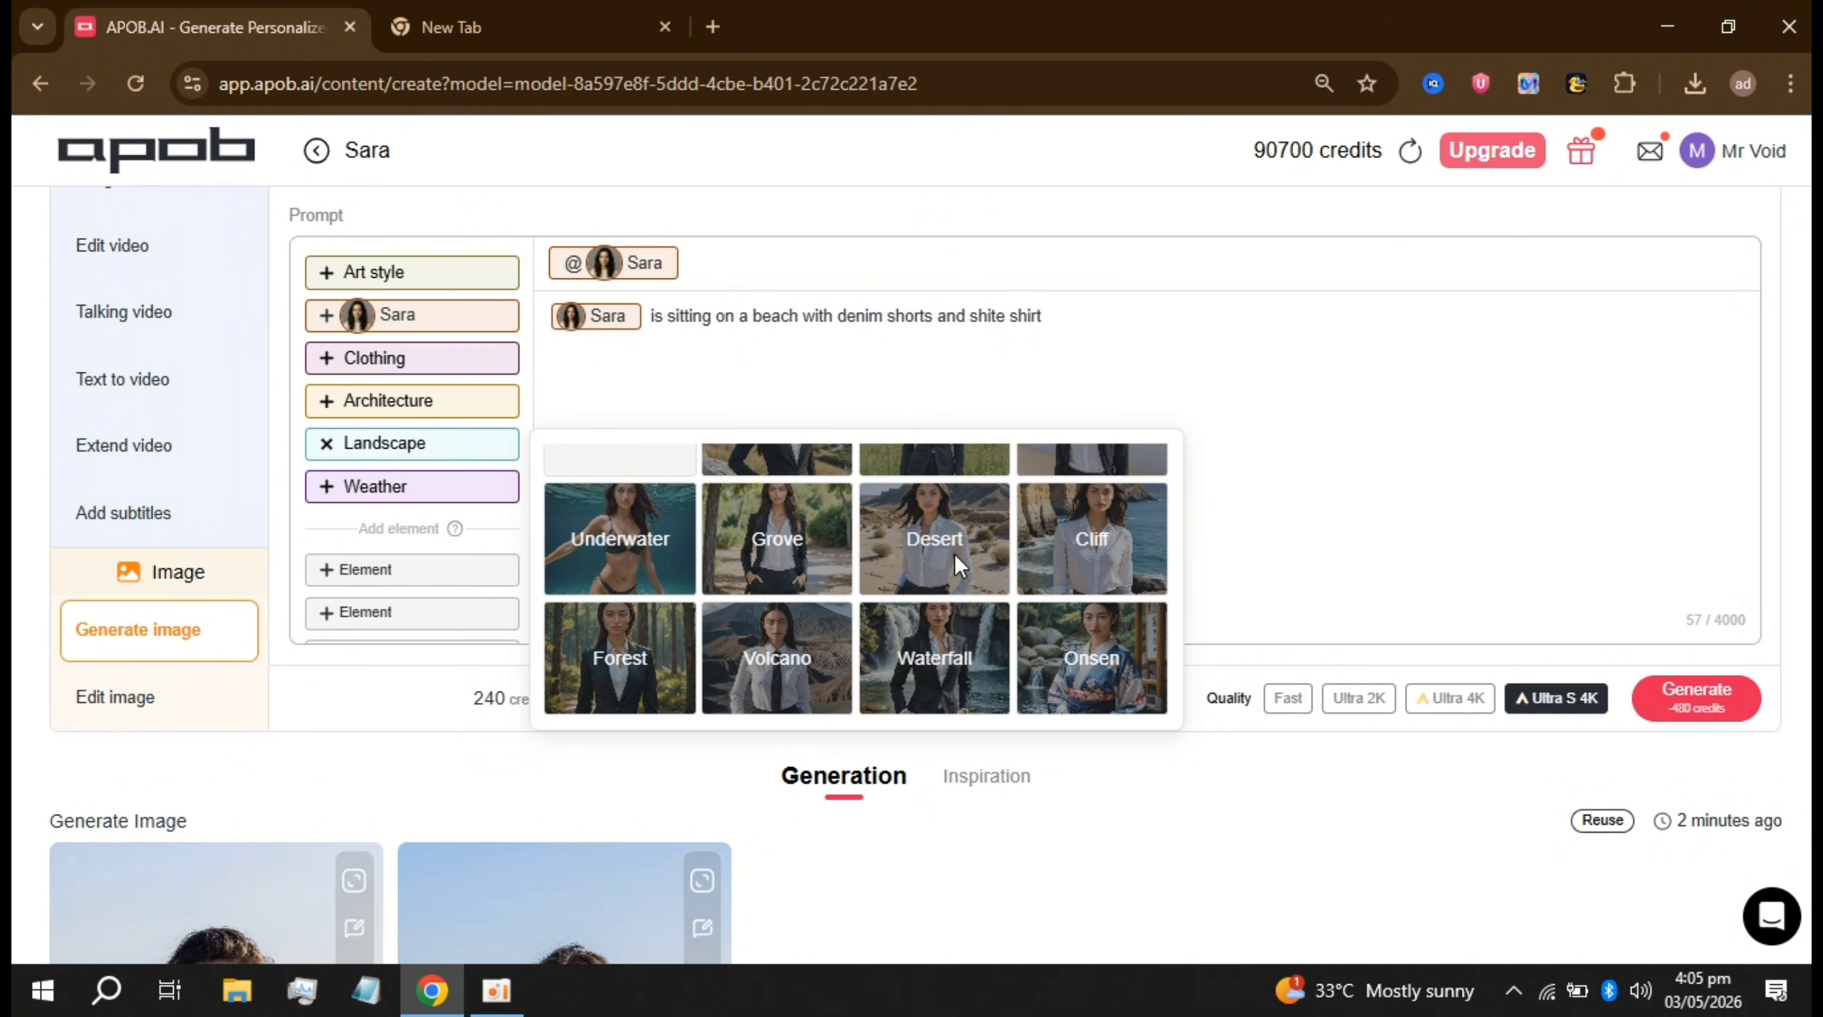
left_click(995, 331)
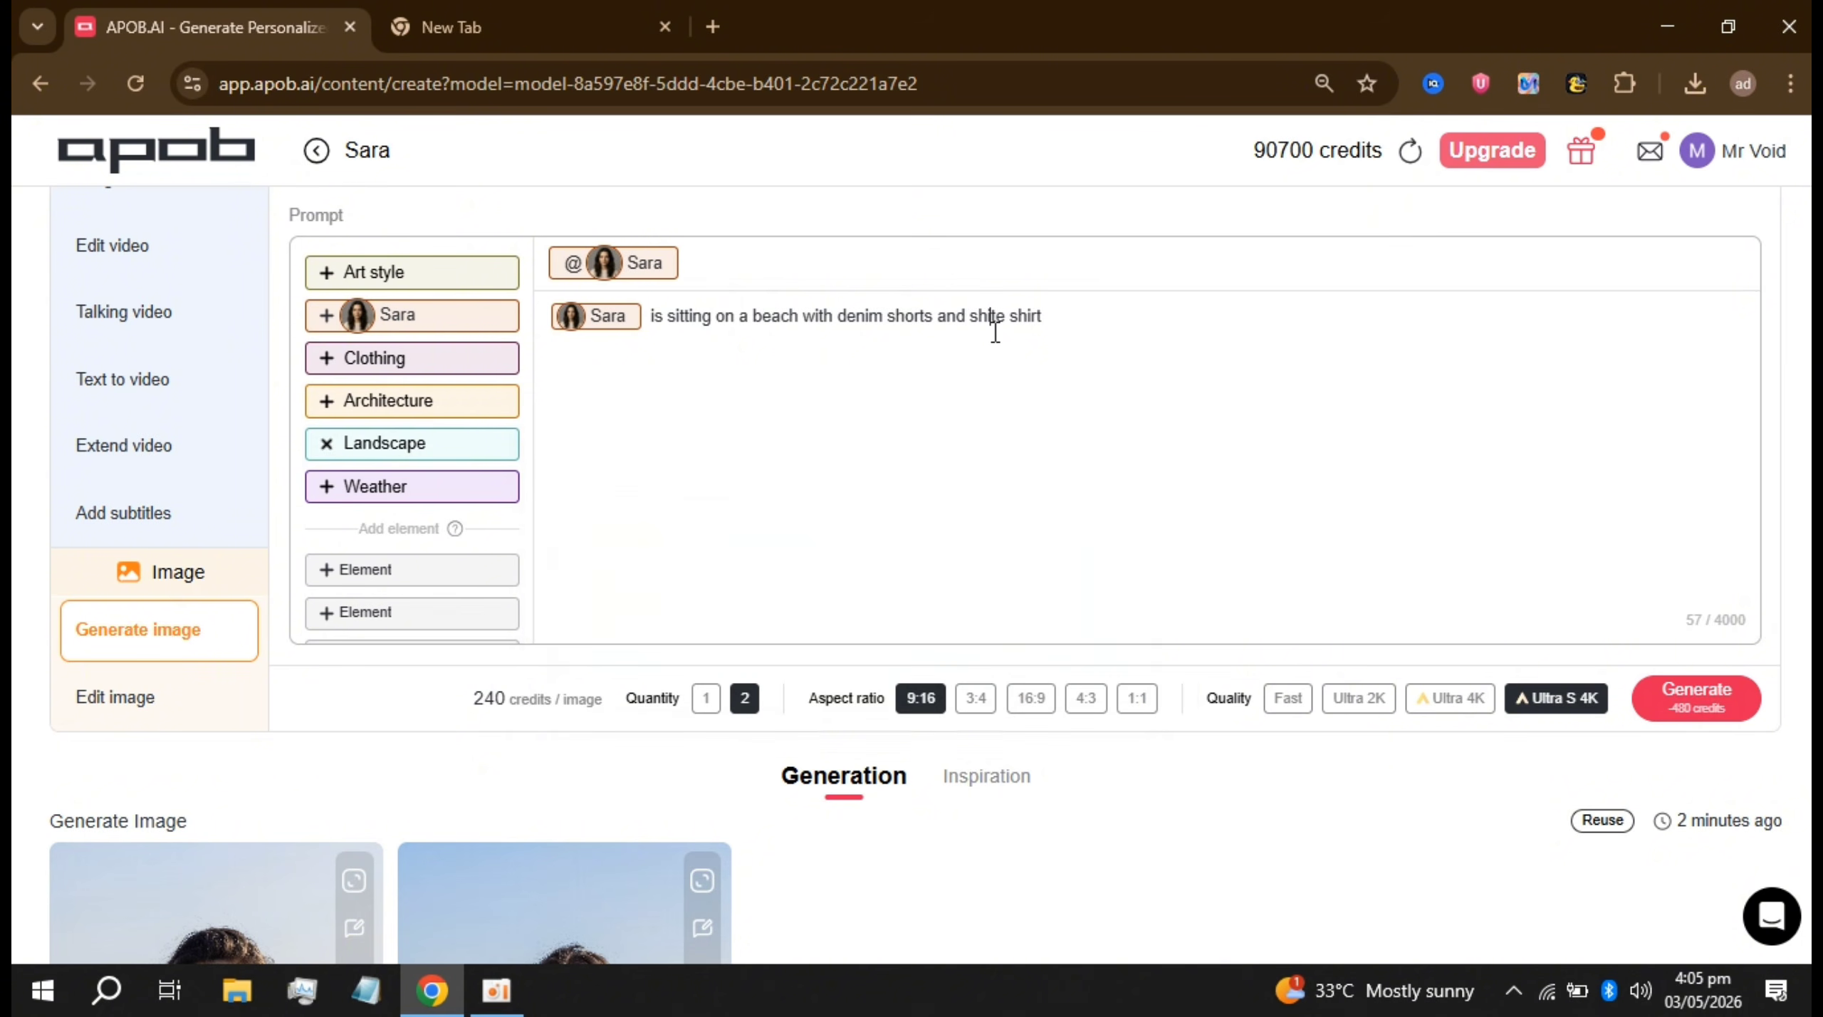
Step: Open image editing for Sara and examine the options for editing by description and for Face swap
left_click(127, 701)
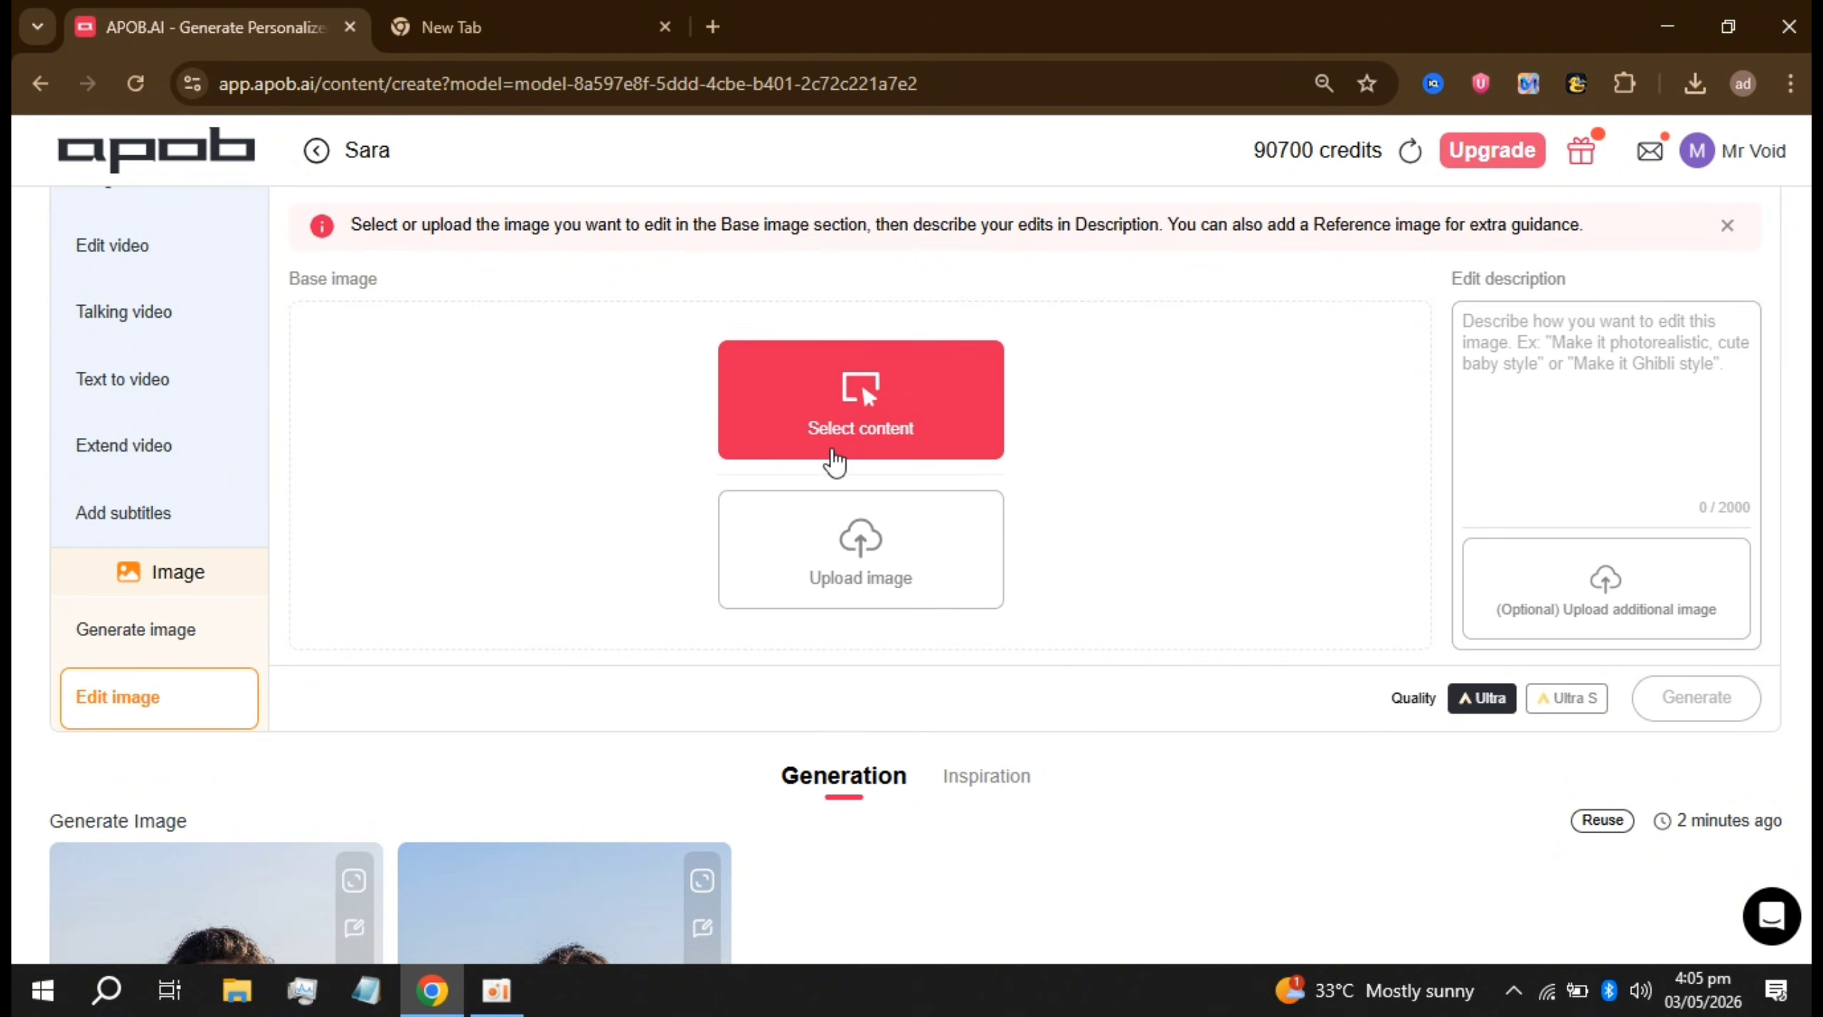
scroll(453, 553, "down", 3)
scroll(453, 554, "up", 5)
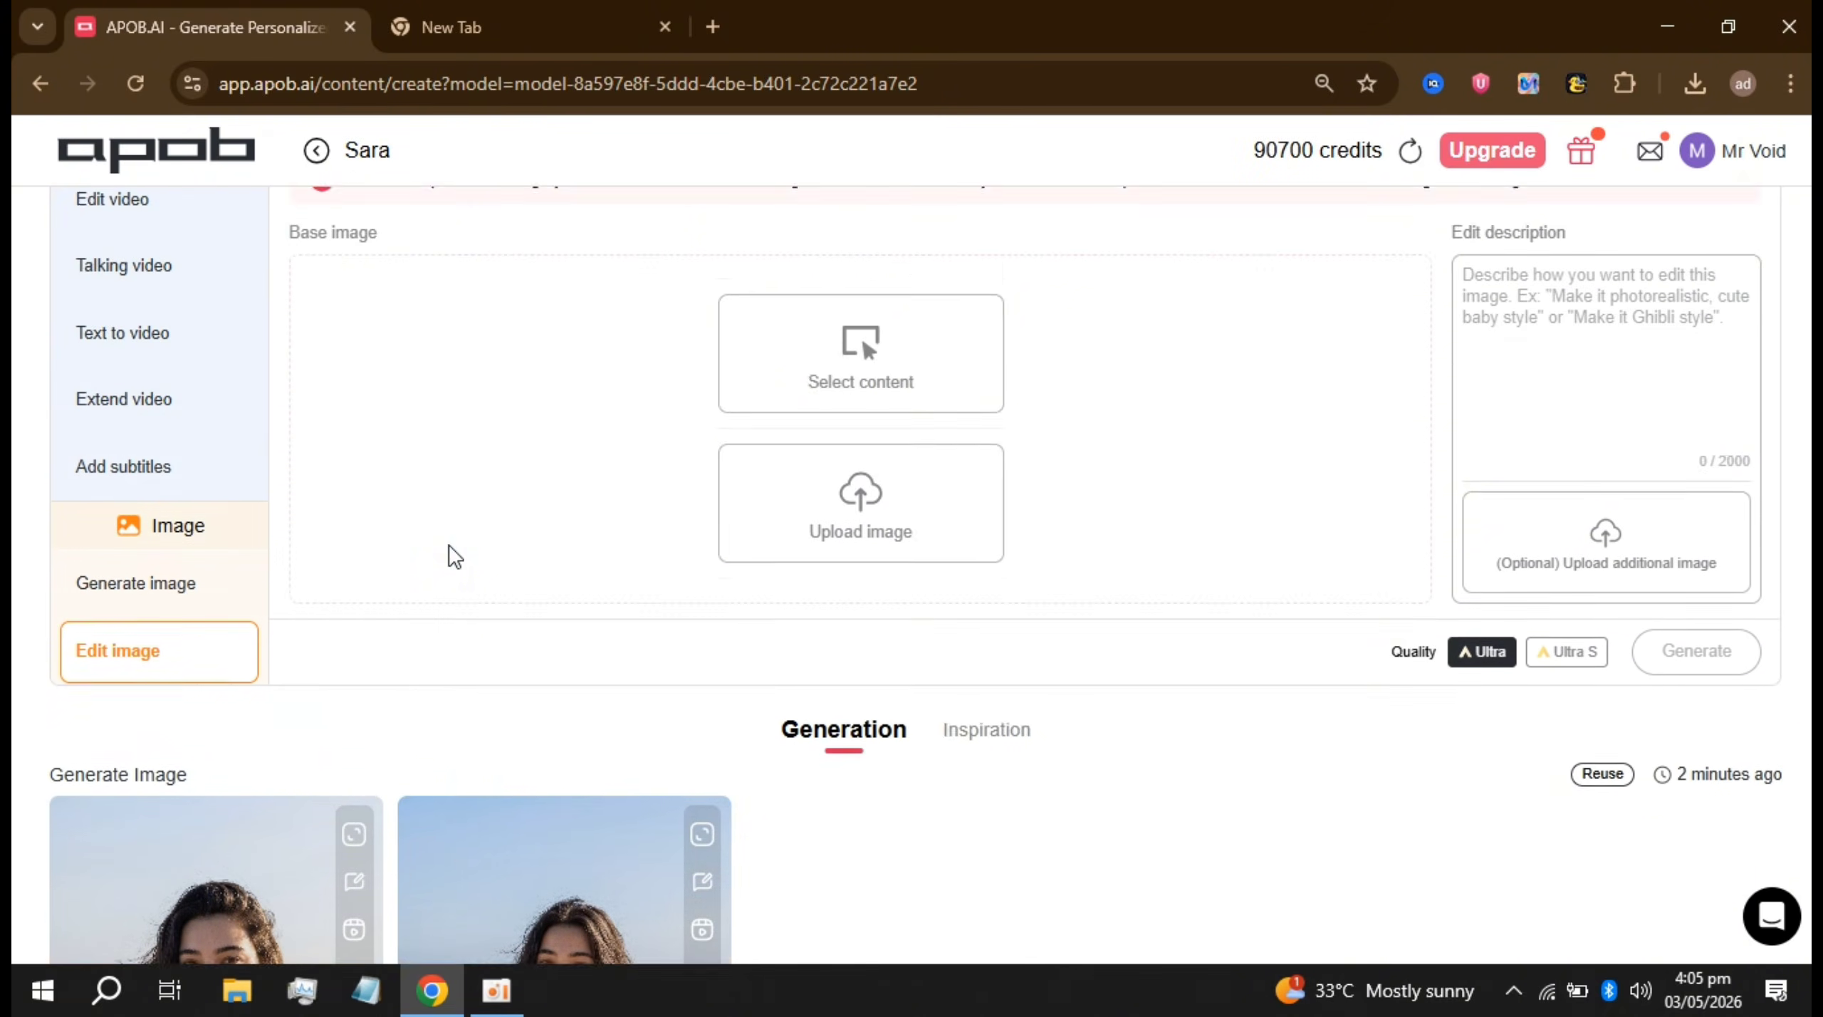
left_click(807, 395)
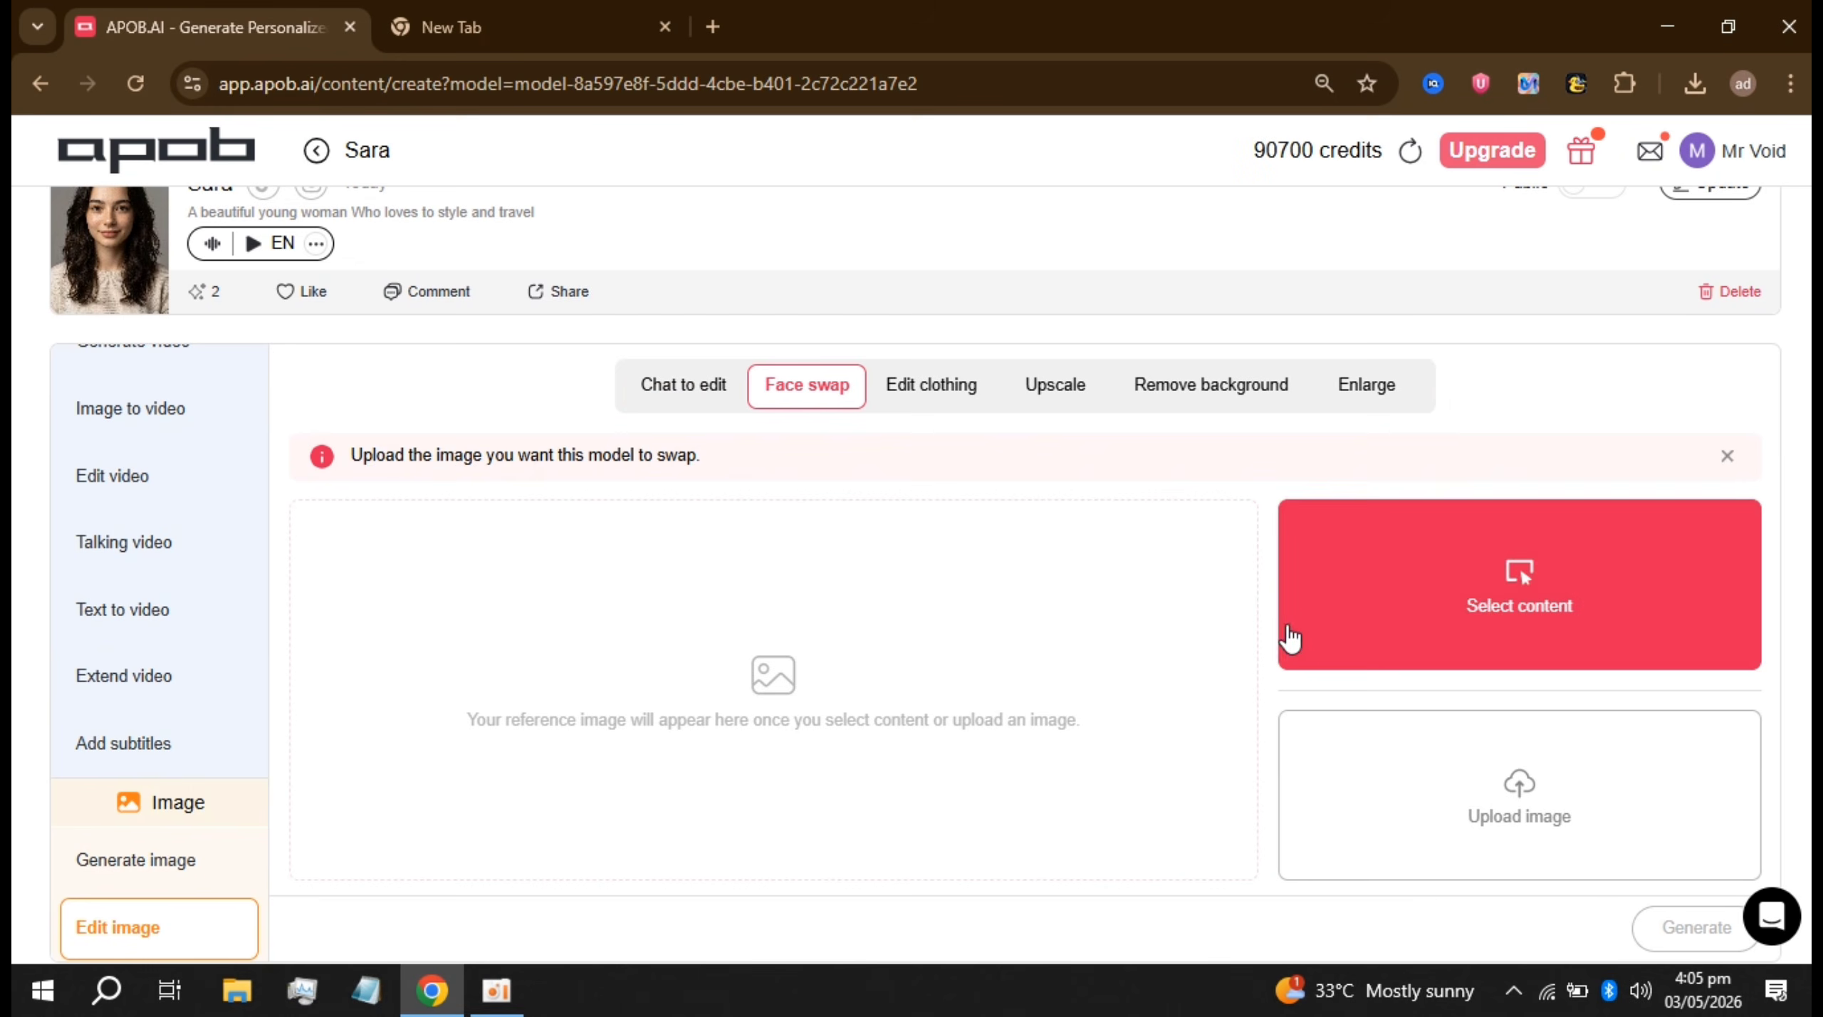
Step: Generate a clothing edit of Sara's taco-eating image, using it as the reference image and "top 5" as the upper-body garment
left_click(944, 399)
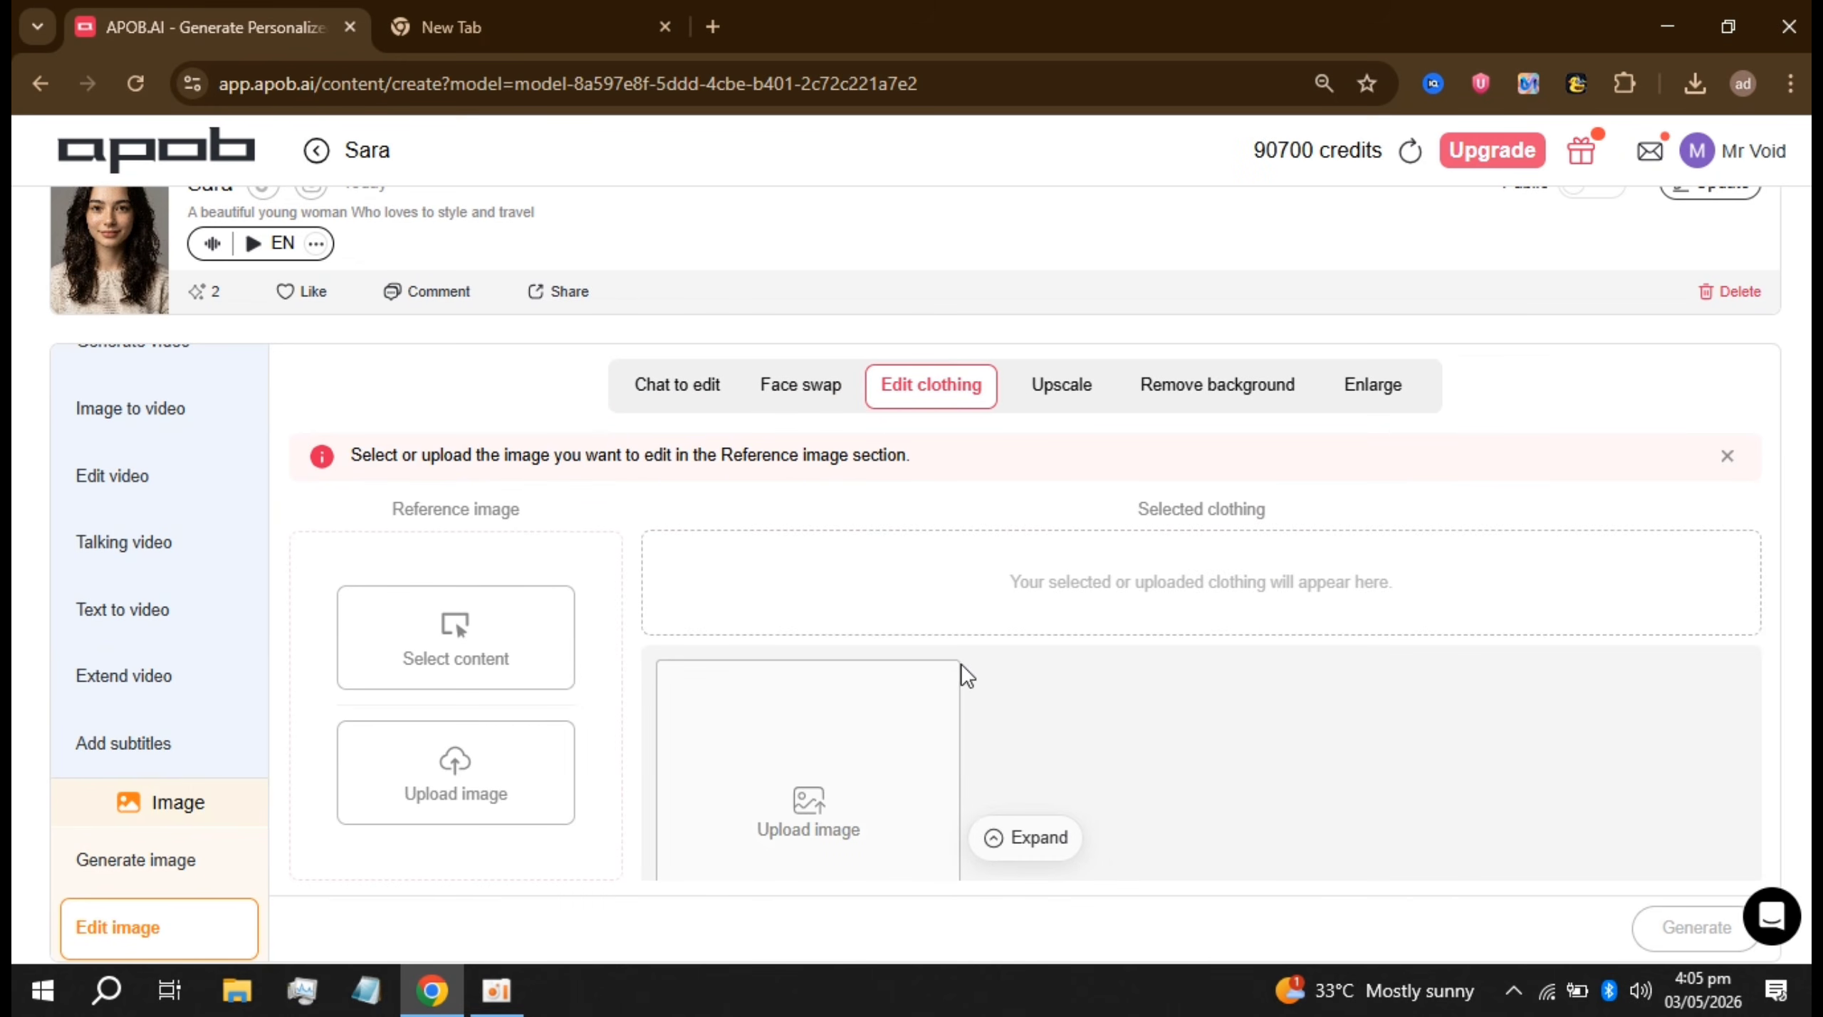
scroll(817, 655, "down", 2)
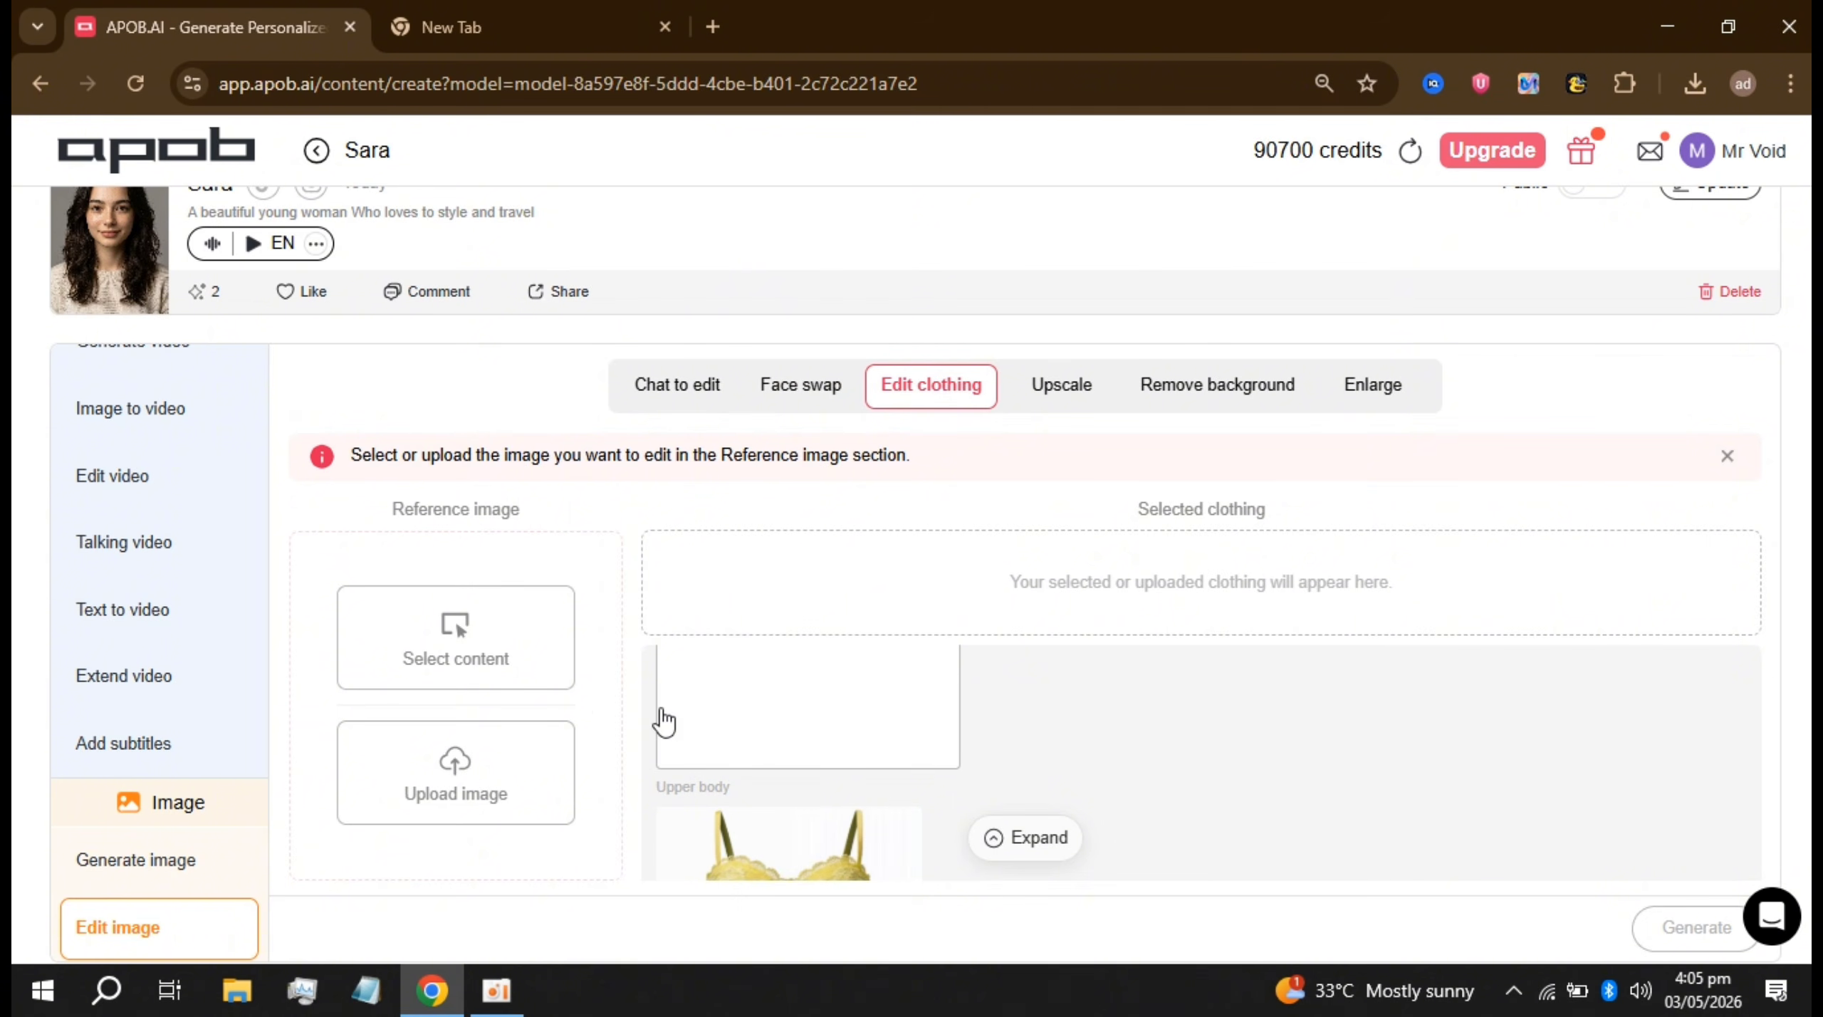
scroll(939, 748, "down", 2)
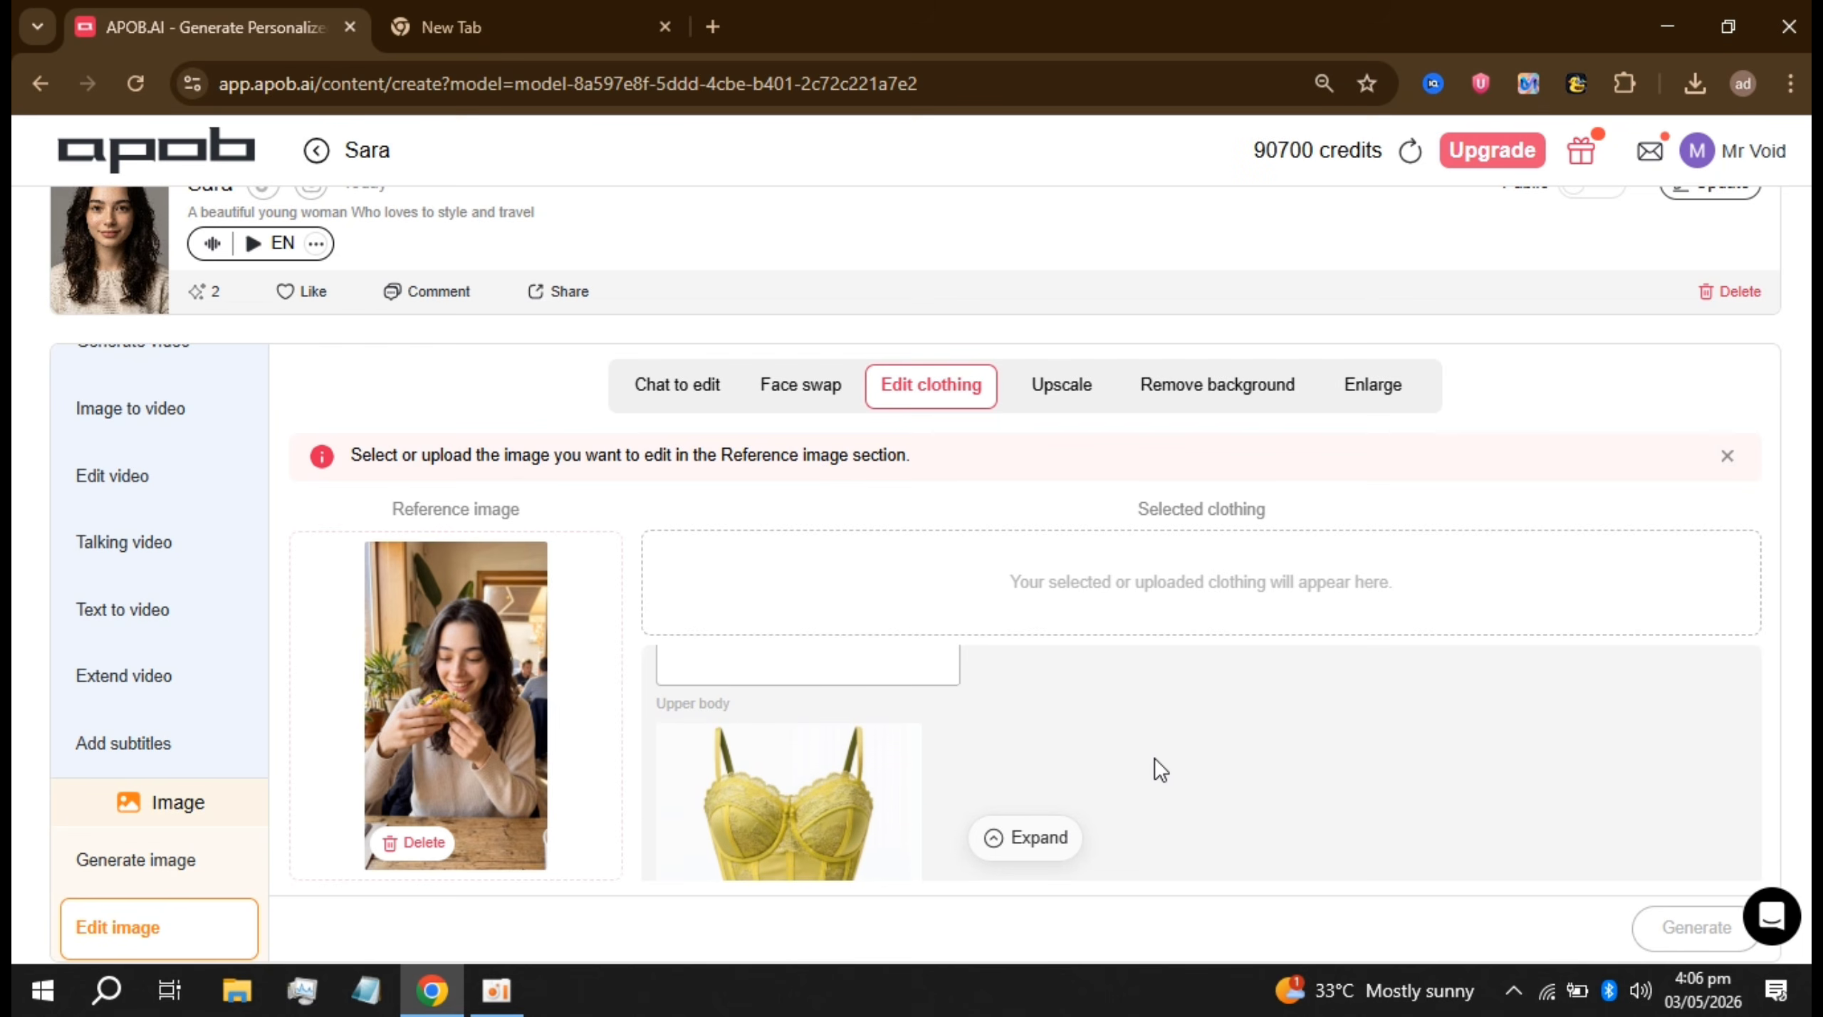
scroll(1153, 758, "down", 1)
left_click(849, 776)
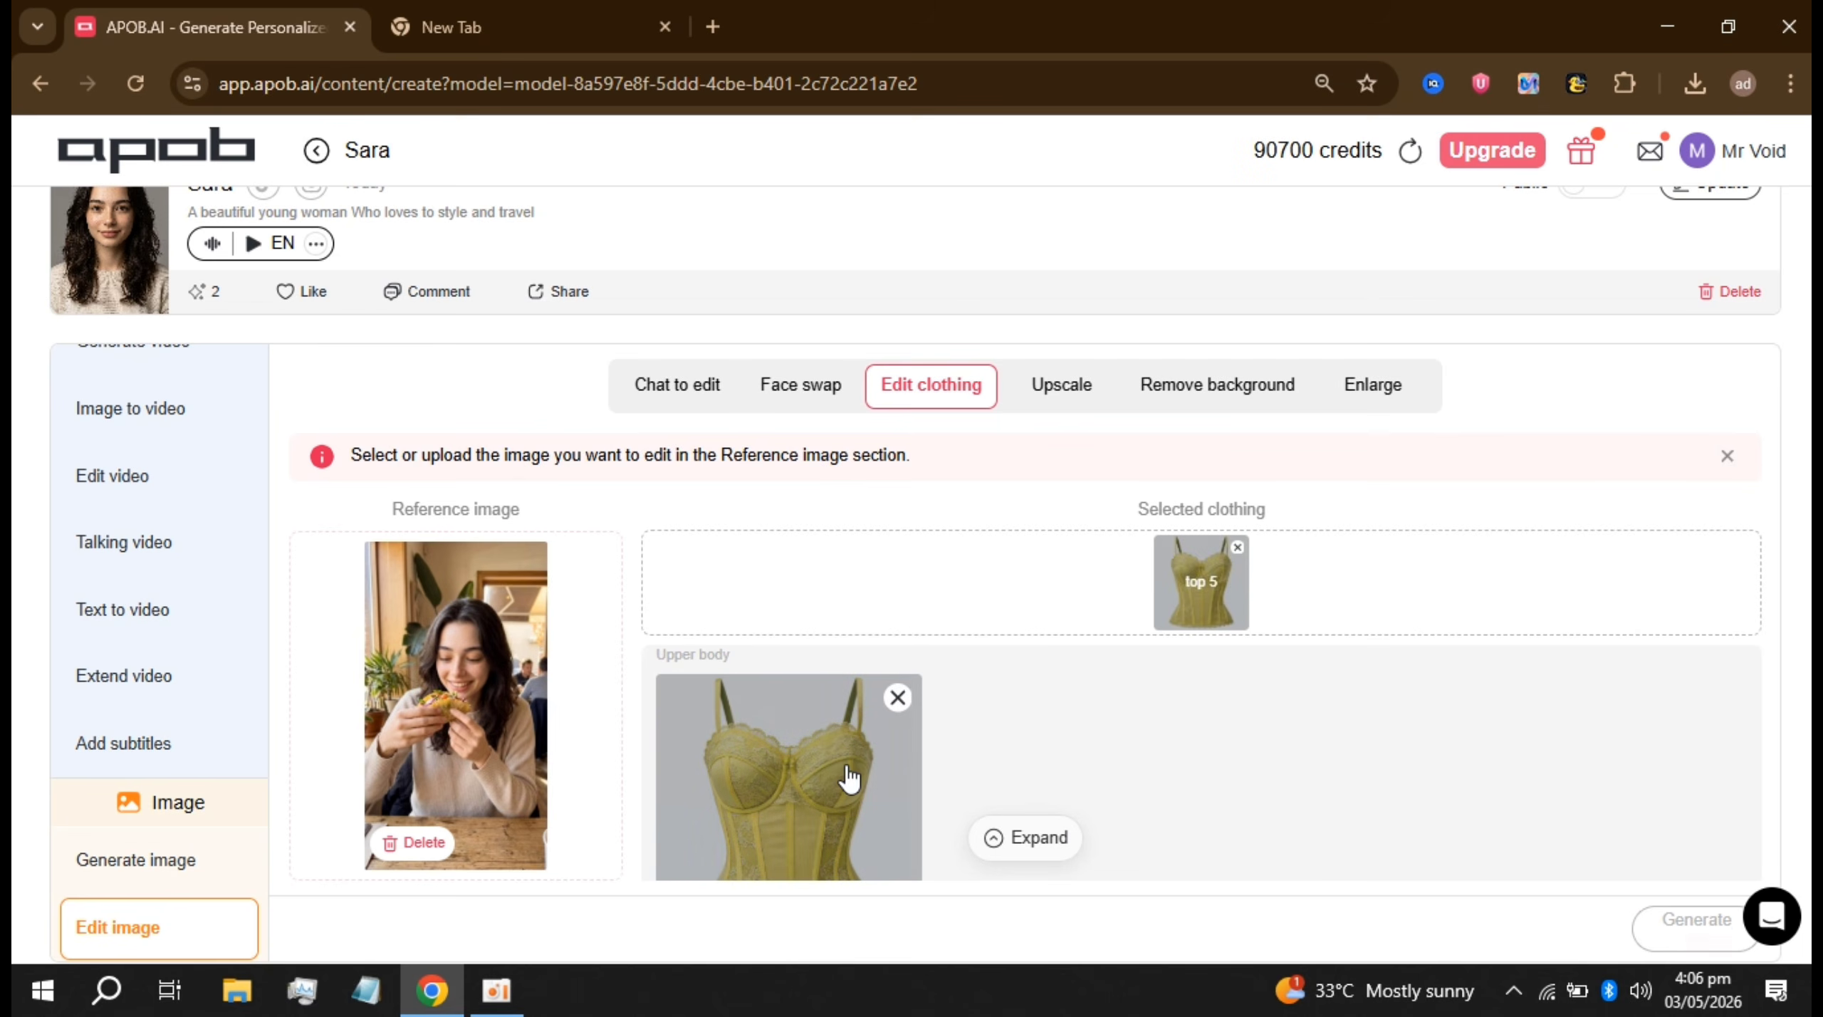
scroll(1185, 723, "down", 1)
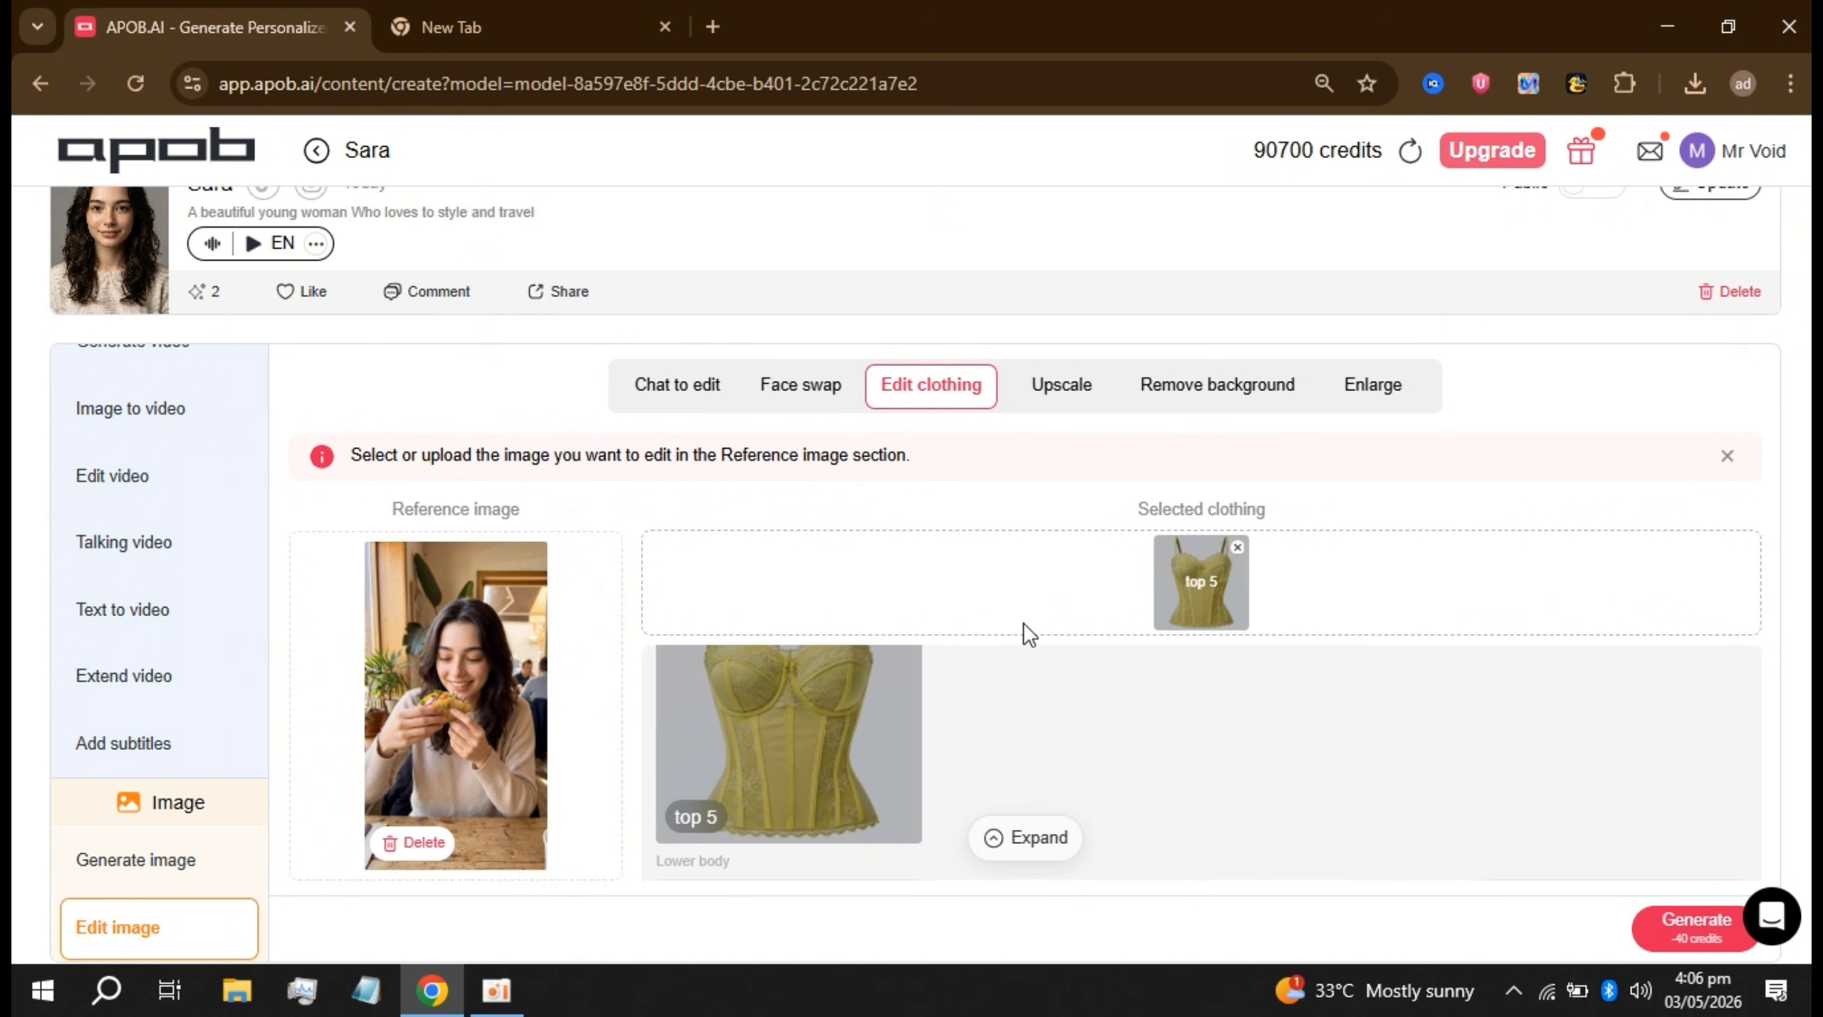
left_click(1678, 930)
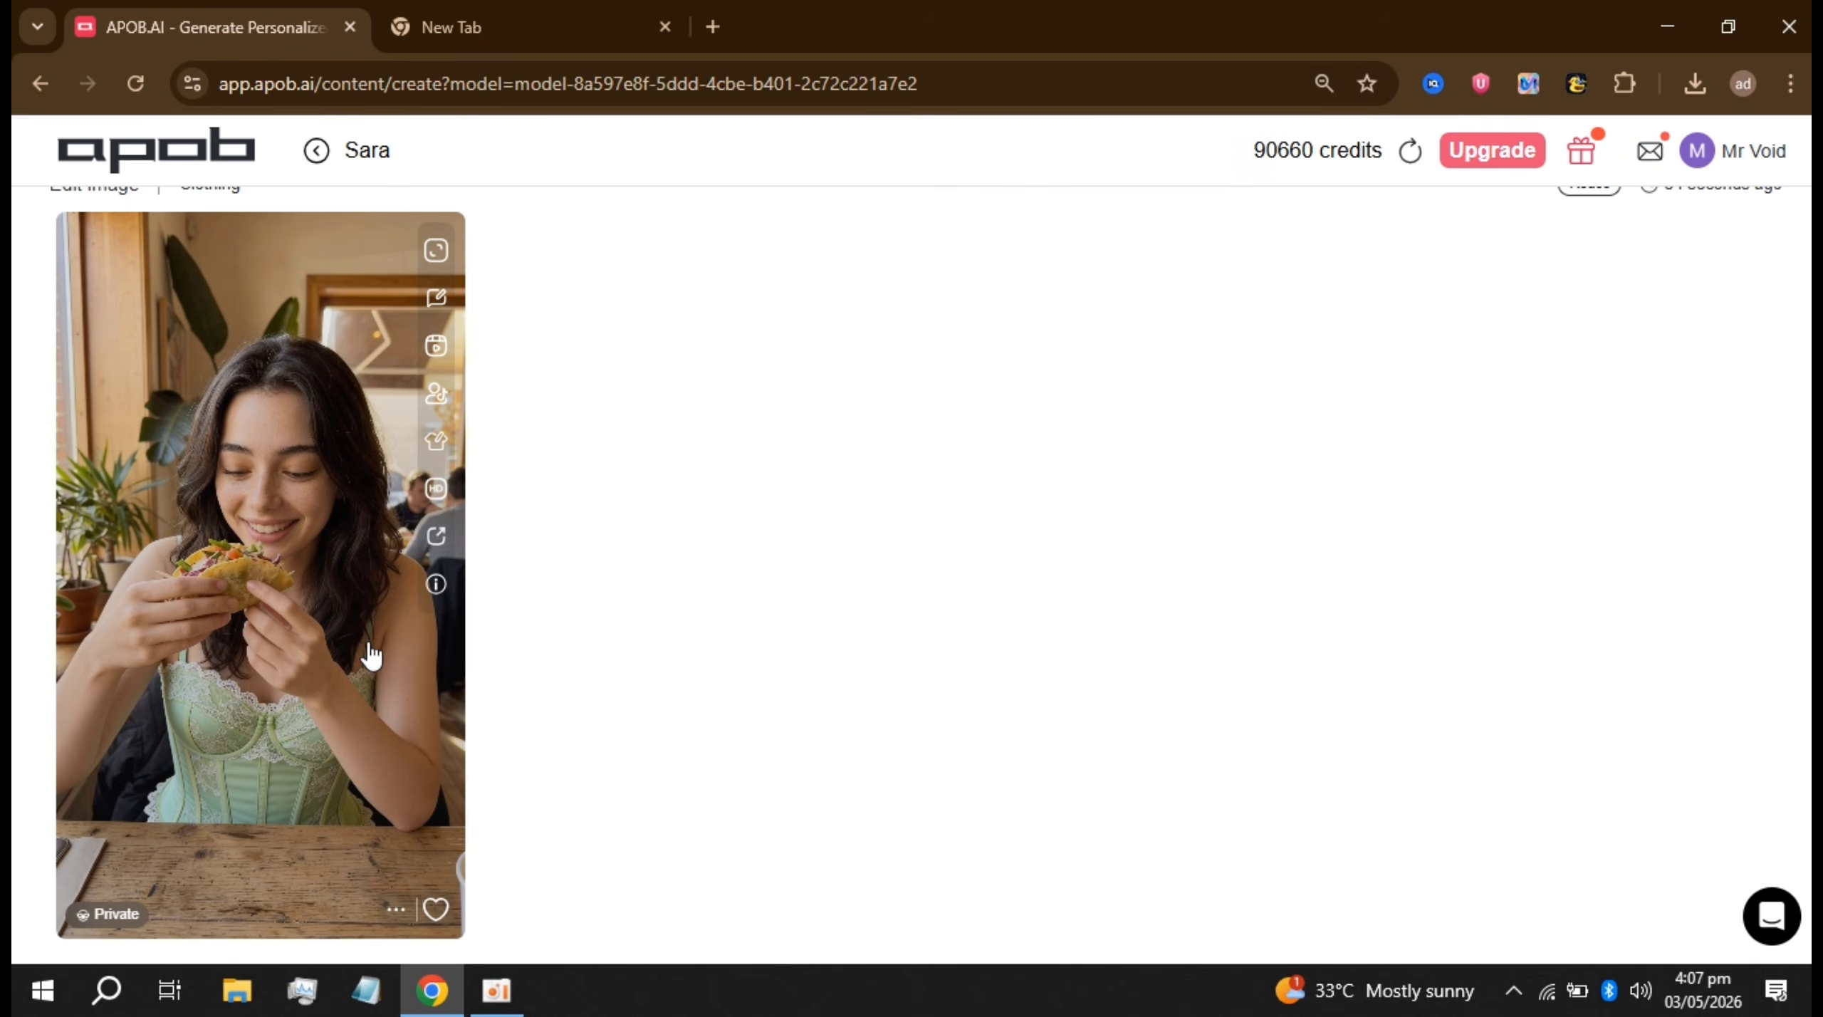
scroll(948, 419, "up", 10)
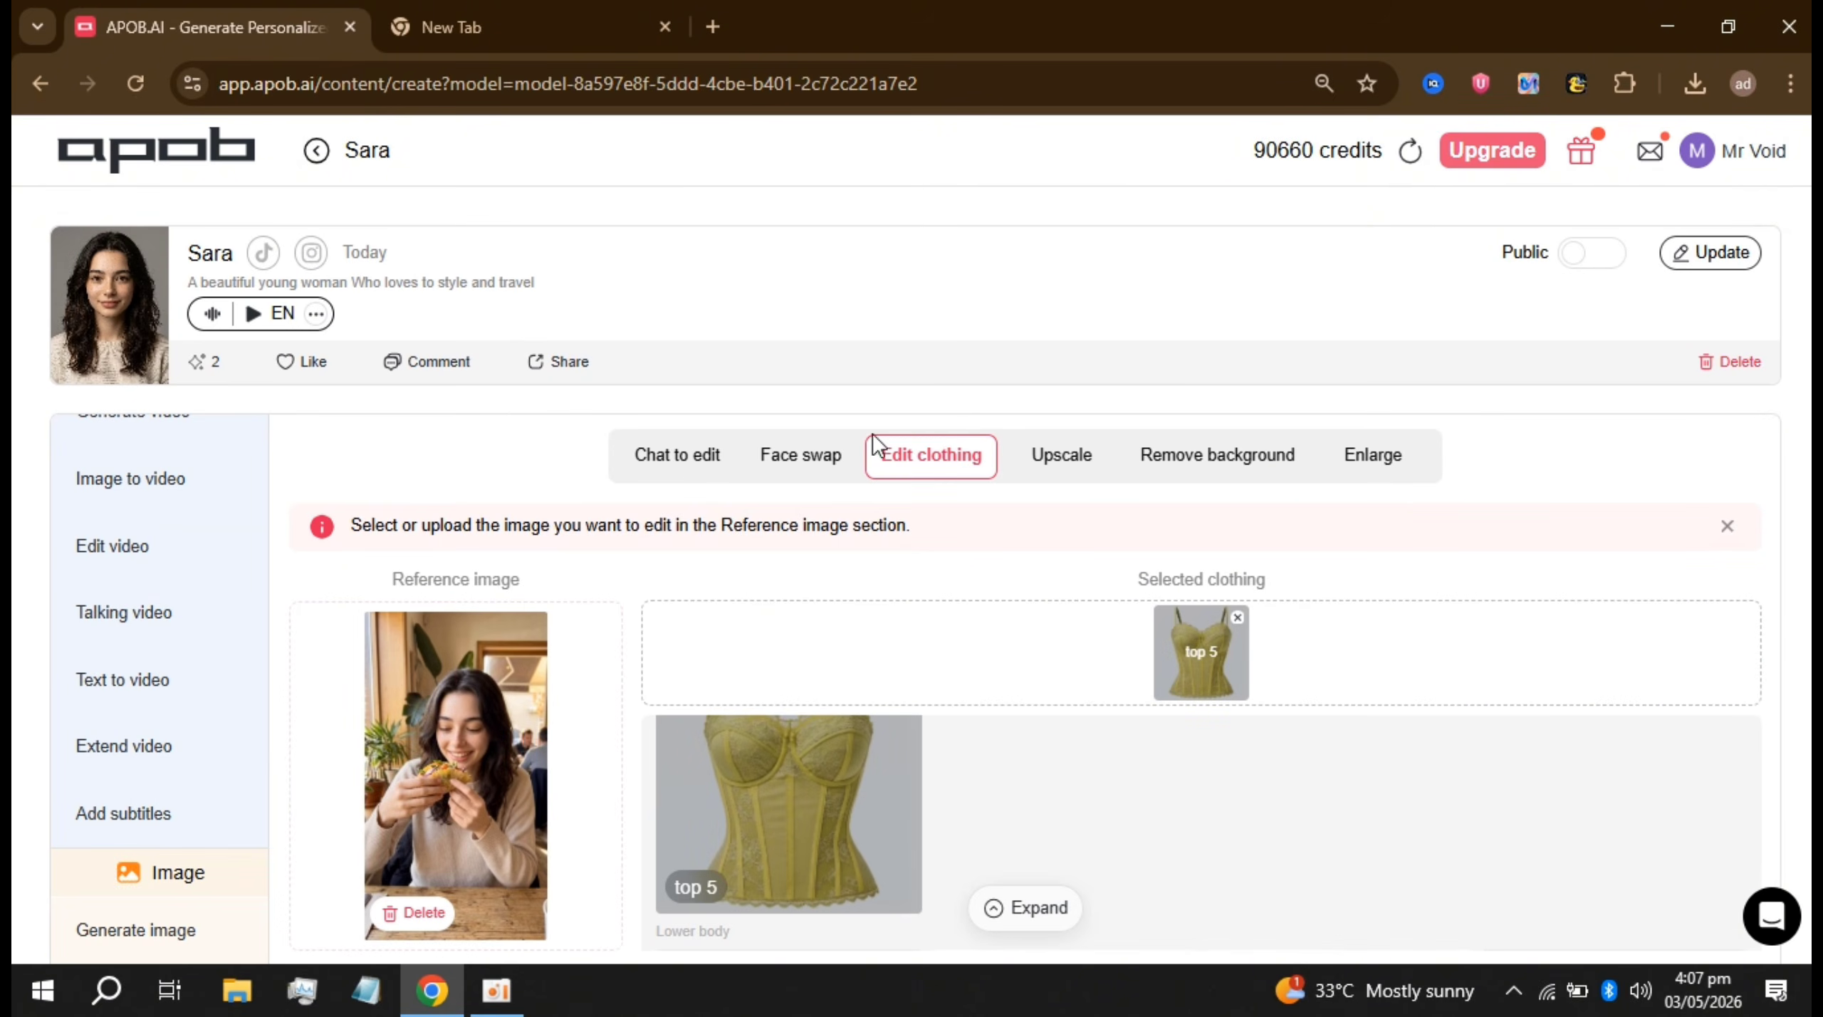
Step: Switch to Chat to edit and select the mountain image of Sara looking through binoculars as the base image
left_click(673, 462)
scroll(578, 679, "down", 3)
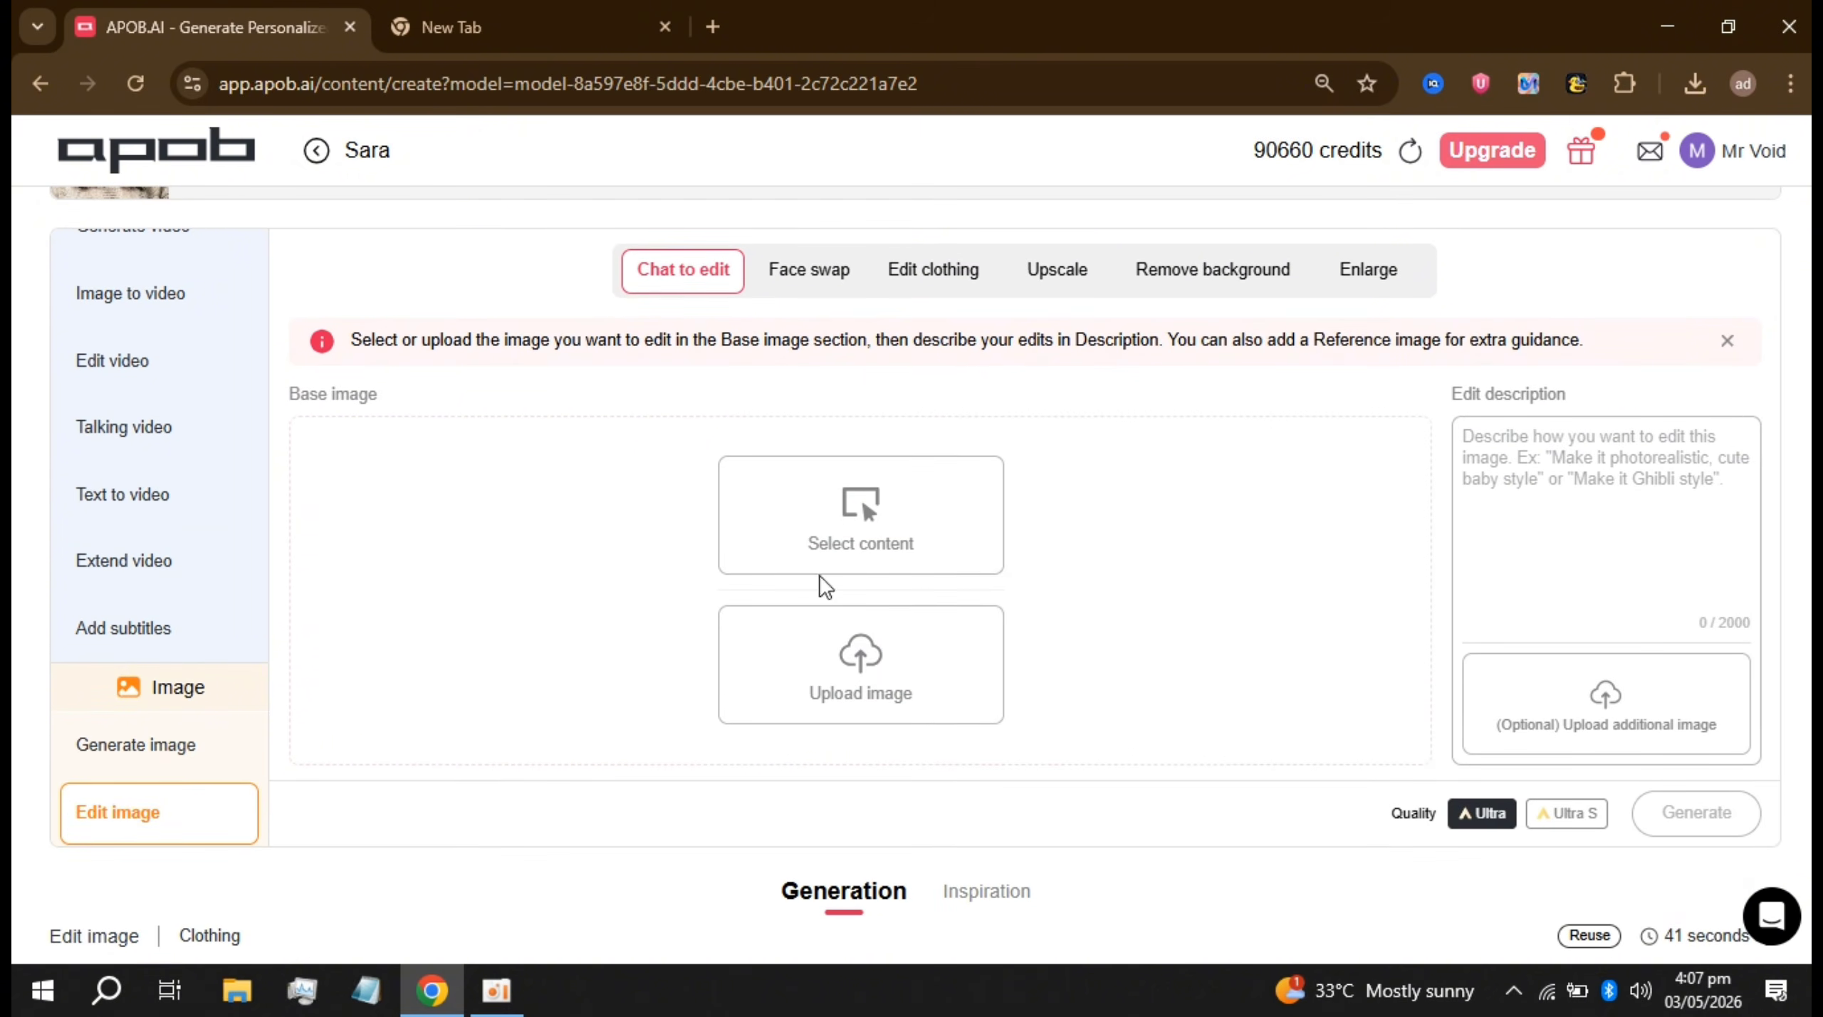
left_click(944, 569)
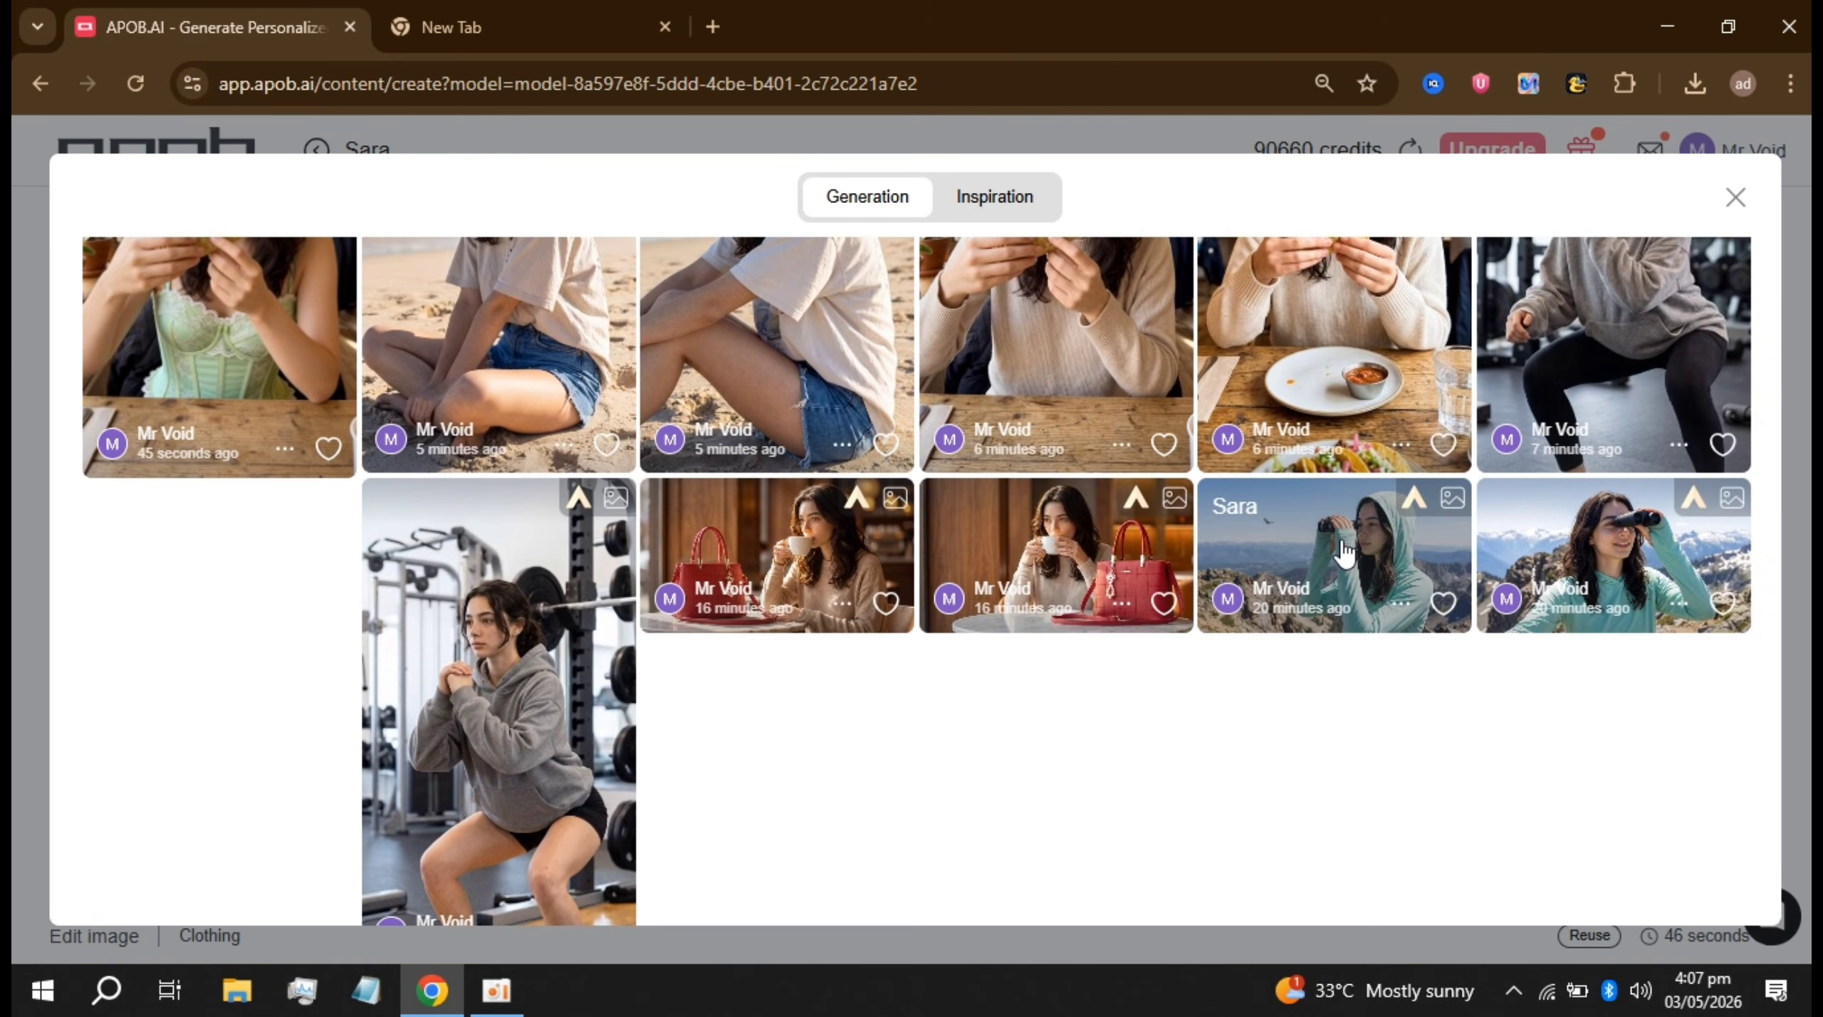
left_click(1343, 552)
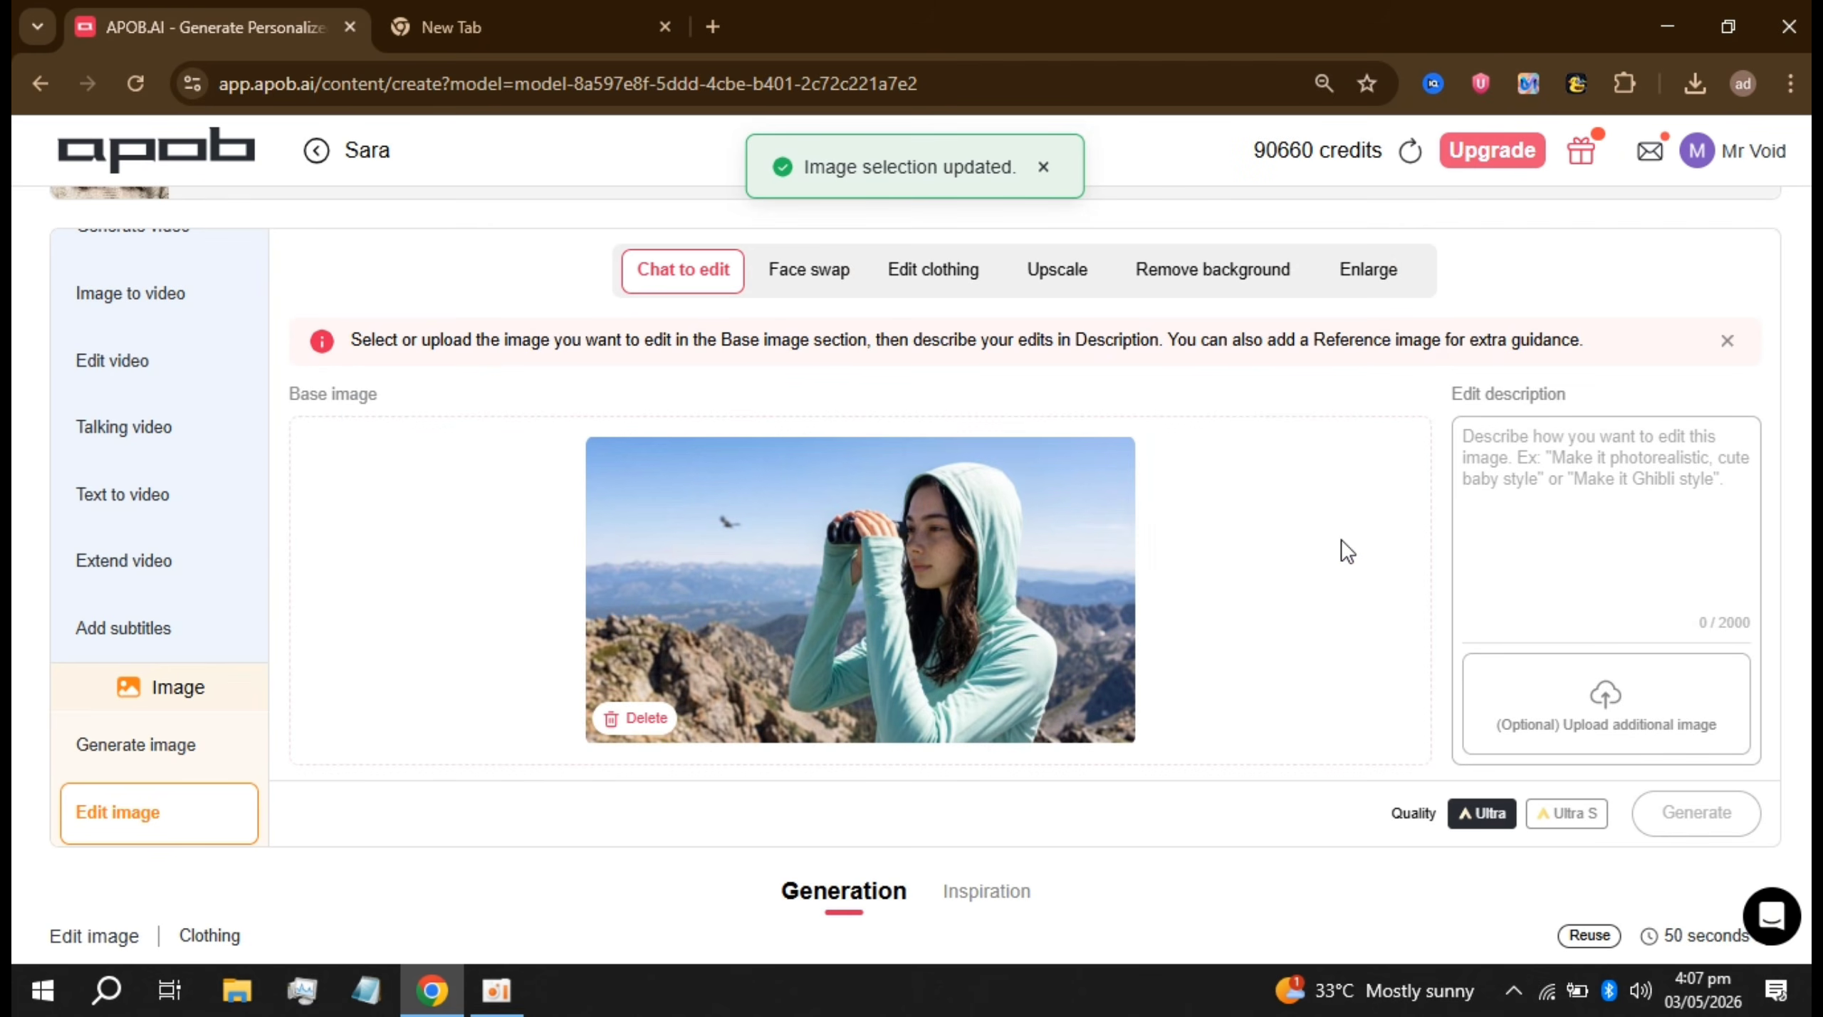
Step: Generate the edit with the description "Make the weather windy and make it rain" at Ultra S quality
left_click(1571, 513)
type("Make the weather windy and make it rain")
left_click(1567, 813)
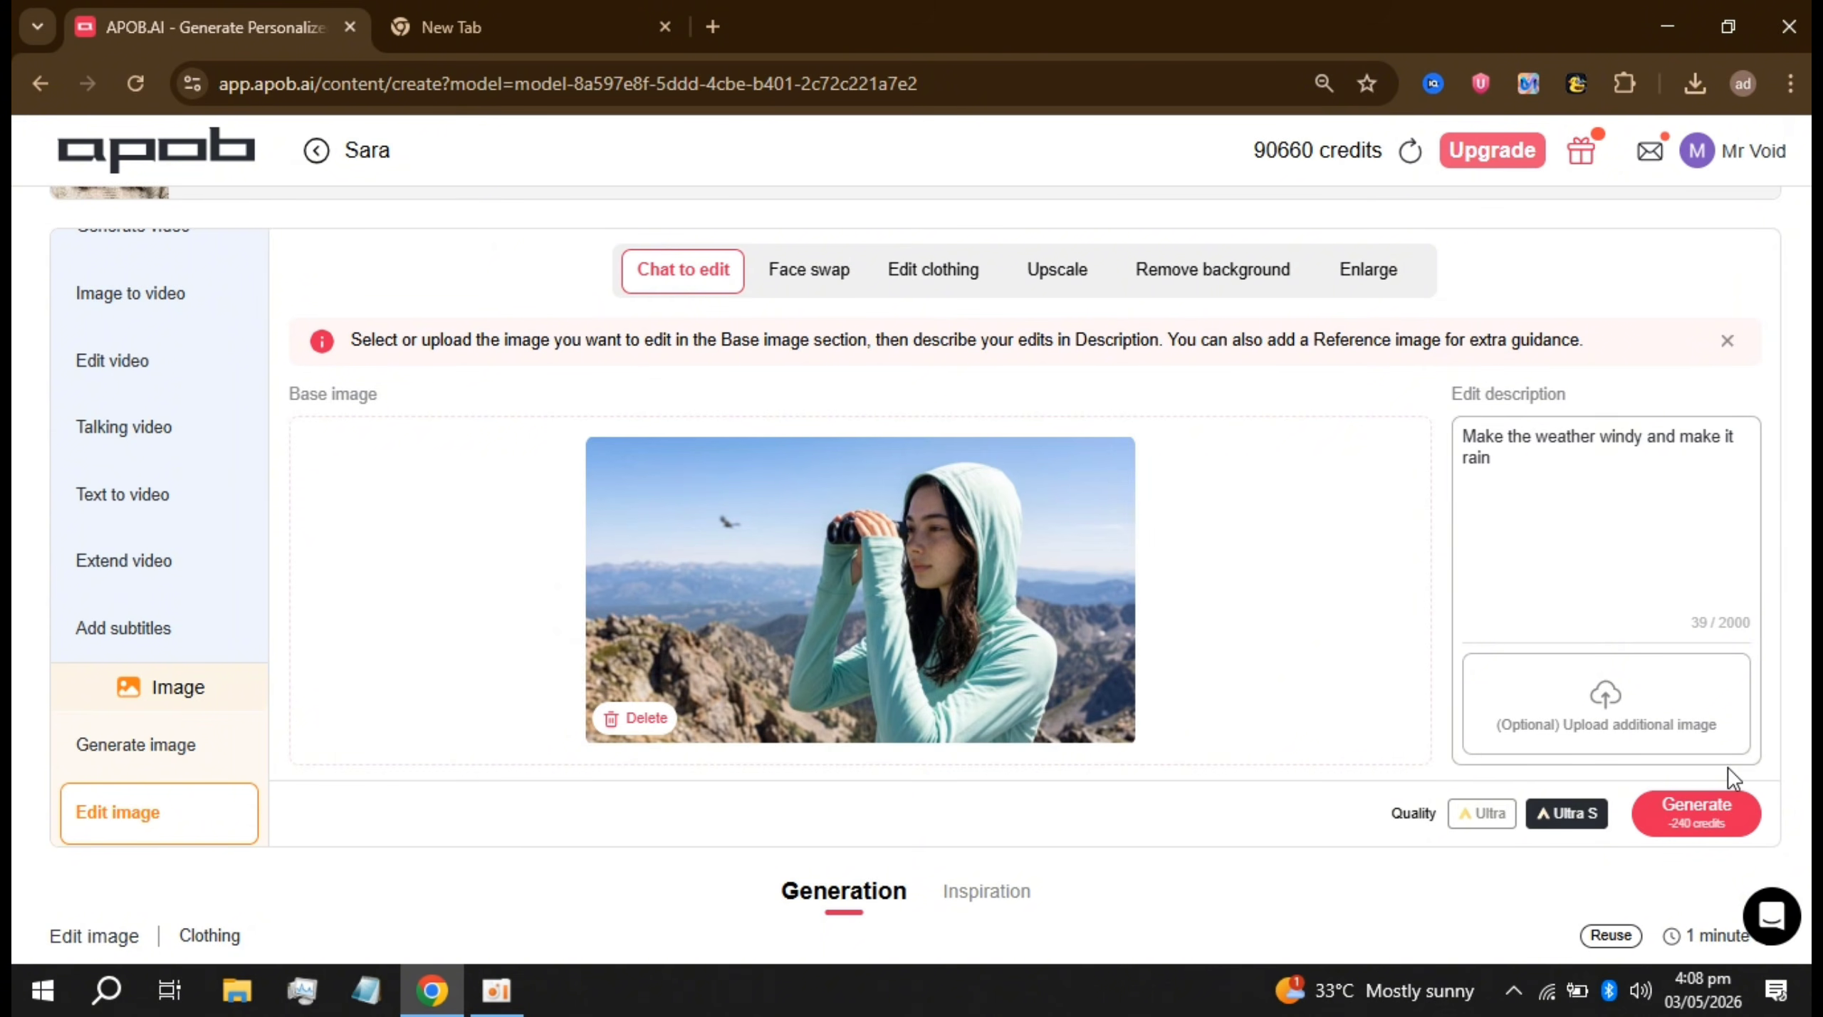
left_click(1698, 817)
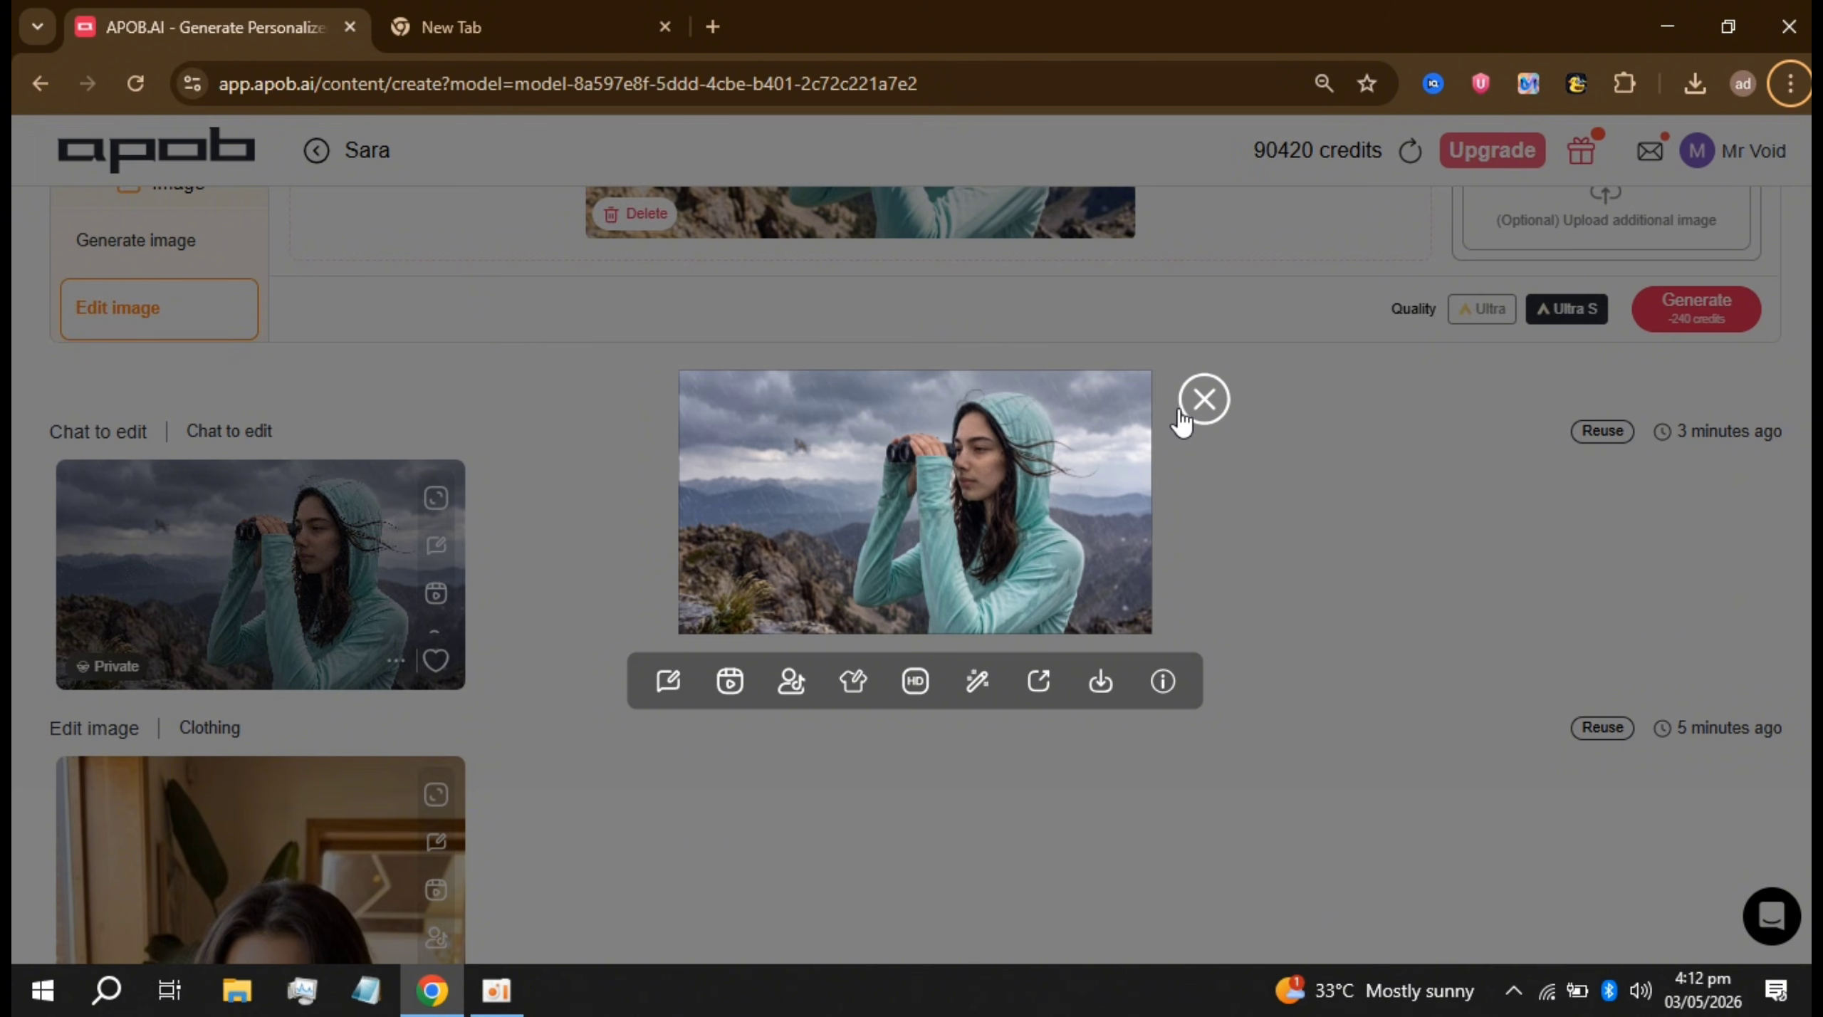
Step: Close the enlarged weather edit and review it alongside the clothing edit in the generation list
left_click(1204, 399)
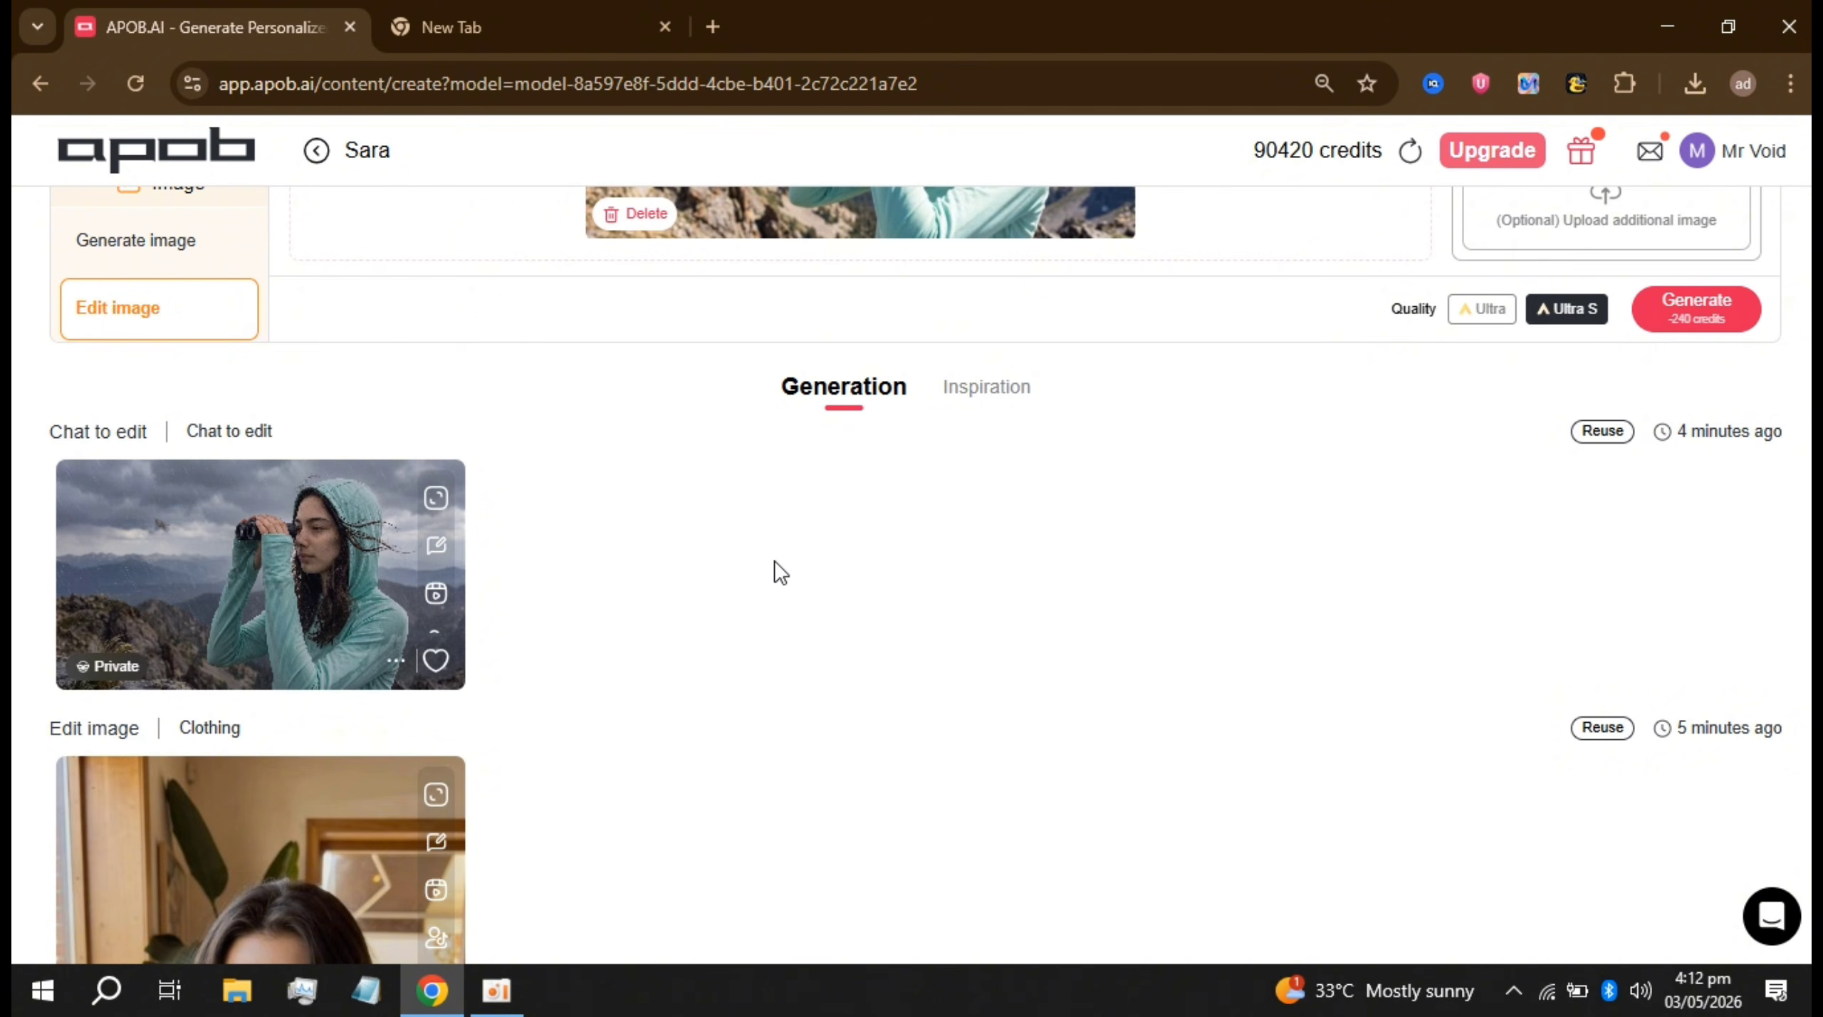
scroll(774, 562, "up", 4)
scroll(775, 562, "down", 5)
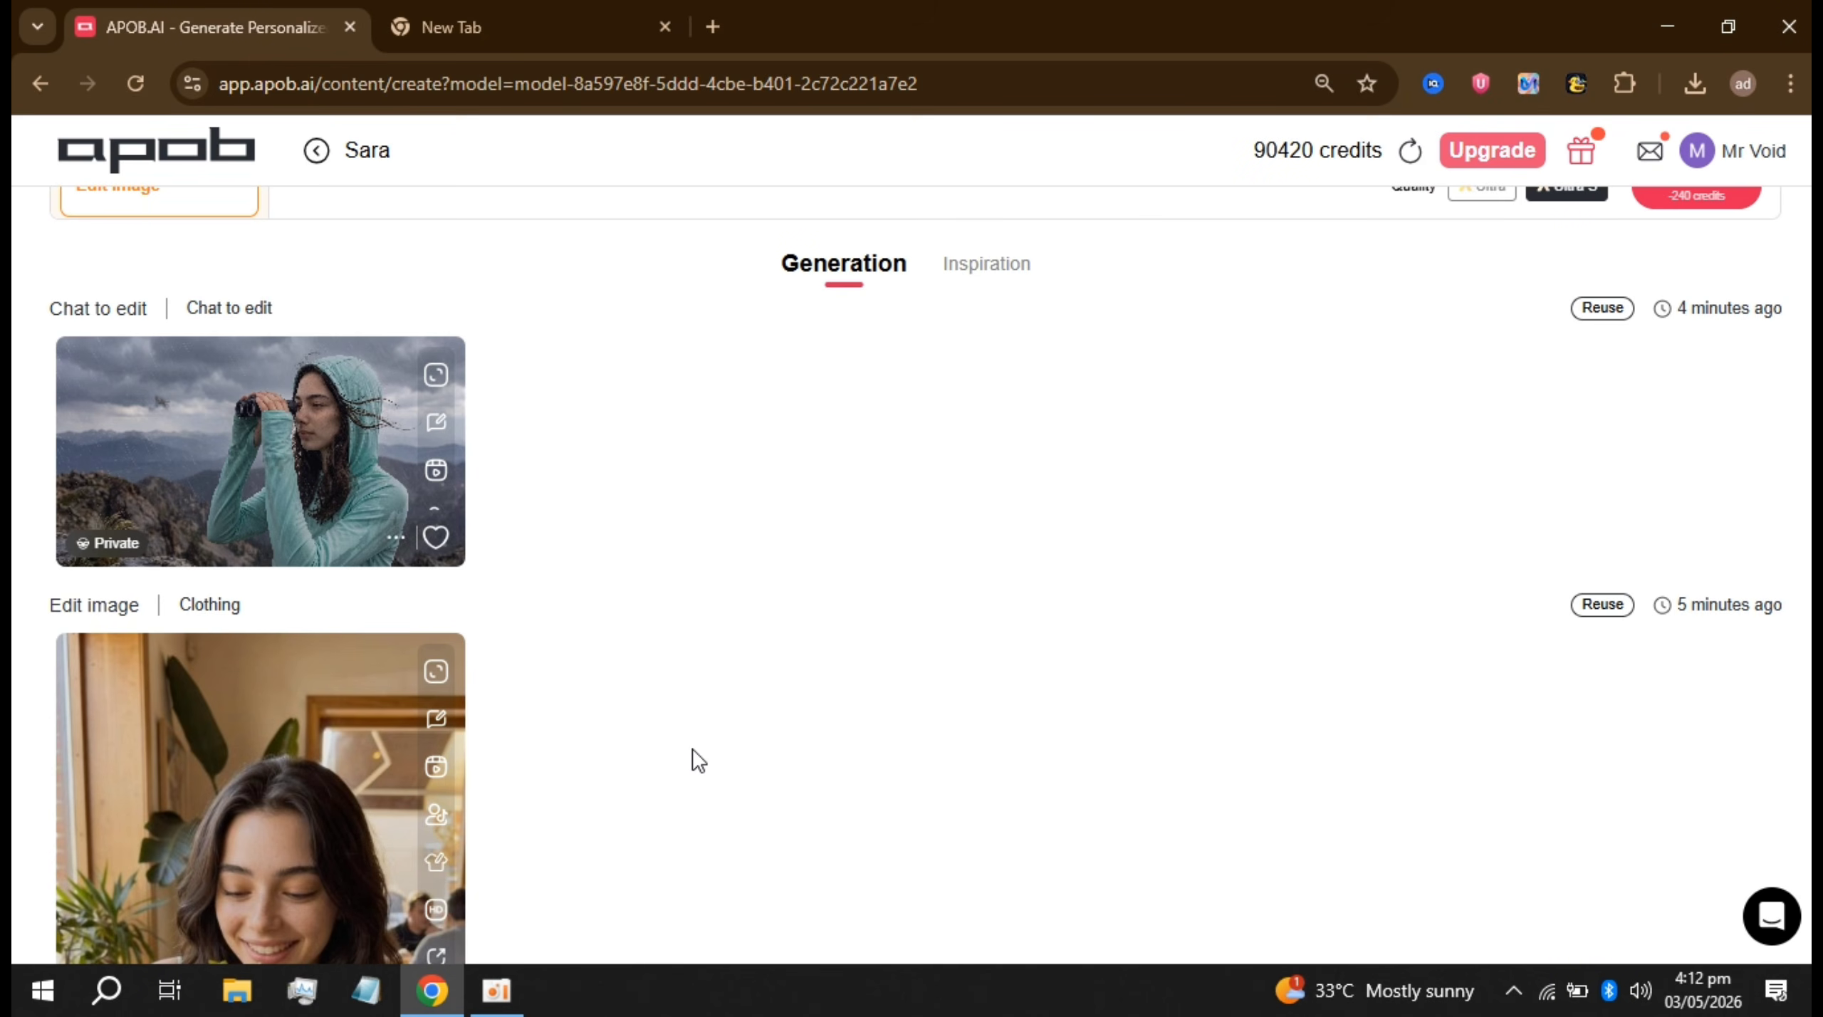
scroll(692, 749, "down", 8)
scroll(692, 749, "up", 7)
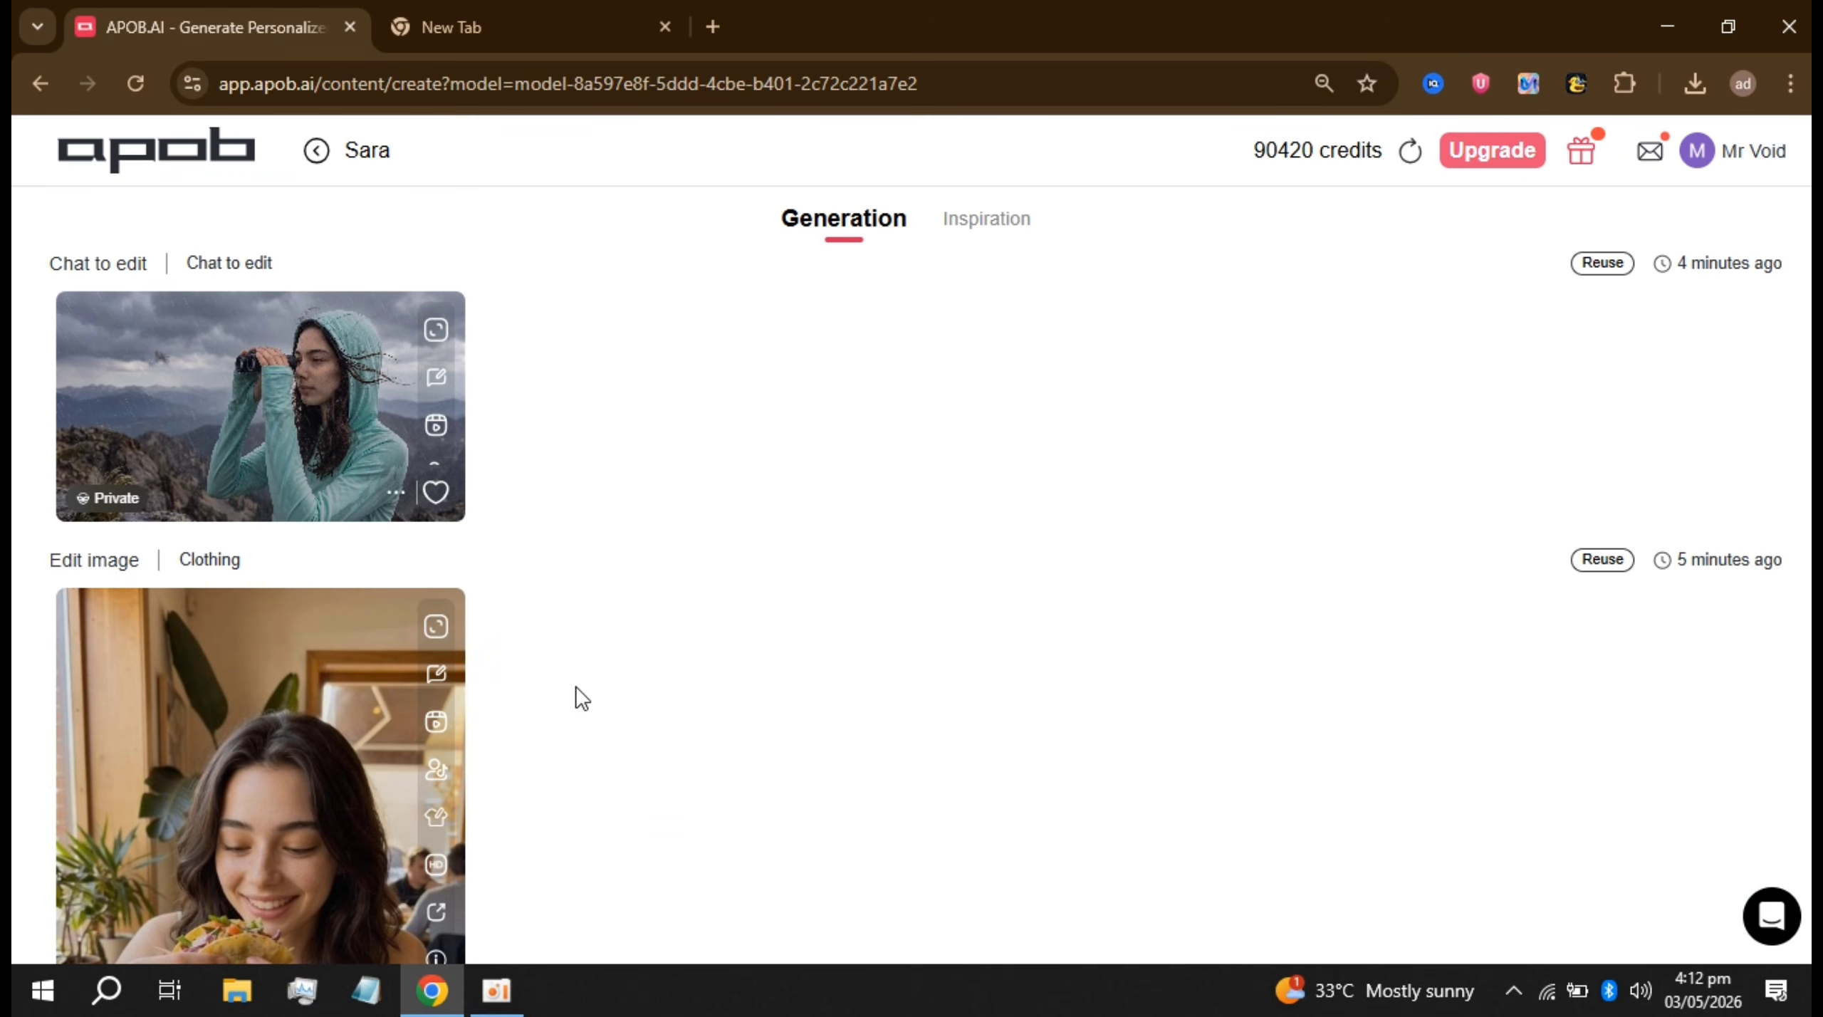
scroll(577, 695, "up", 6)
scroll(138, 712, "up", 2)
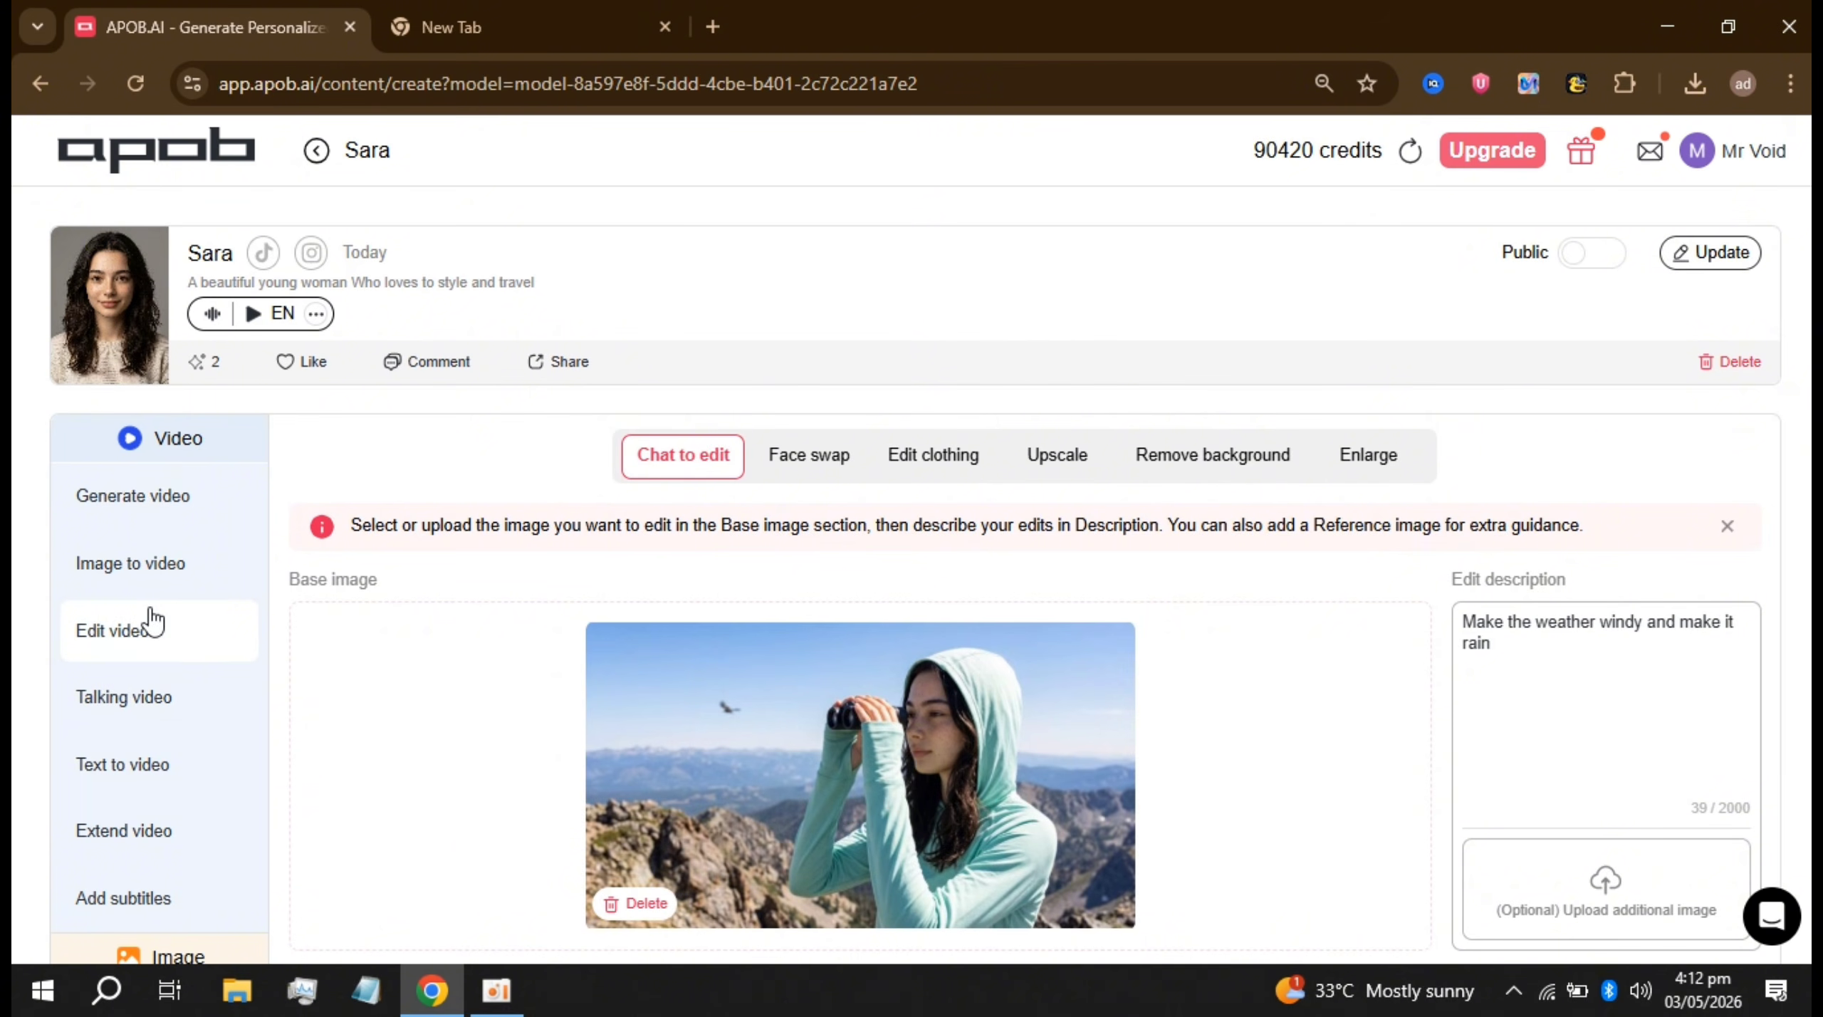
Step: Generate a new 15-second TikTok video storyboard in 9:16 with the topic "Sara is on the beach"
left_click(158, 501)
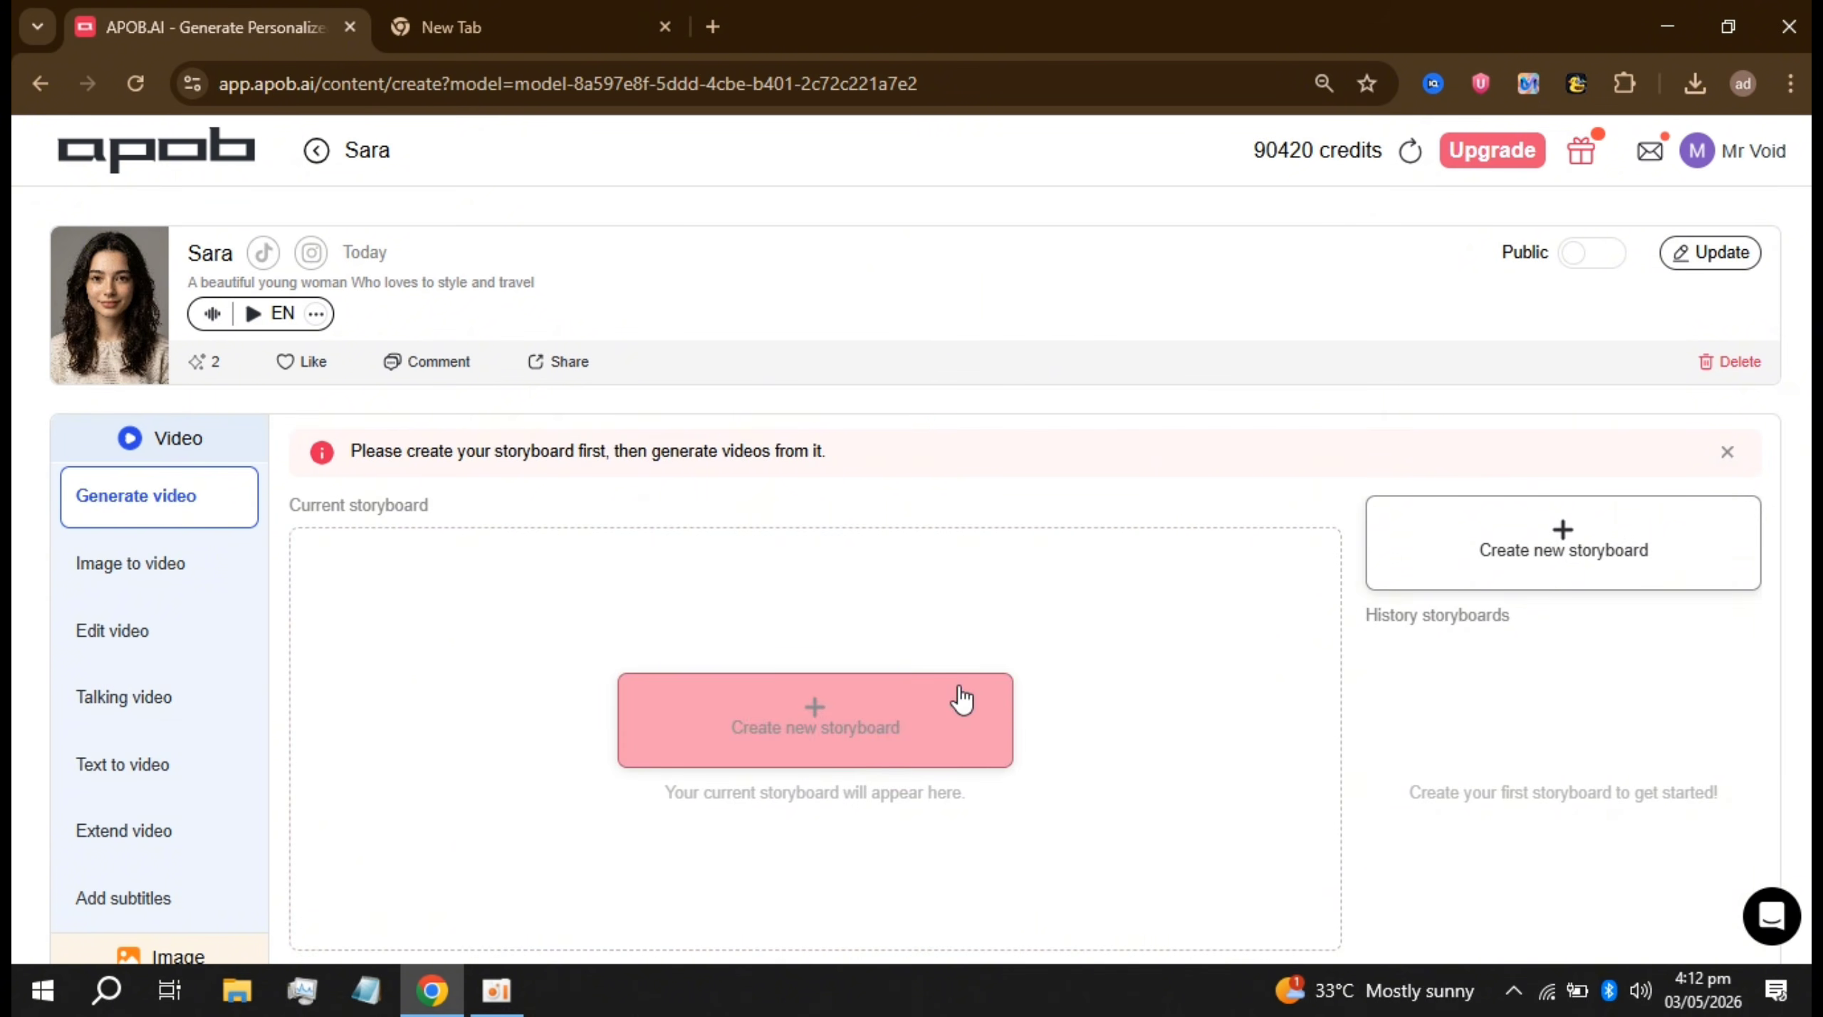
left_click(811, 726)
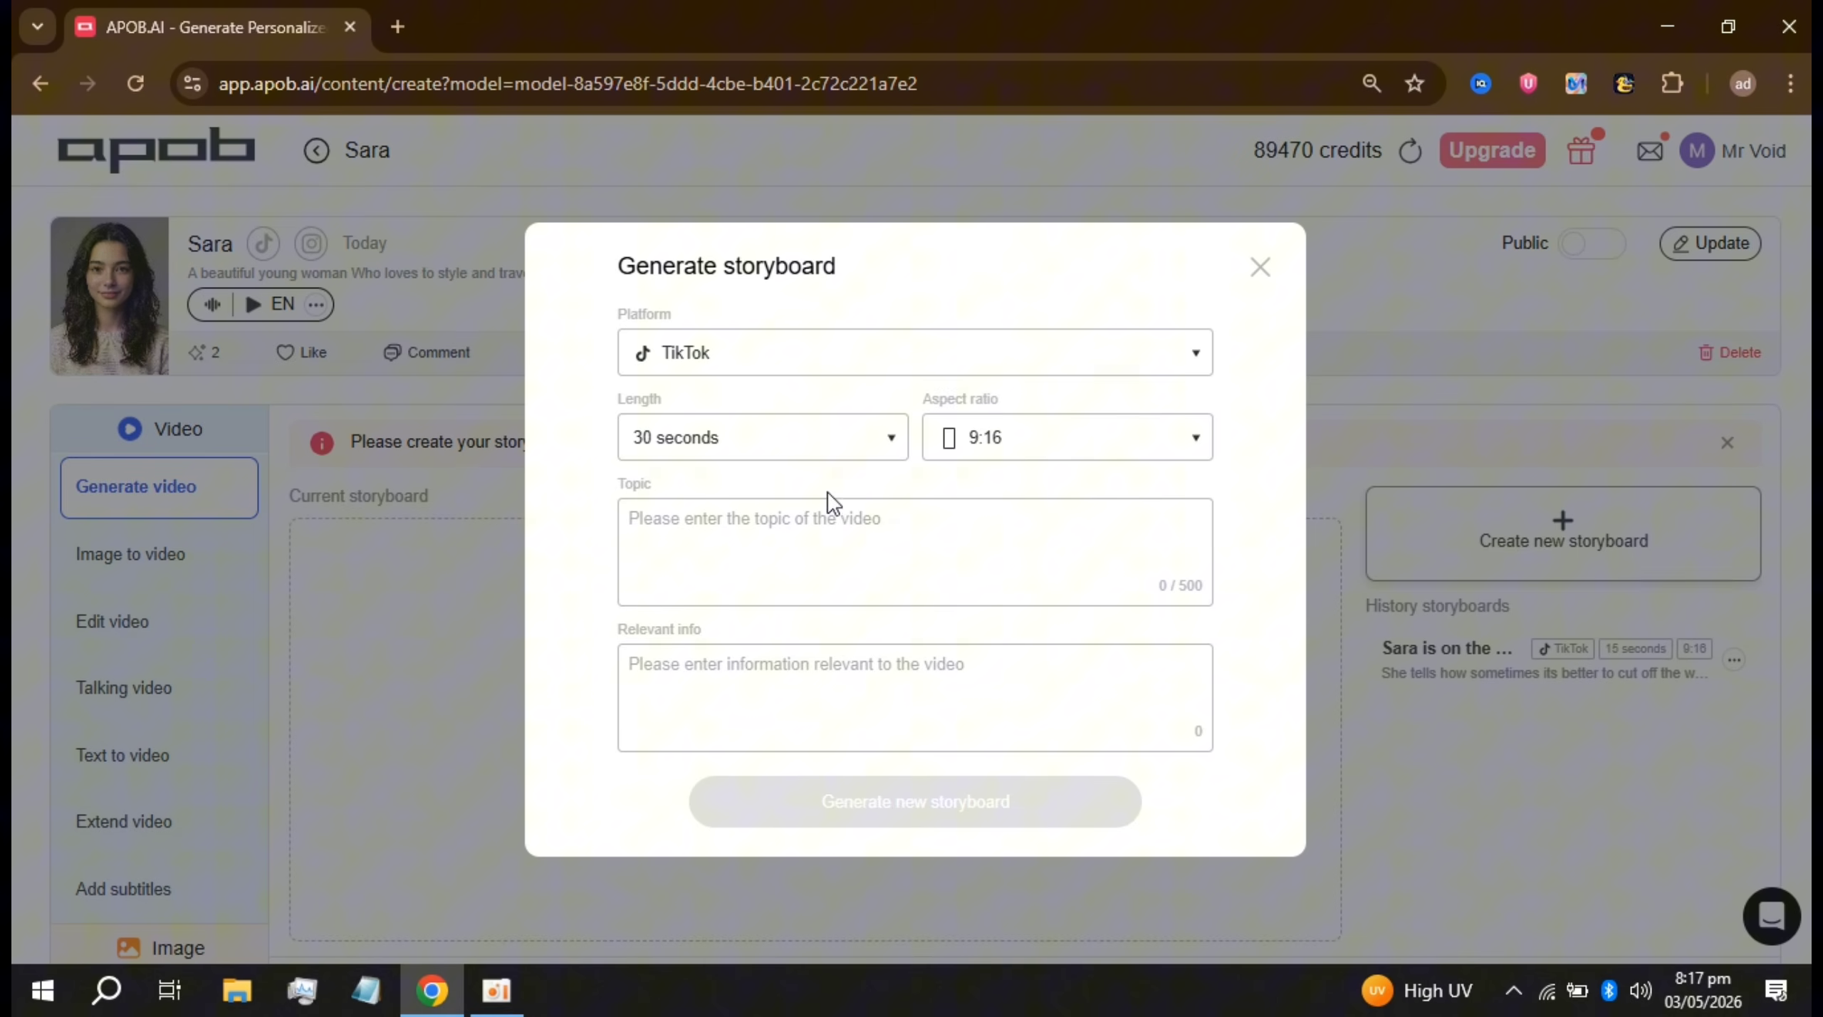
left_click(809, 456)
scroll(781, 685, "down", 2)
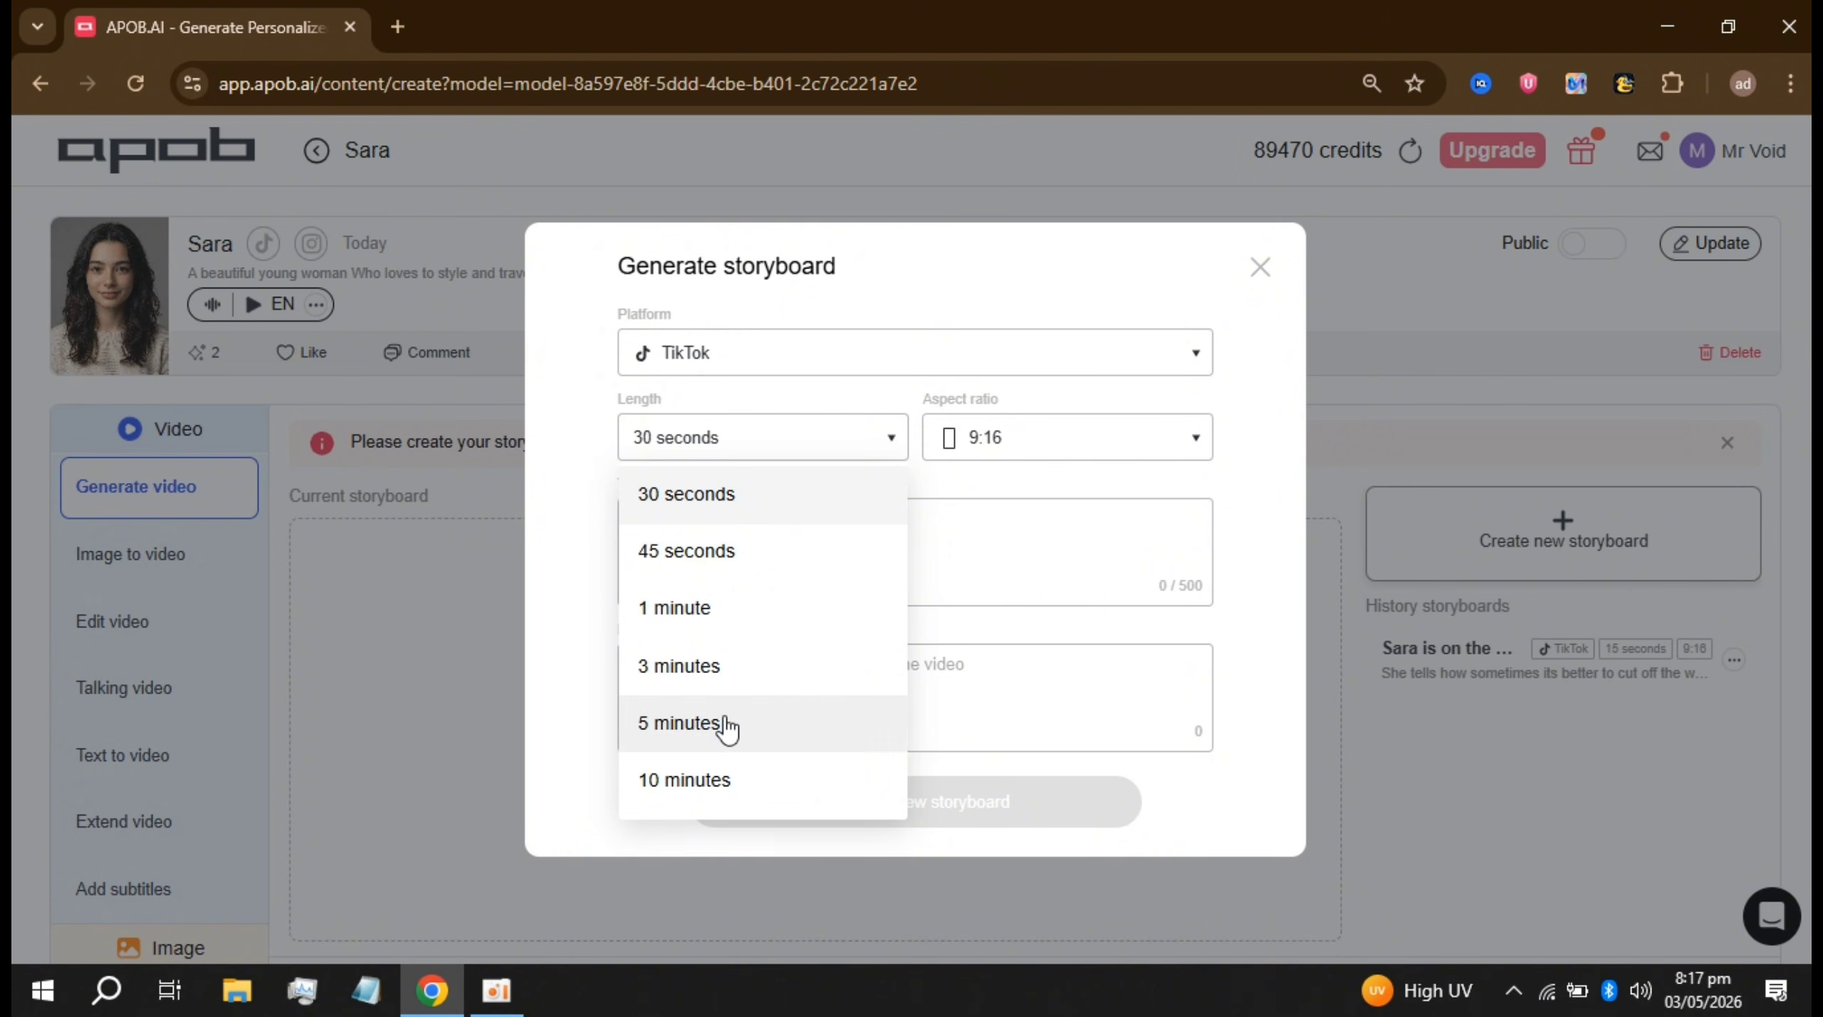
scroll(768, 619, "up", 2)
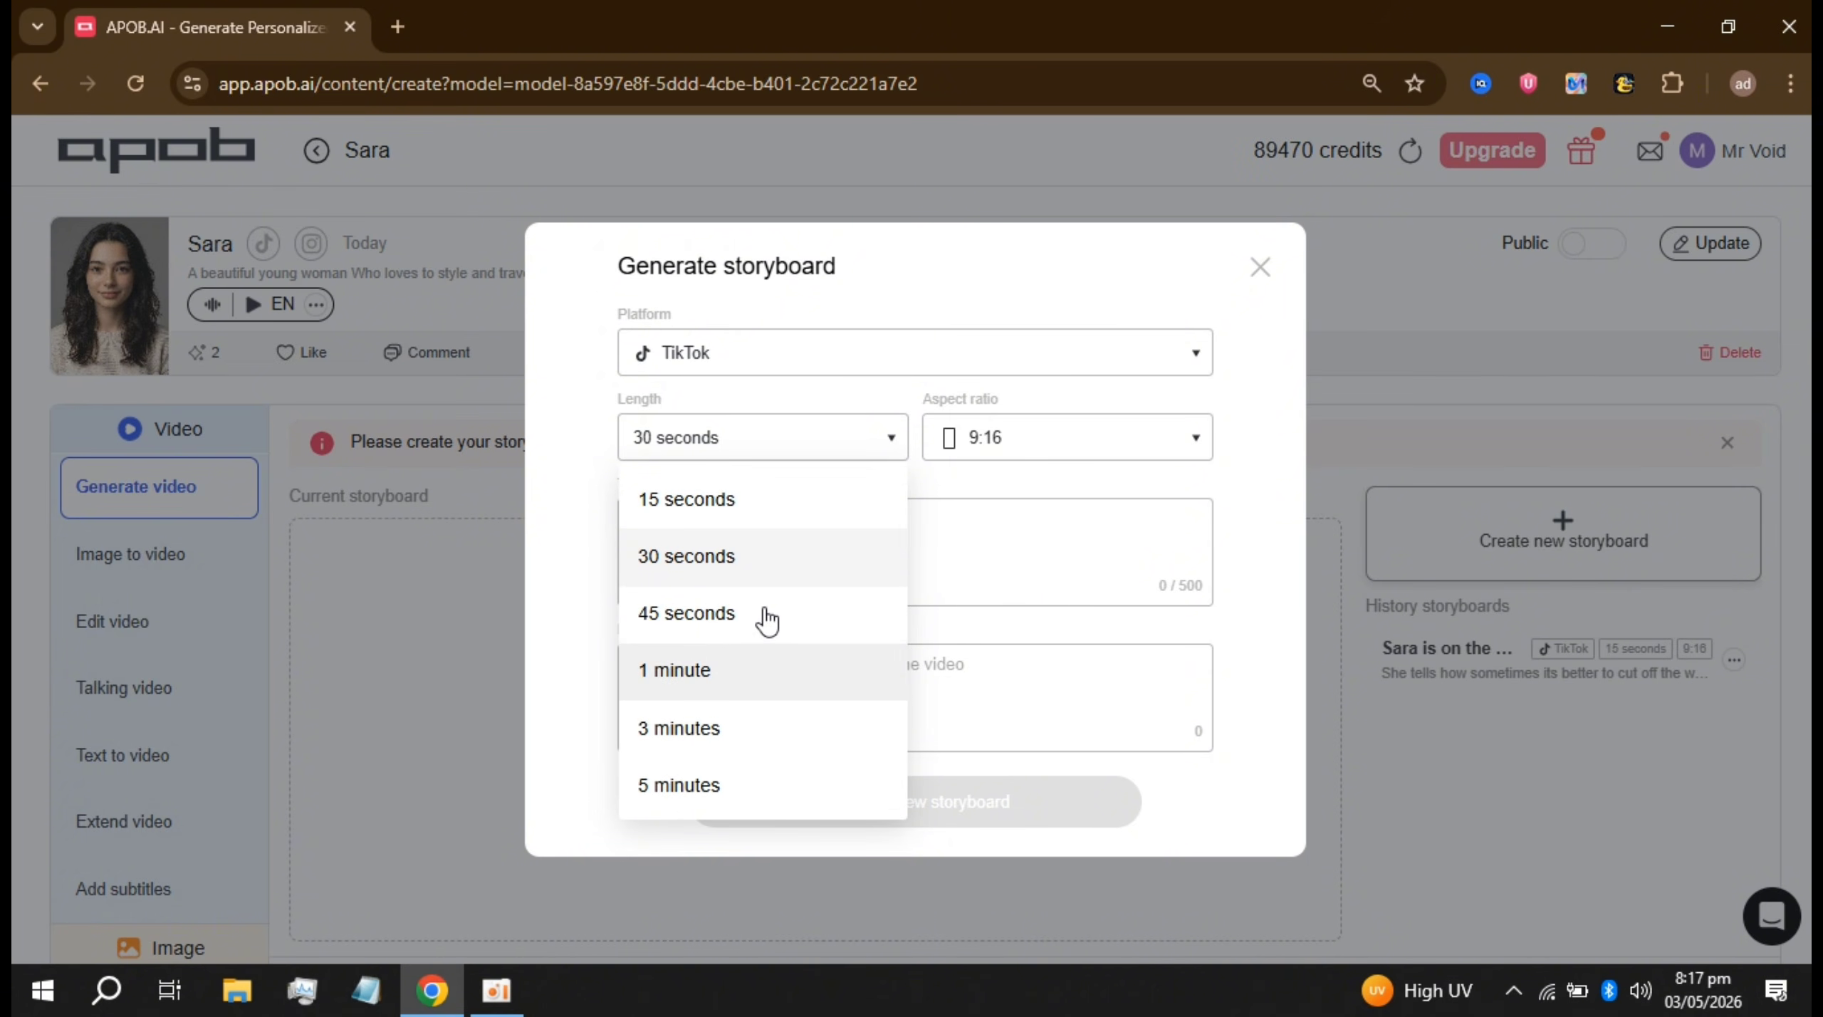
left_click(738, 500)
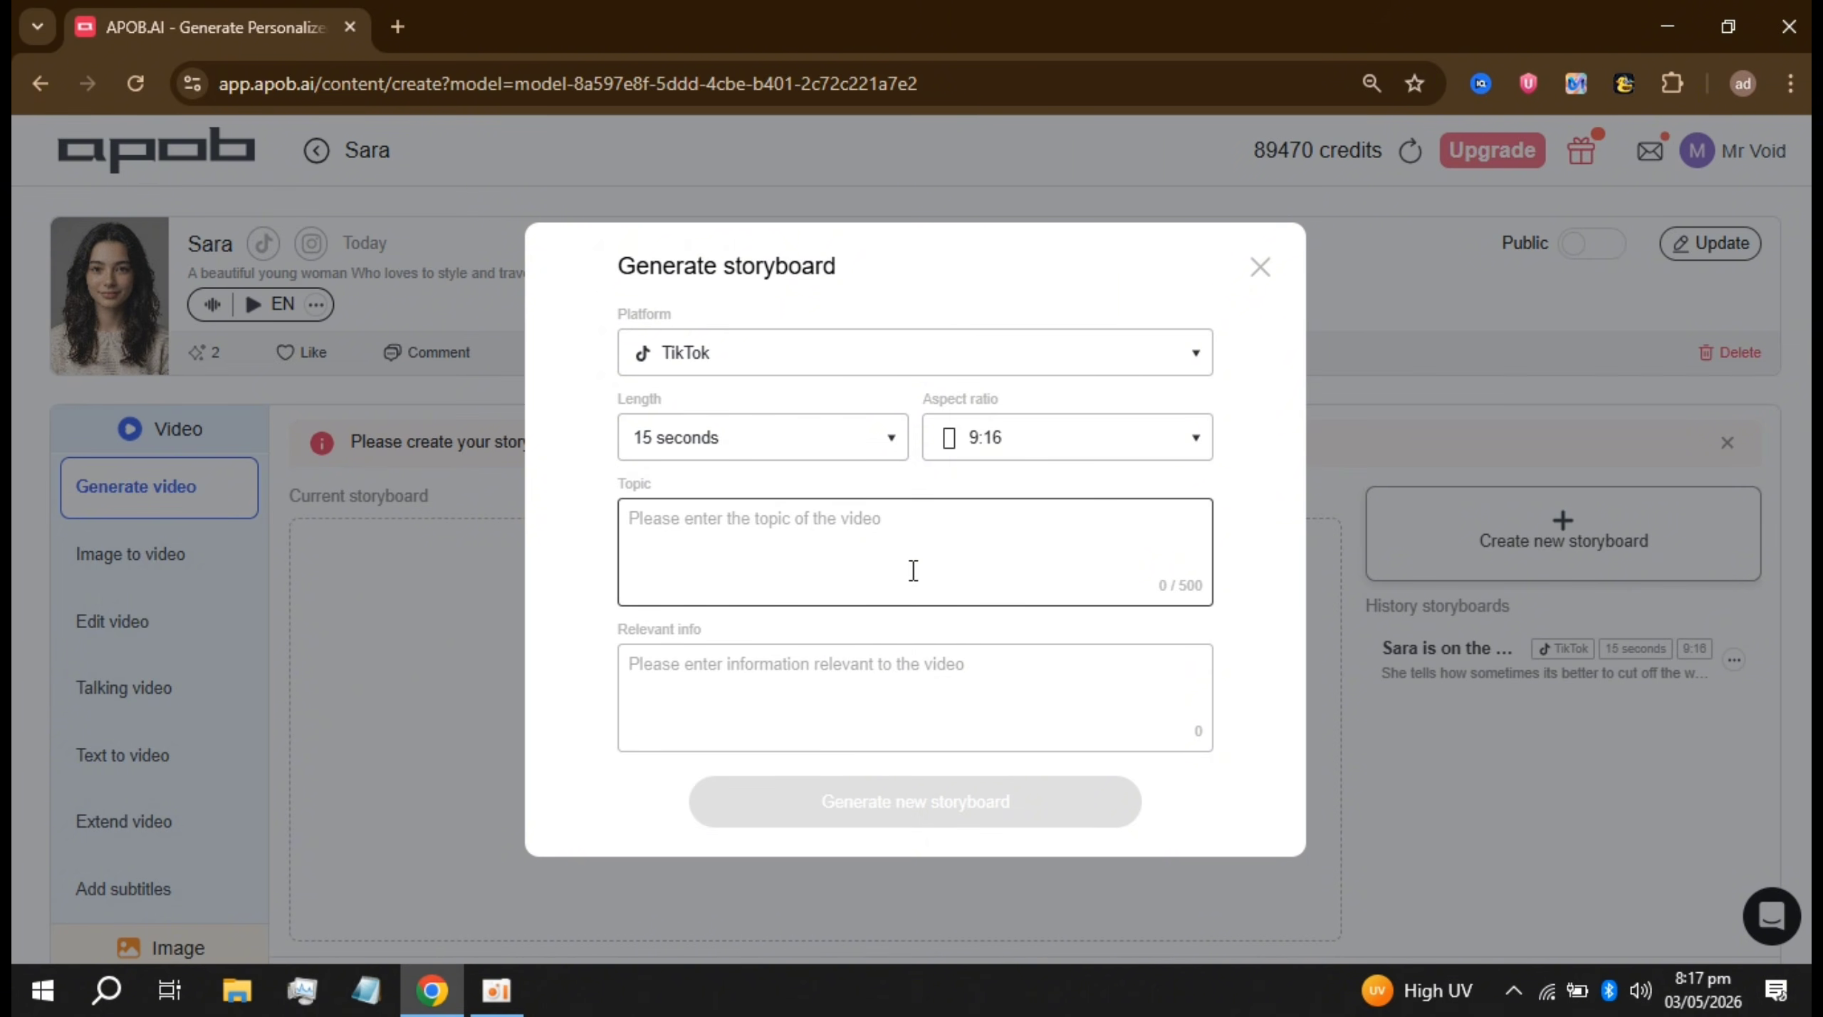
type("Sara is on the")
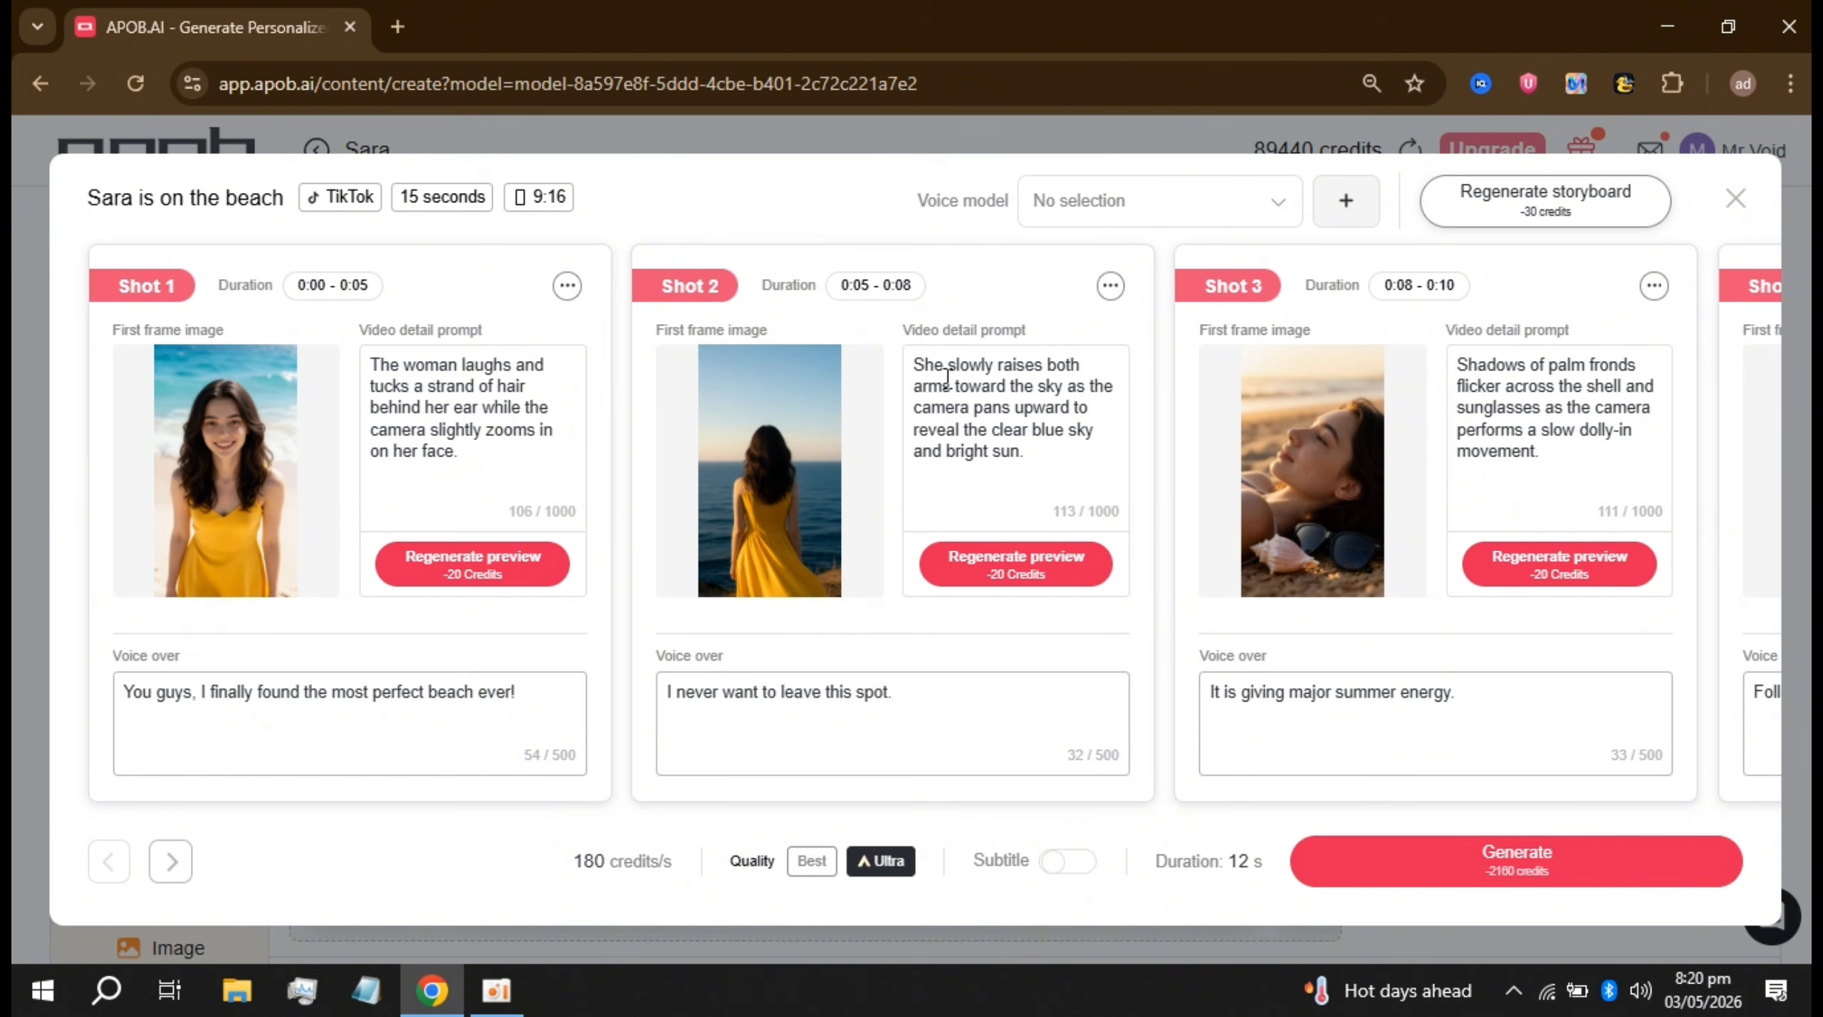
Step: Assign Sara as the voice model of the beach storyboard and generate its video
left_click(1259, 183)
left_click(820, 368)
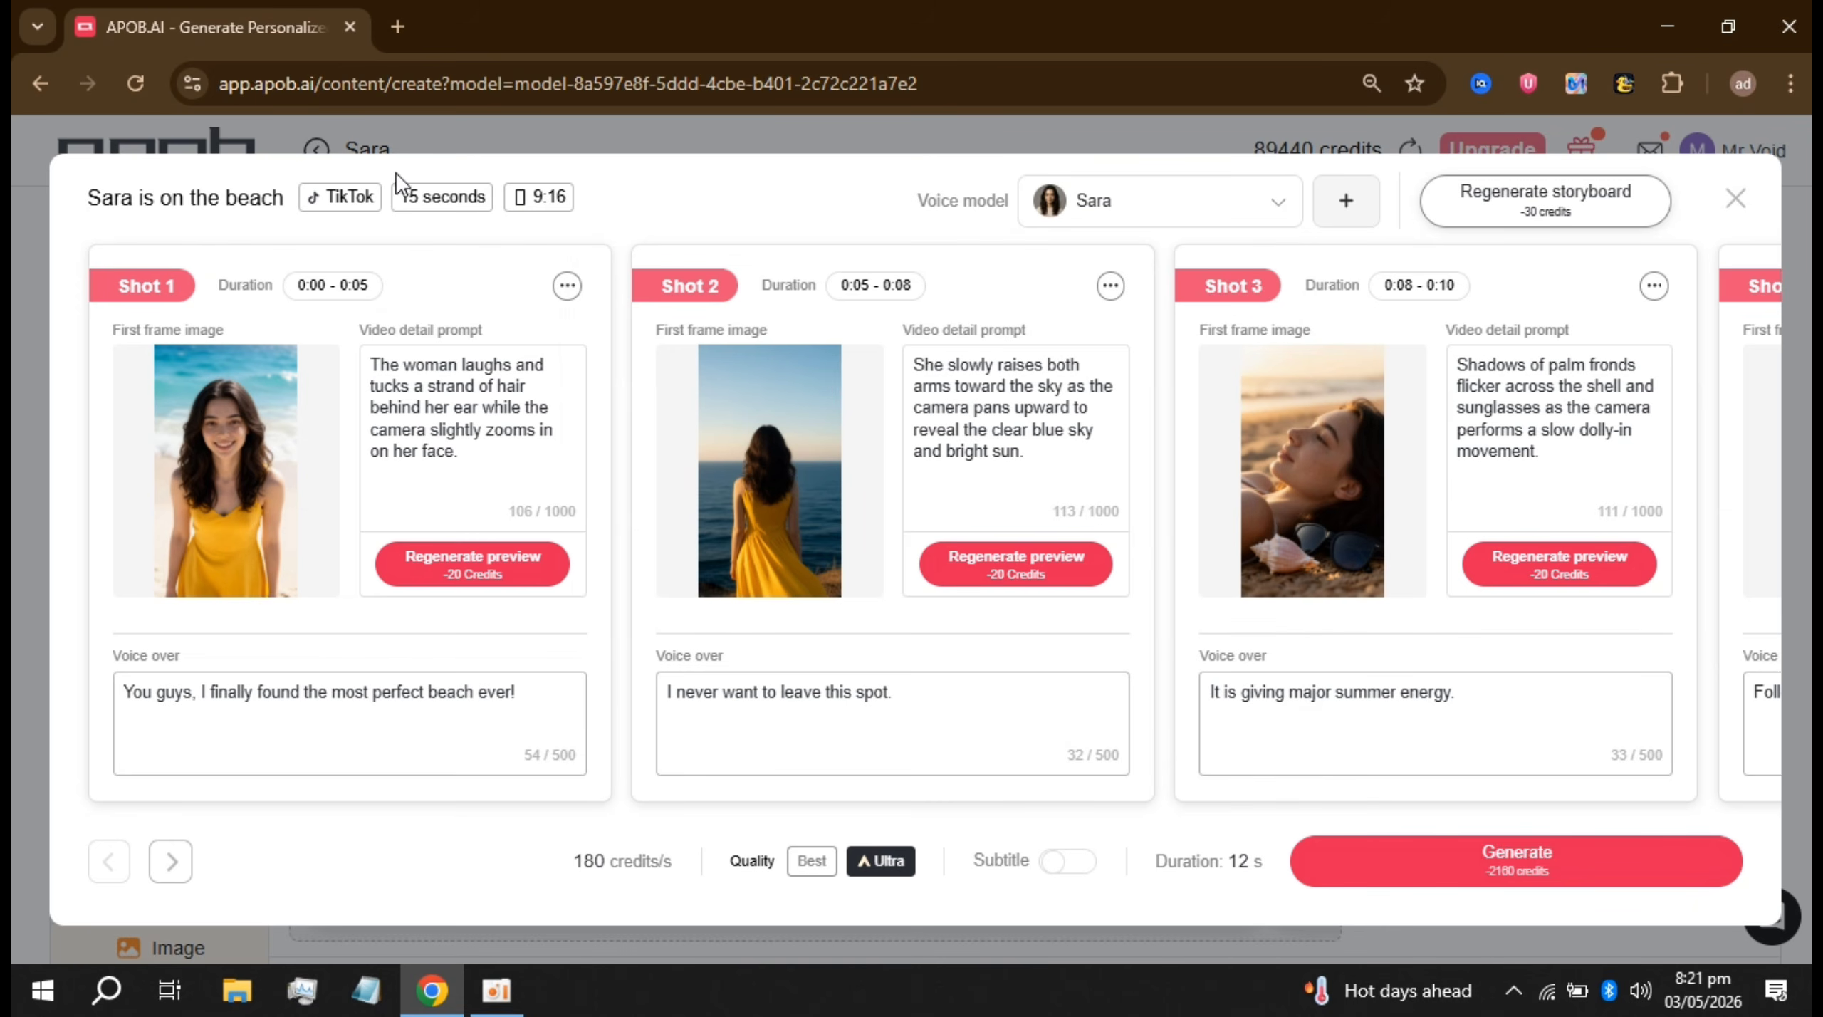
left_click(1438, 854)
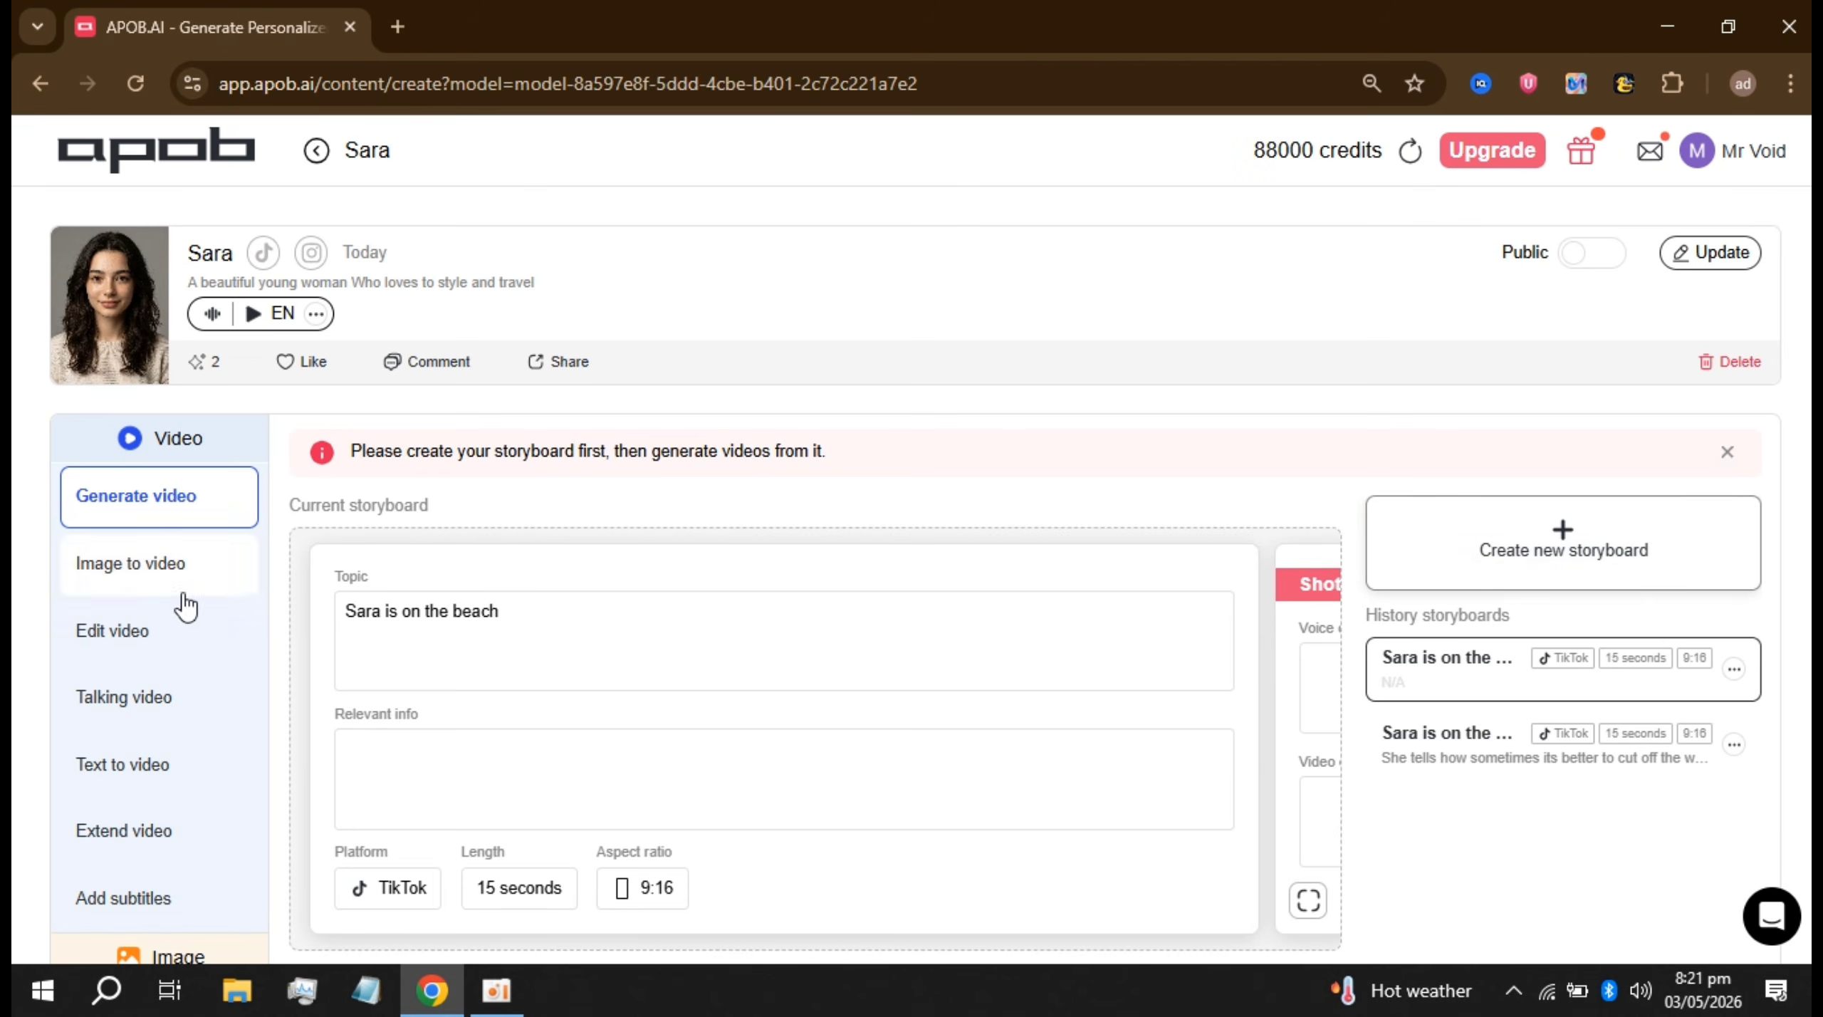
Step: Generate a text-to-video clip of Sara drinking a coconut on a park bench, with Sunny day weather and Ultra S quality
left_click(125, 766)
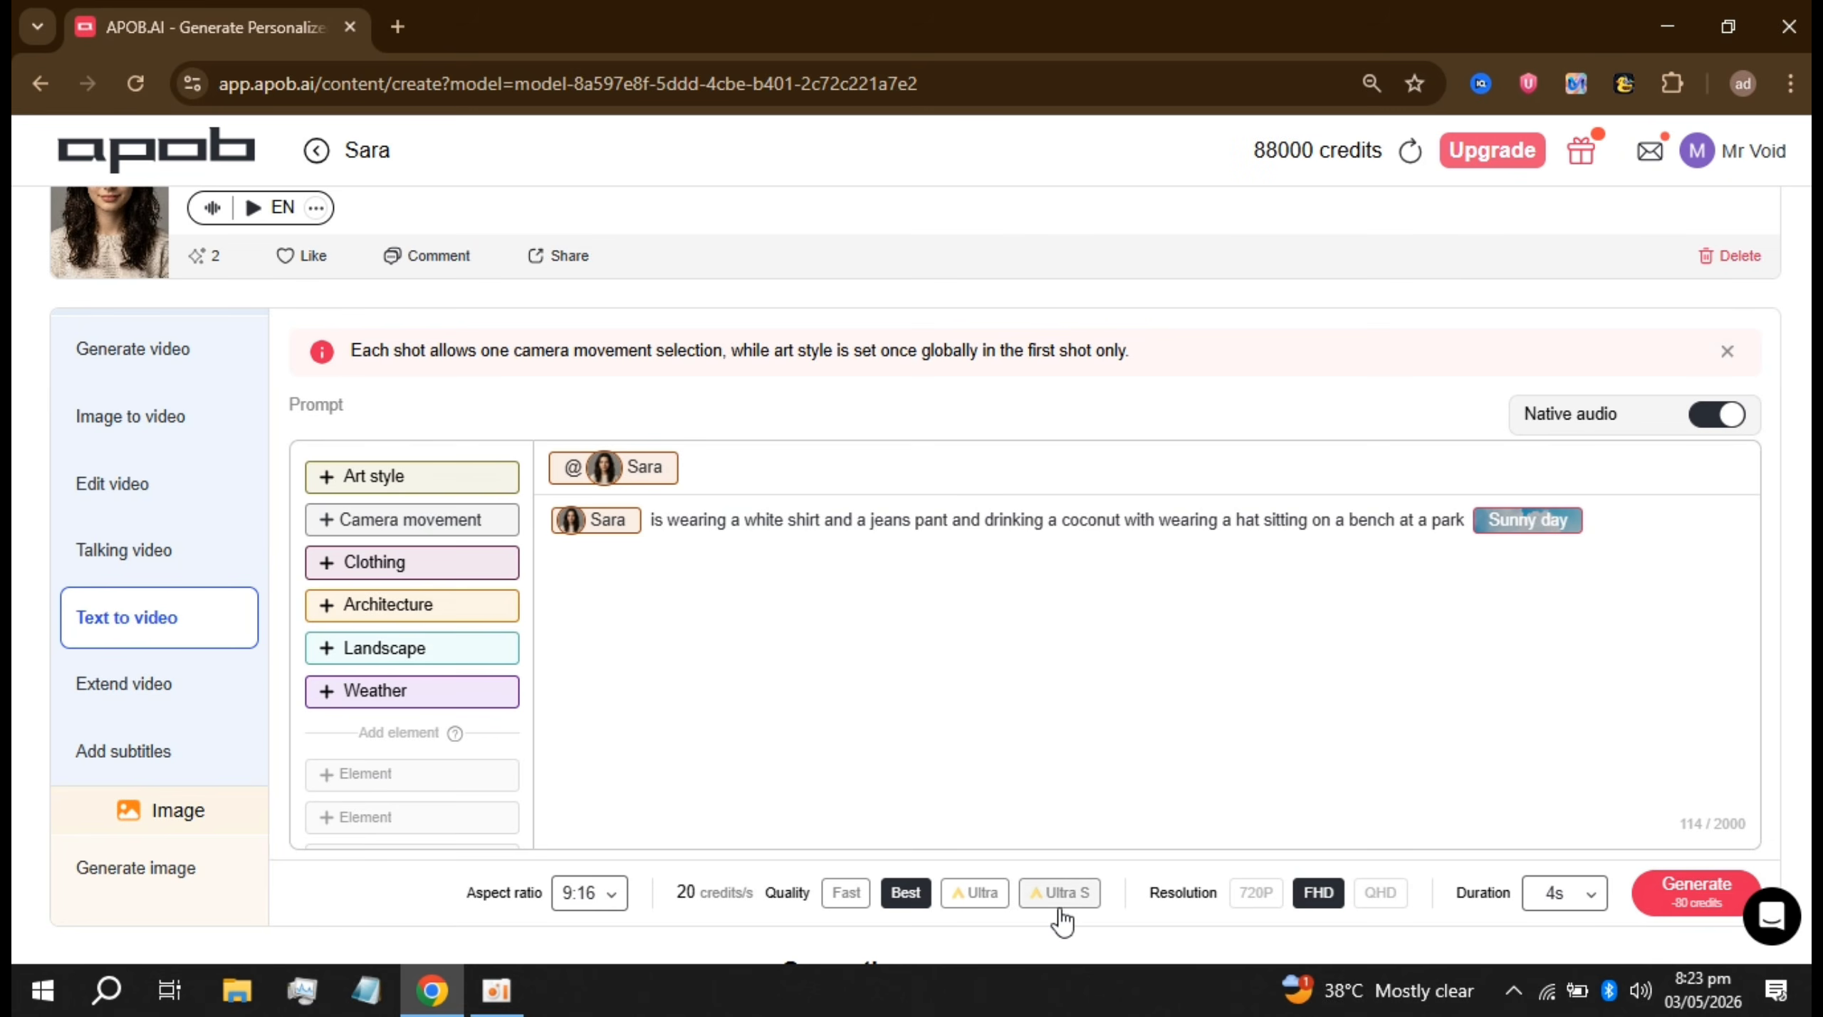
left_click(1062, 894)
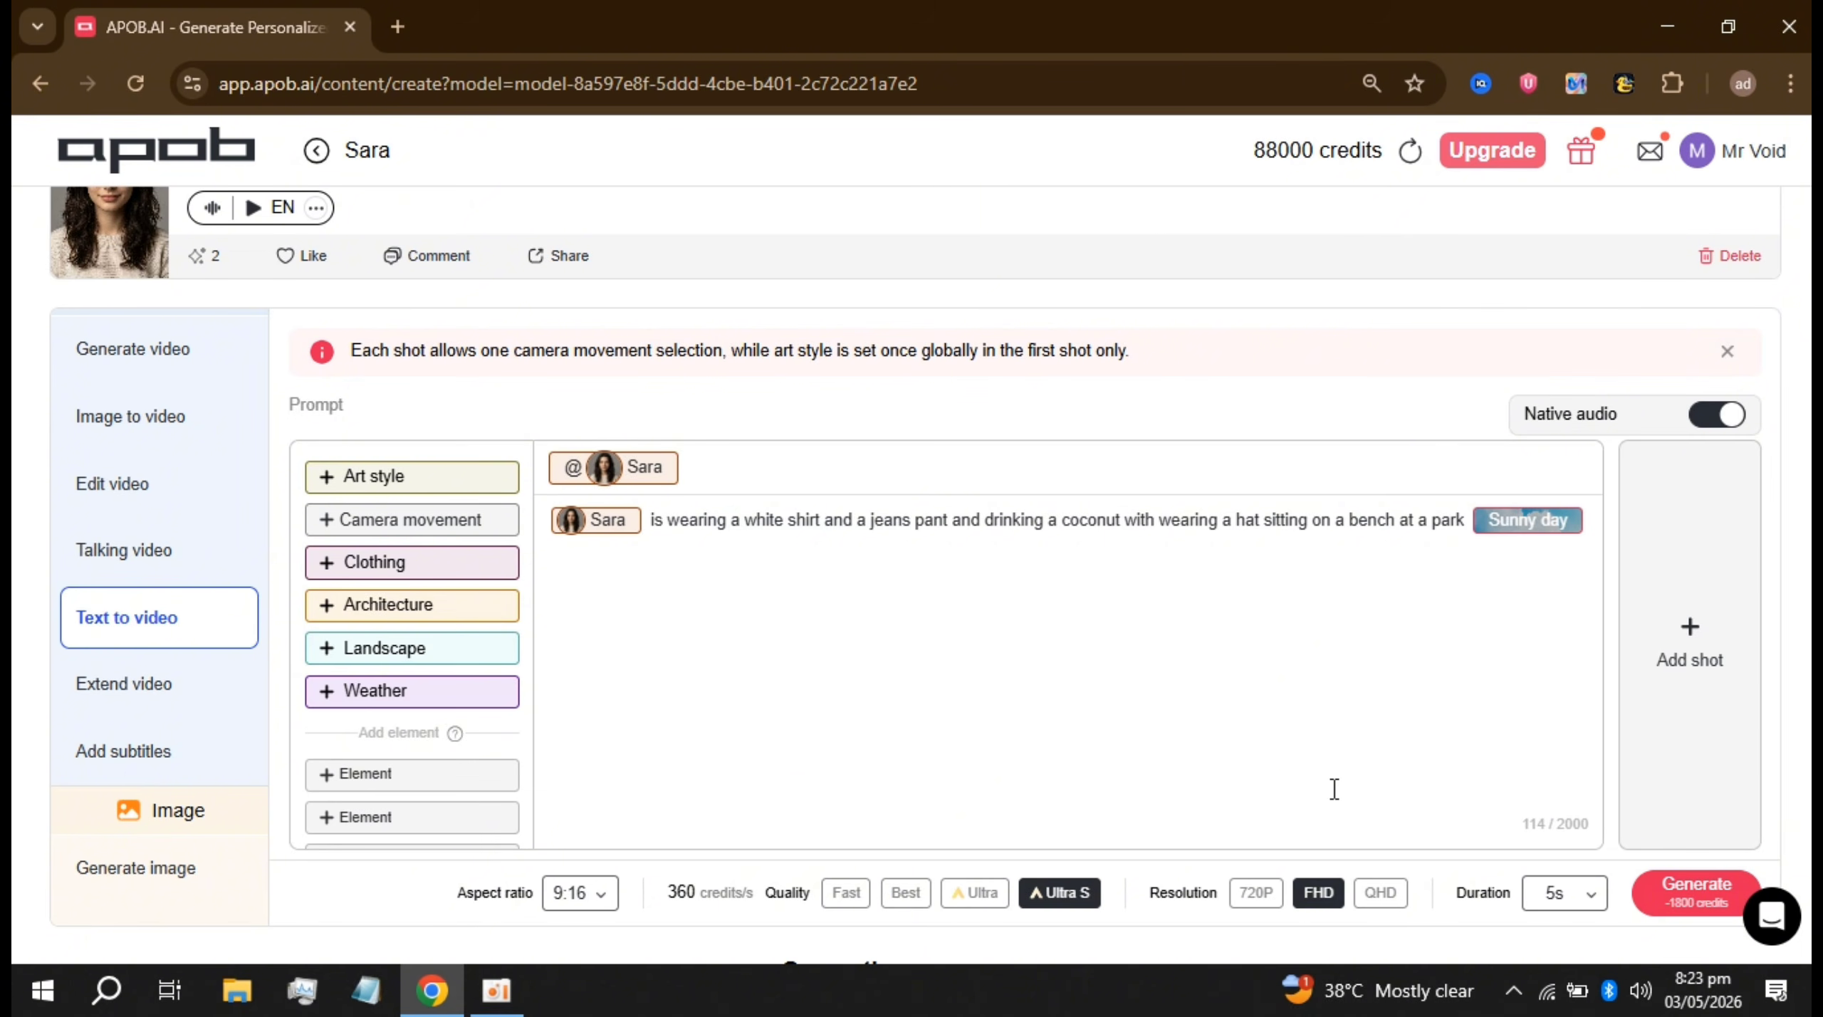
left_click(1697, 893)
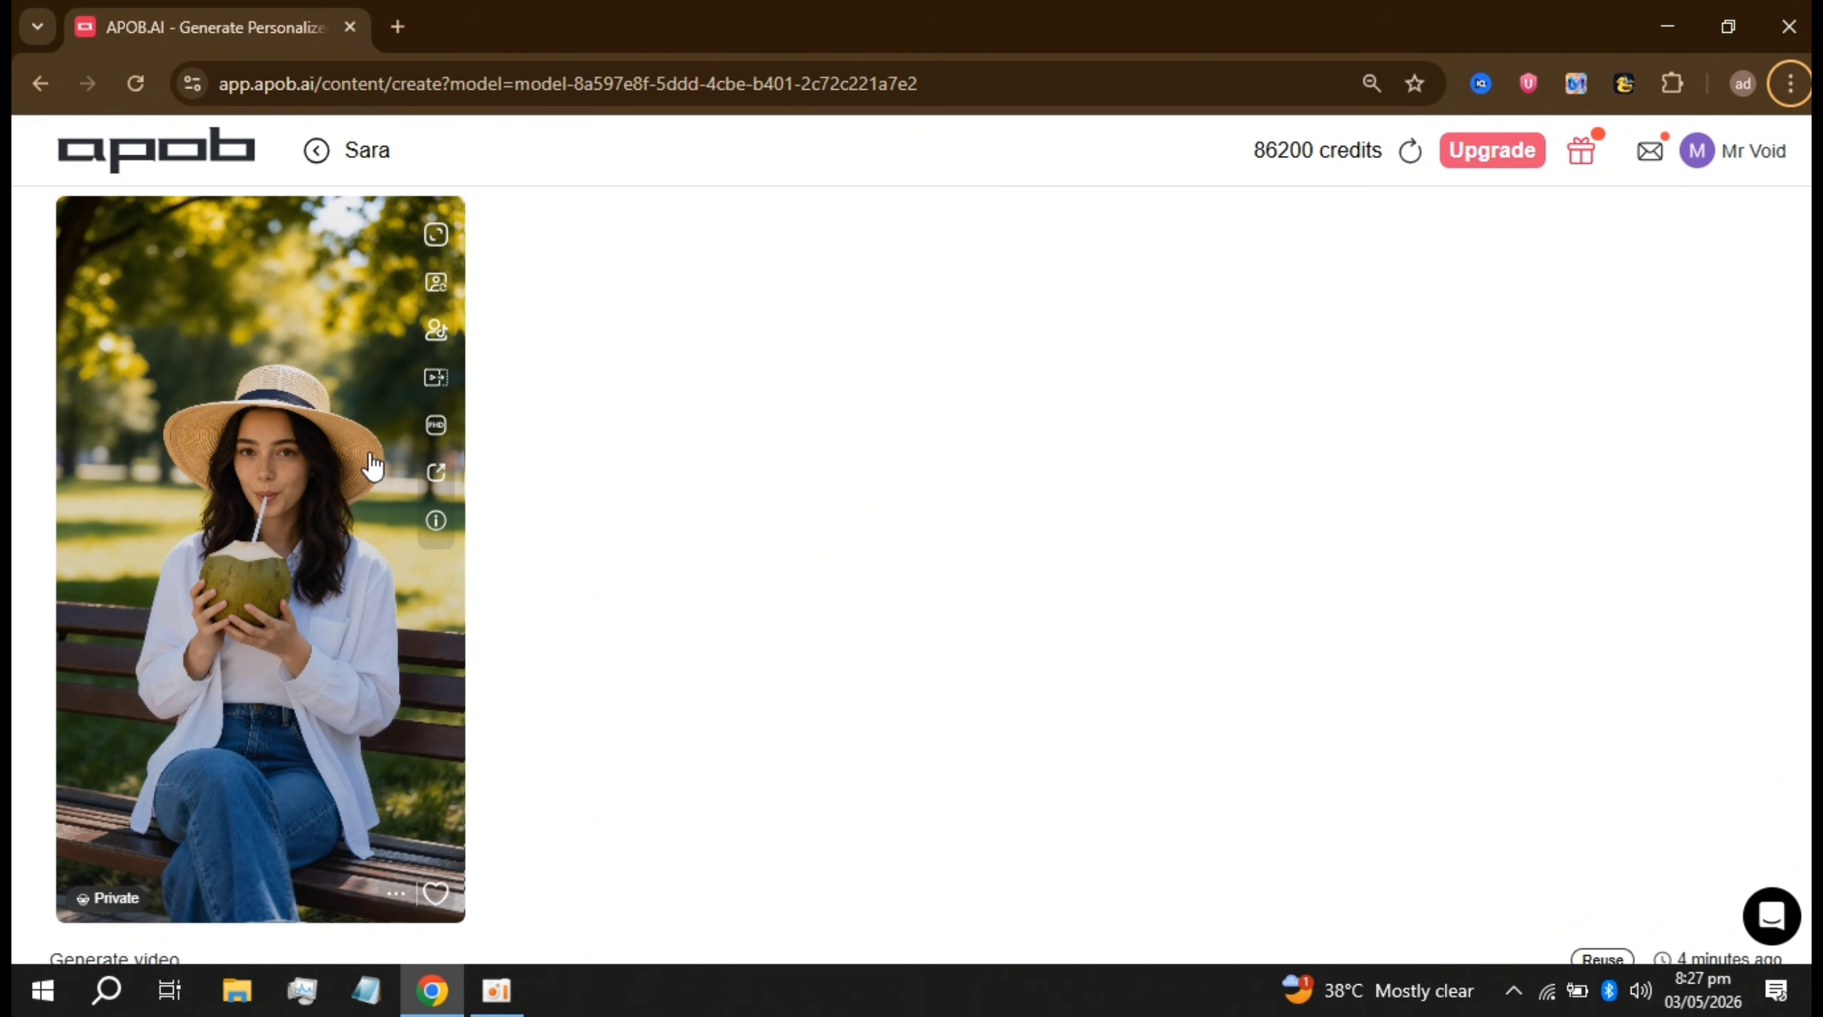
Step: Review the text-to-video settings and read the explanation of adding elements to a scene
scroll(602, 594, "up", 10)
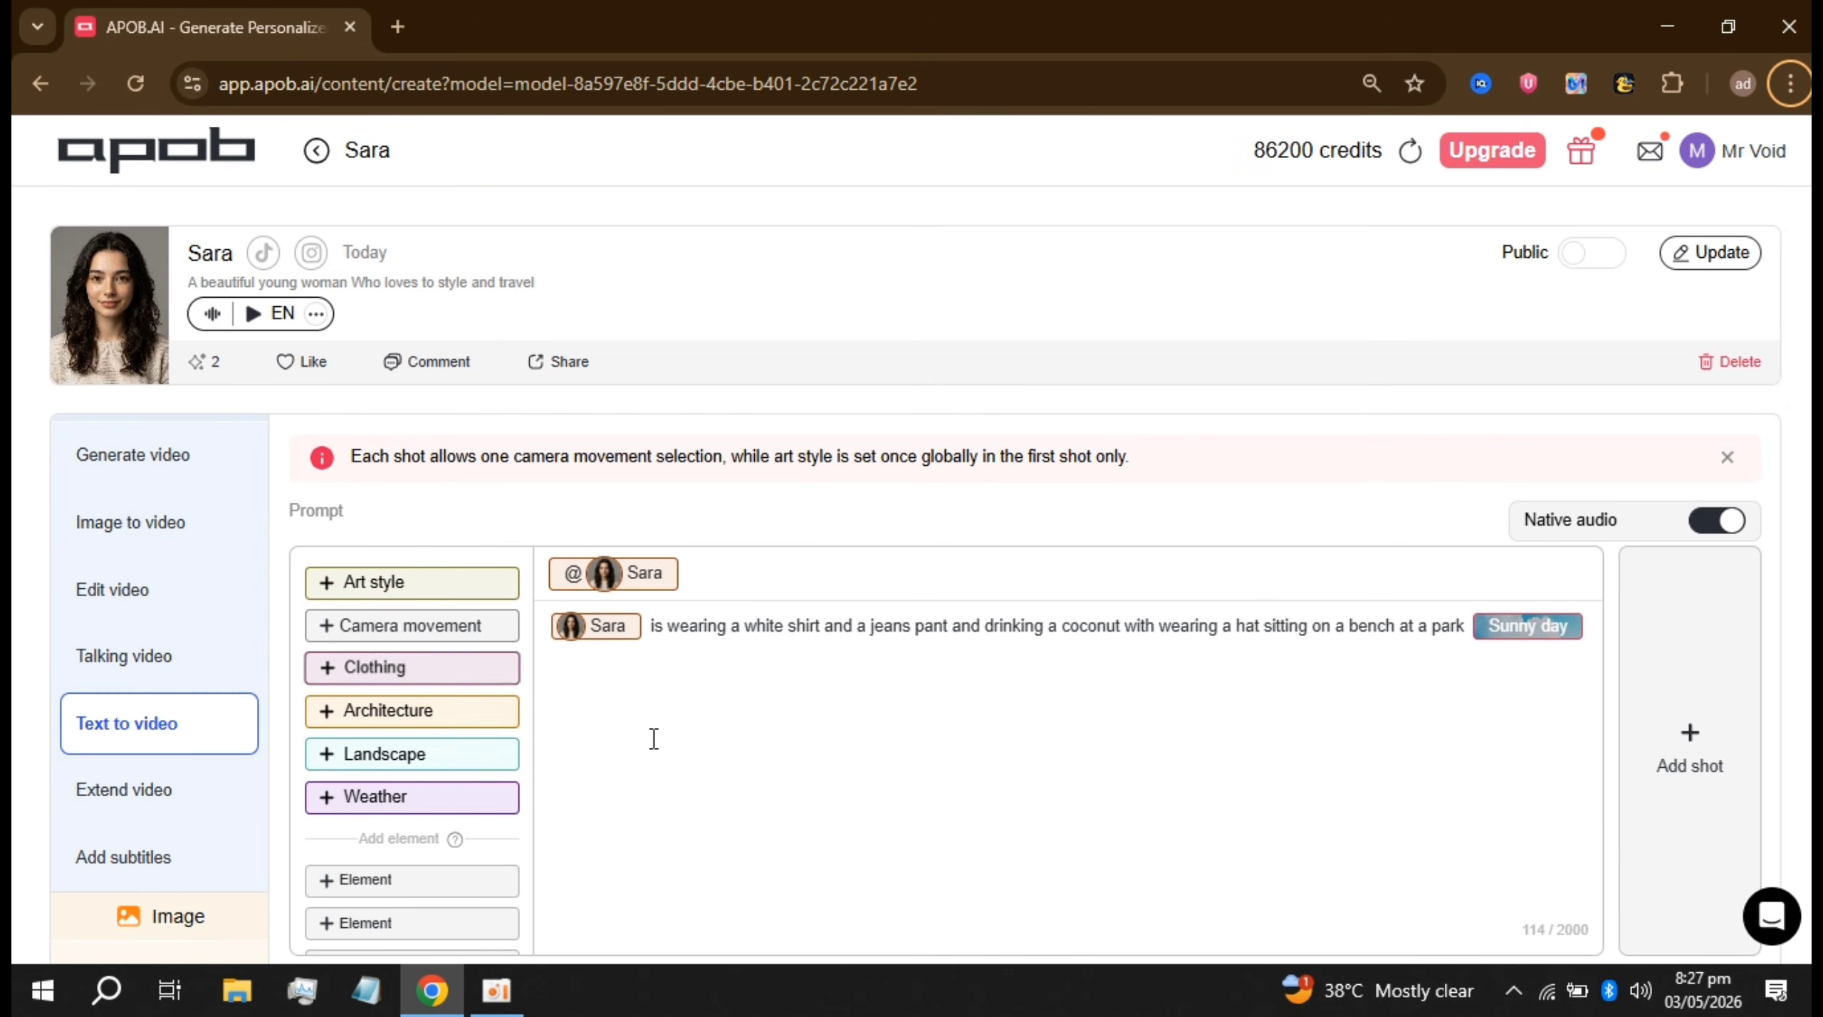
scroll(651, 736, "down", 1)
scroll(655, 738, "down", 2)
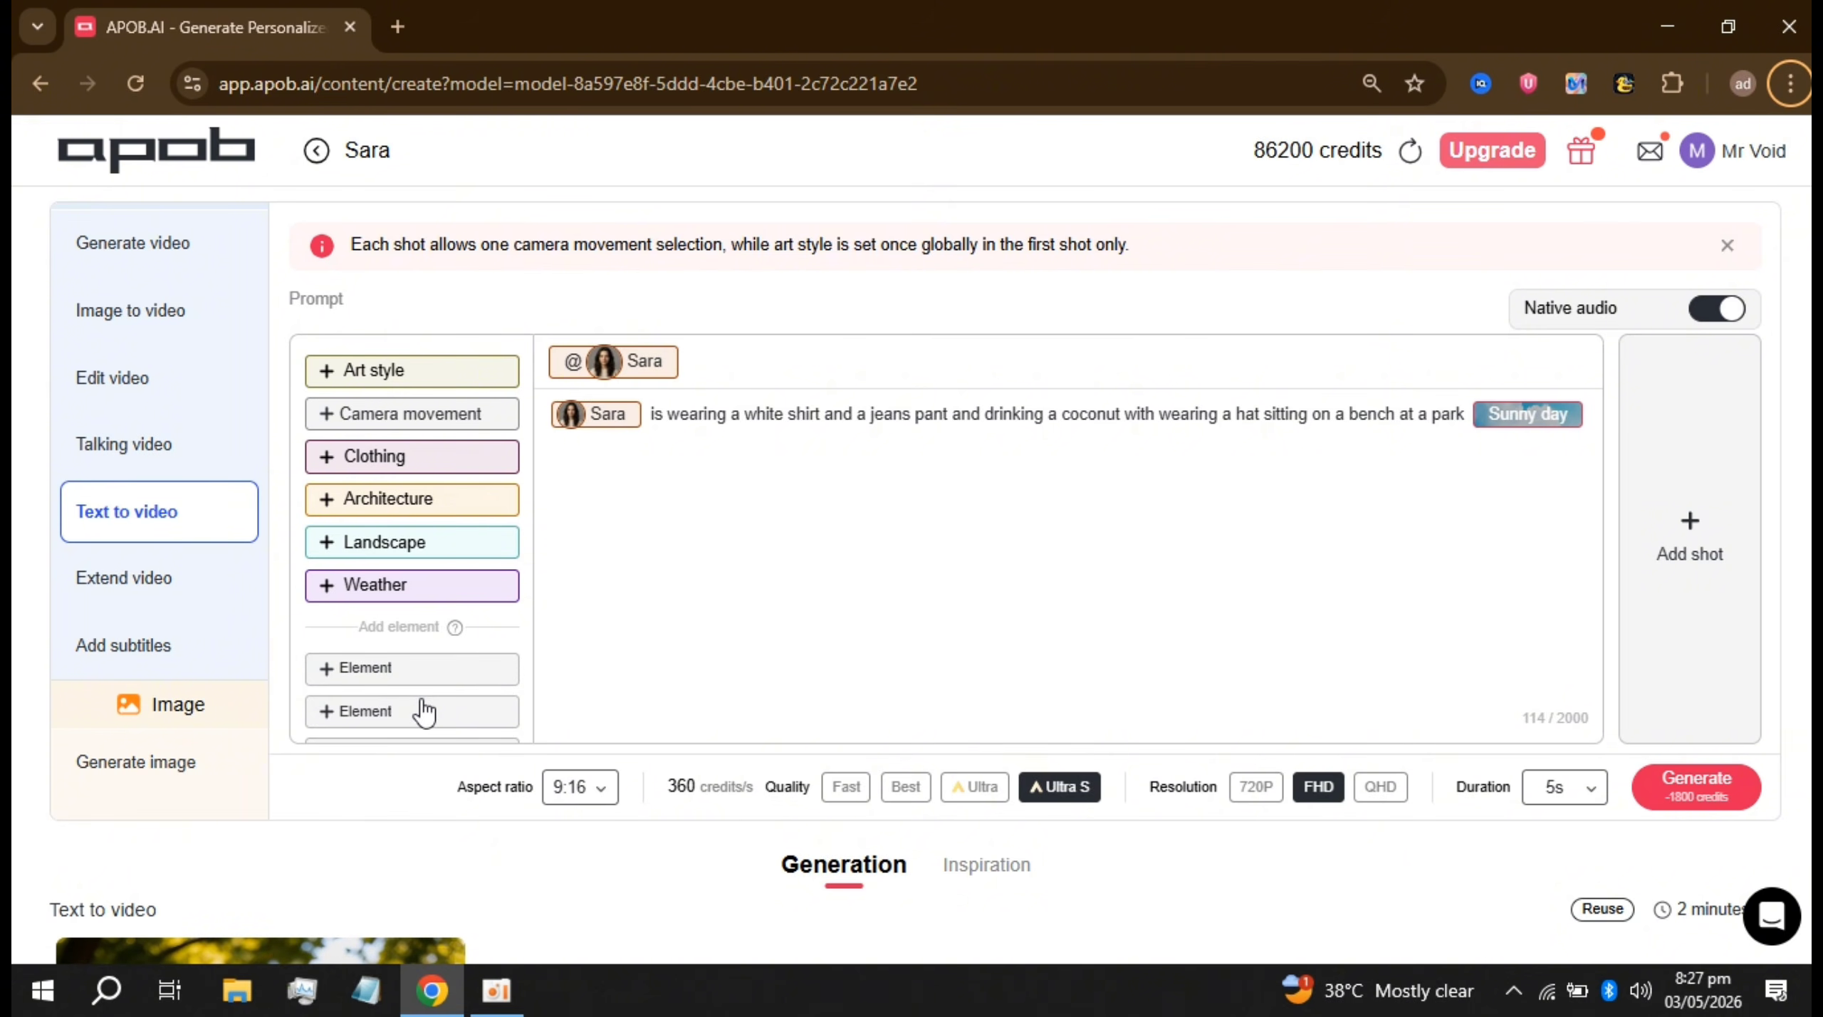
scroll(573, 675, "down", 1)
scroll(574, 676, "up", 2)
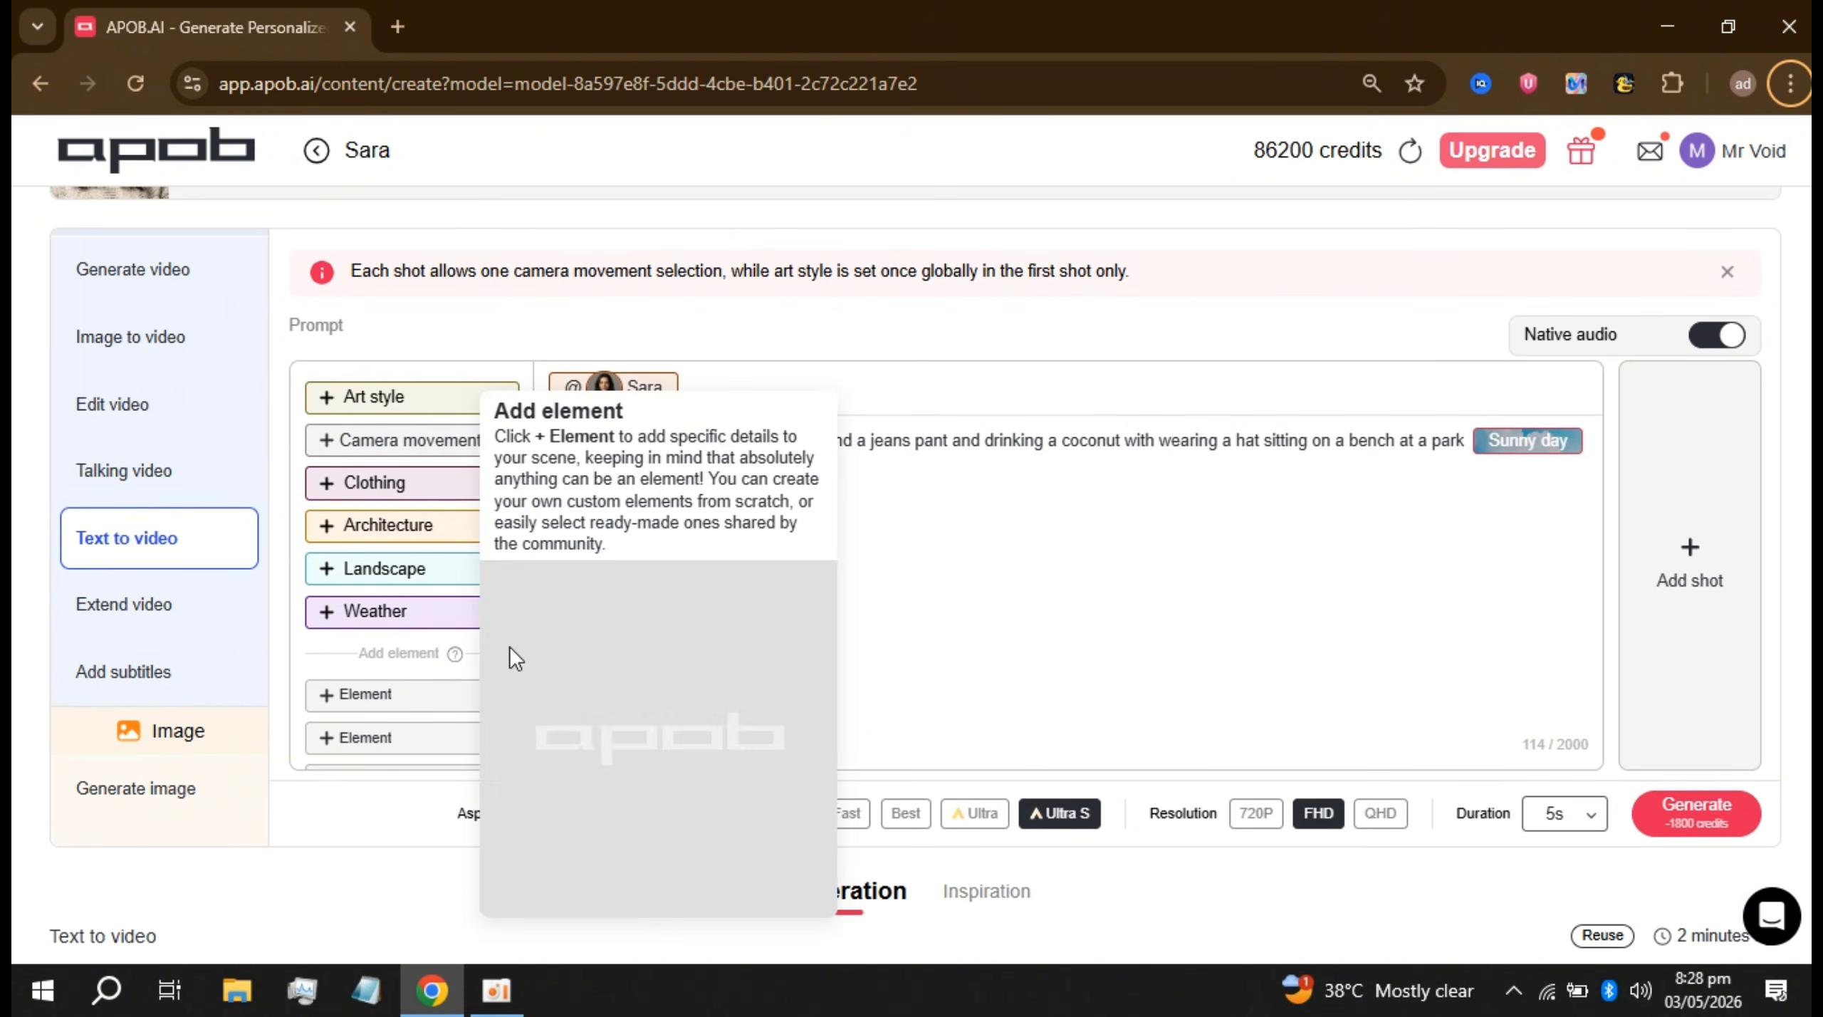
Step: Set up a video character edit with the uploaded dancing clip as original video and Sara's Spider-Man costume picture as reference image
left_click(107, 404)
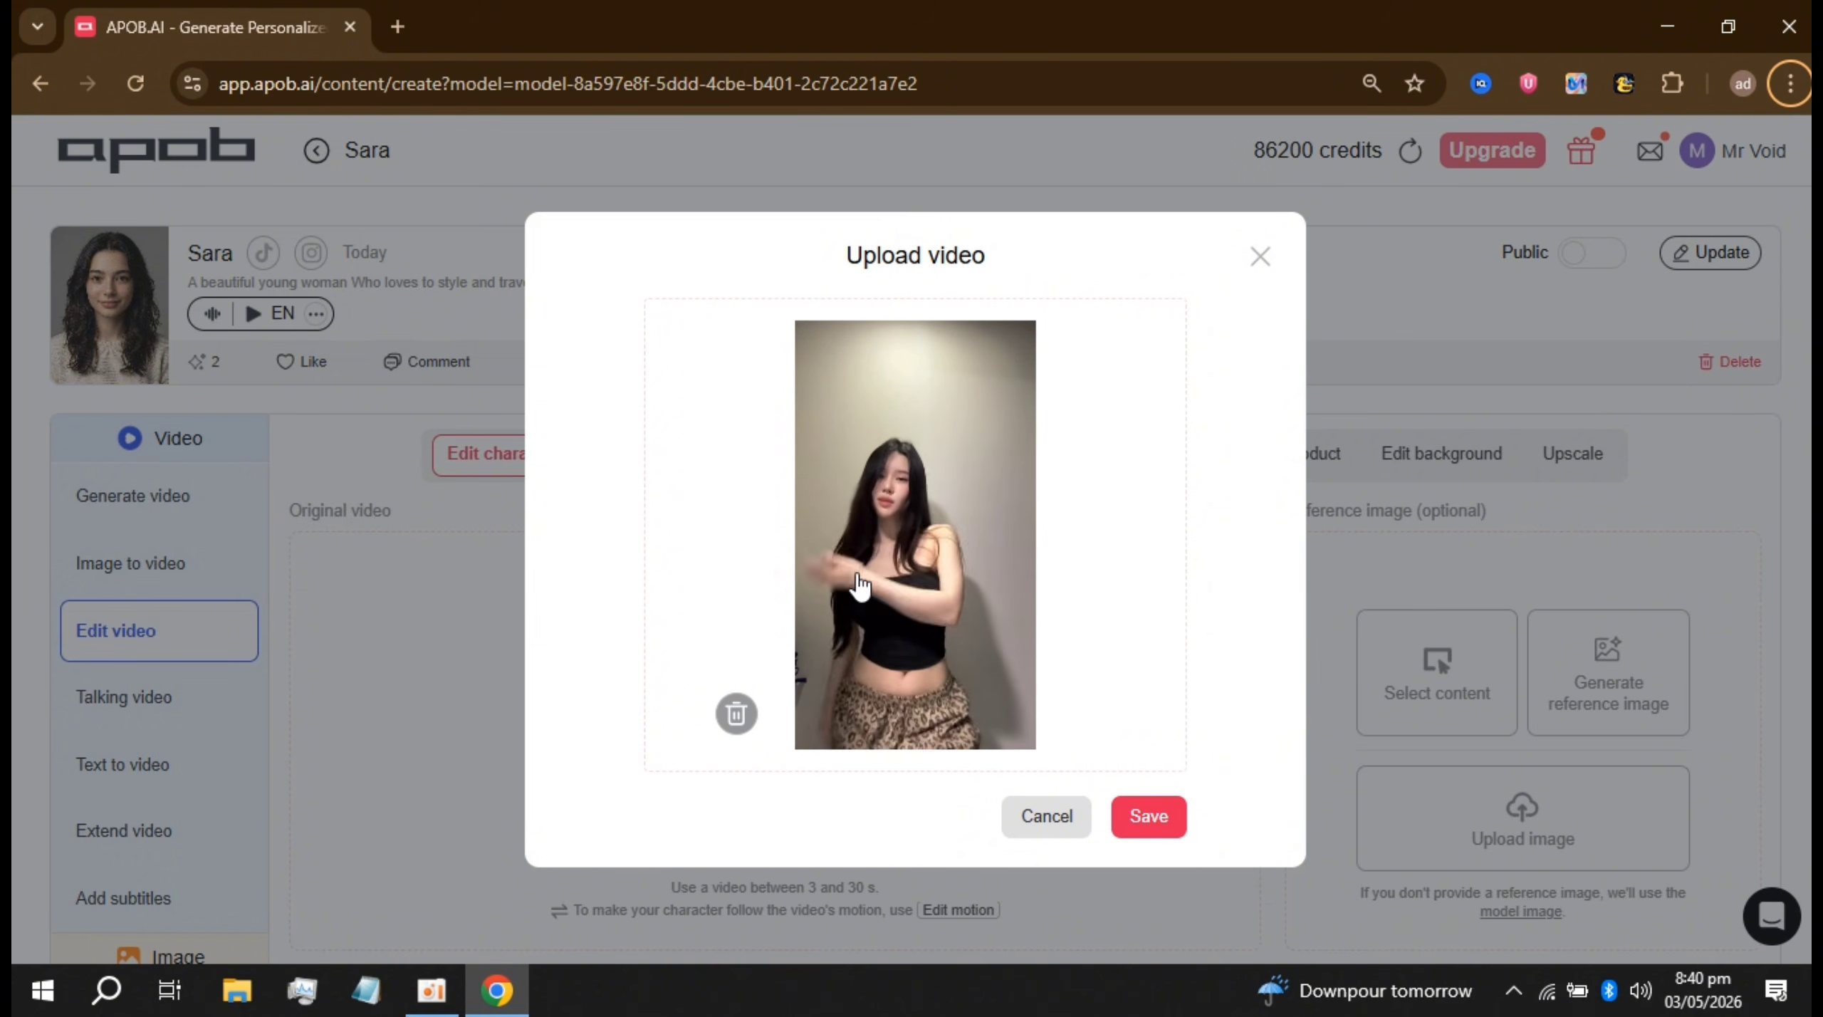
left_click(1149, 817)
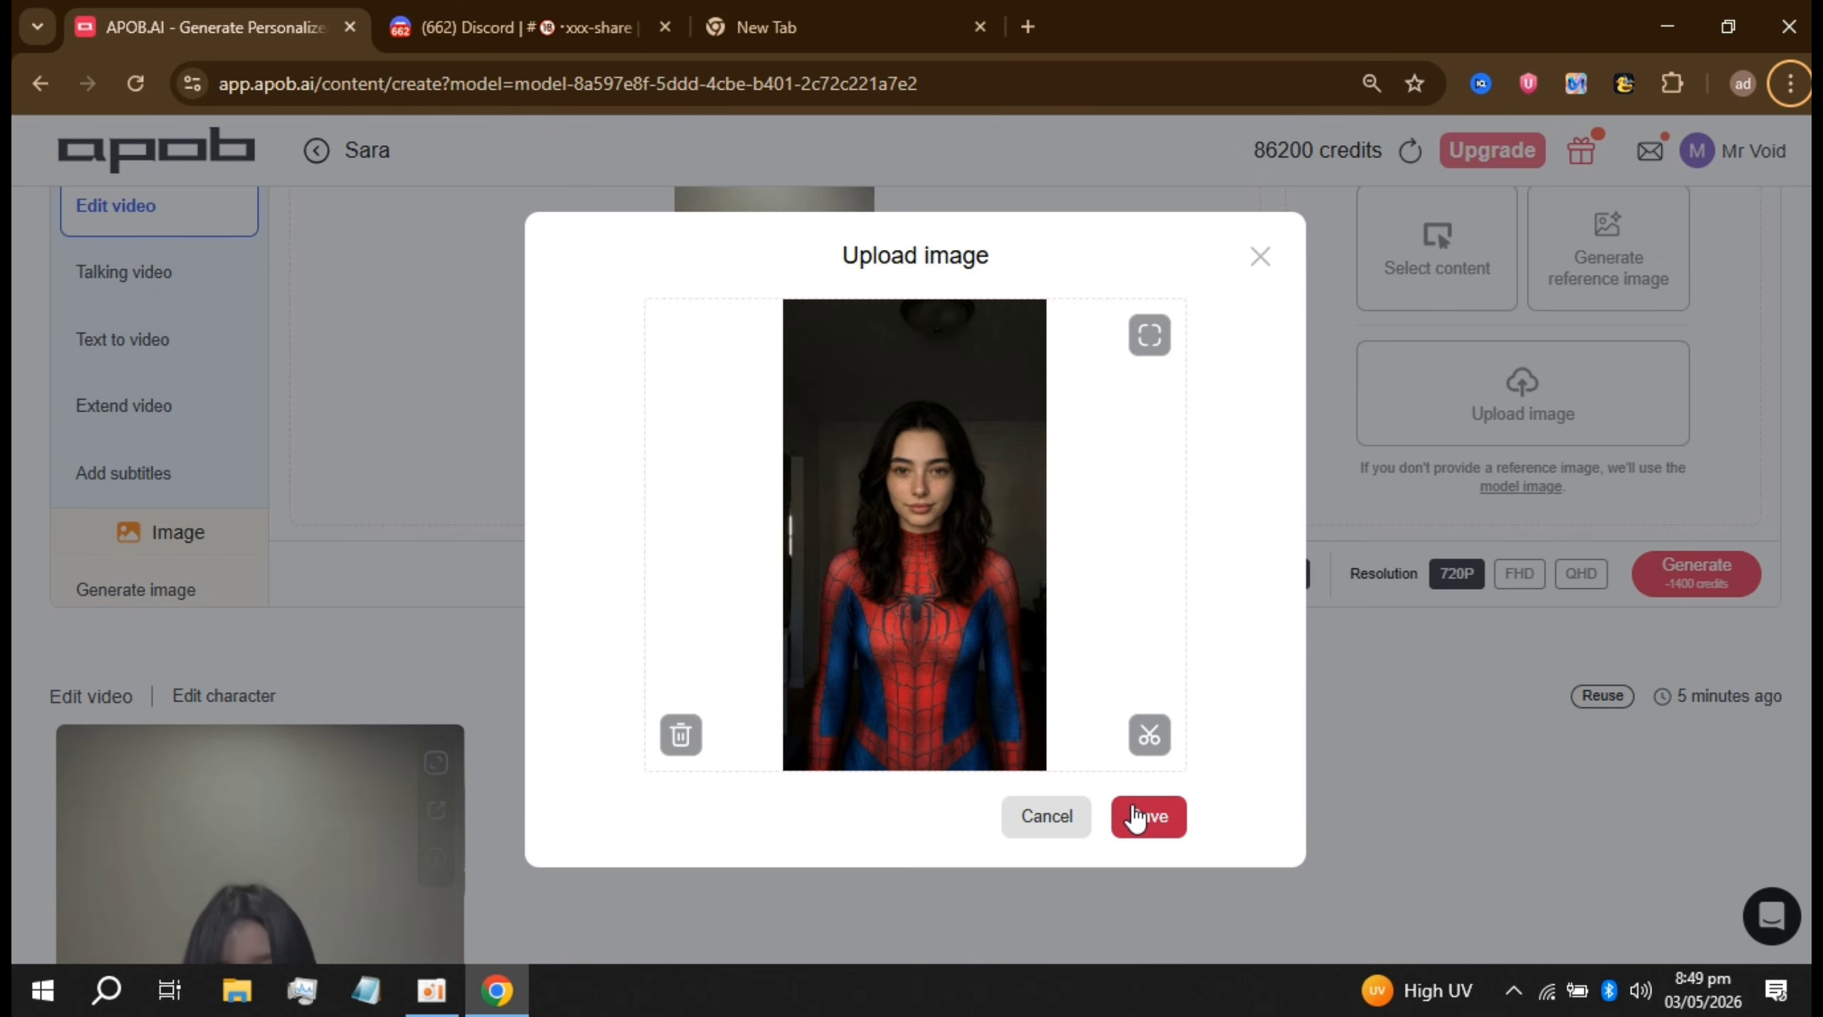
left_click(1135, 817)
Step: Open Image to video and save the uploaded picture of Sara in a pink top and white skirt as the reference image
scroll(1200, 618, "up", 3)
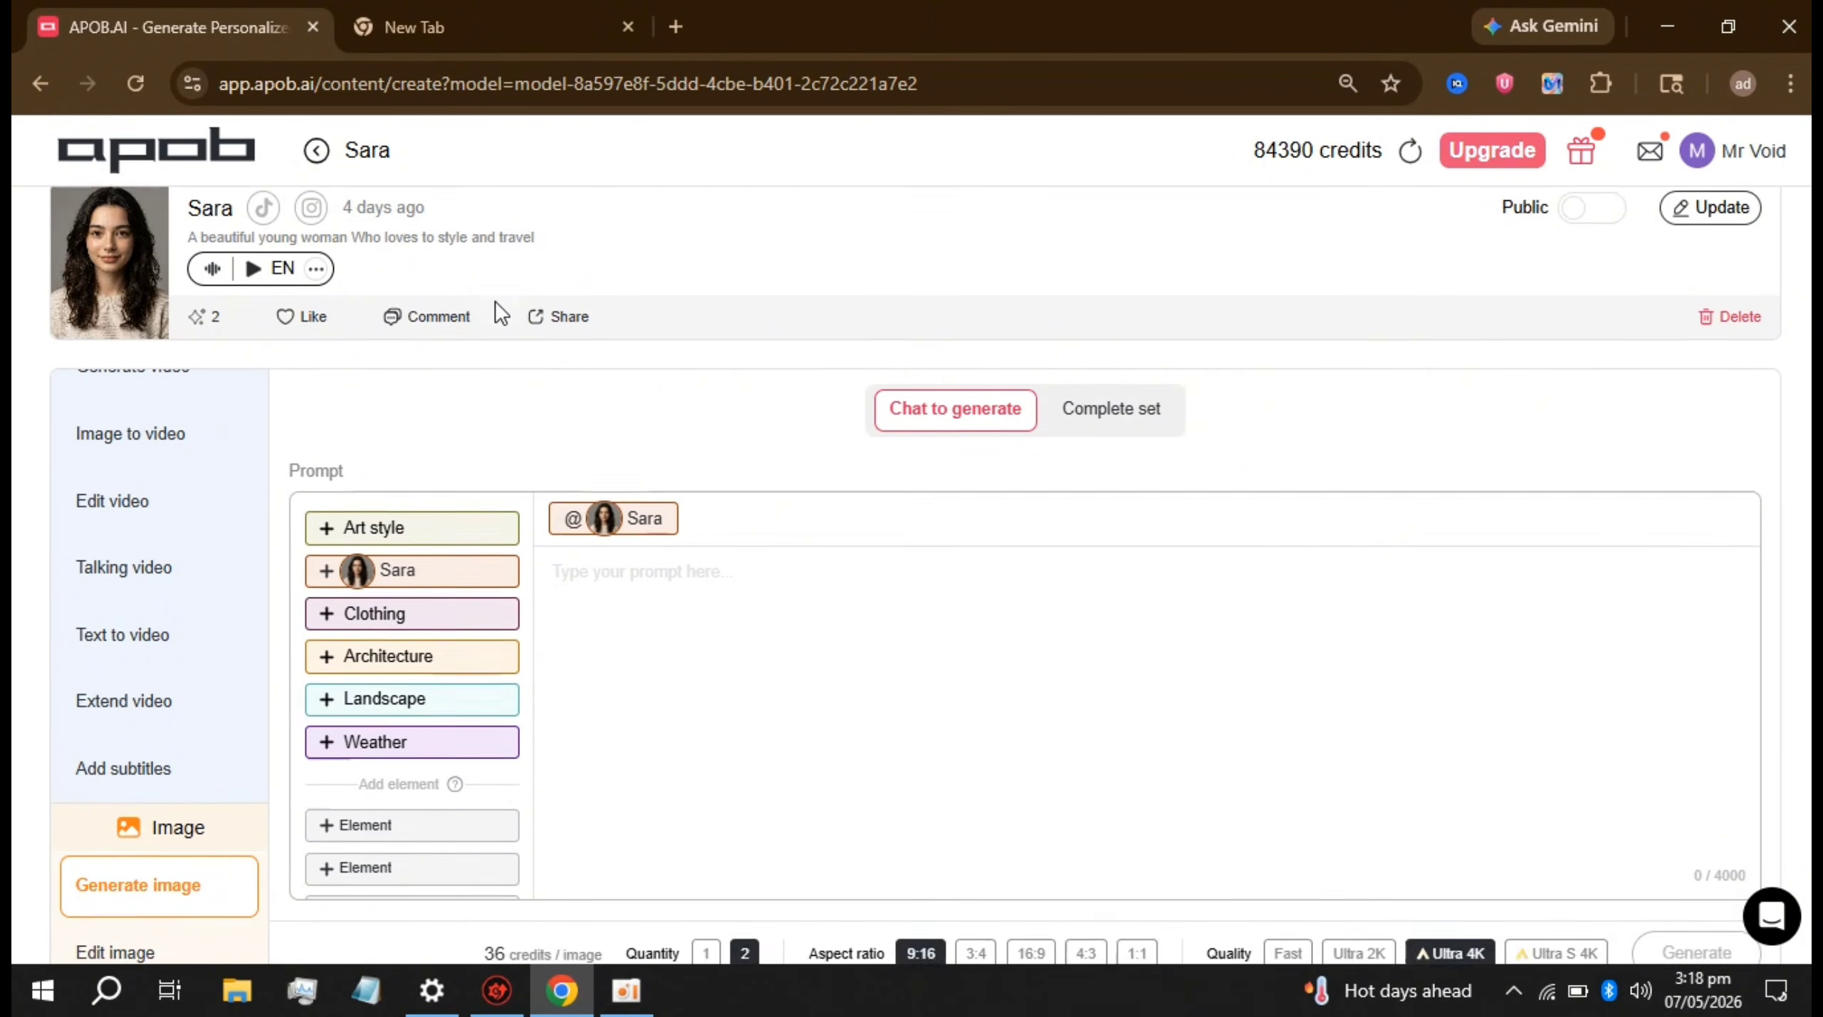
scroll(496, 300, "down", 1)
scroll(285, 370, "up", 2)
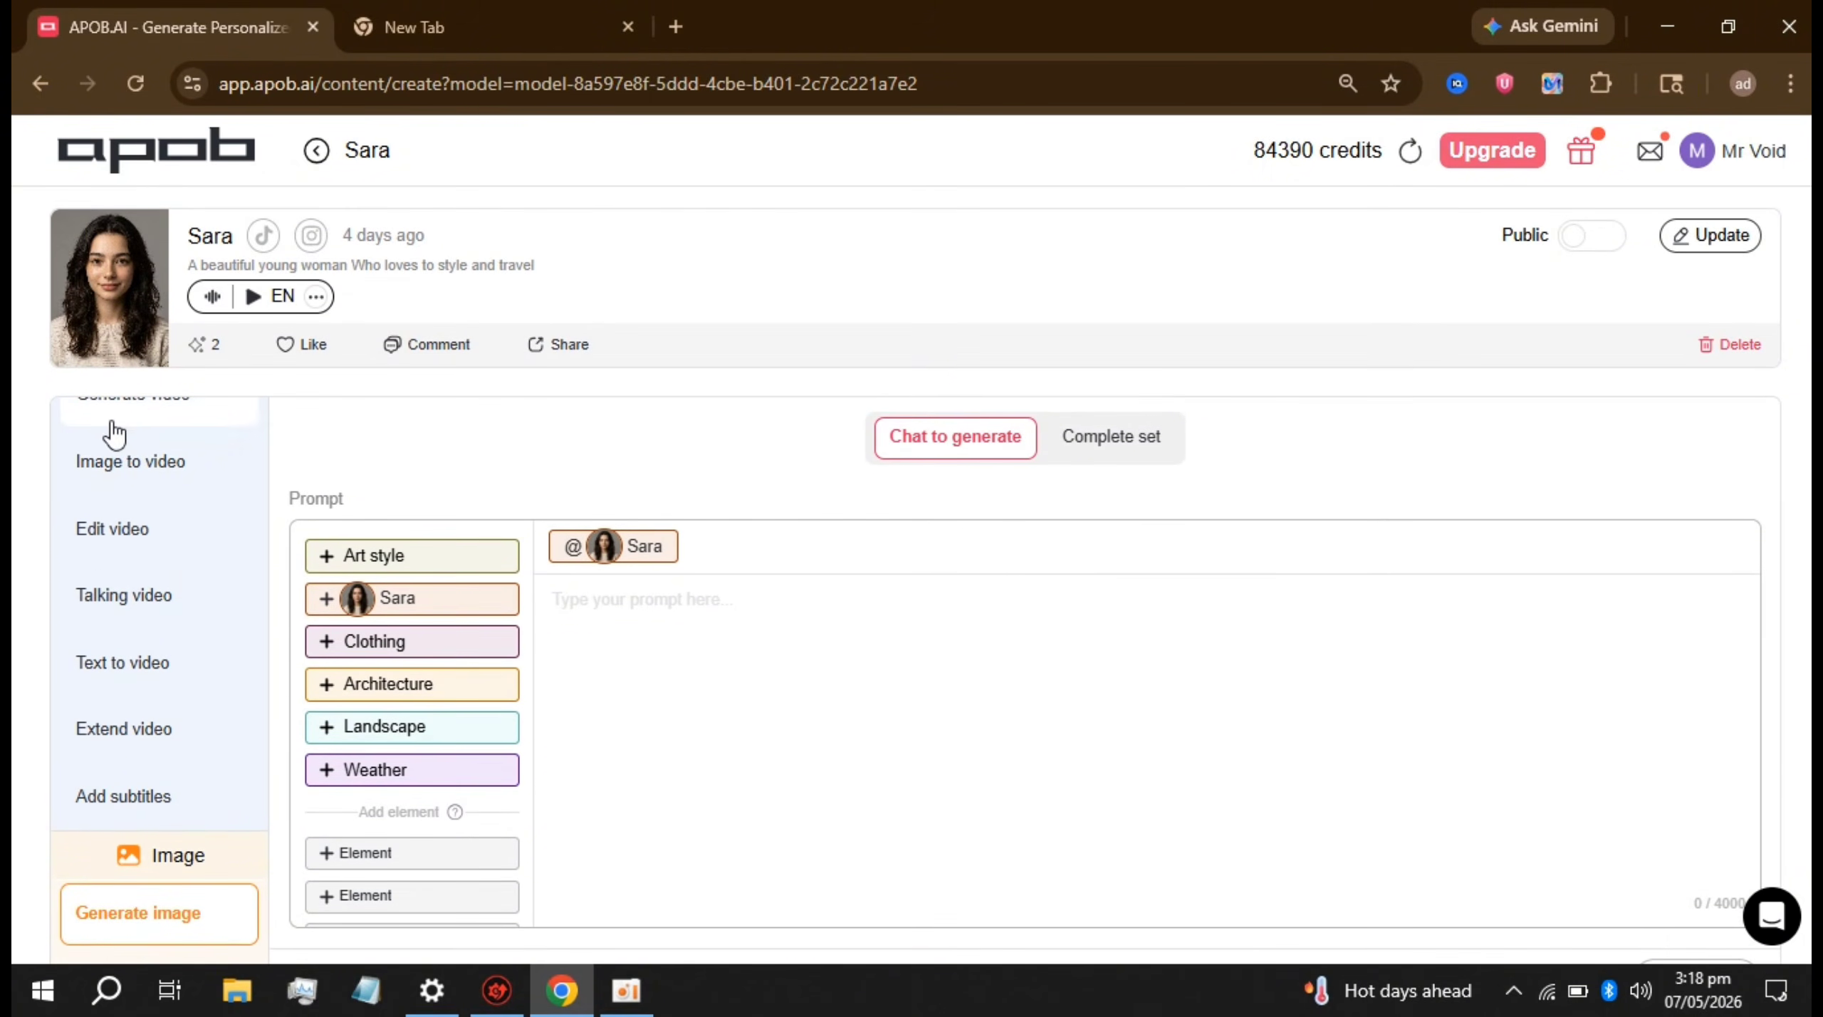
left_click(135, 471)
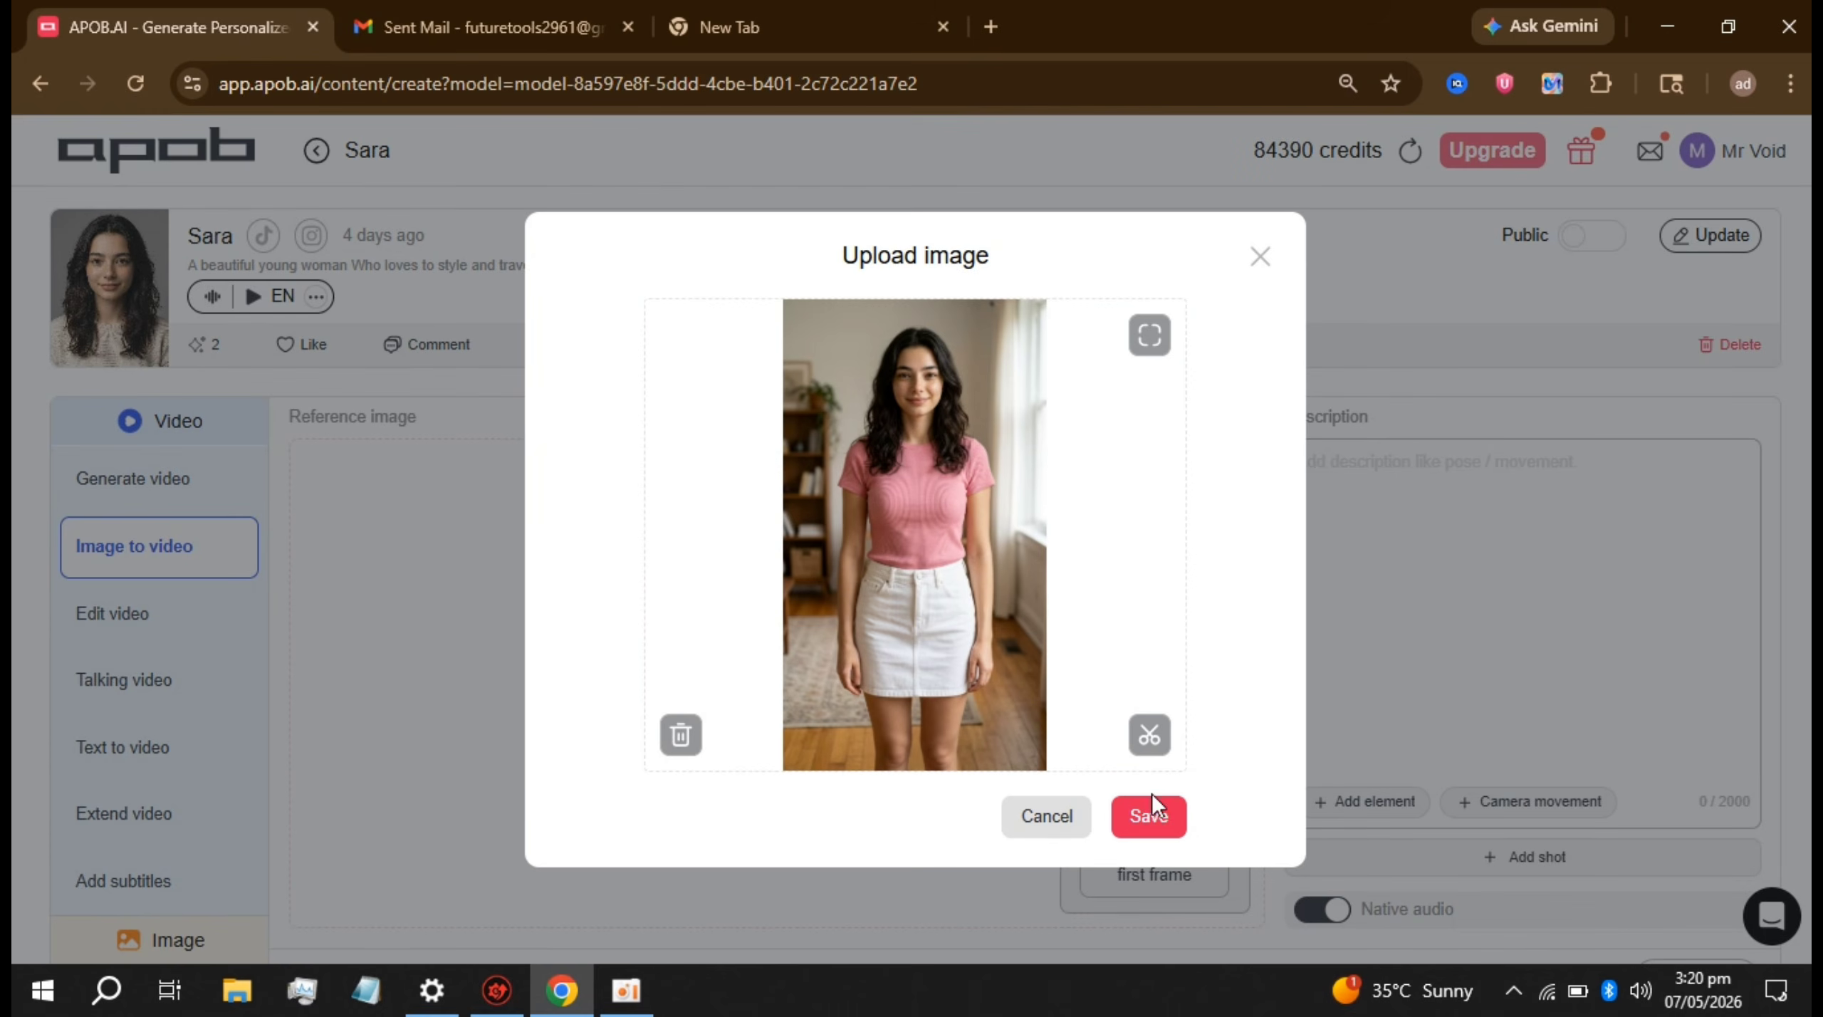
left_click(1148, 816)
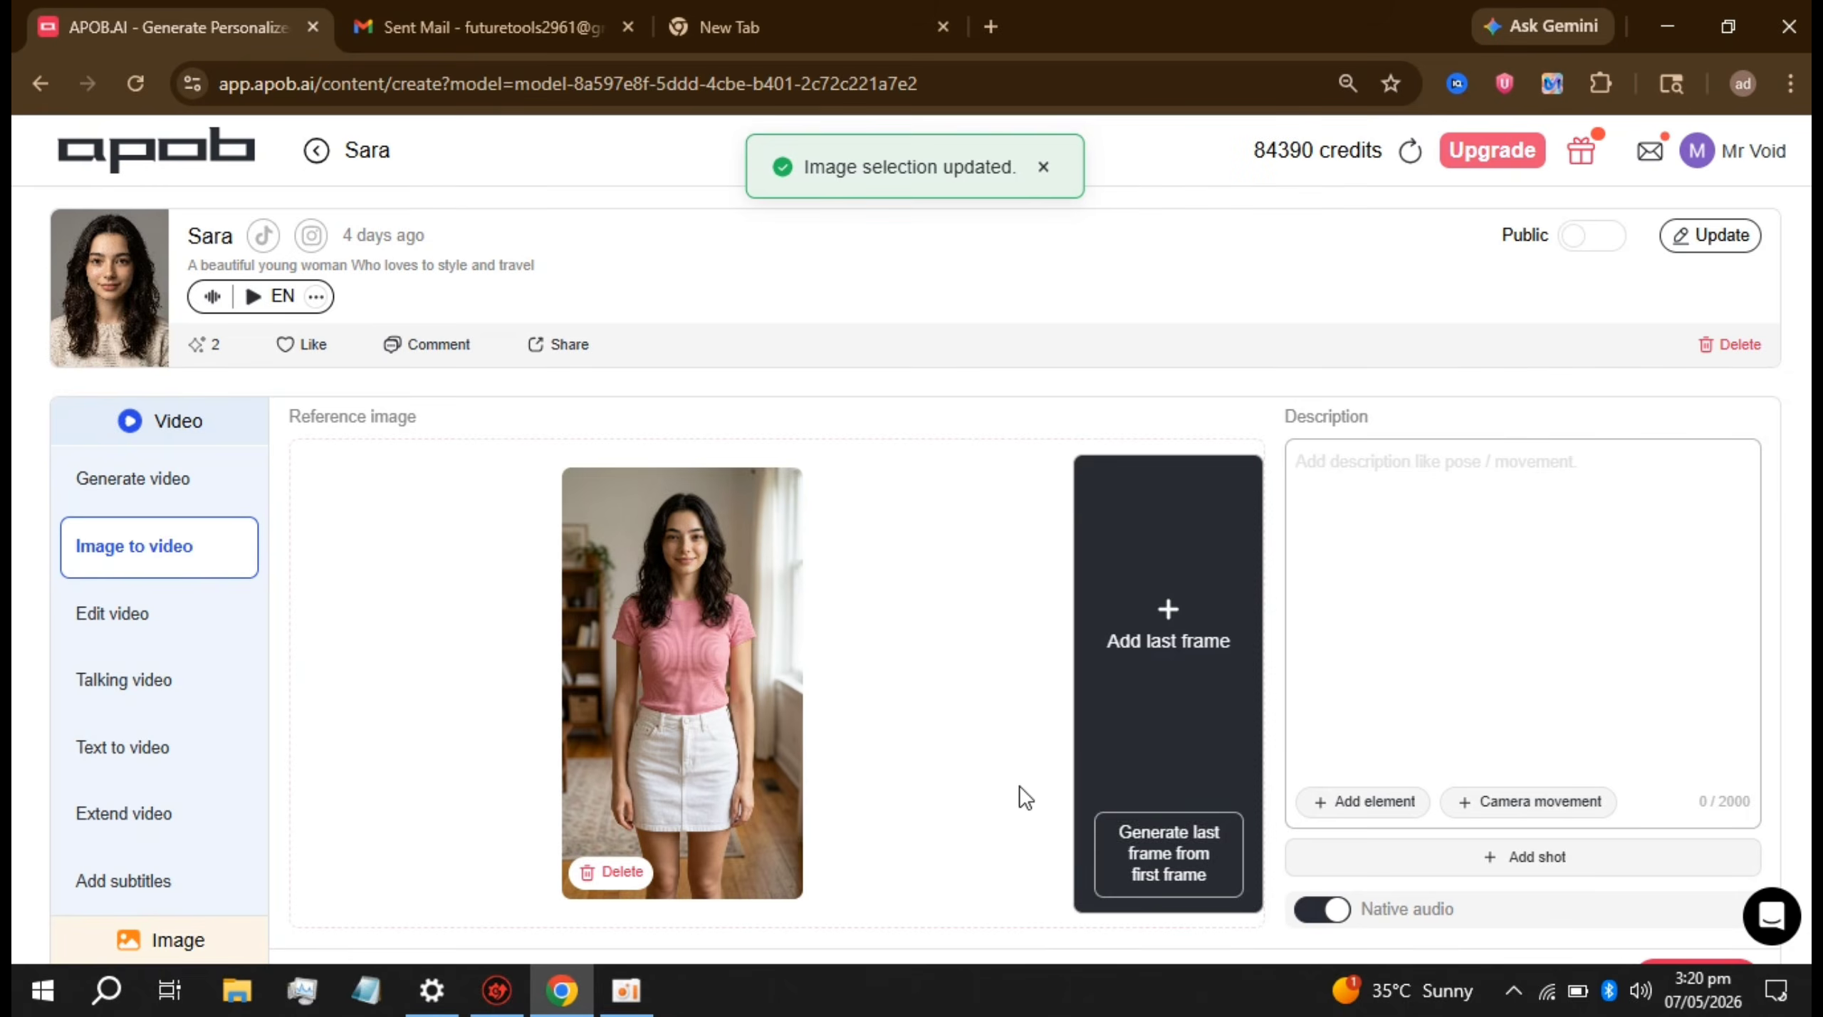
Step: Add the Purse element, describe "She is caring the bag and poses with it and walks out of frame", and generate the video
left_click(1371, 816)
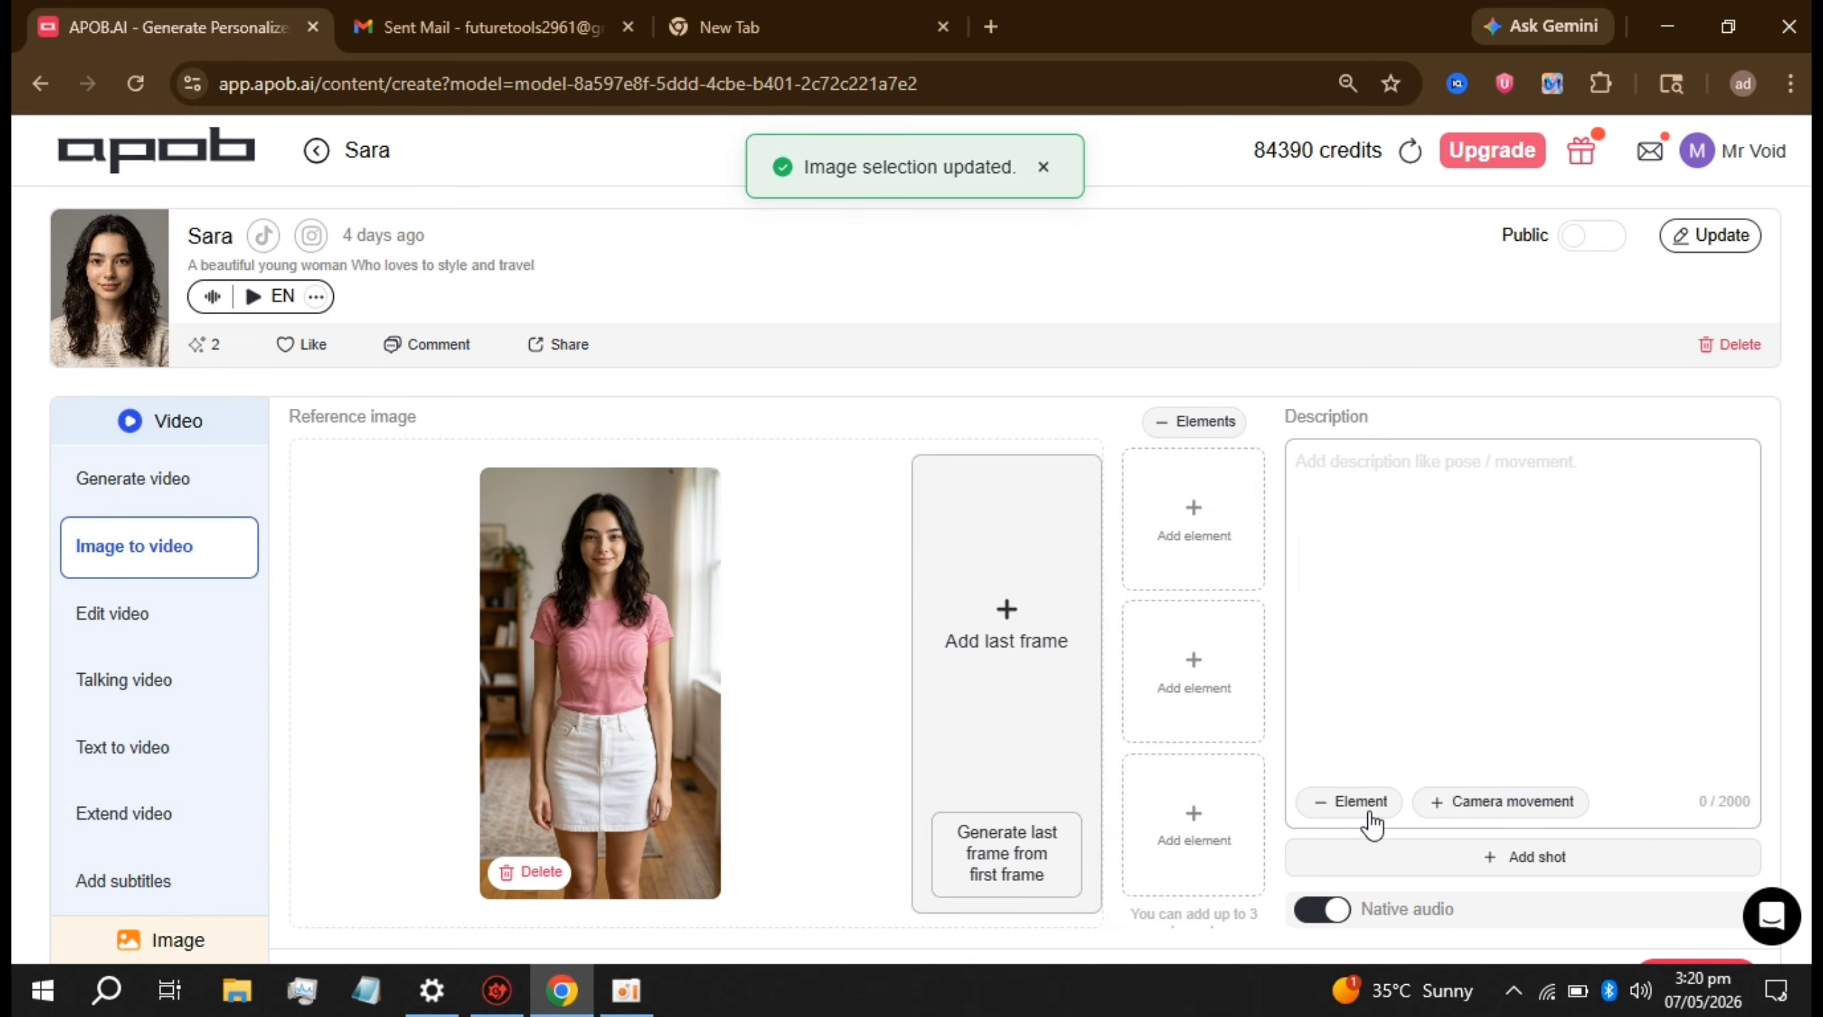
left_click(597, 514)
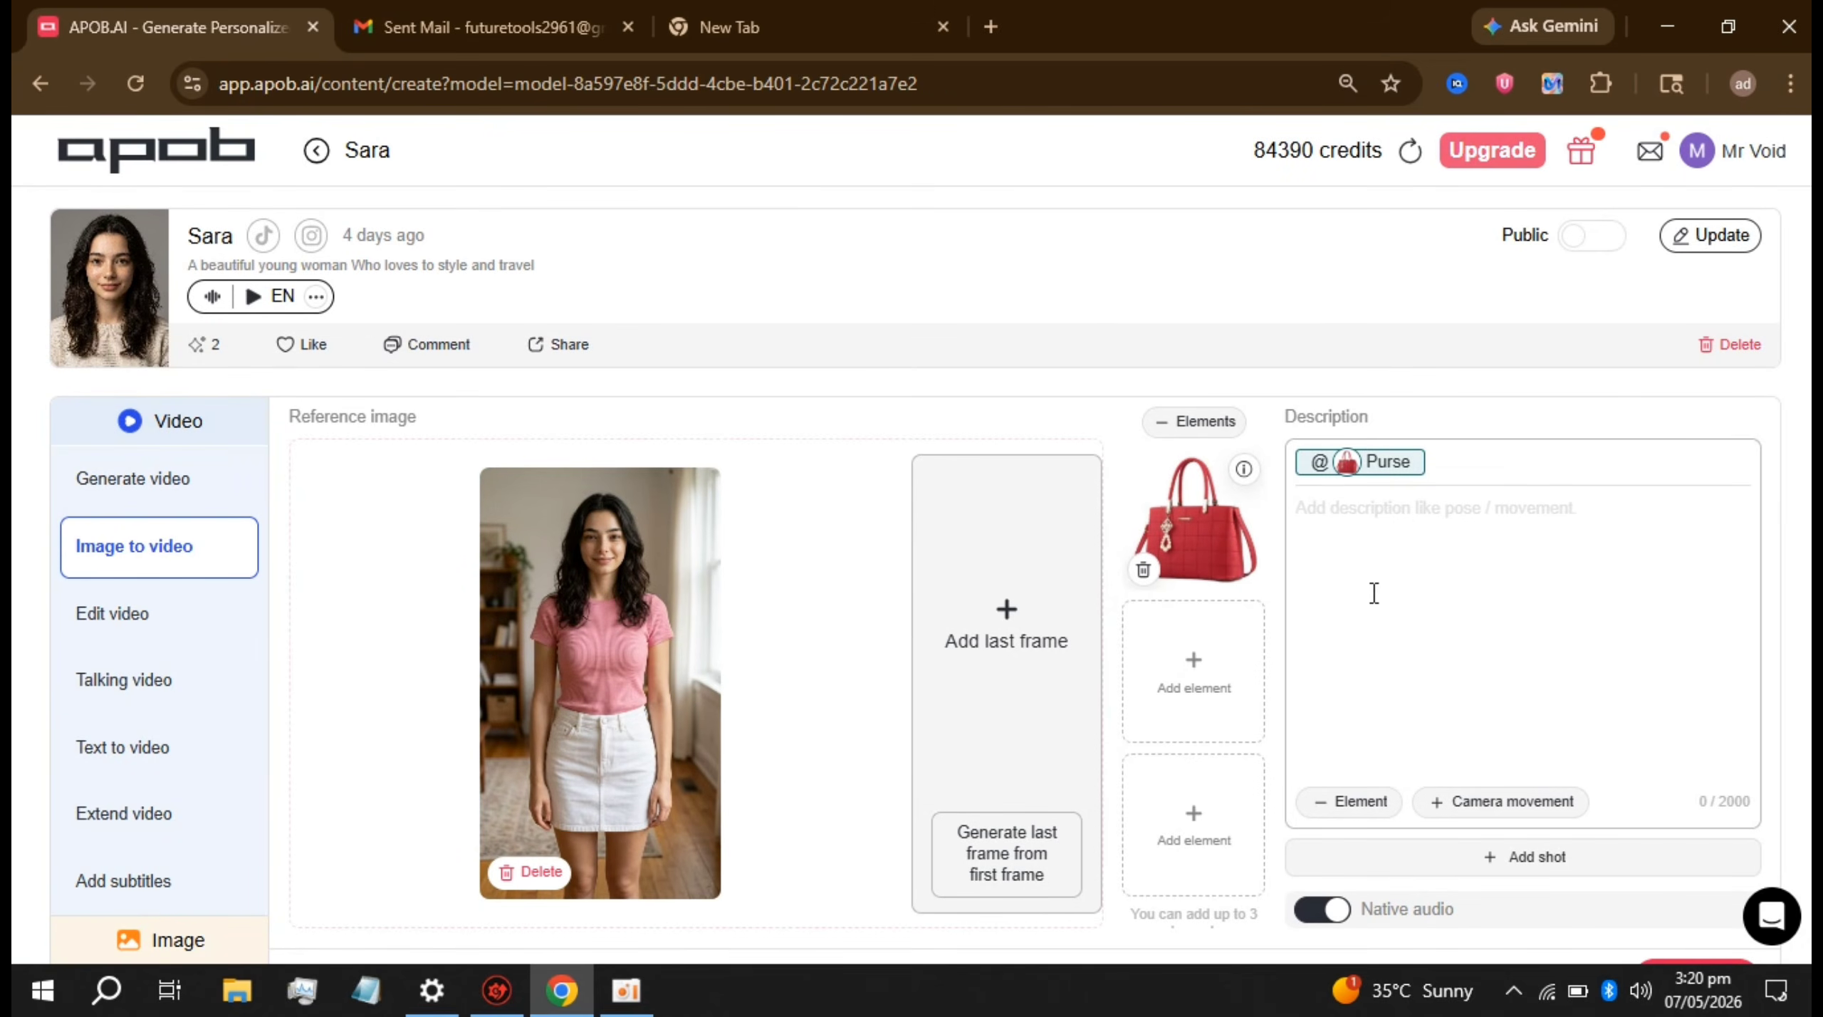
type("She is caring the bag and poses with it and walks out of frame")
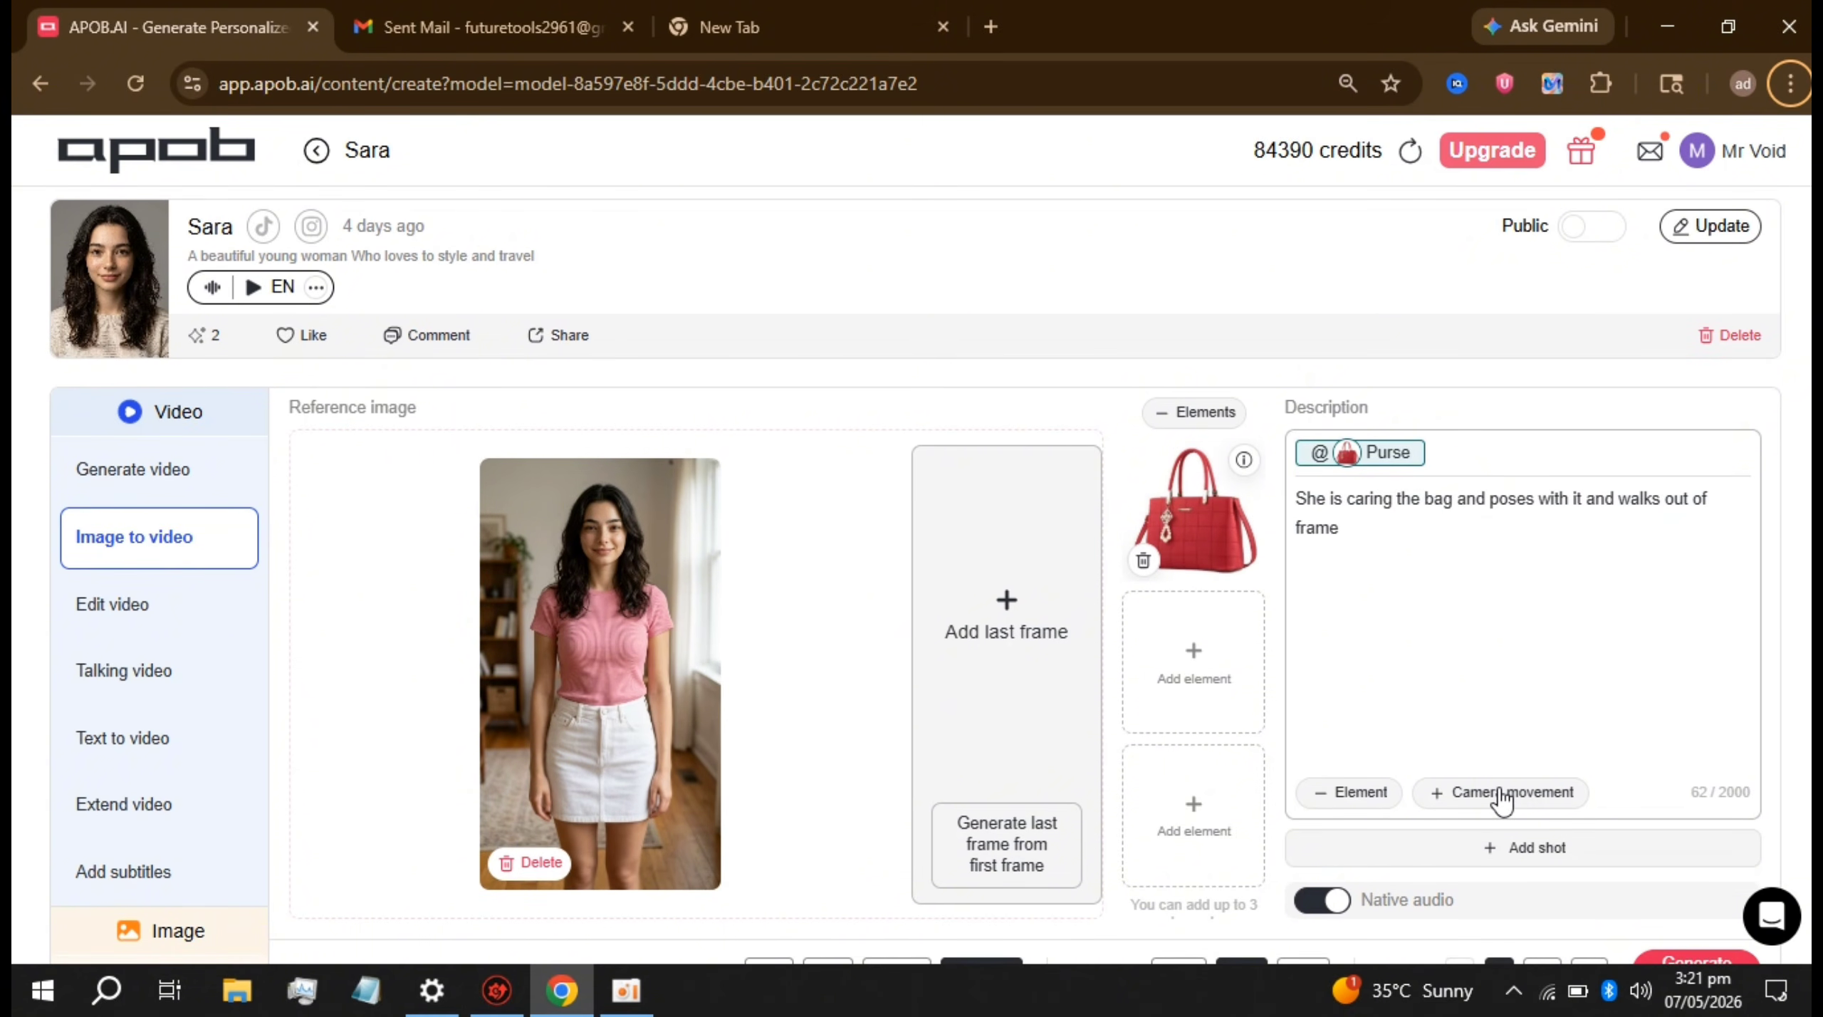
left_click(1672, 629)
scroll(1668, 628, "down", 3)
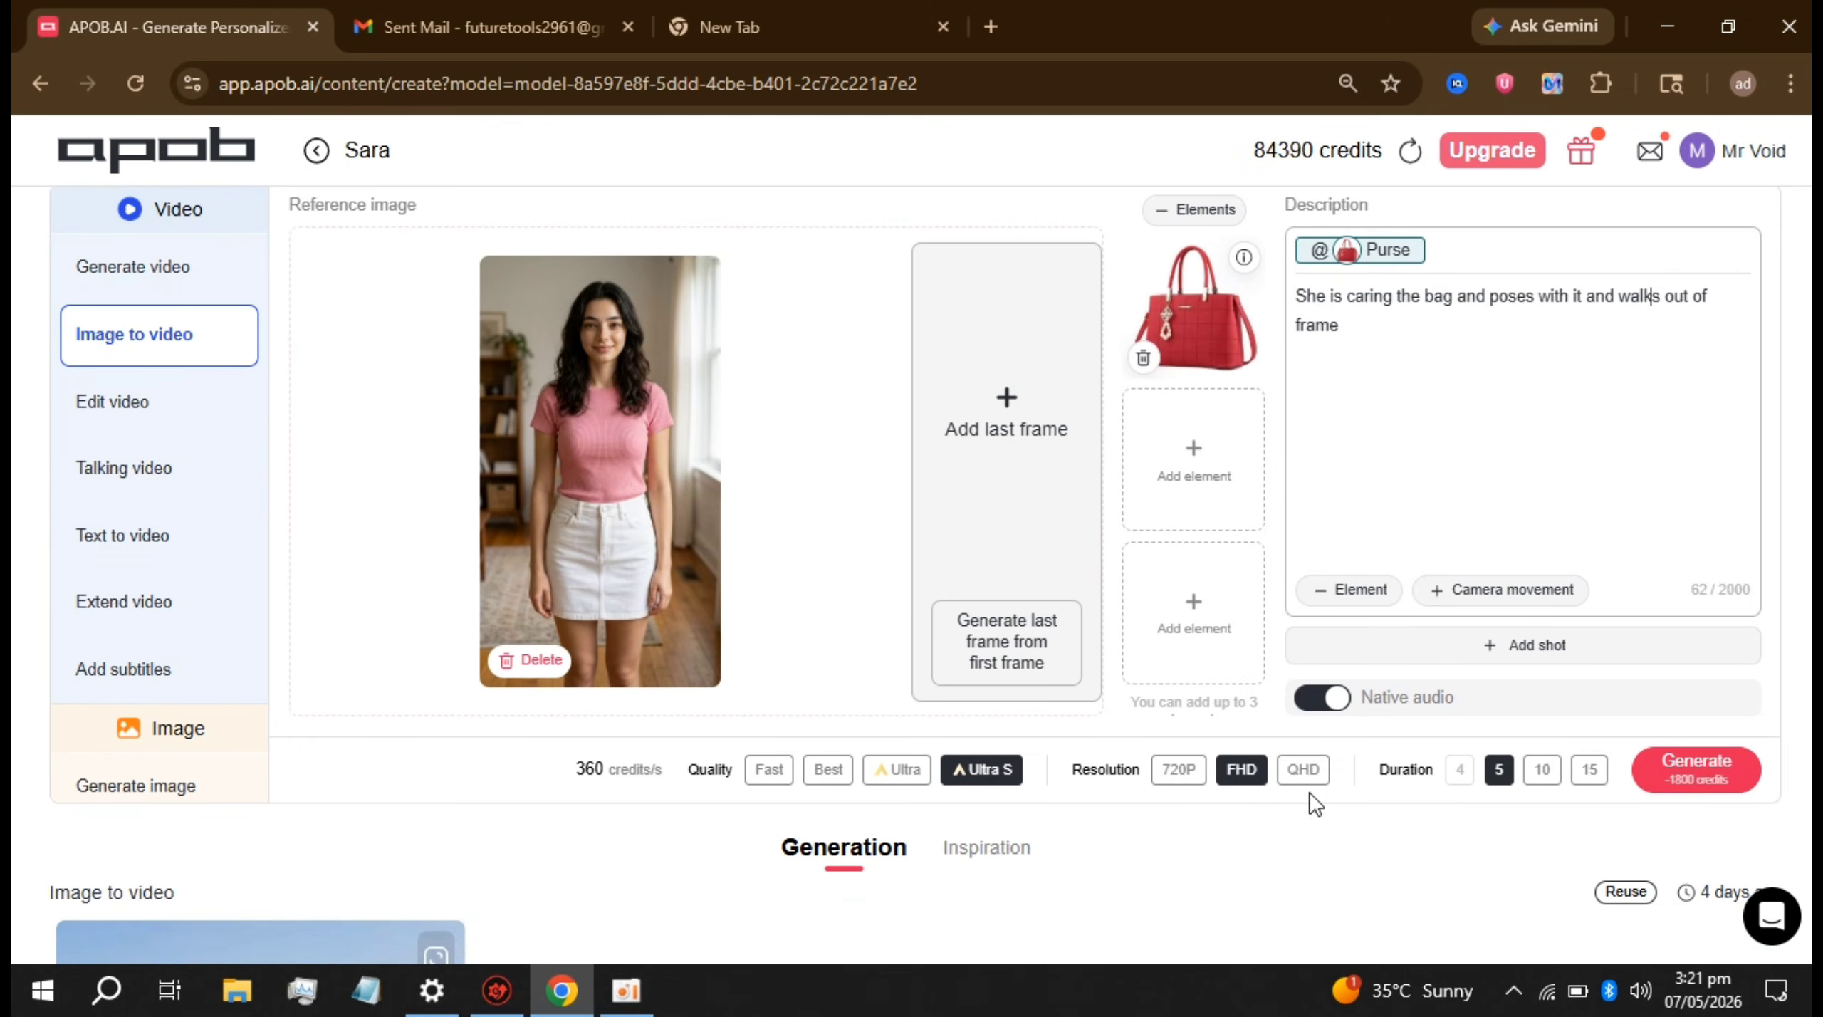
left_click(1663, 773)
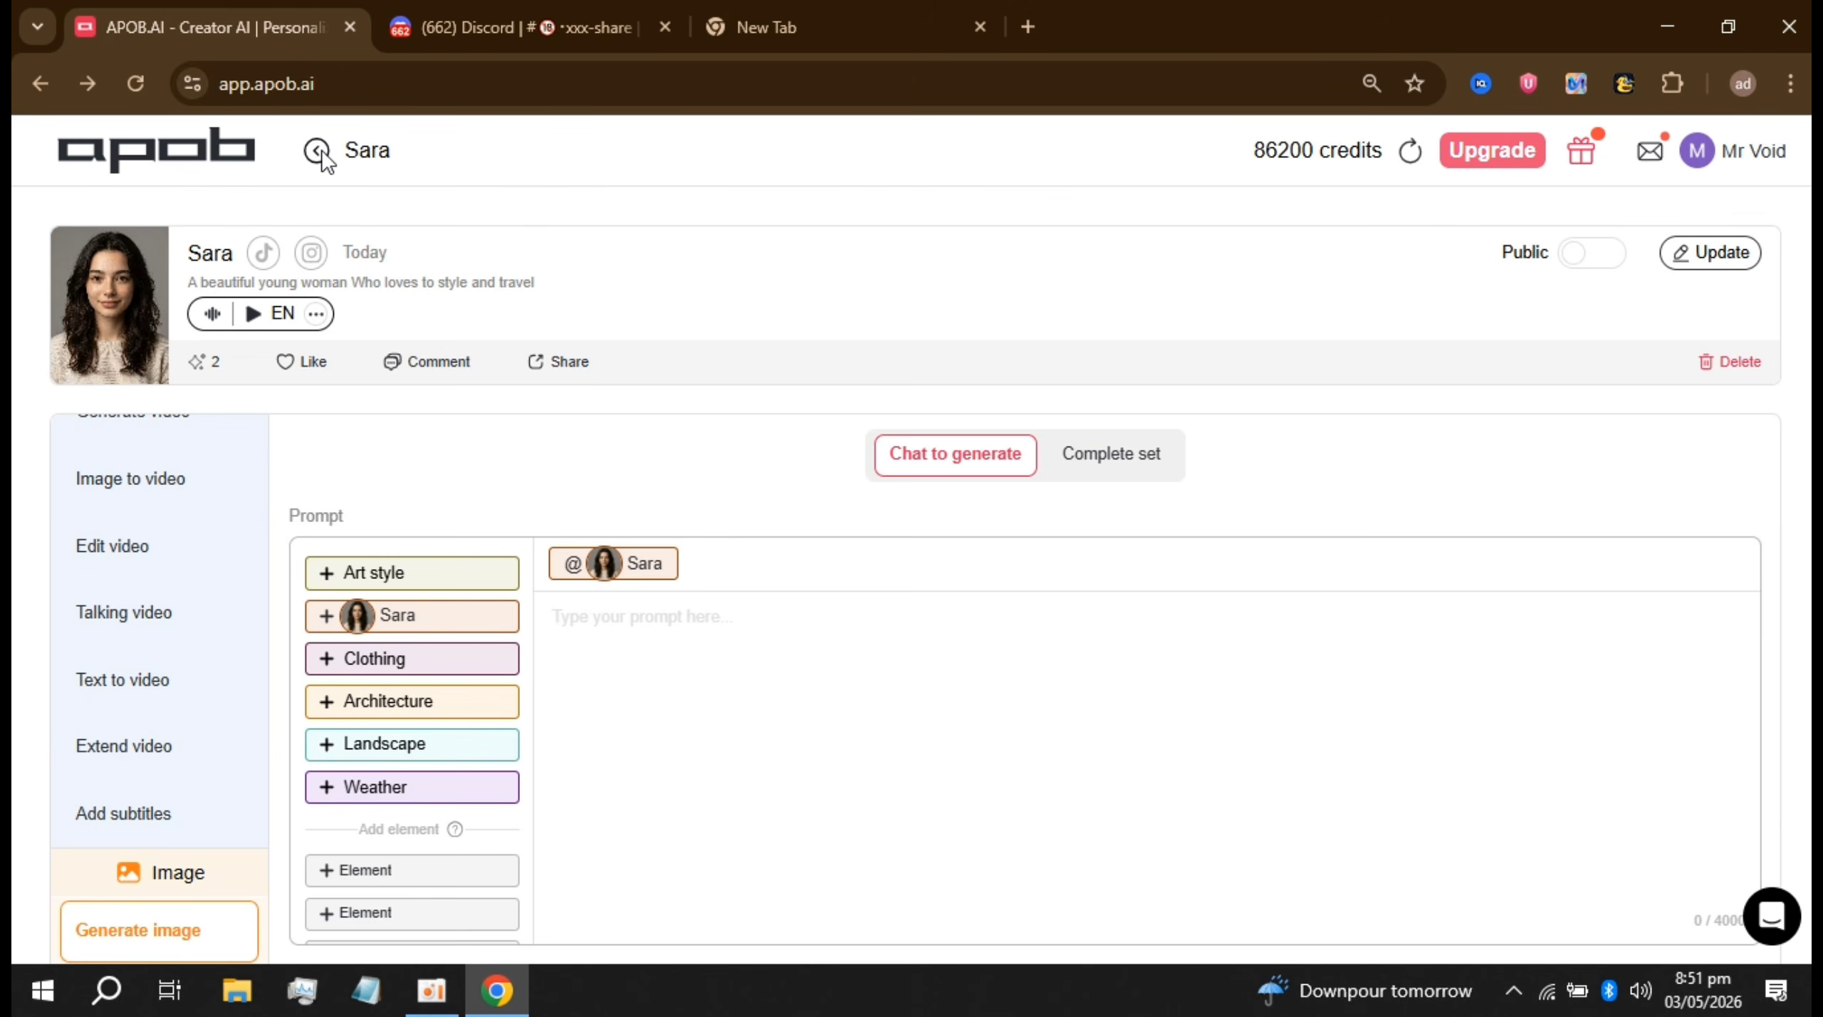
Step: Start a new portrait model with the AI influencer generator, setting the country to Italian and the build to Slim
left_click(317, 150)
left_click(459, 504)
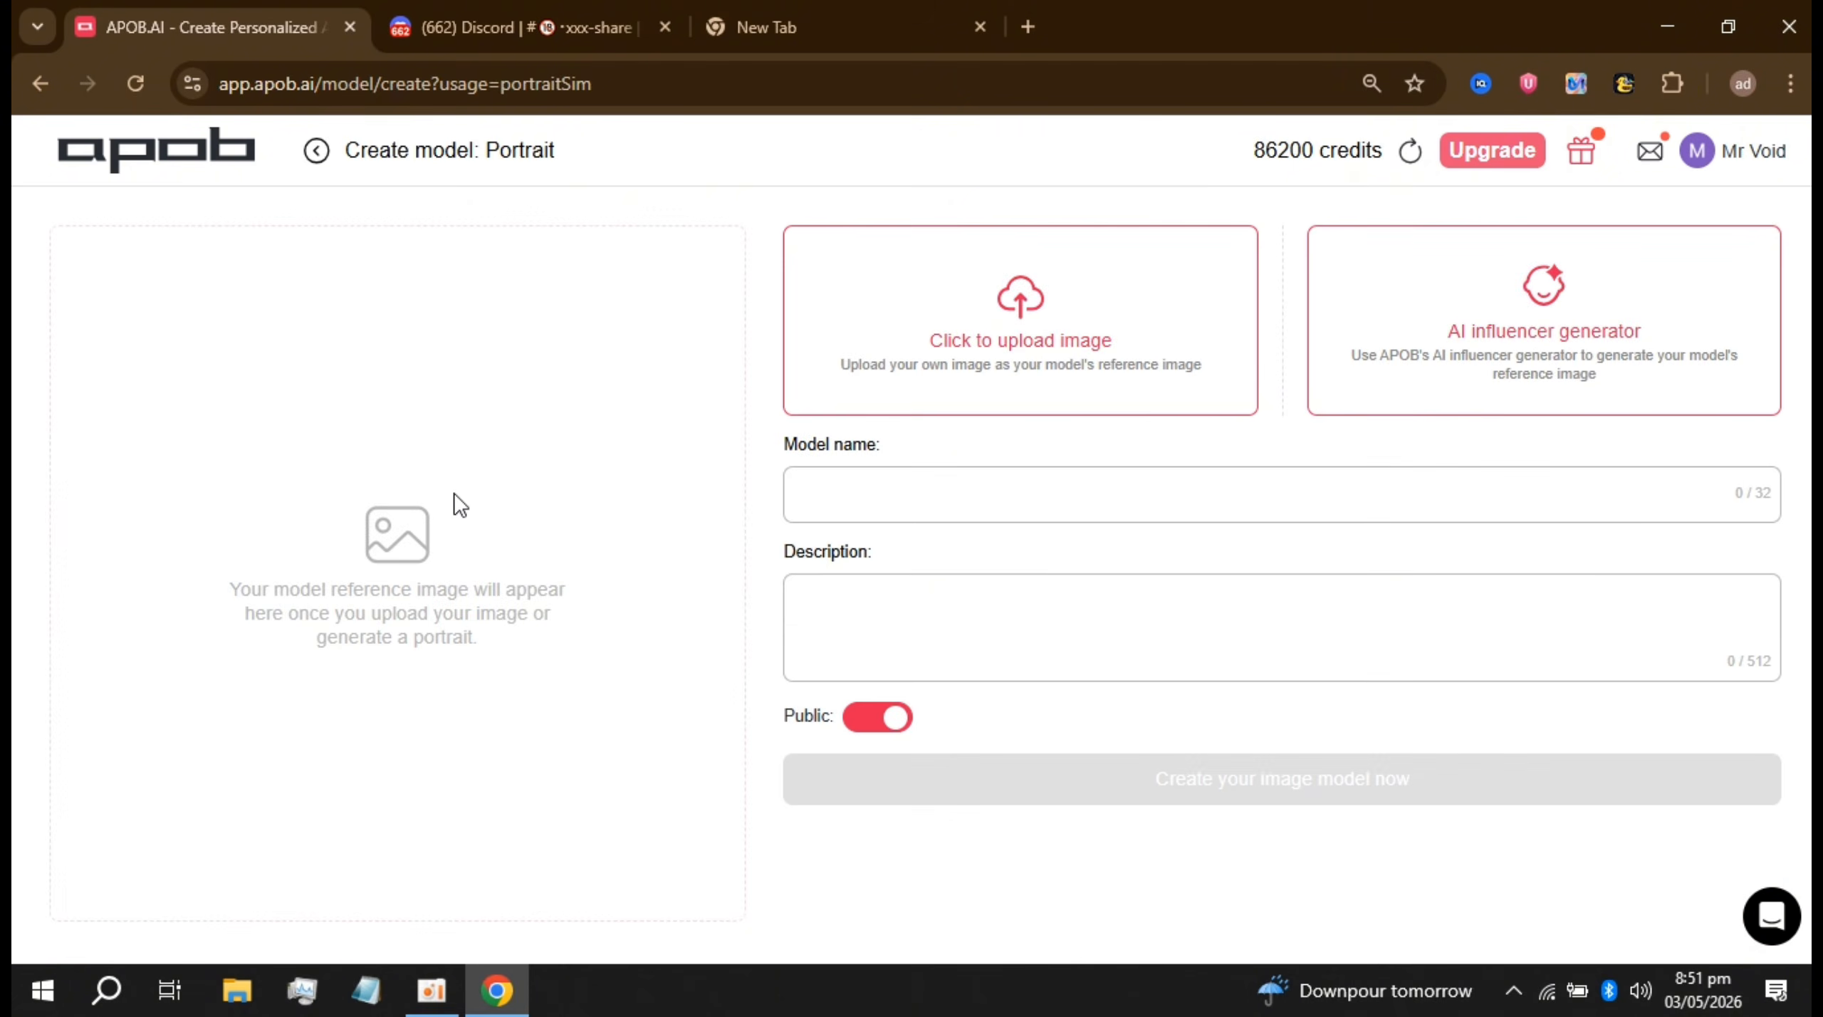
left_click(1463, 354)
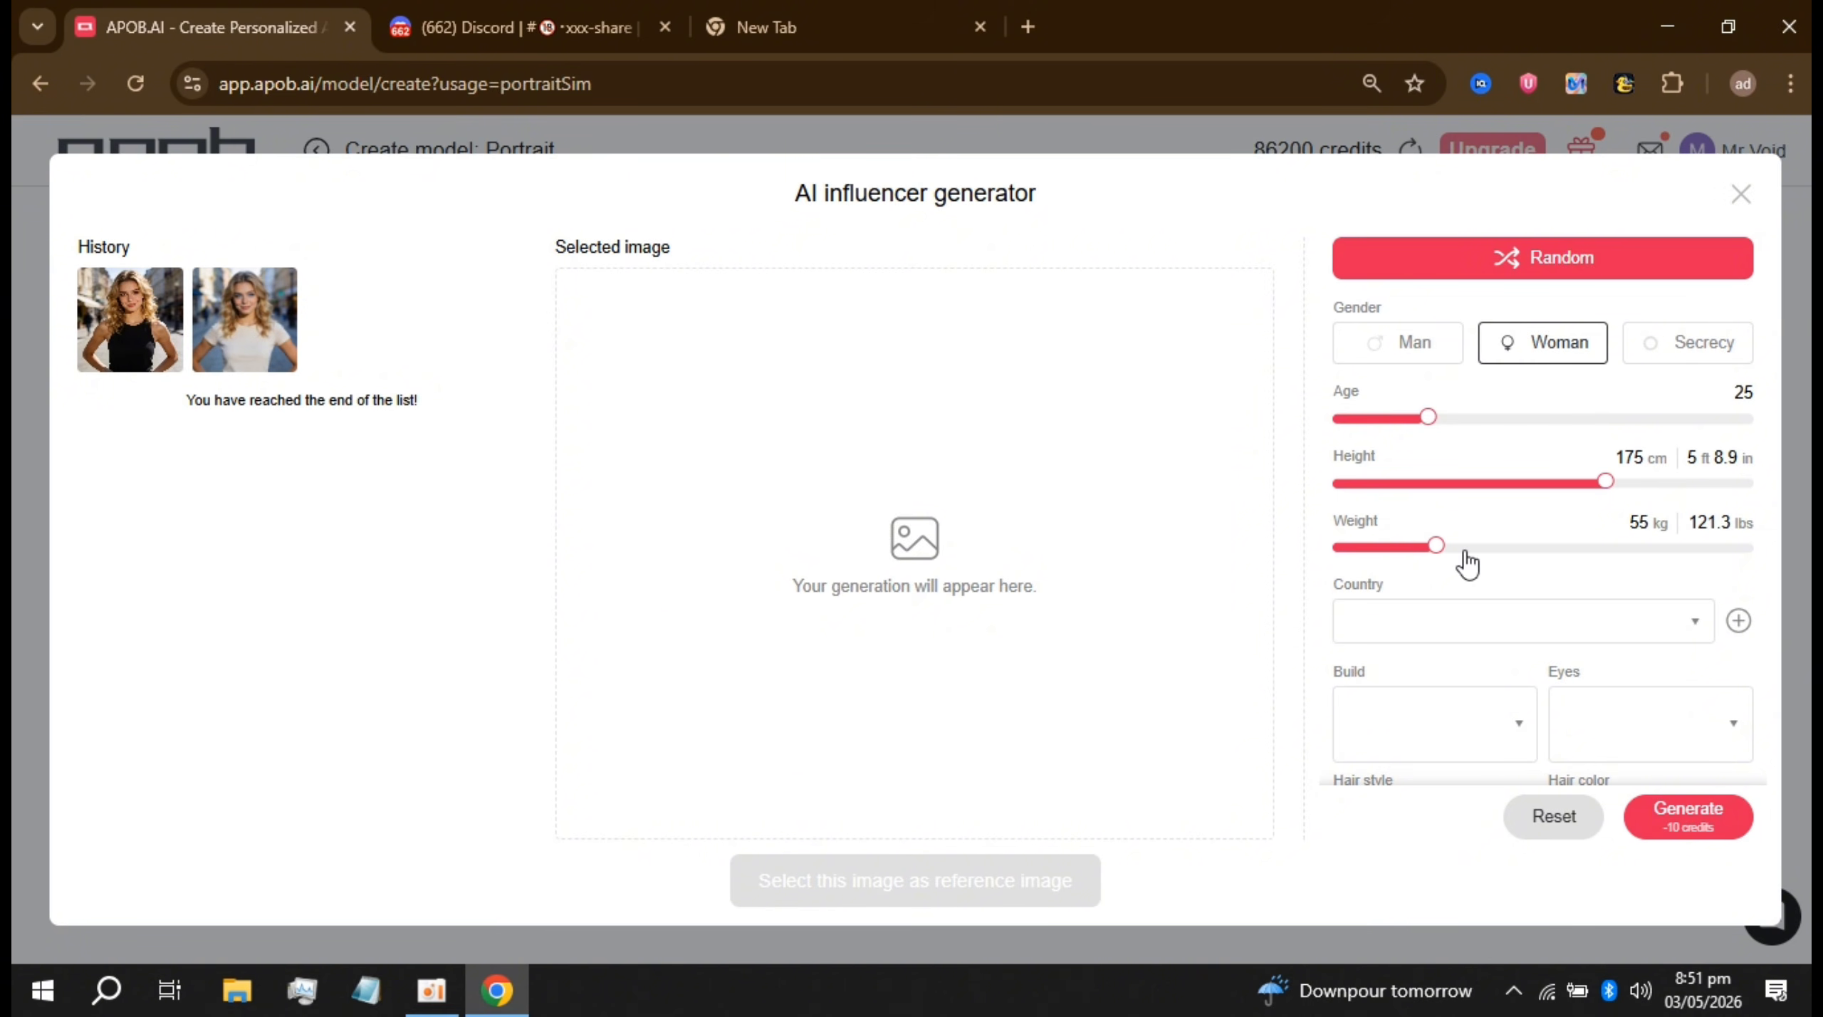
left_click(1599, 734)
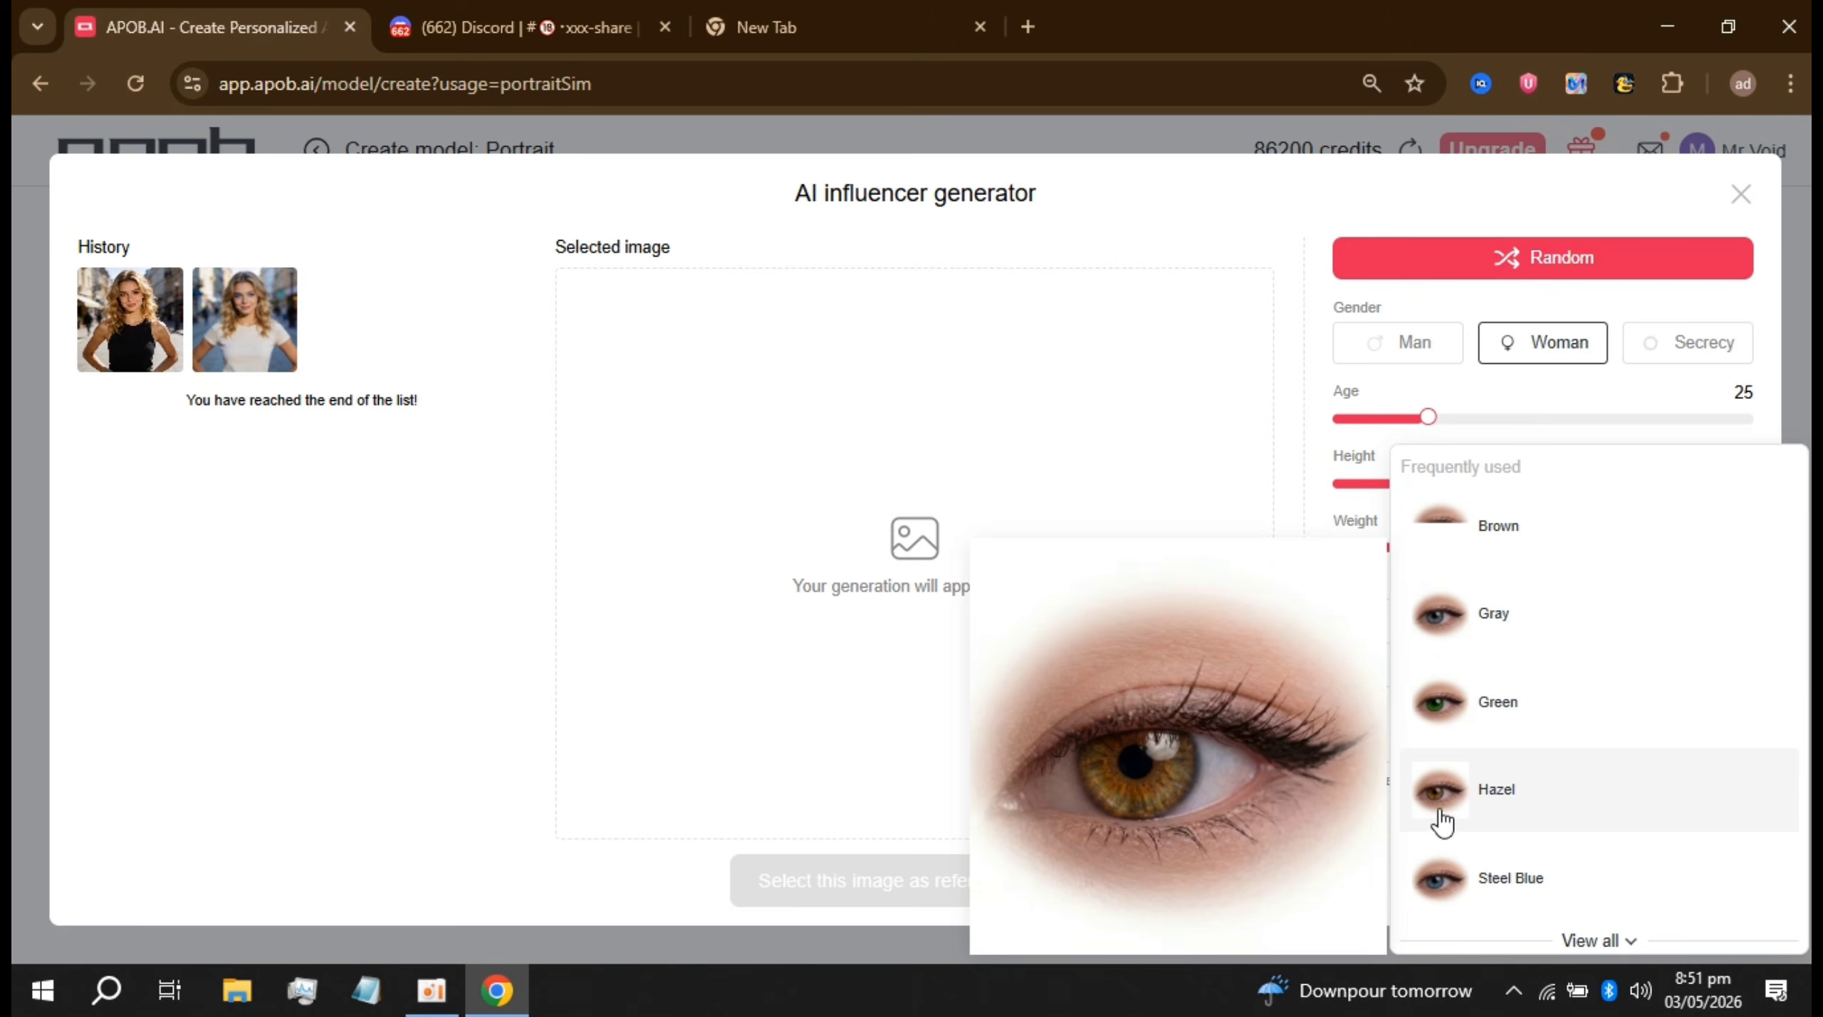
left_click(1227, 583)
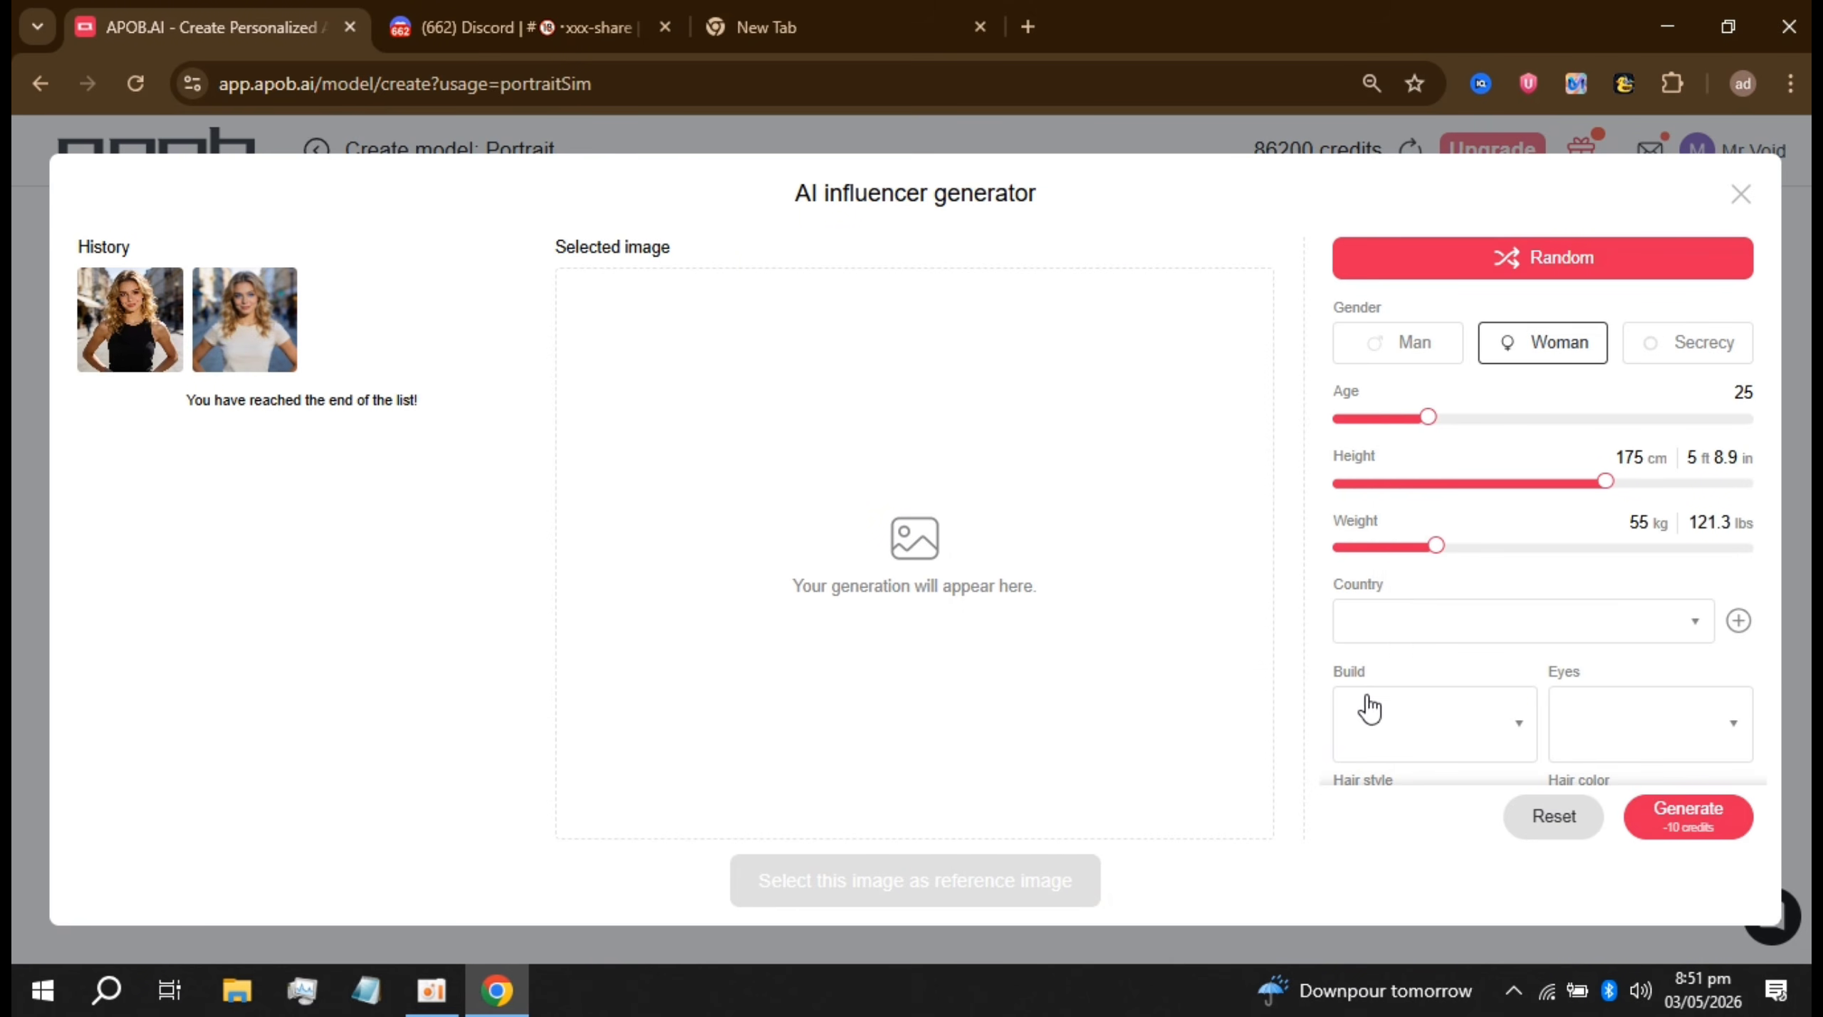
left_click(1417, 725)
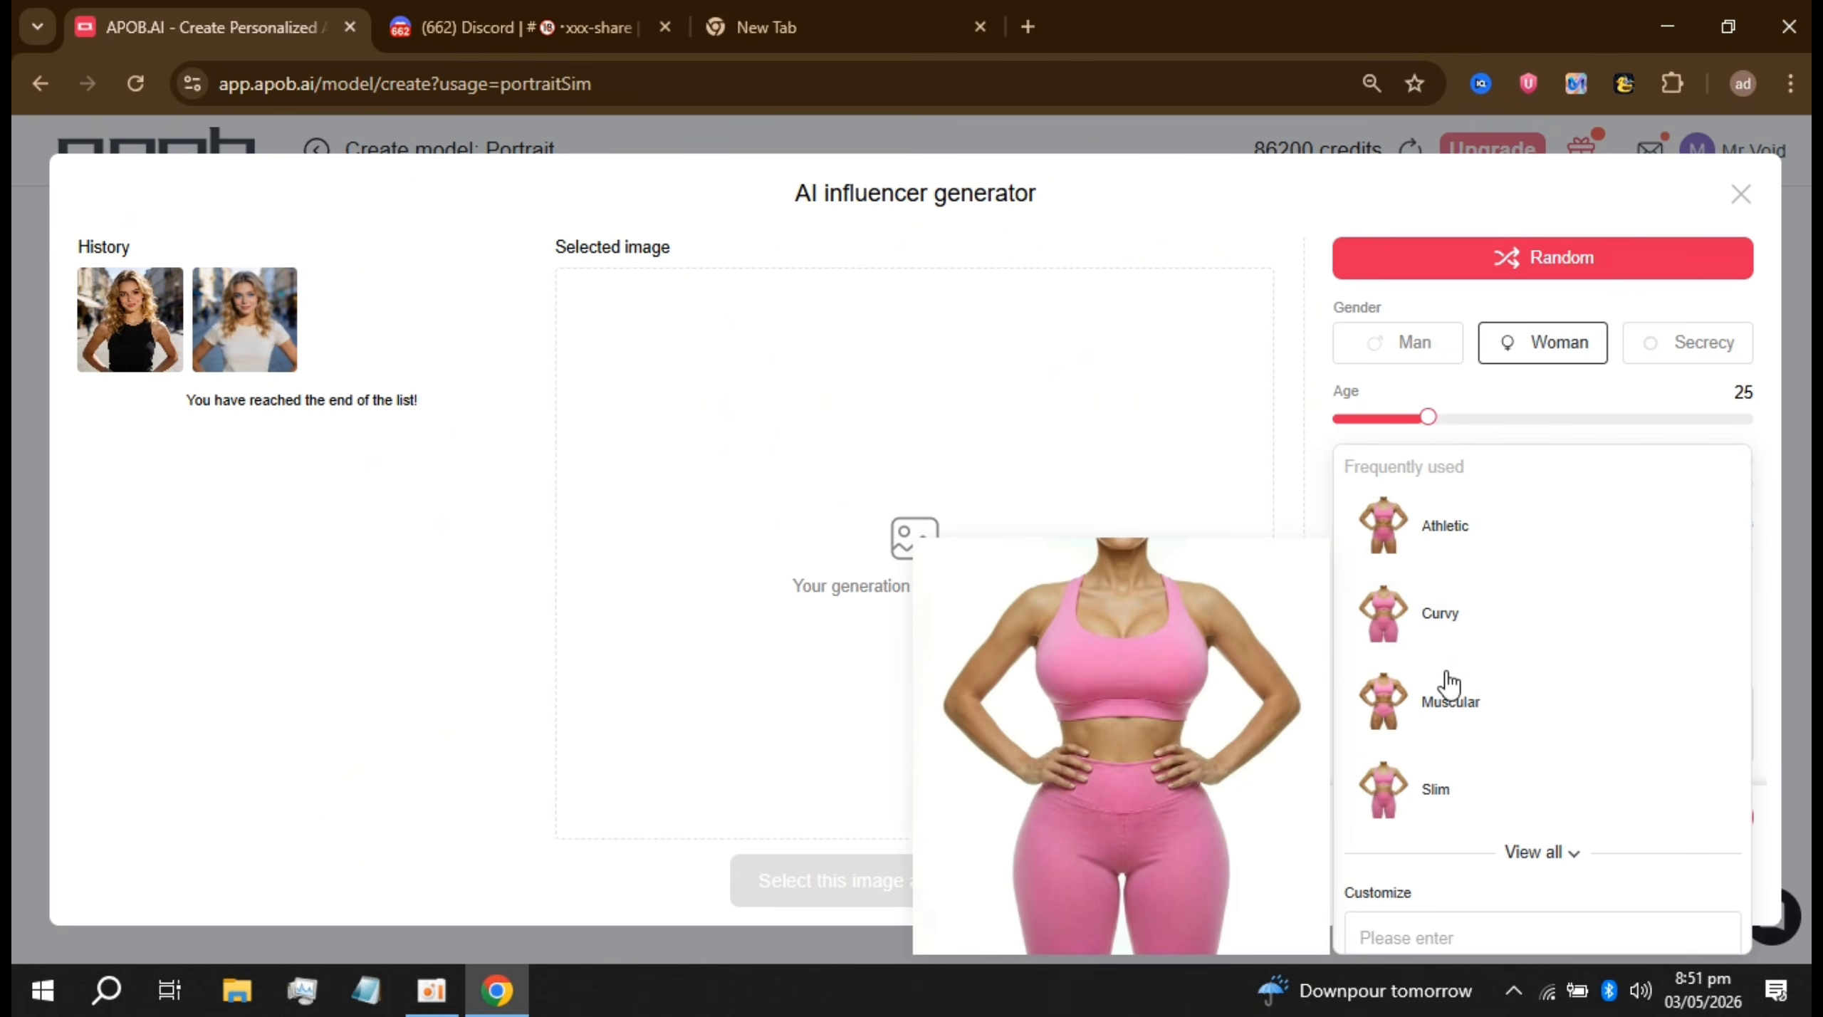
left_click(1426, 772)
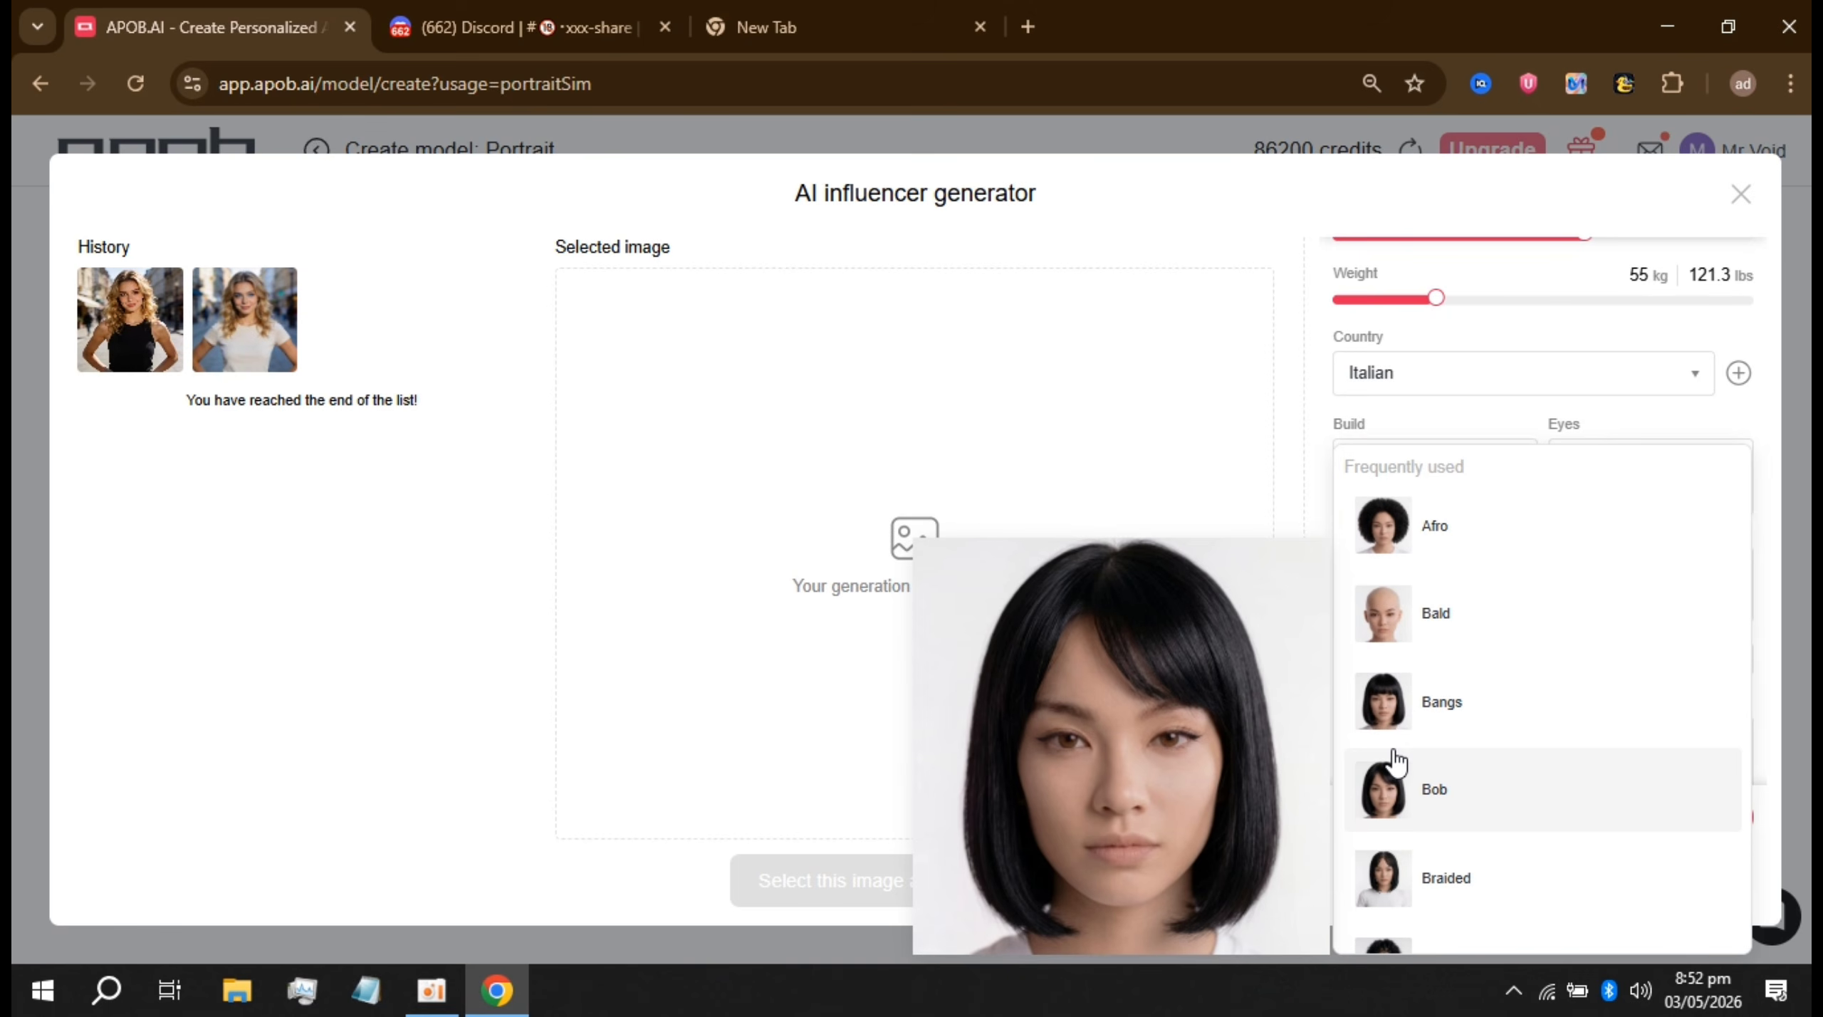
Step: Browse the hair style options for the new influencer and choose Layered
scroll(1392, 758, "down", 3)
scroll(1394, 760, "down", 2)
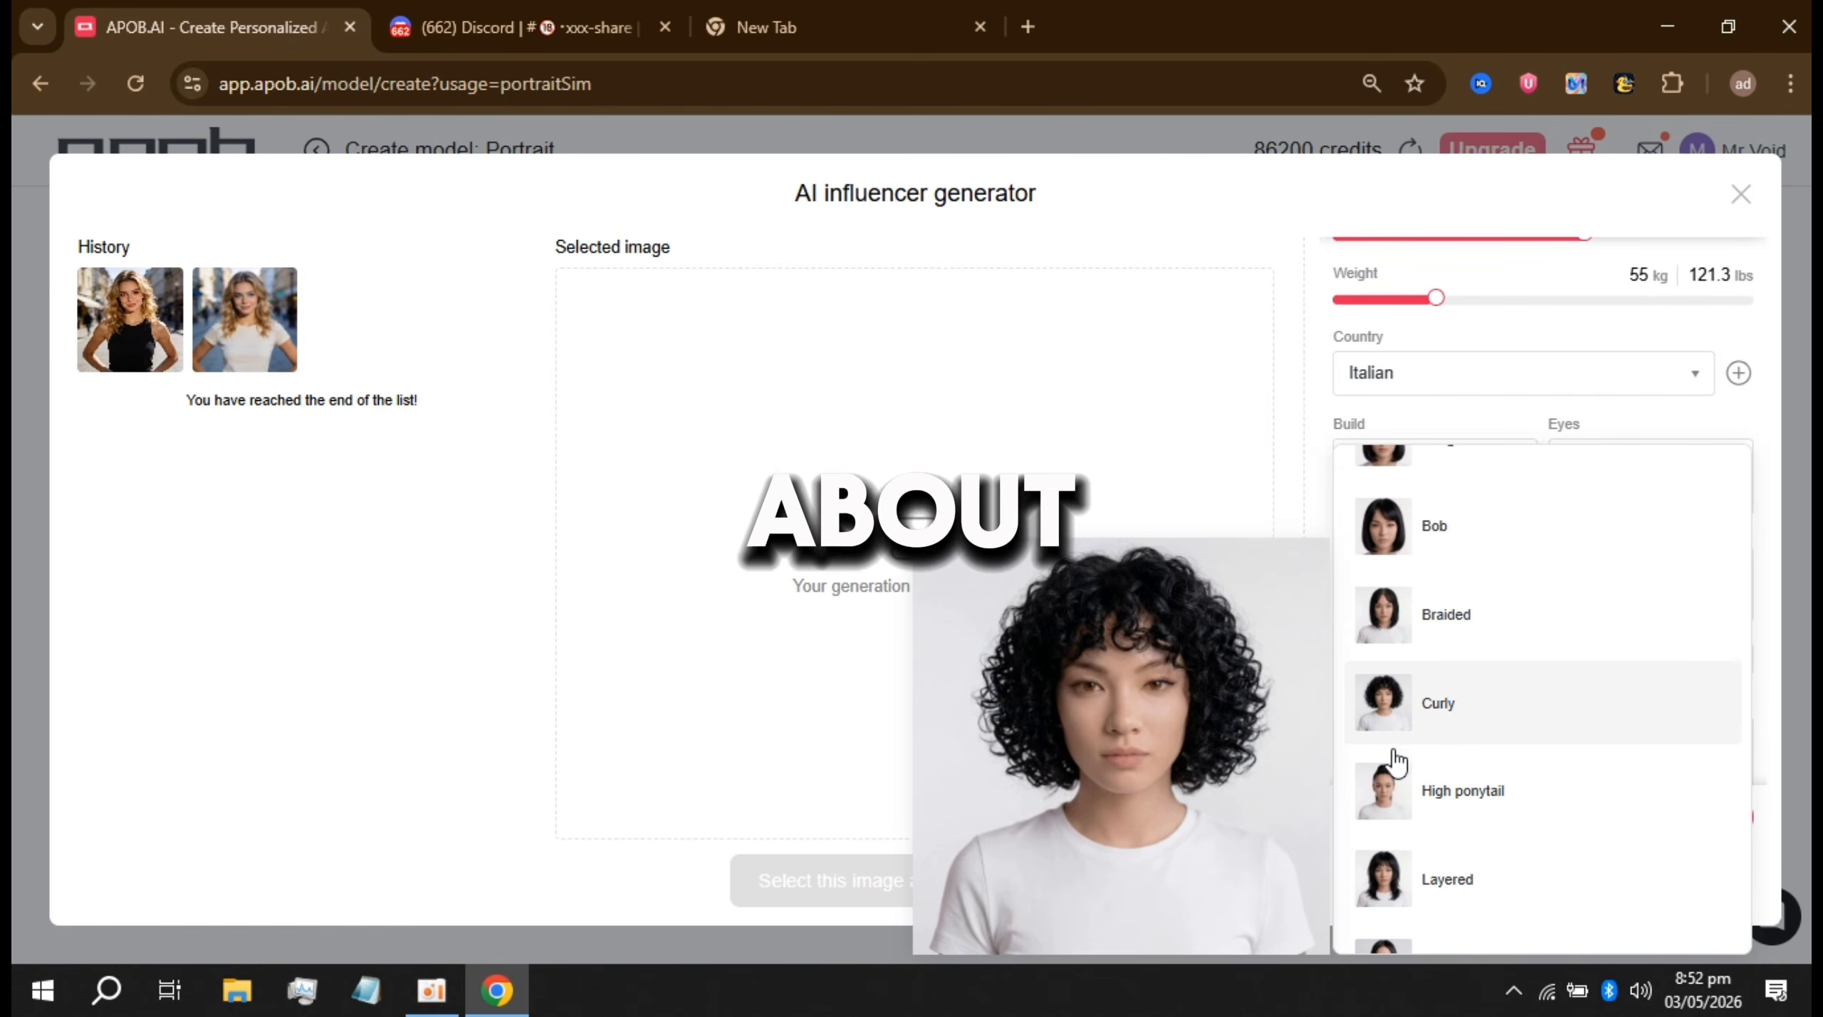
scroll(1392, 758, "down", 2)
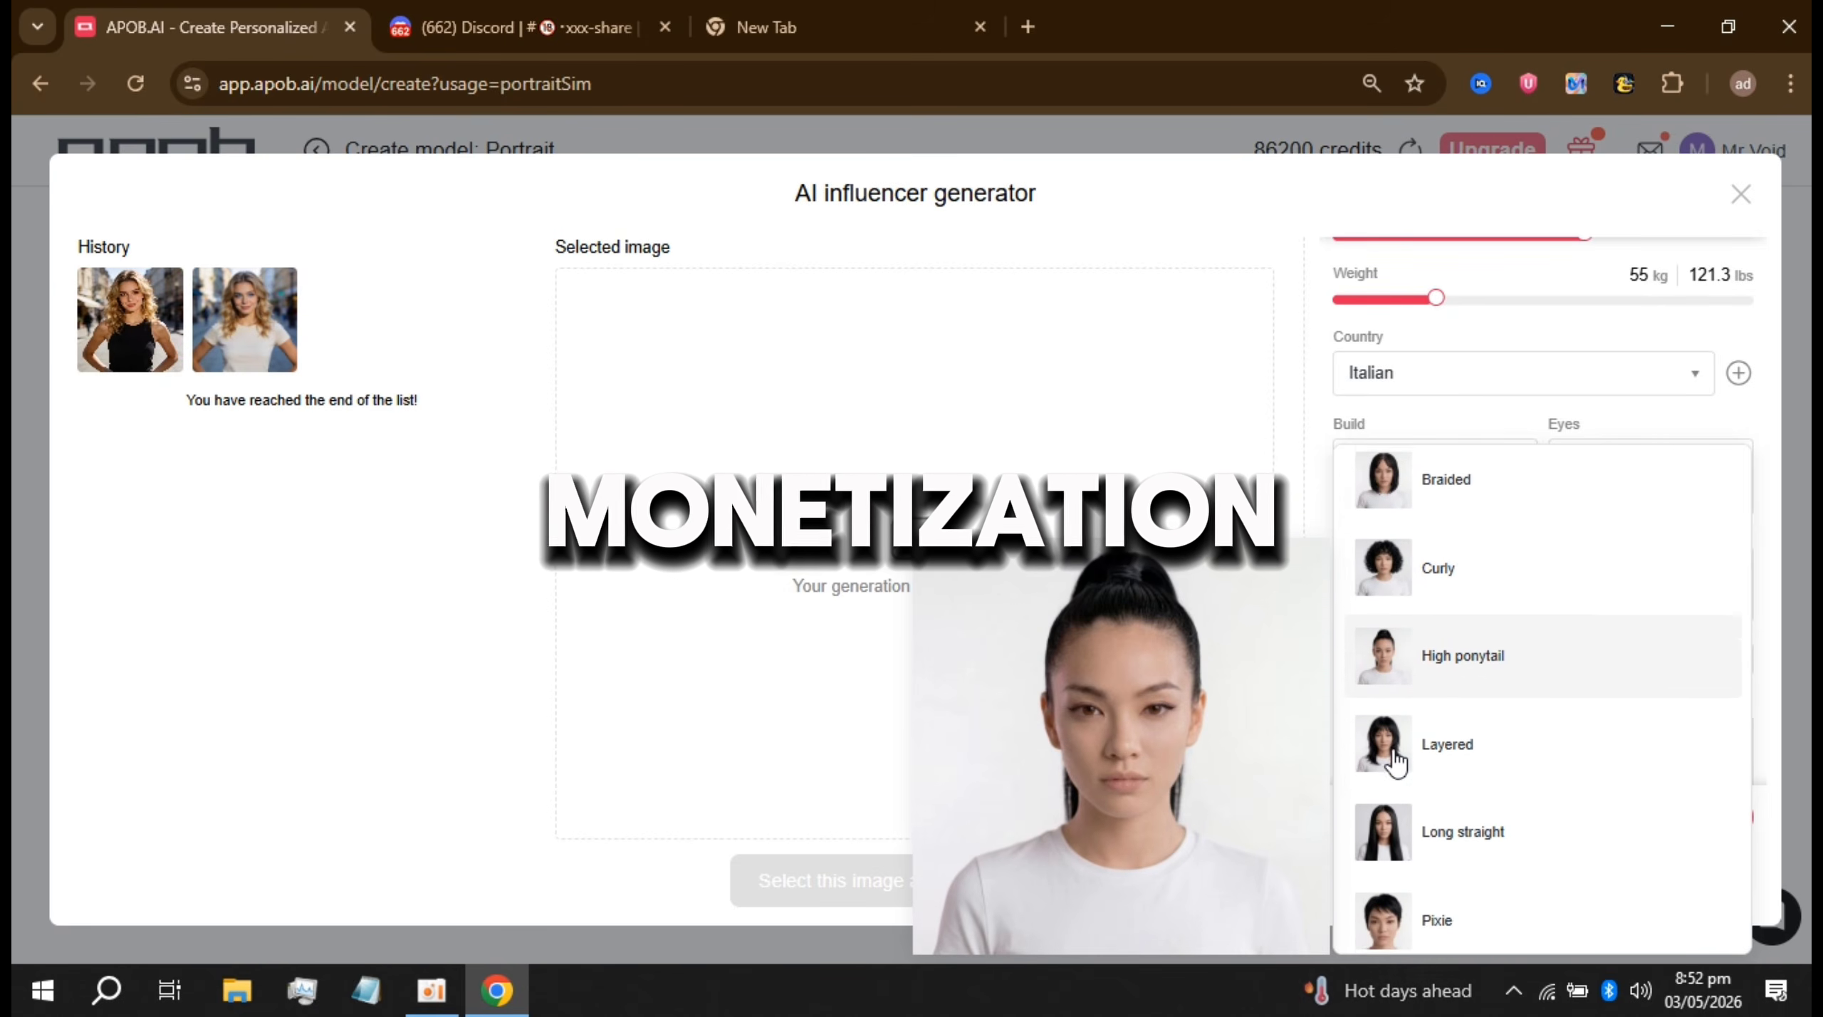
left_click(1396, 766)
left_click(1446, 585)
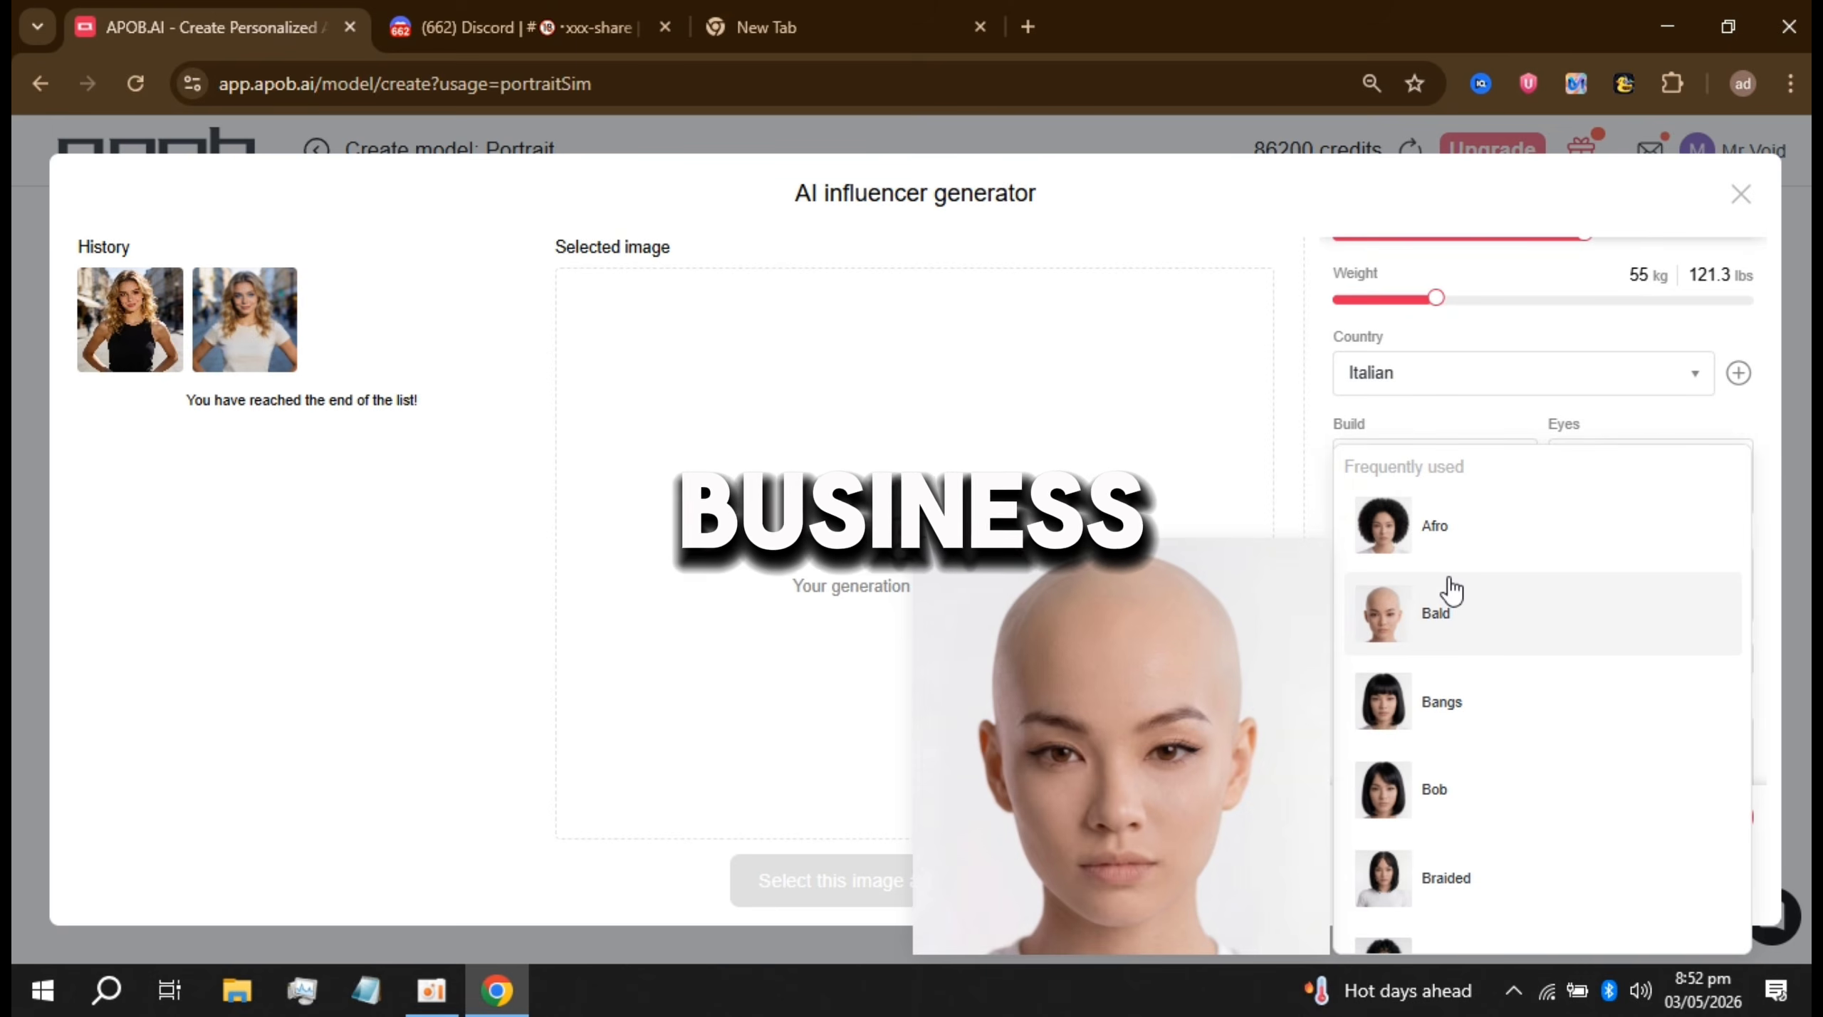
scroll(1414, 911, "down", 2)
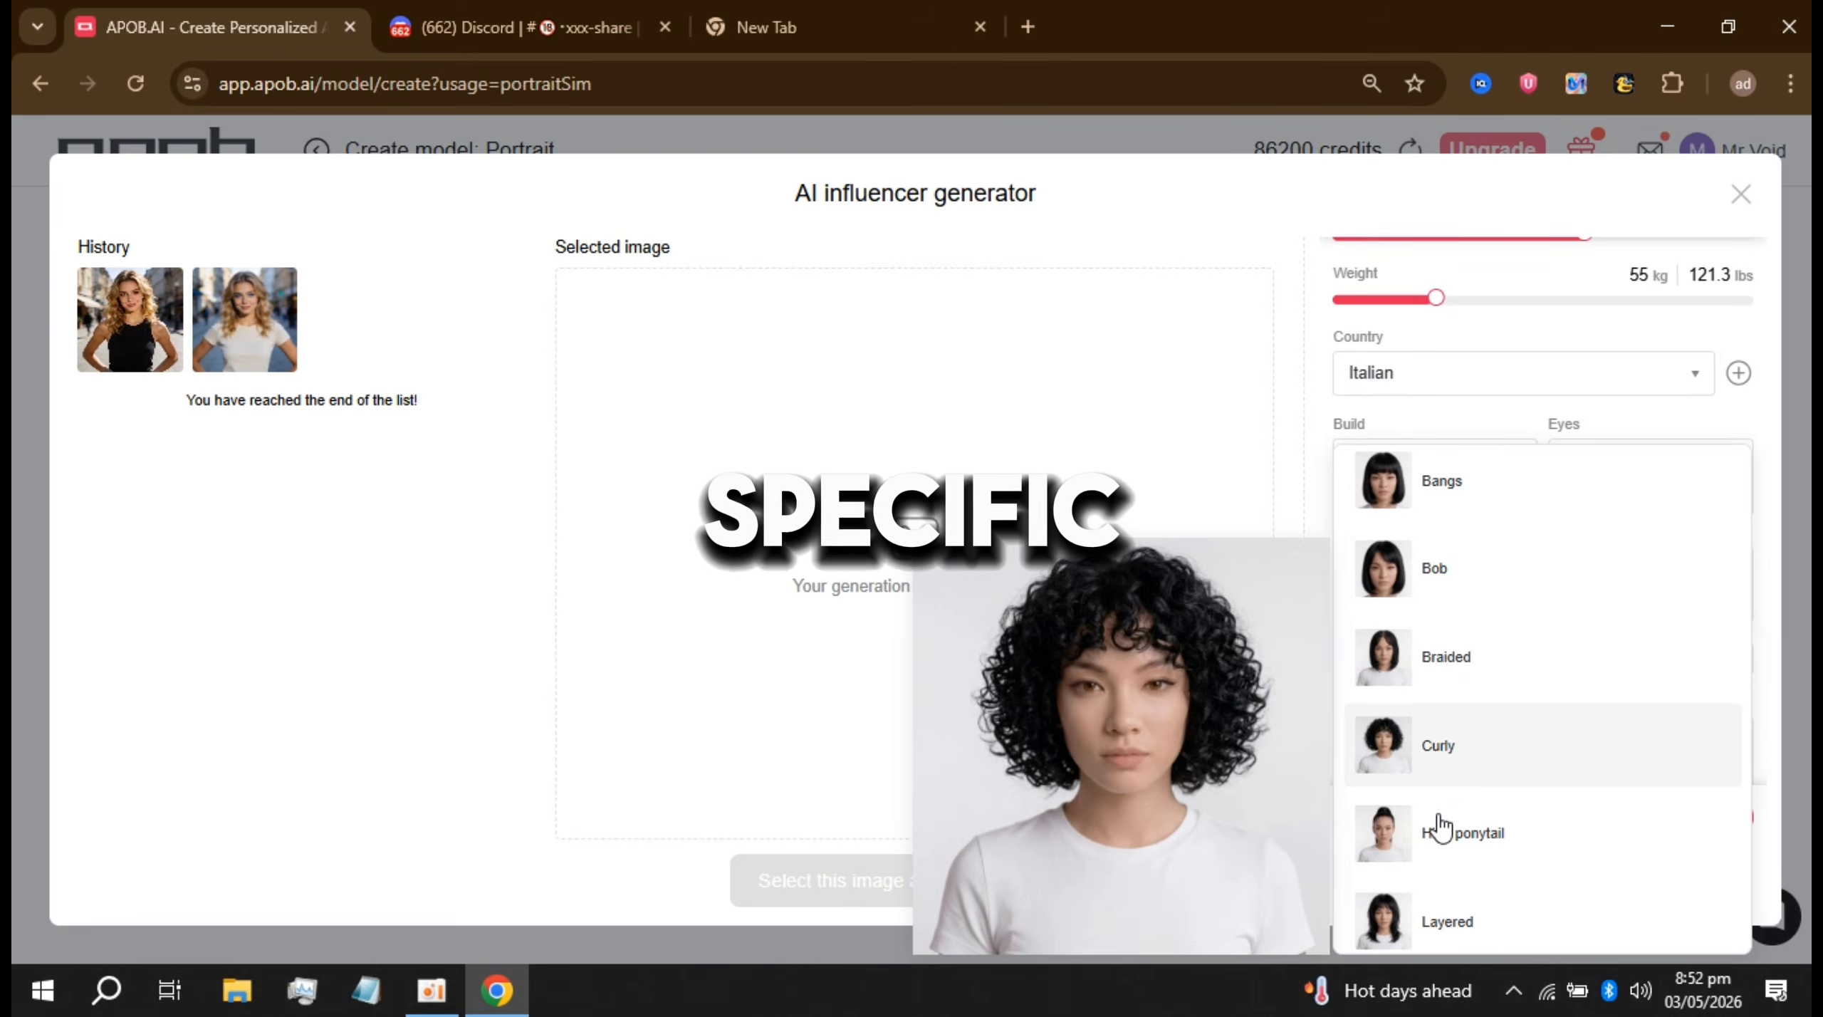
left_click(1438, 925)
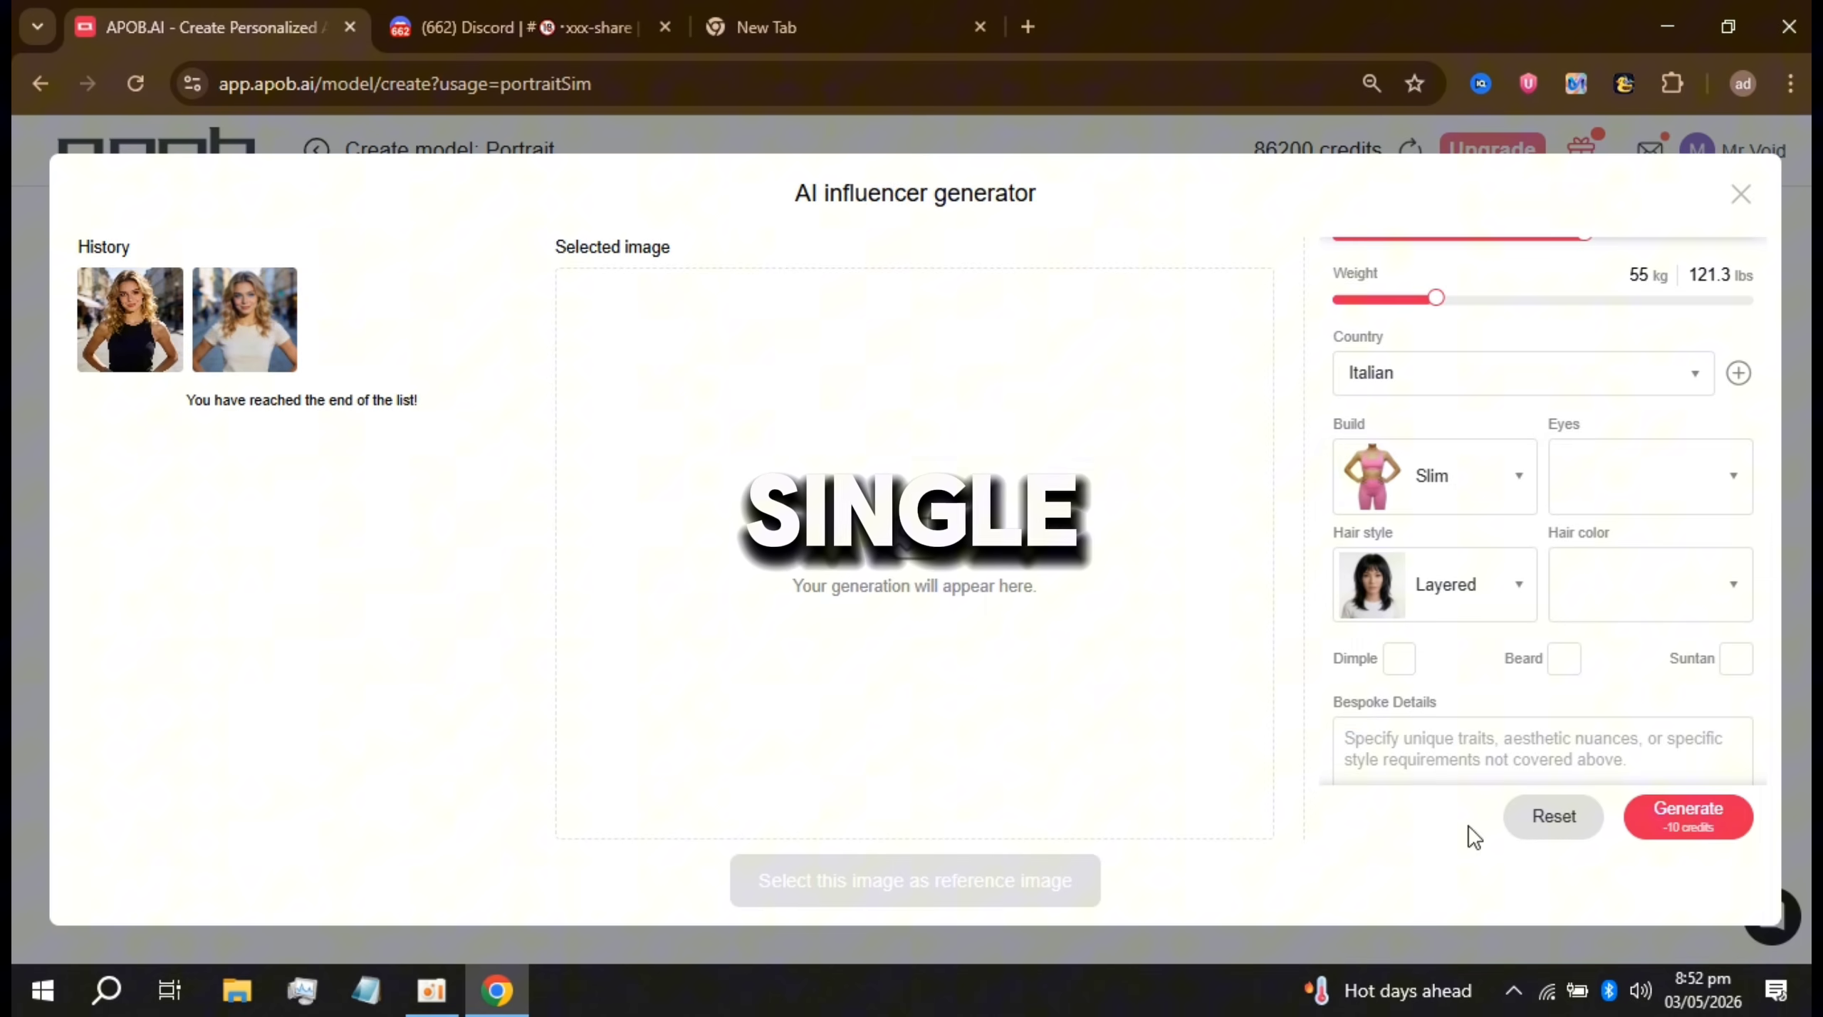
Step: Set the hair color to Blonde, enable Dimple, generate the influencer portrait, and close the generator
left_click(1622, 594)
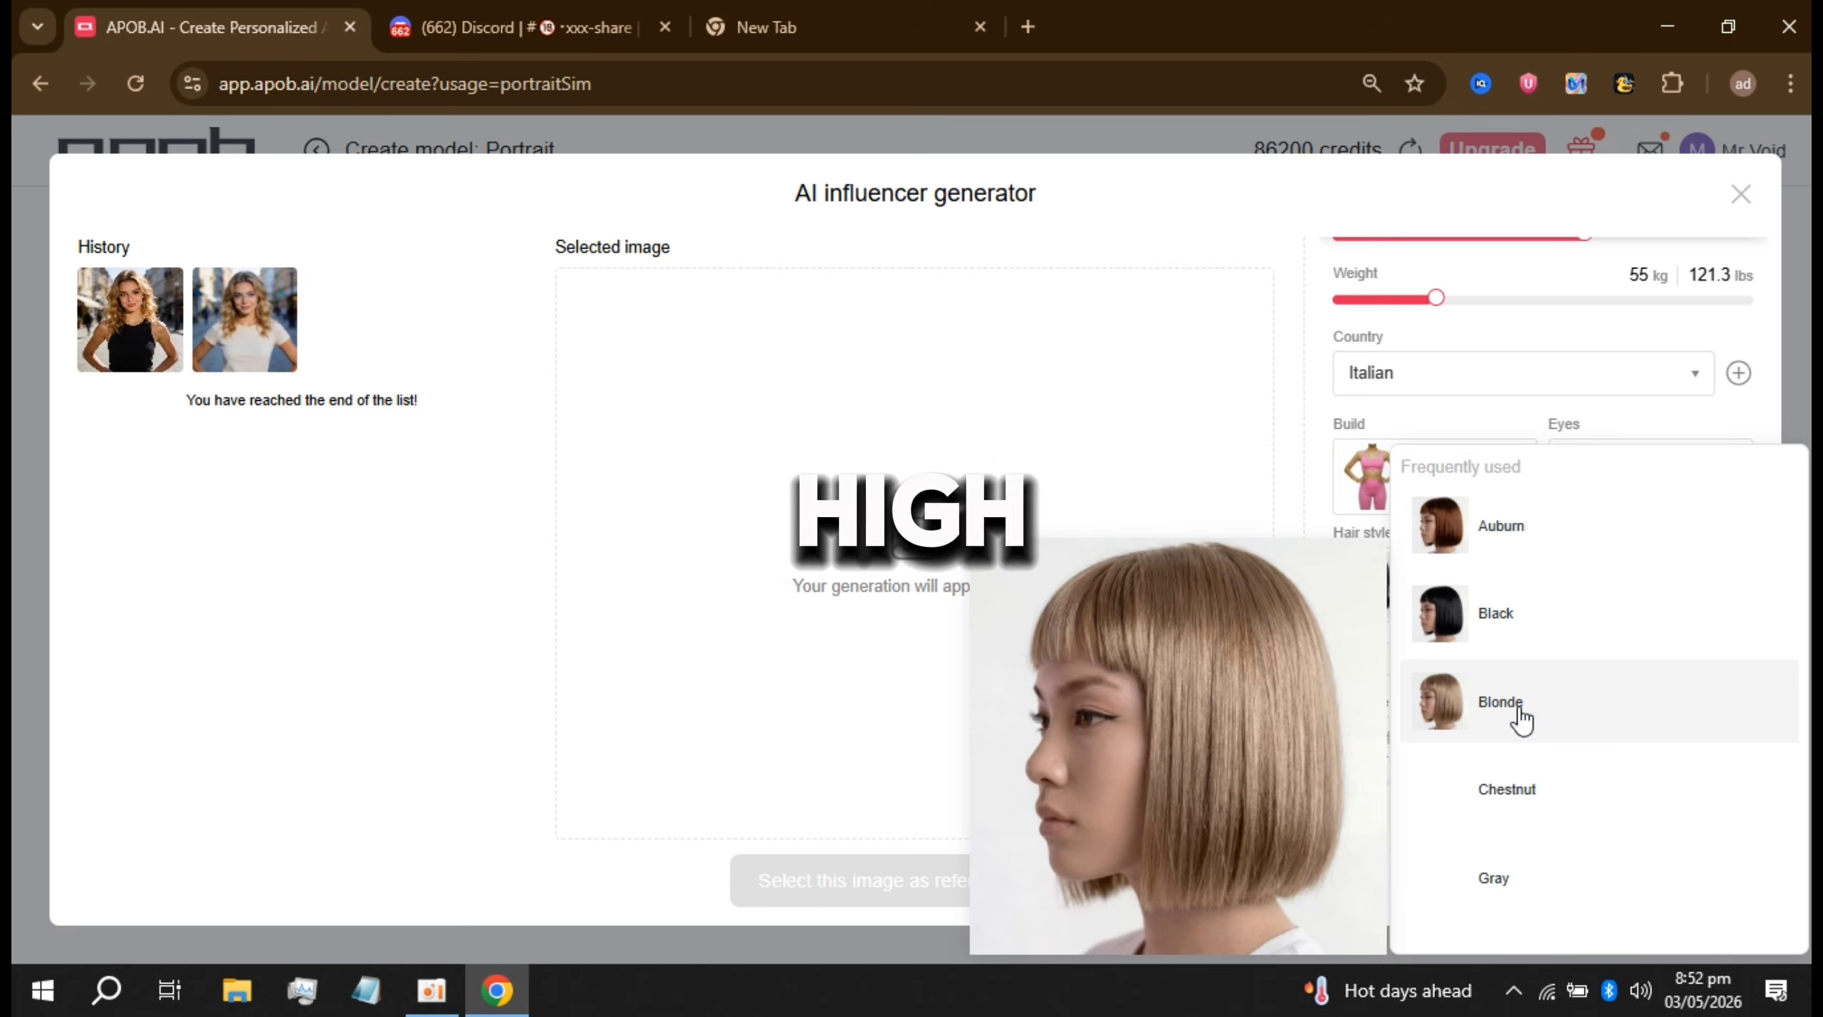
left_click(1521, 719)
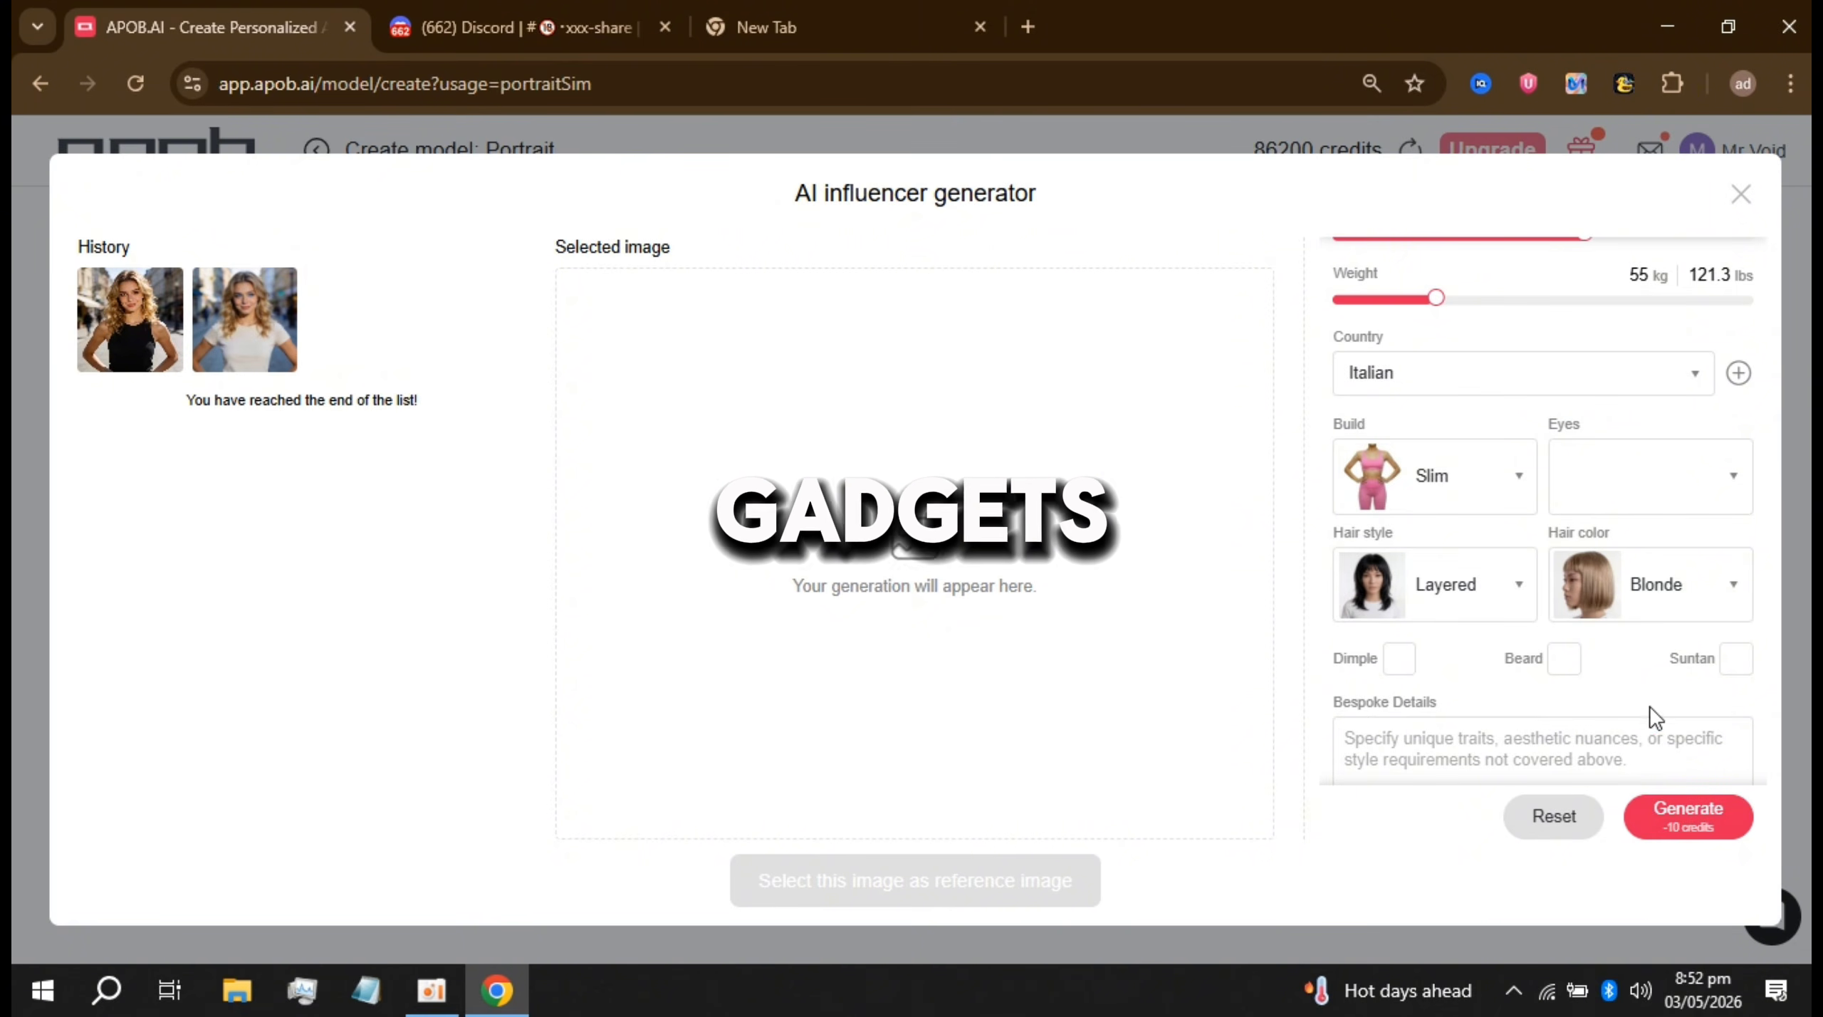
scroll(1521, 705, "down", 1)
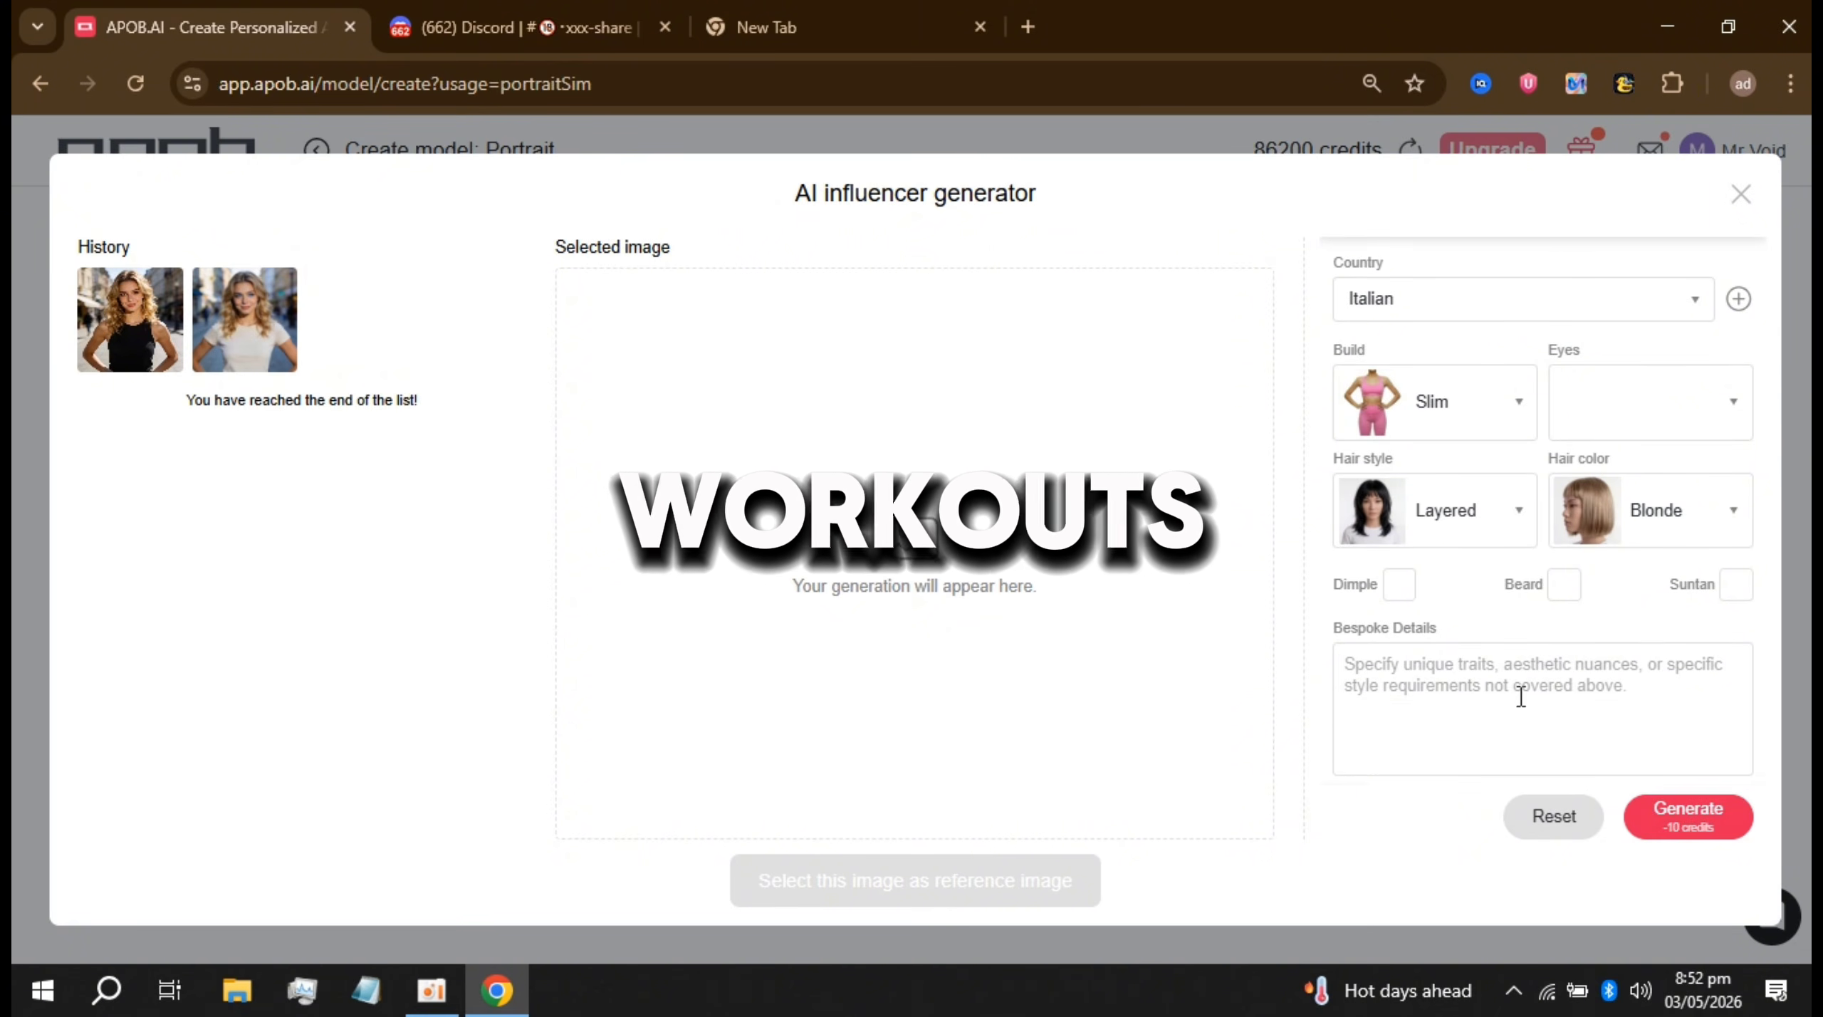
left_click(1401, 585)
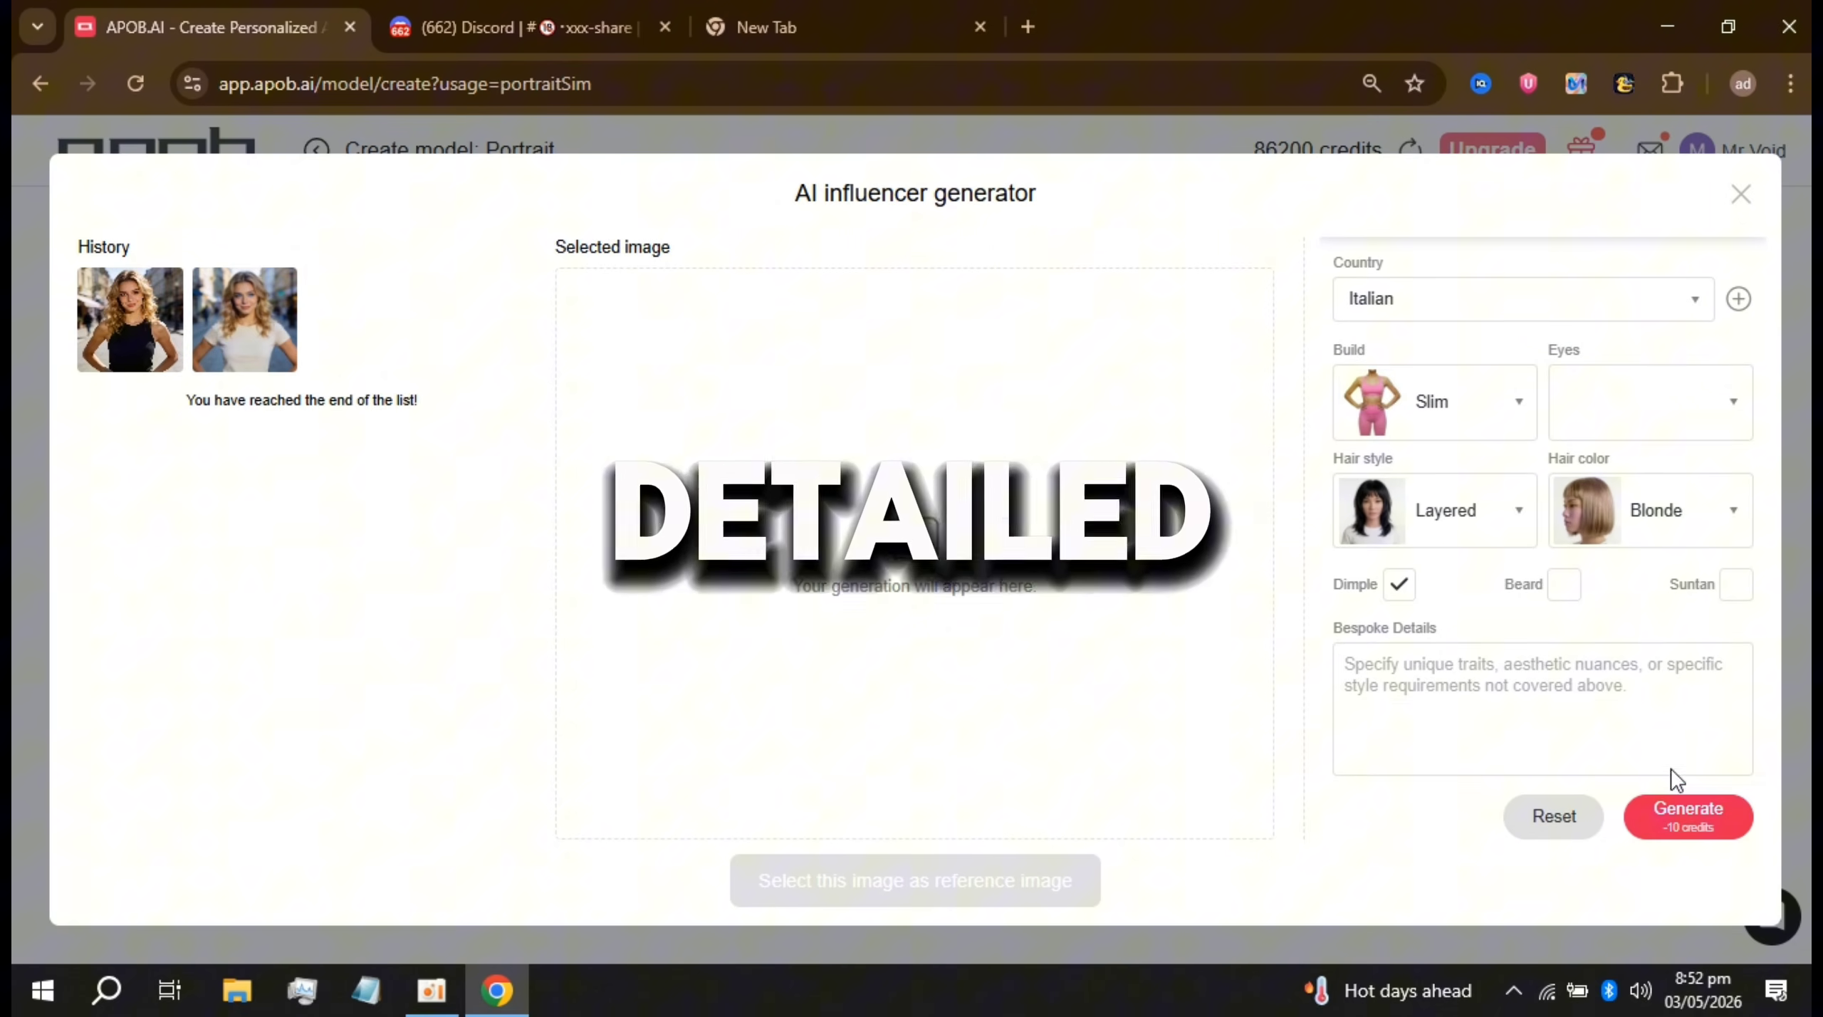
left_click(1686, 820)
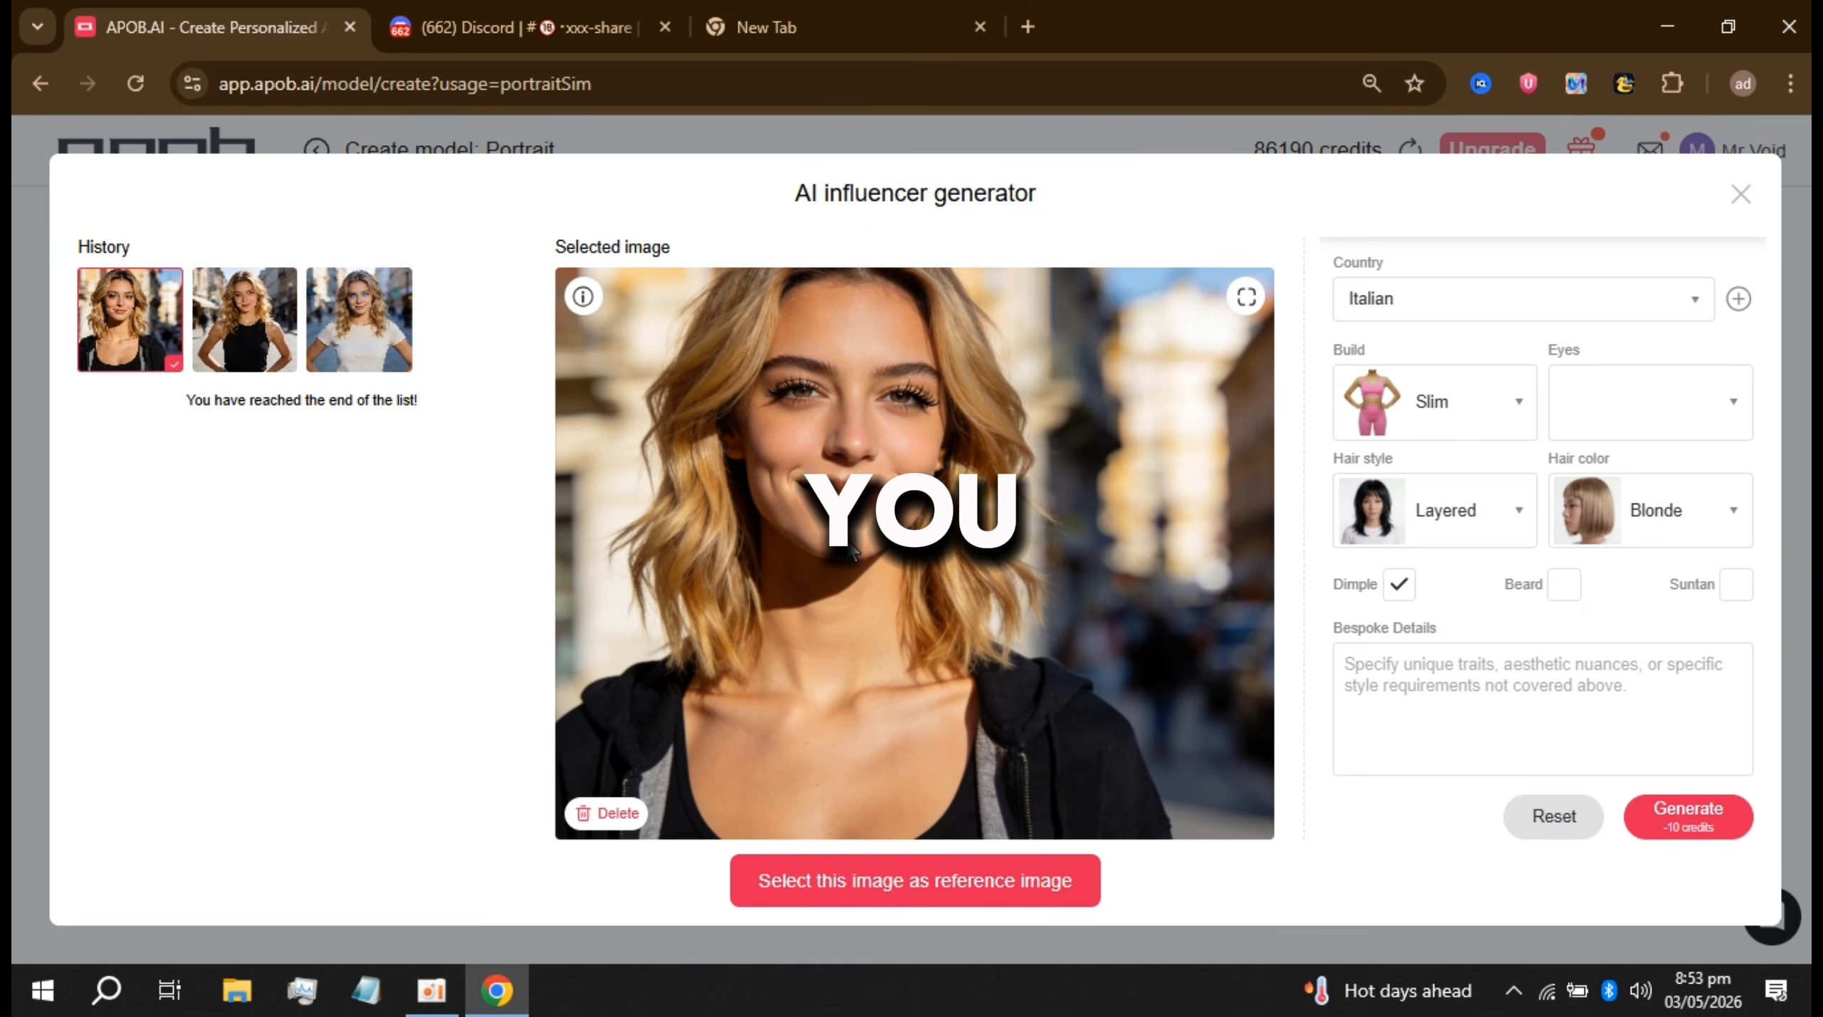
left_click(1739, 194)
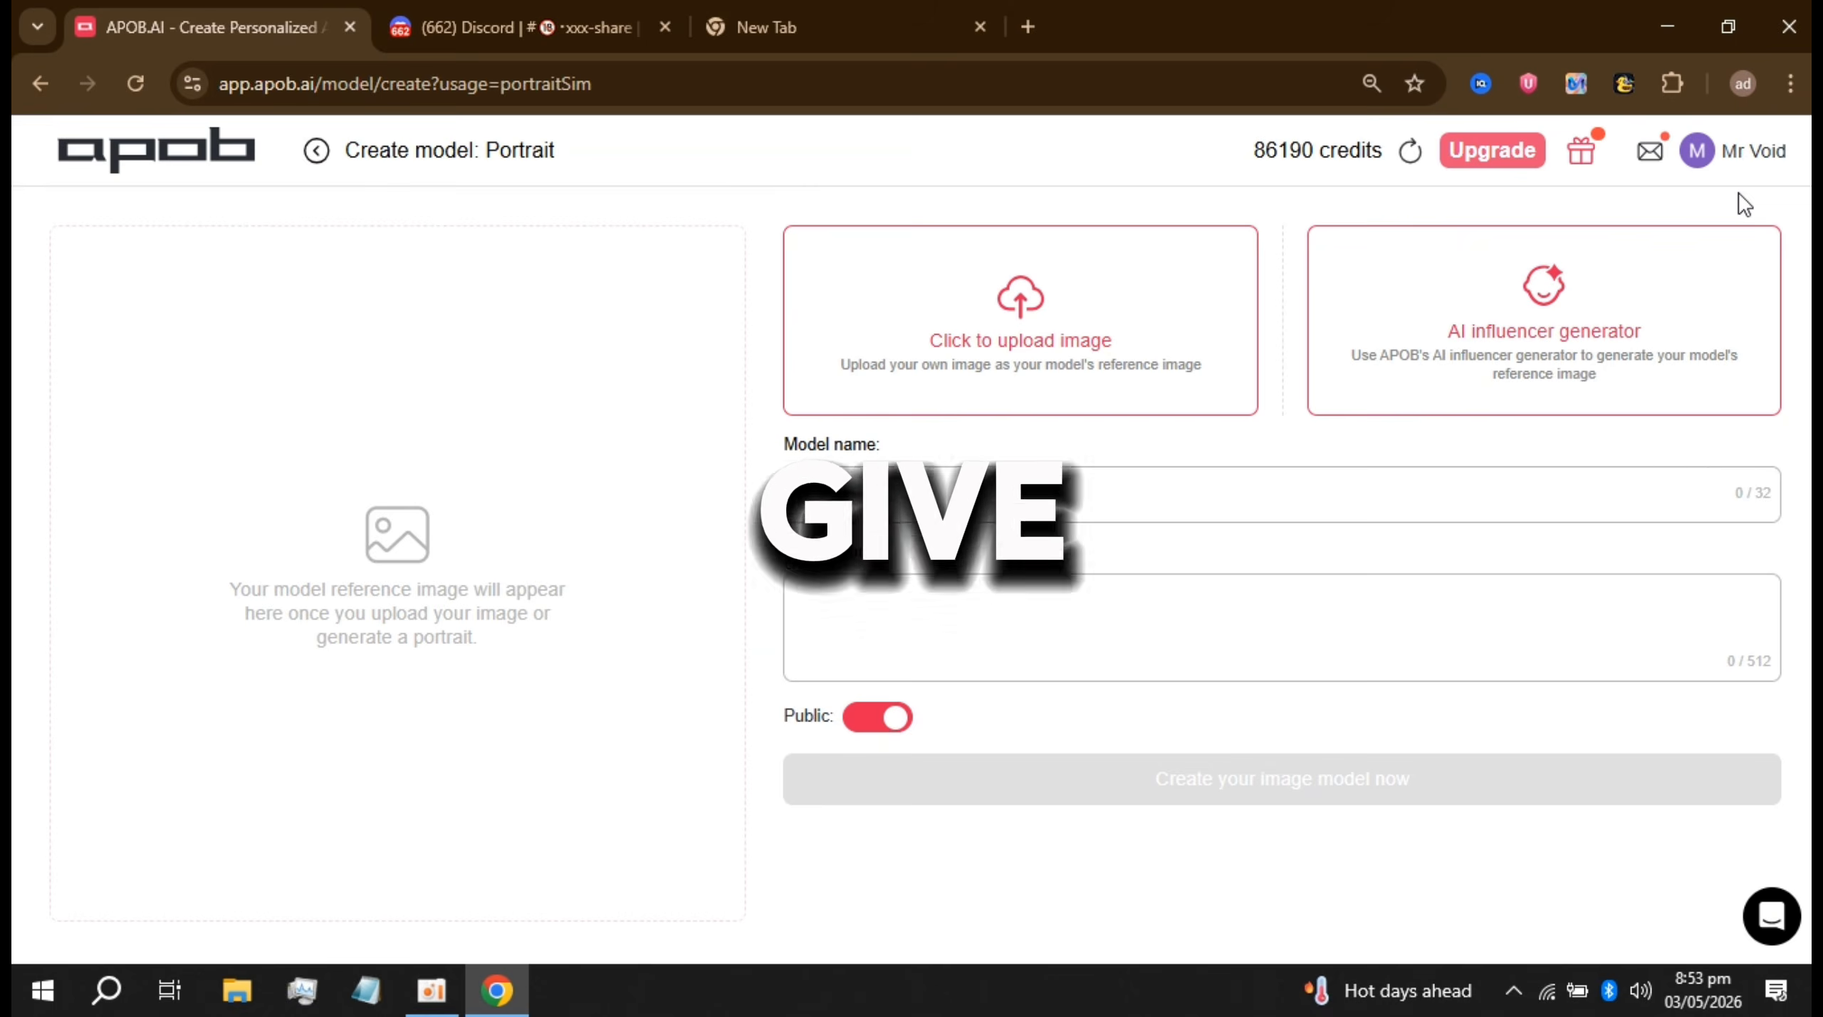
Step: Open the Elnina personal model and look through its previously generated videos
left_click(316, 151)
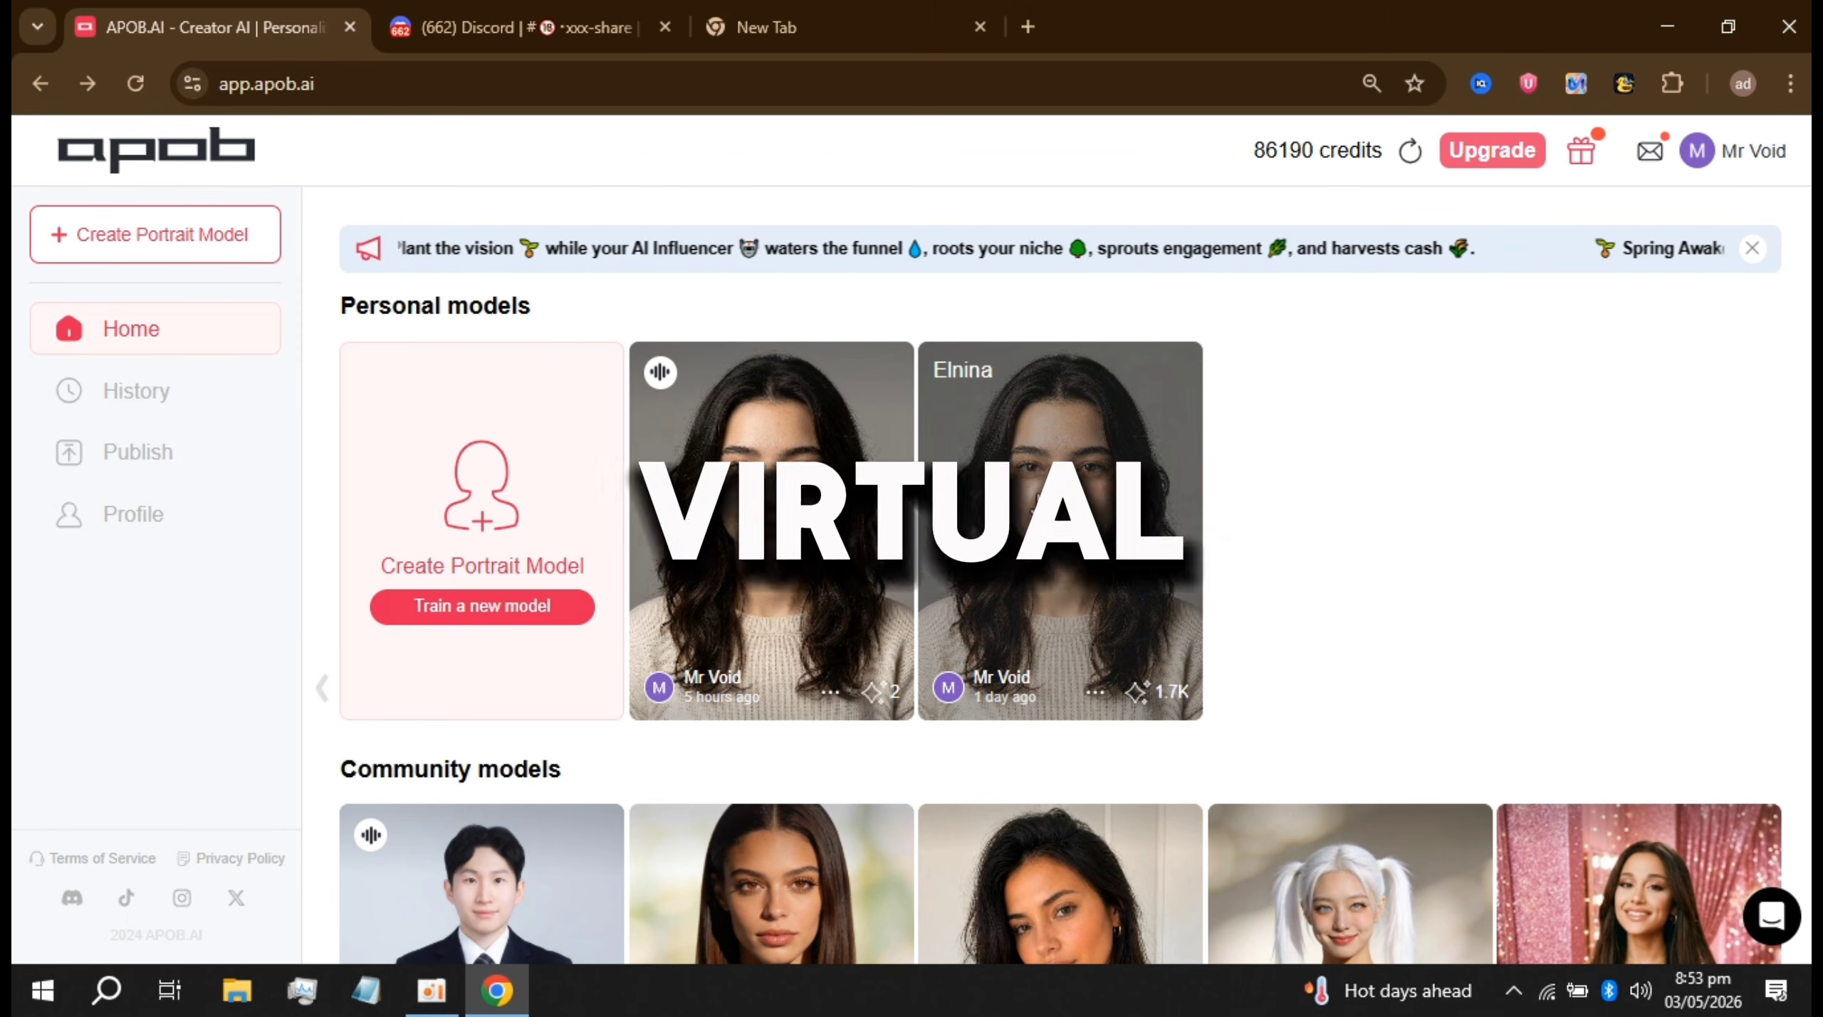
left_click(1036, 499)
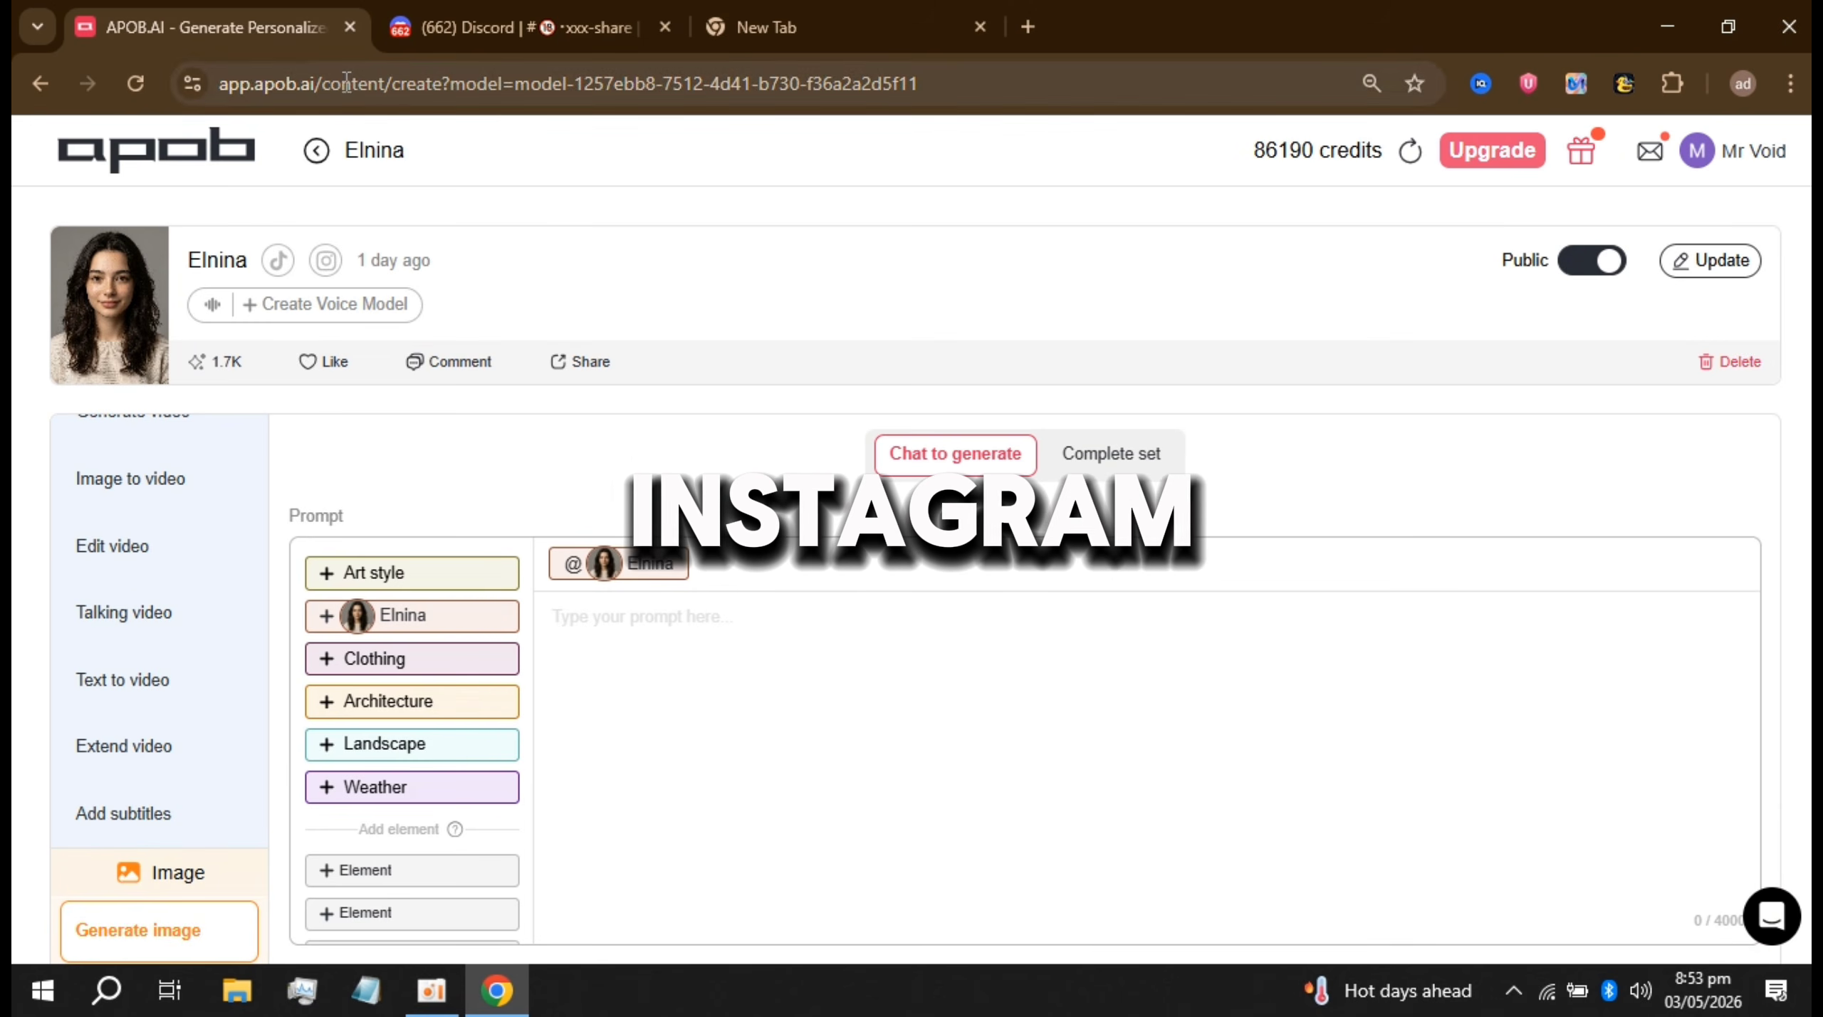
scroll(684, 492, "down", 15)
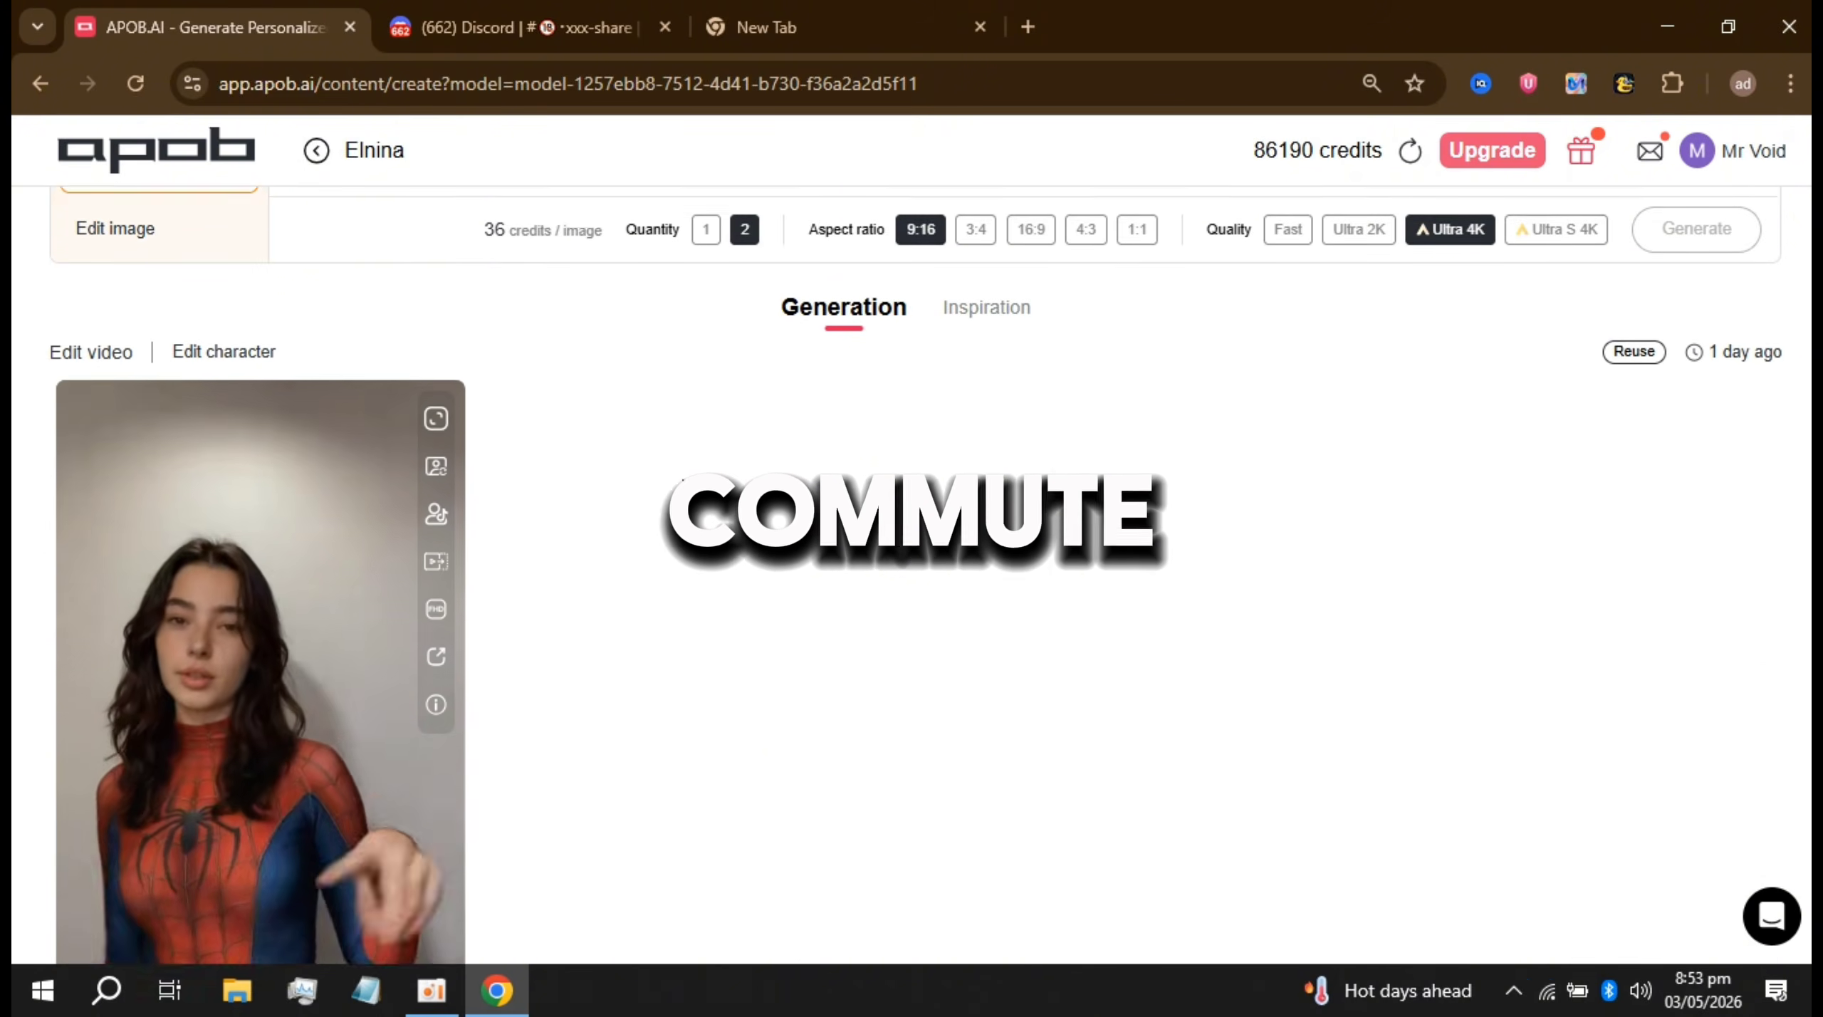
scroll(598, 692, "down", 3)
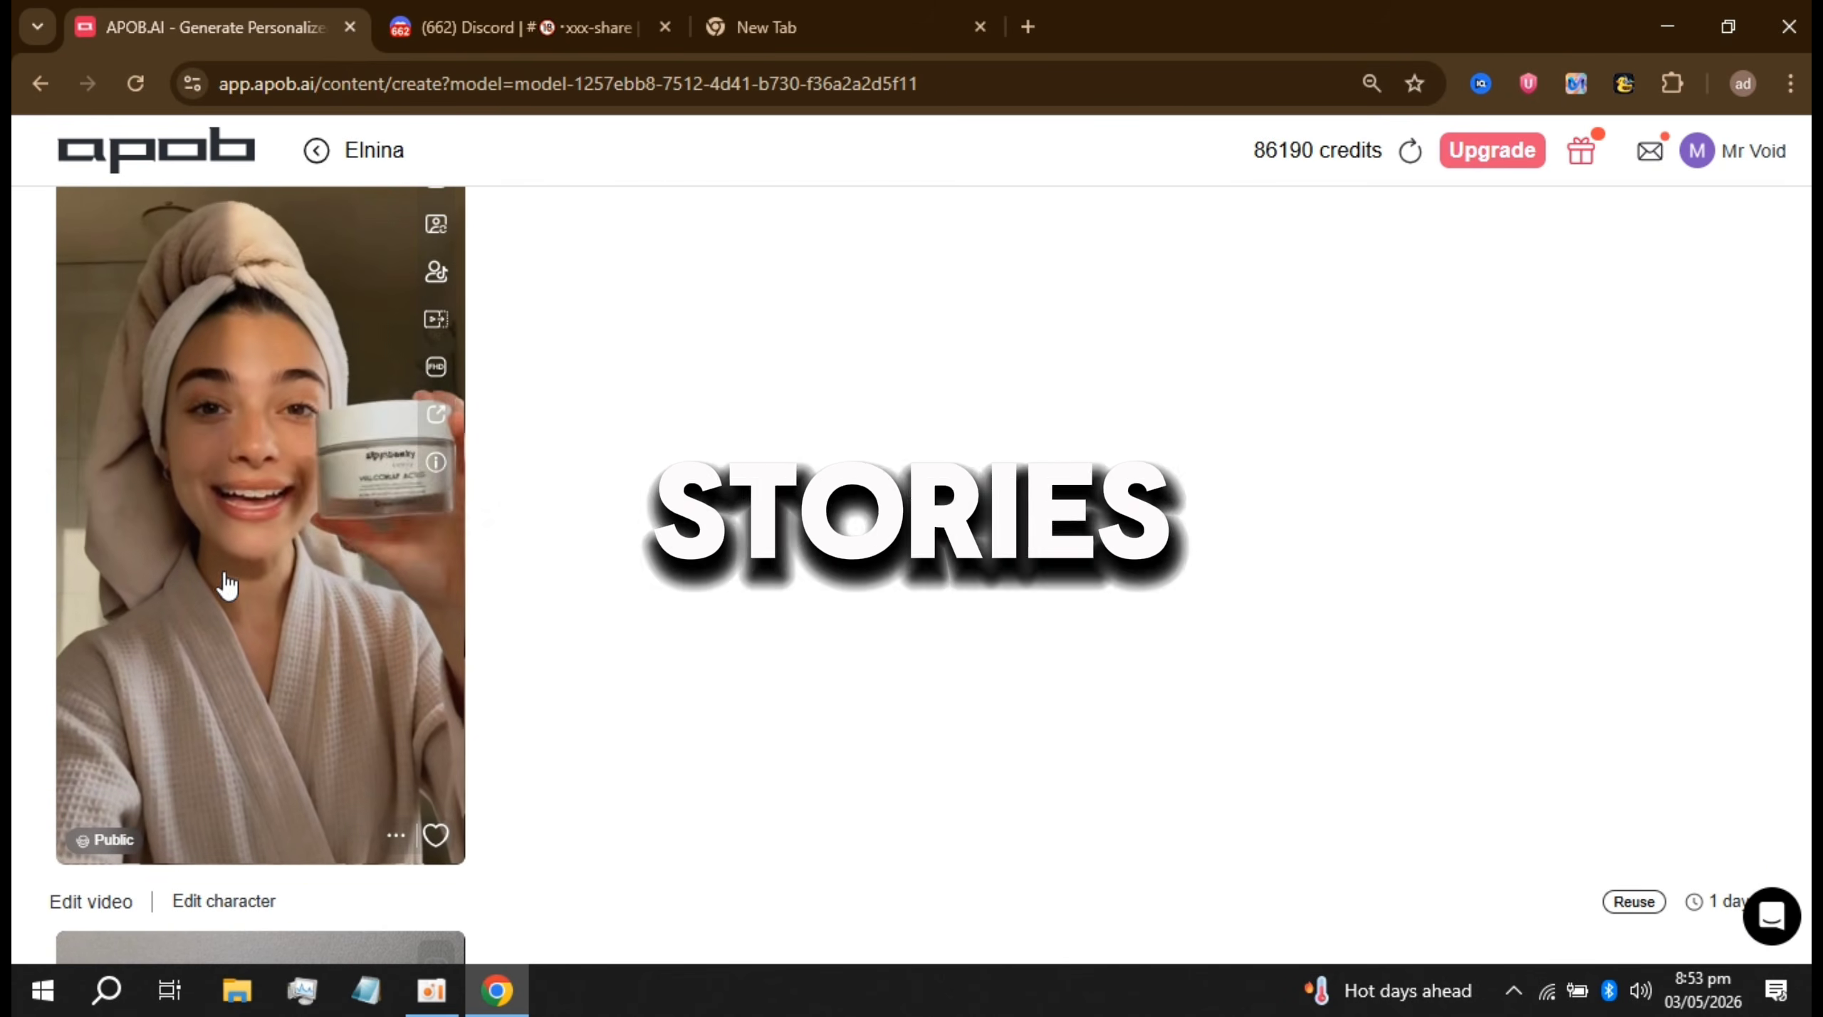
scroll(605, 701, "down", 4)
scroll(610, 700, "down", 2)
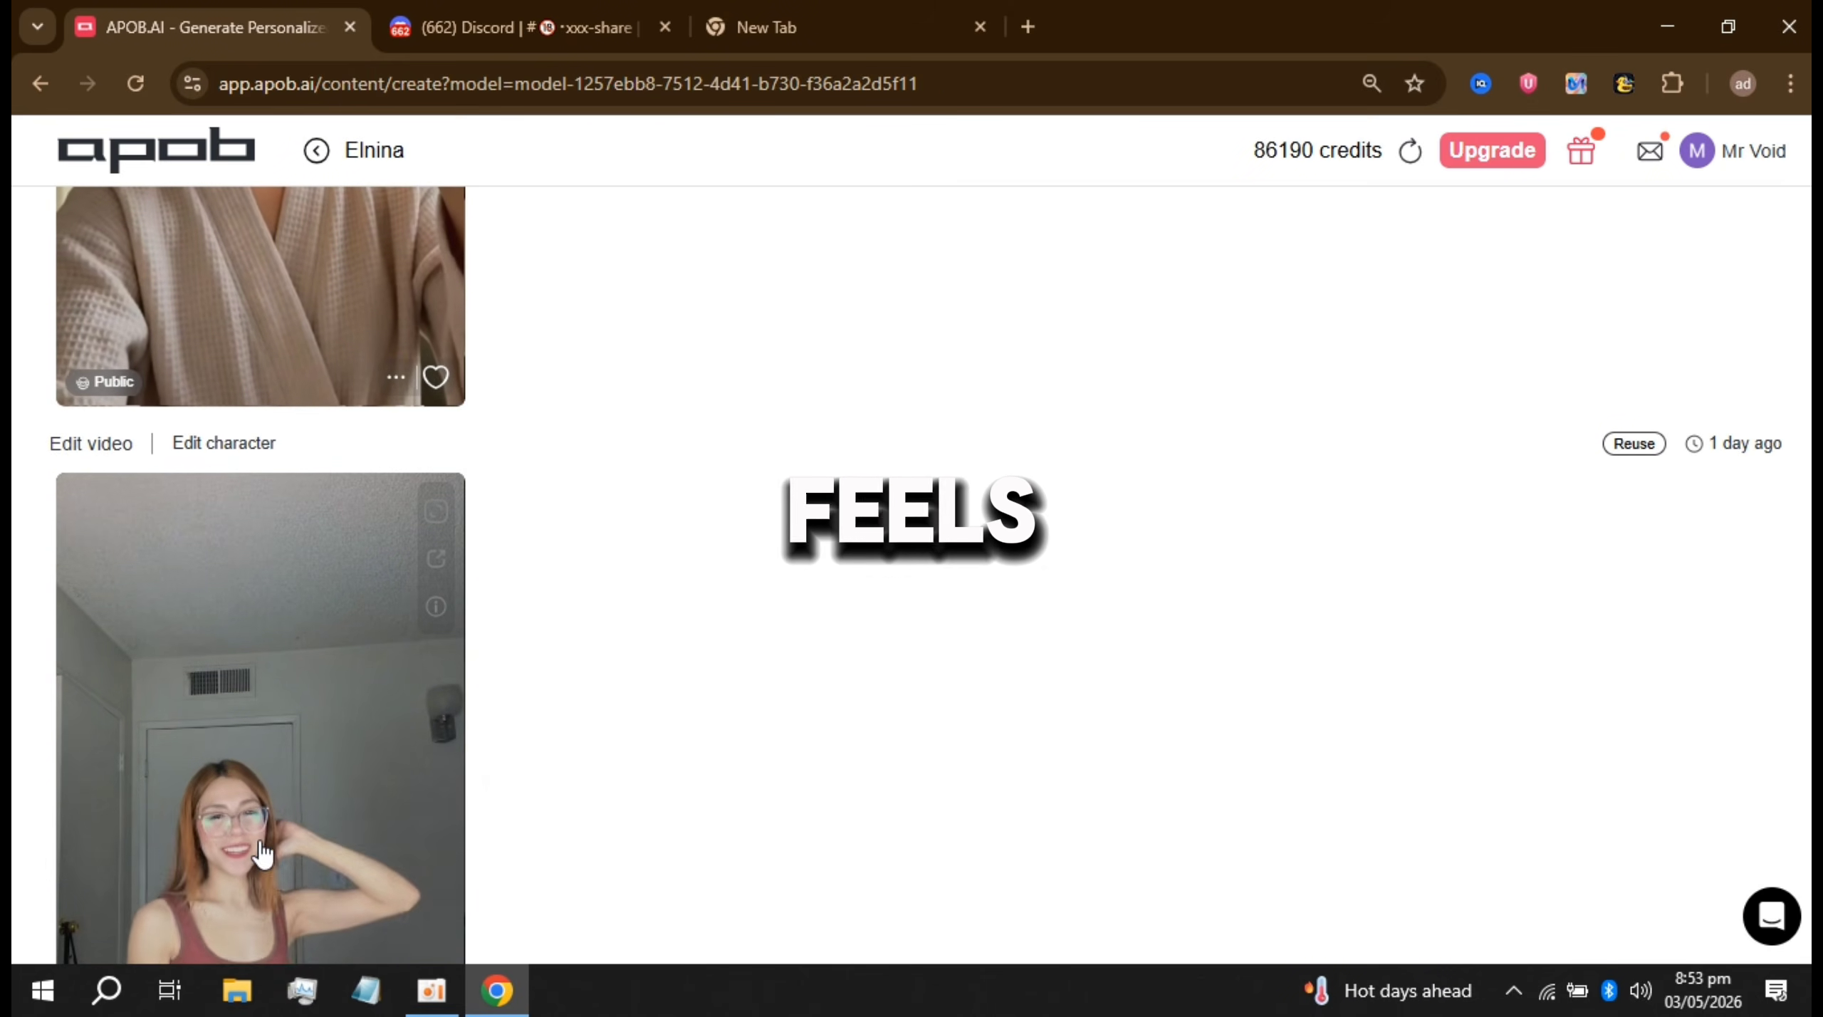
scroll(830, 610, "down", 6)
scroll(834, 617, "up", 3)
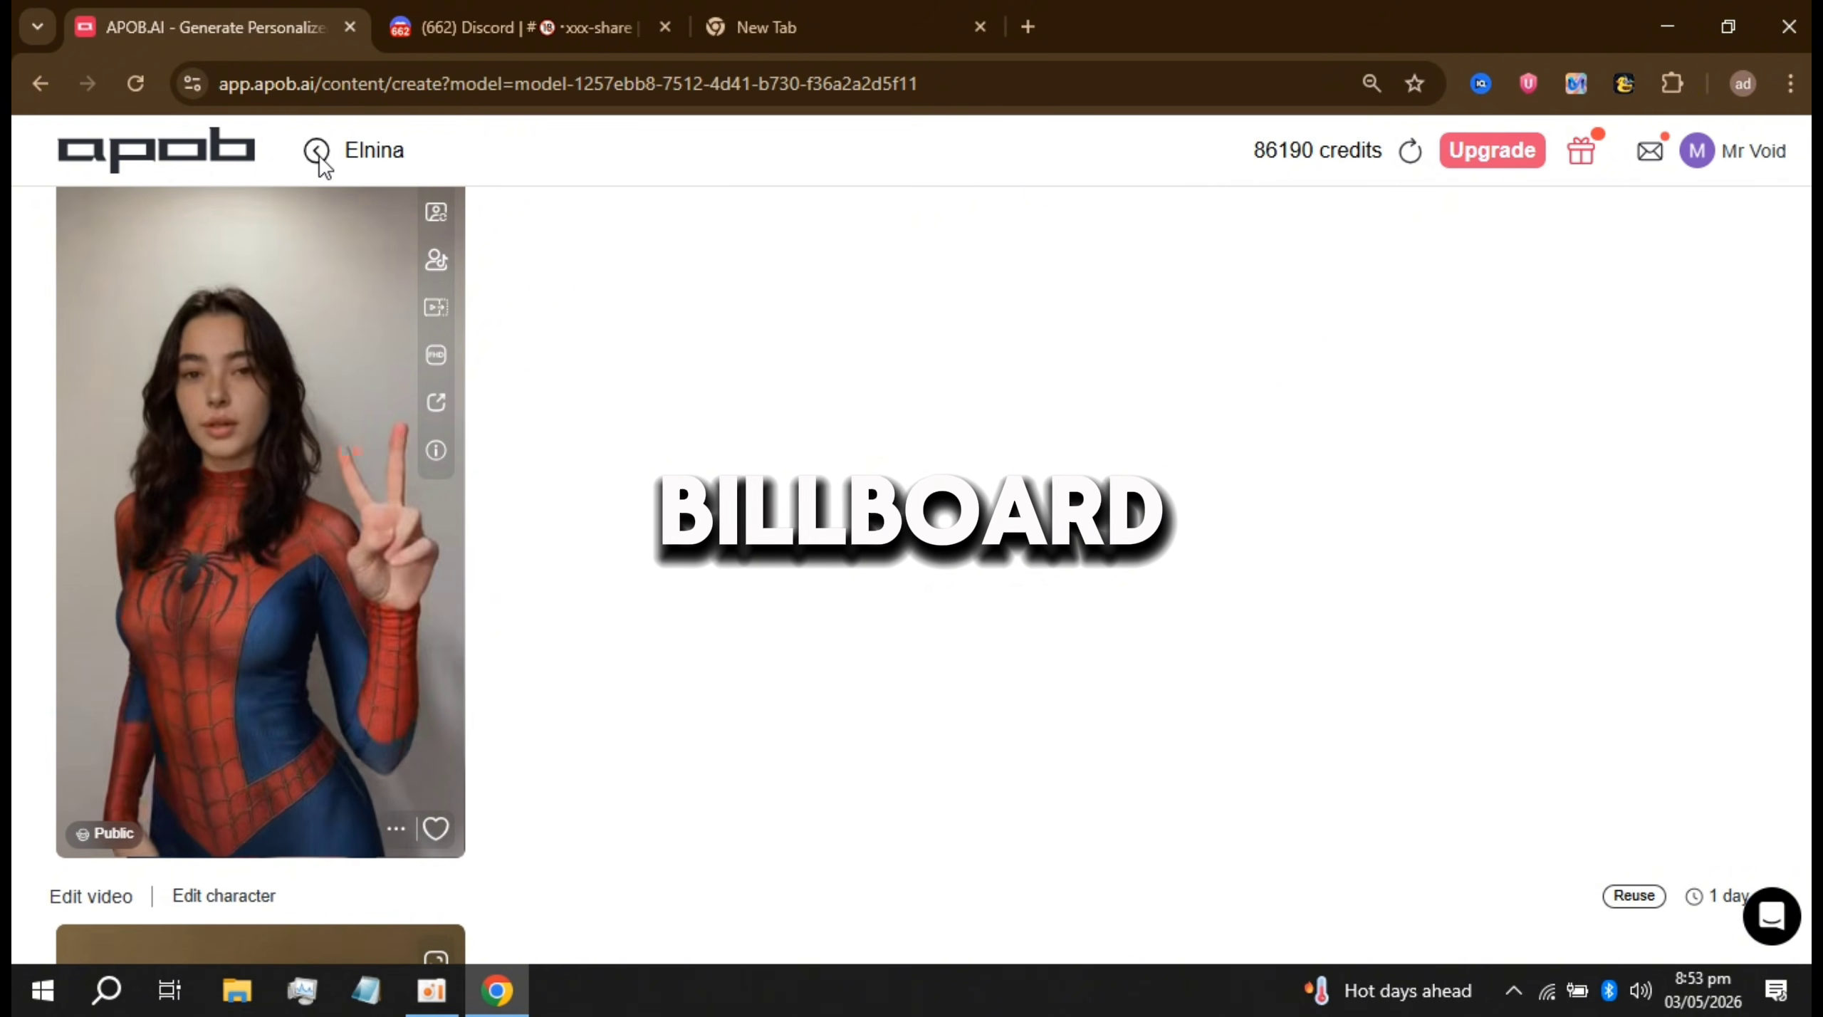
Step: Return to the personal models, open Sara, and look through her generated images, videos and storyboard
left_click(319, 157)
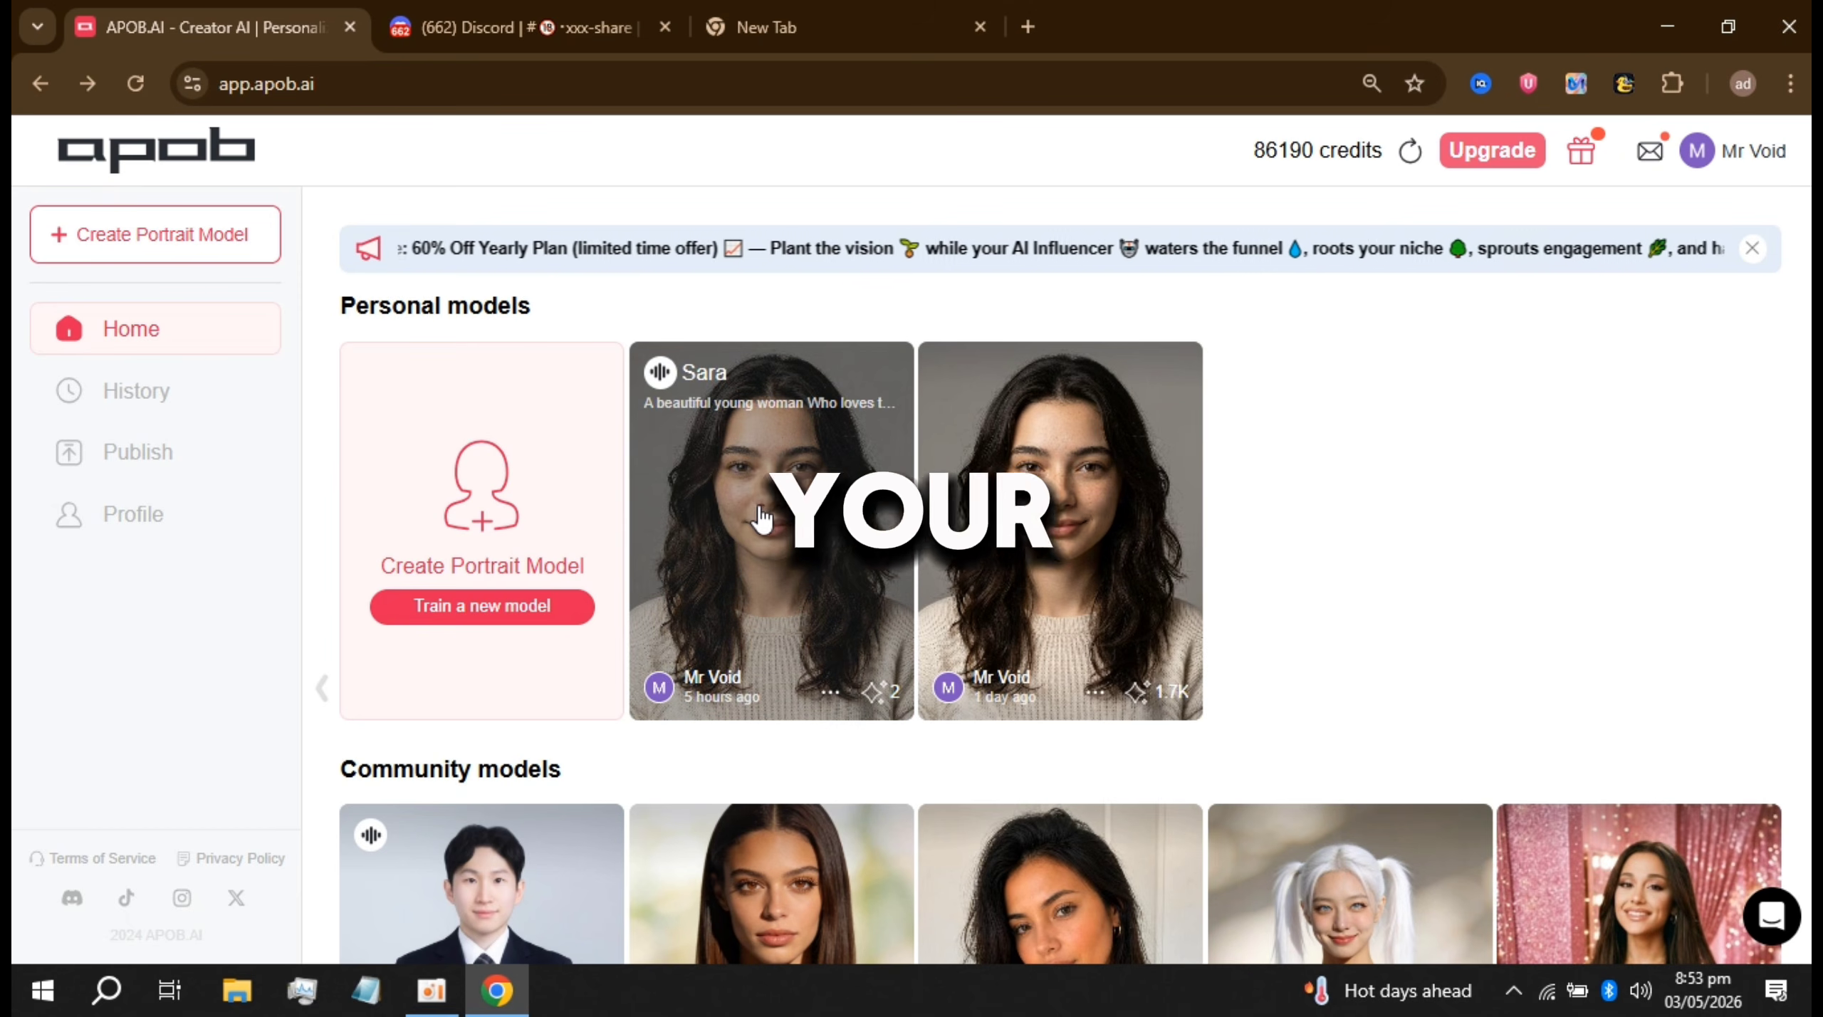
left_click(764, 516)
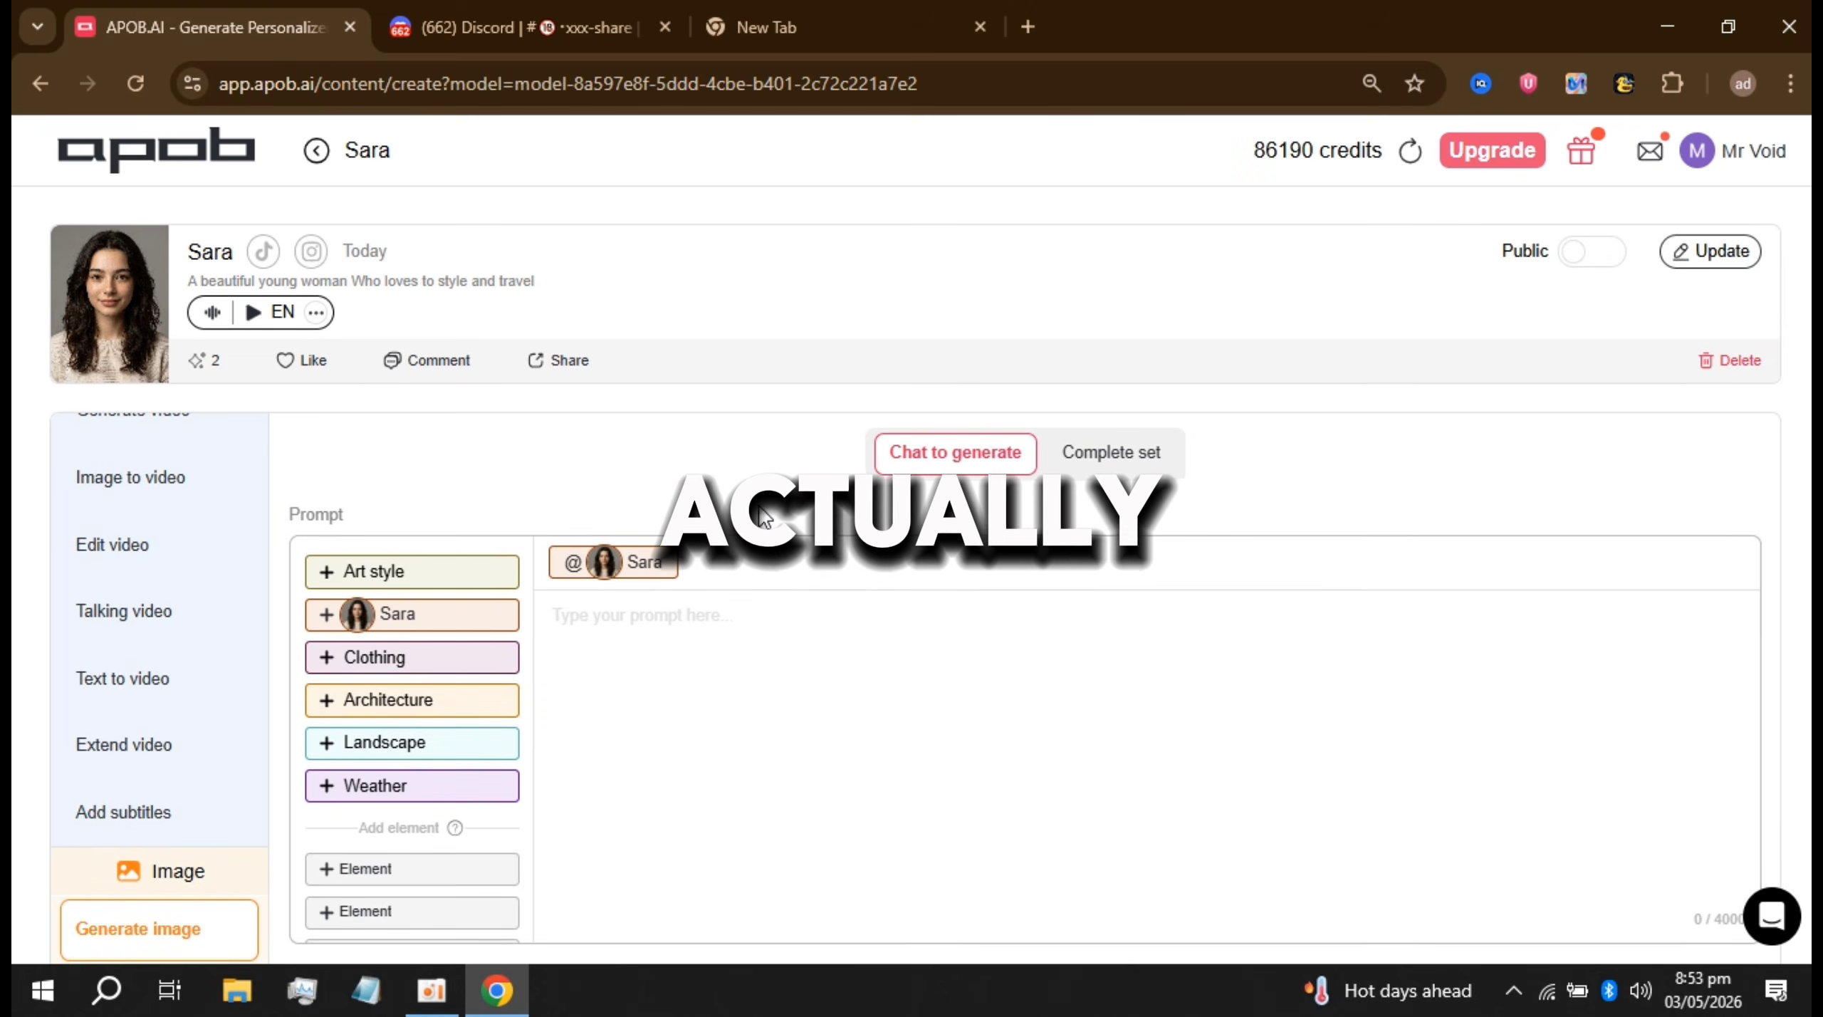
scroll(764, 516, "down", 10)
scroll(764, 516, "down", 1)
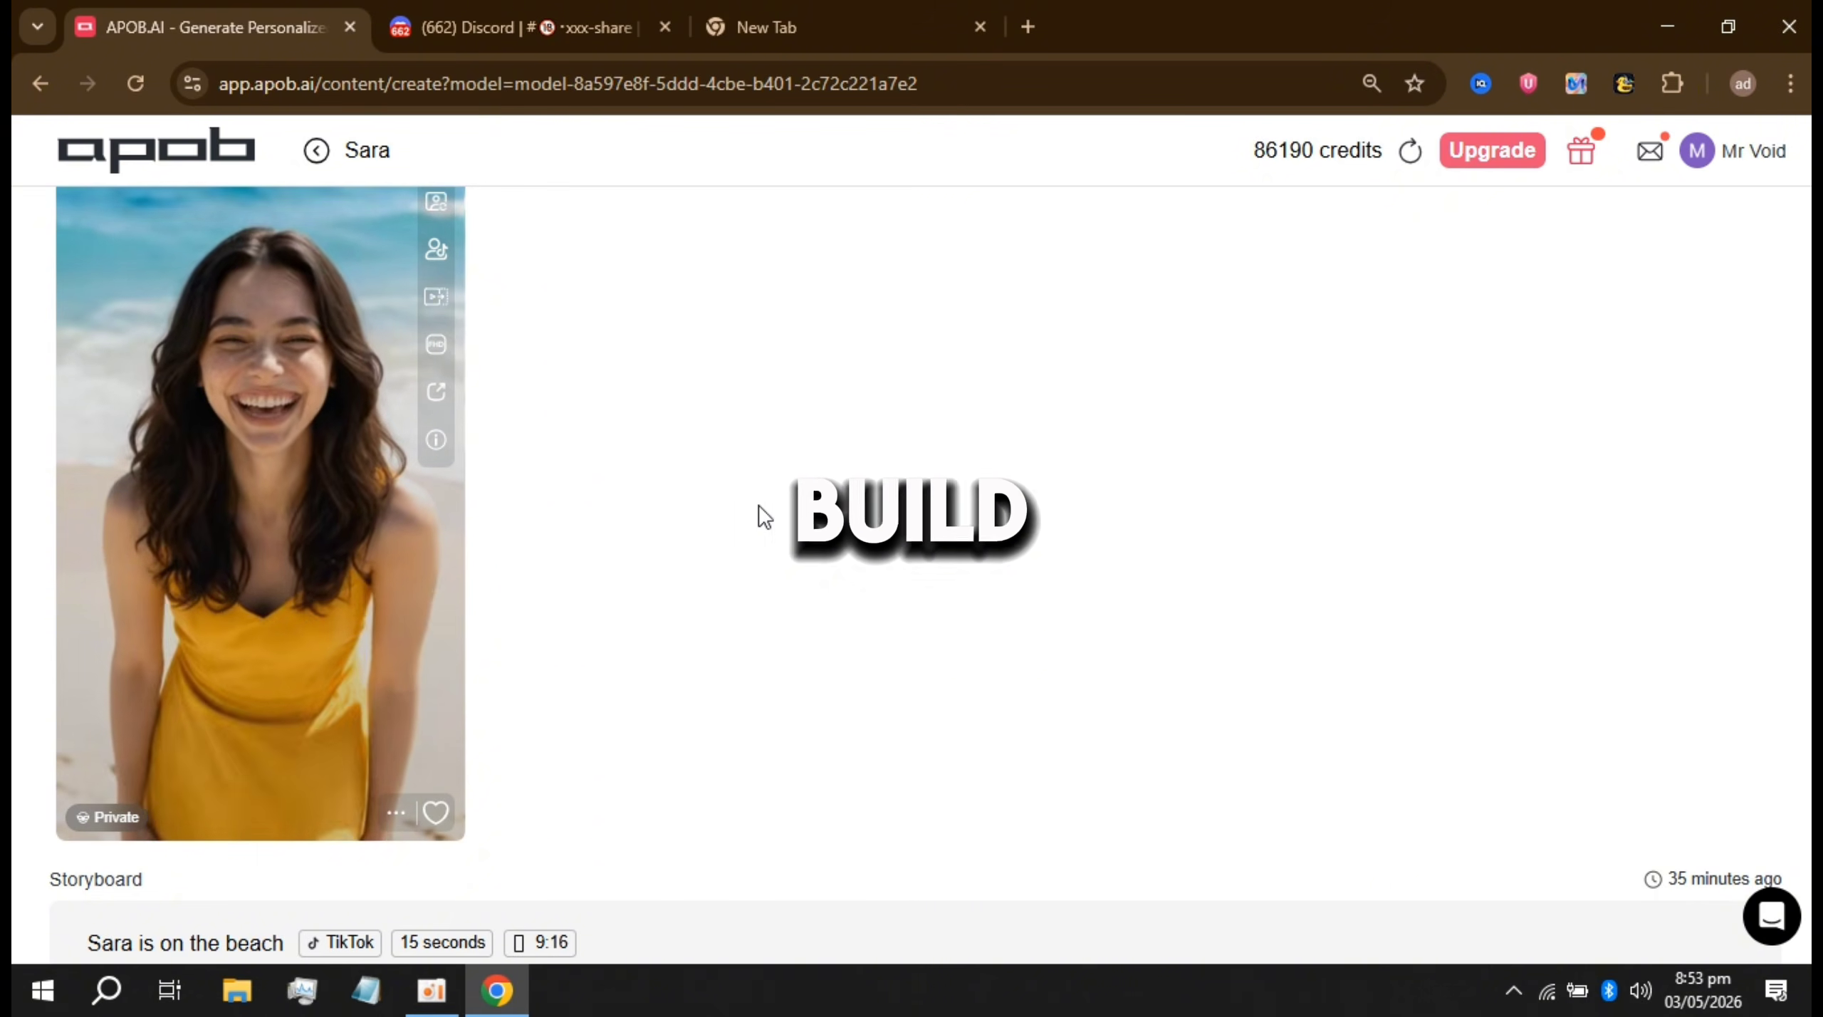
scroll(759, 506, "down", 15)
scroll(759, 505, "up", 2)
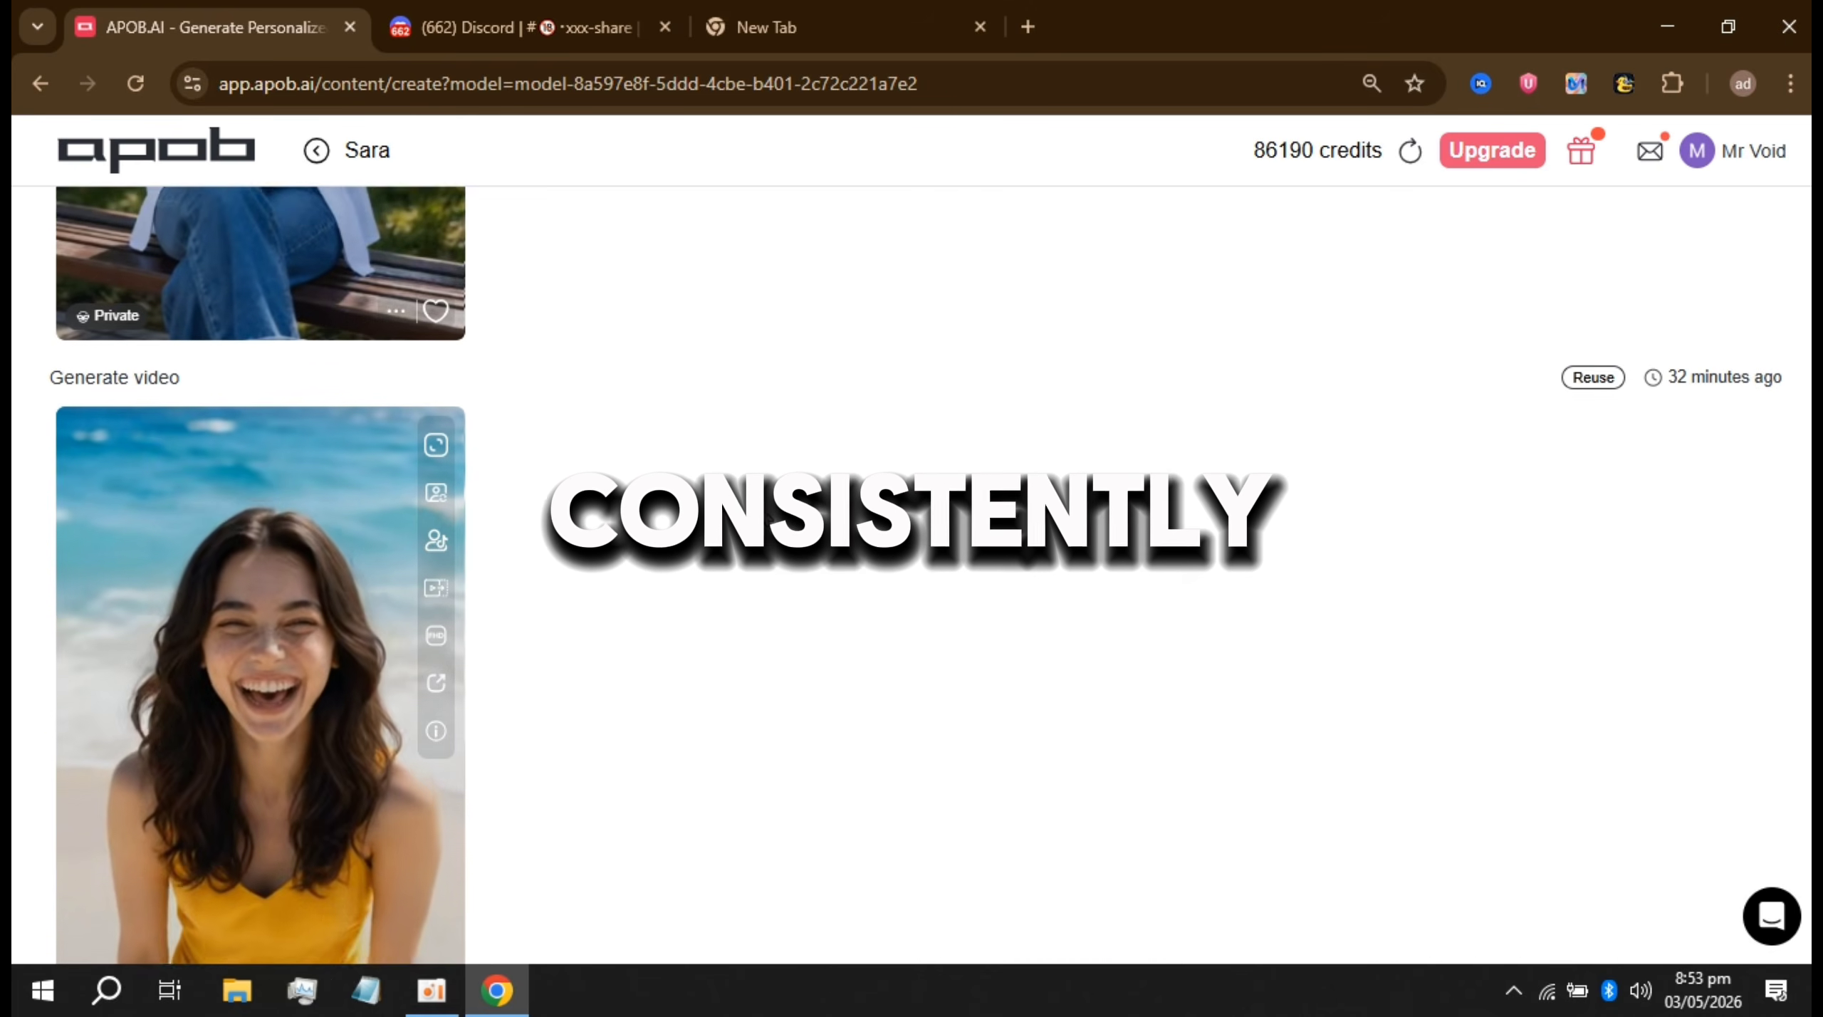
scroll(759, 506, "up", 8)
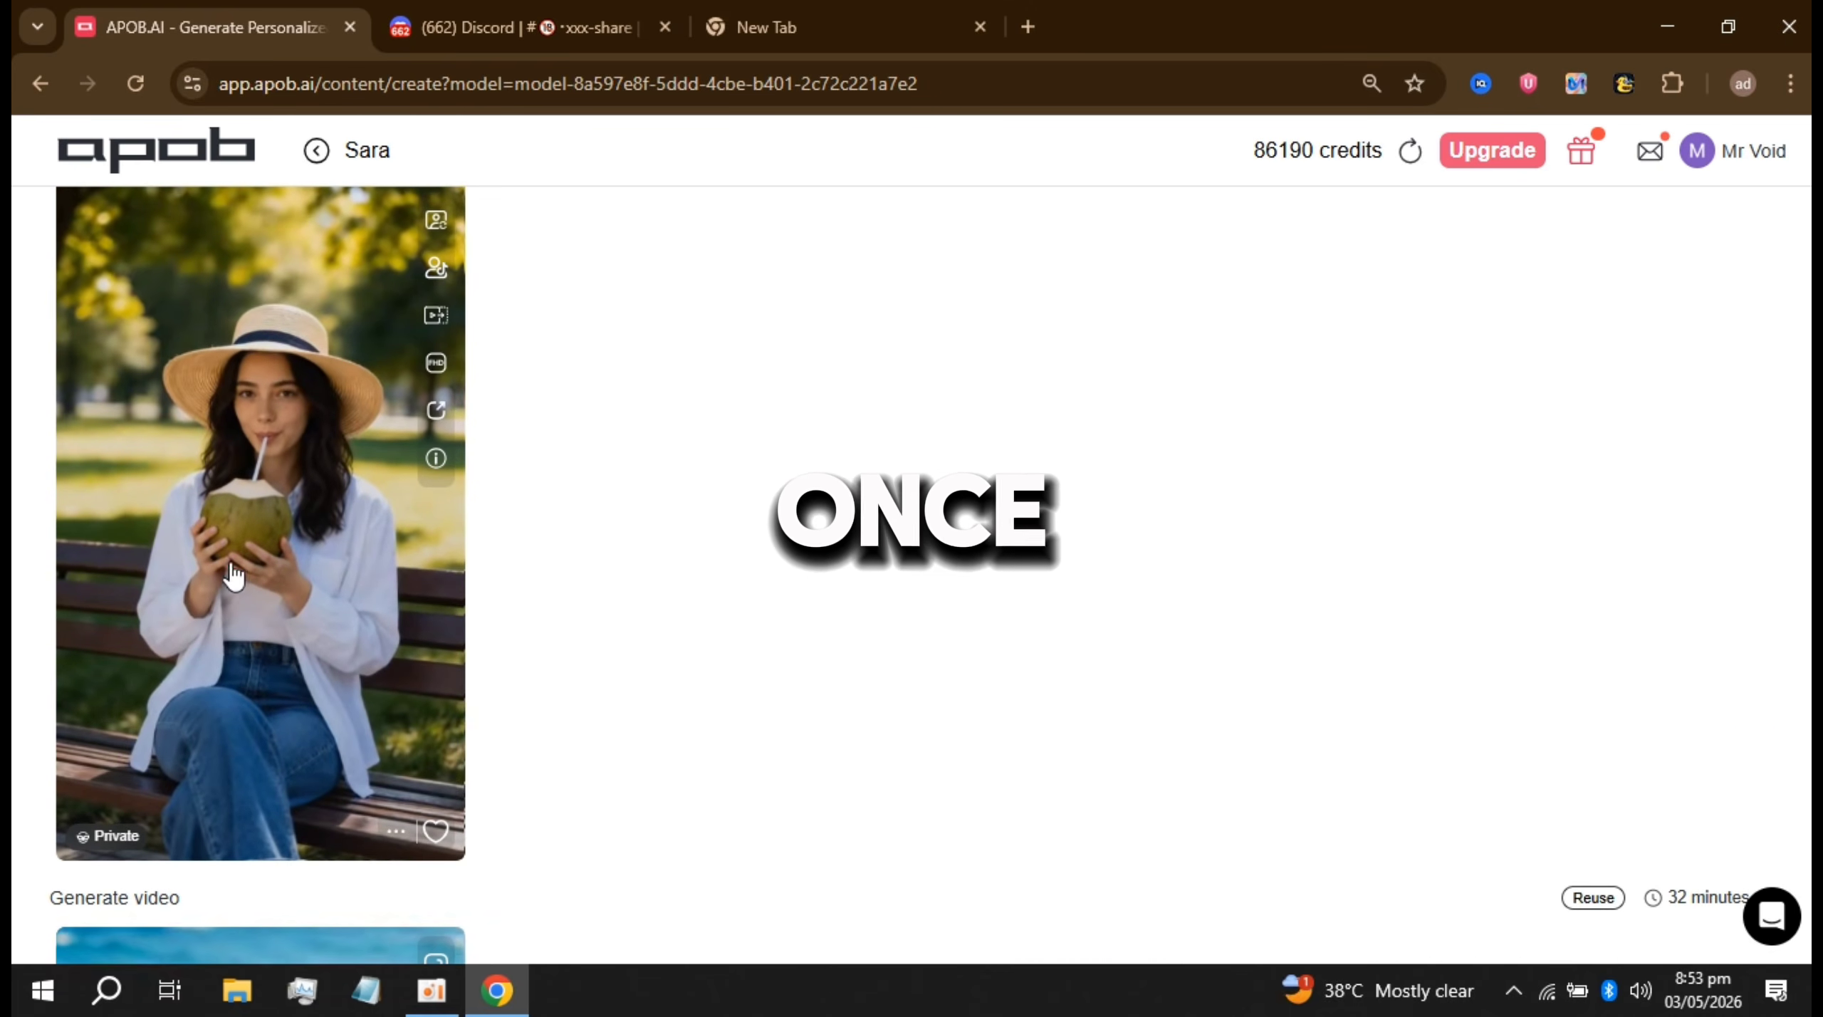
scroll(581, 598, "up", 15)
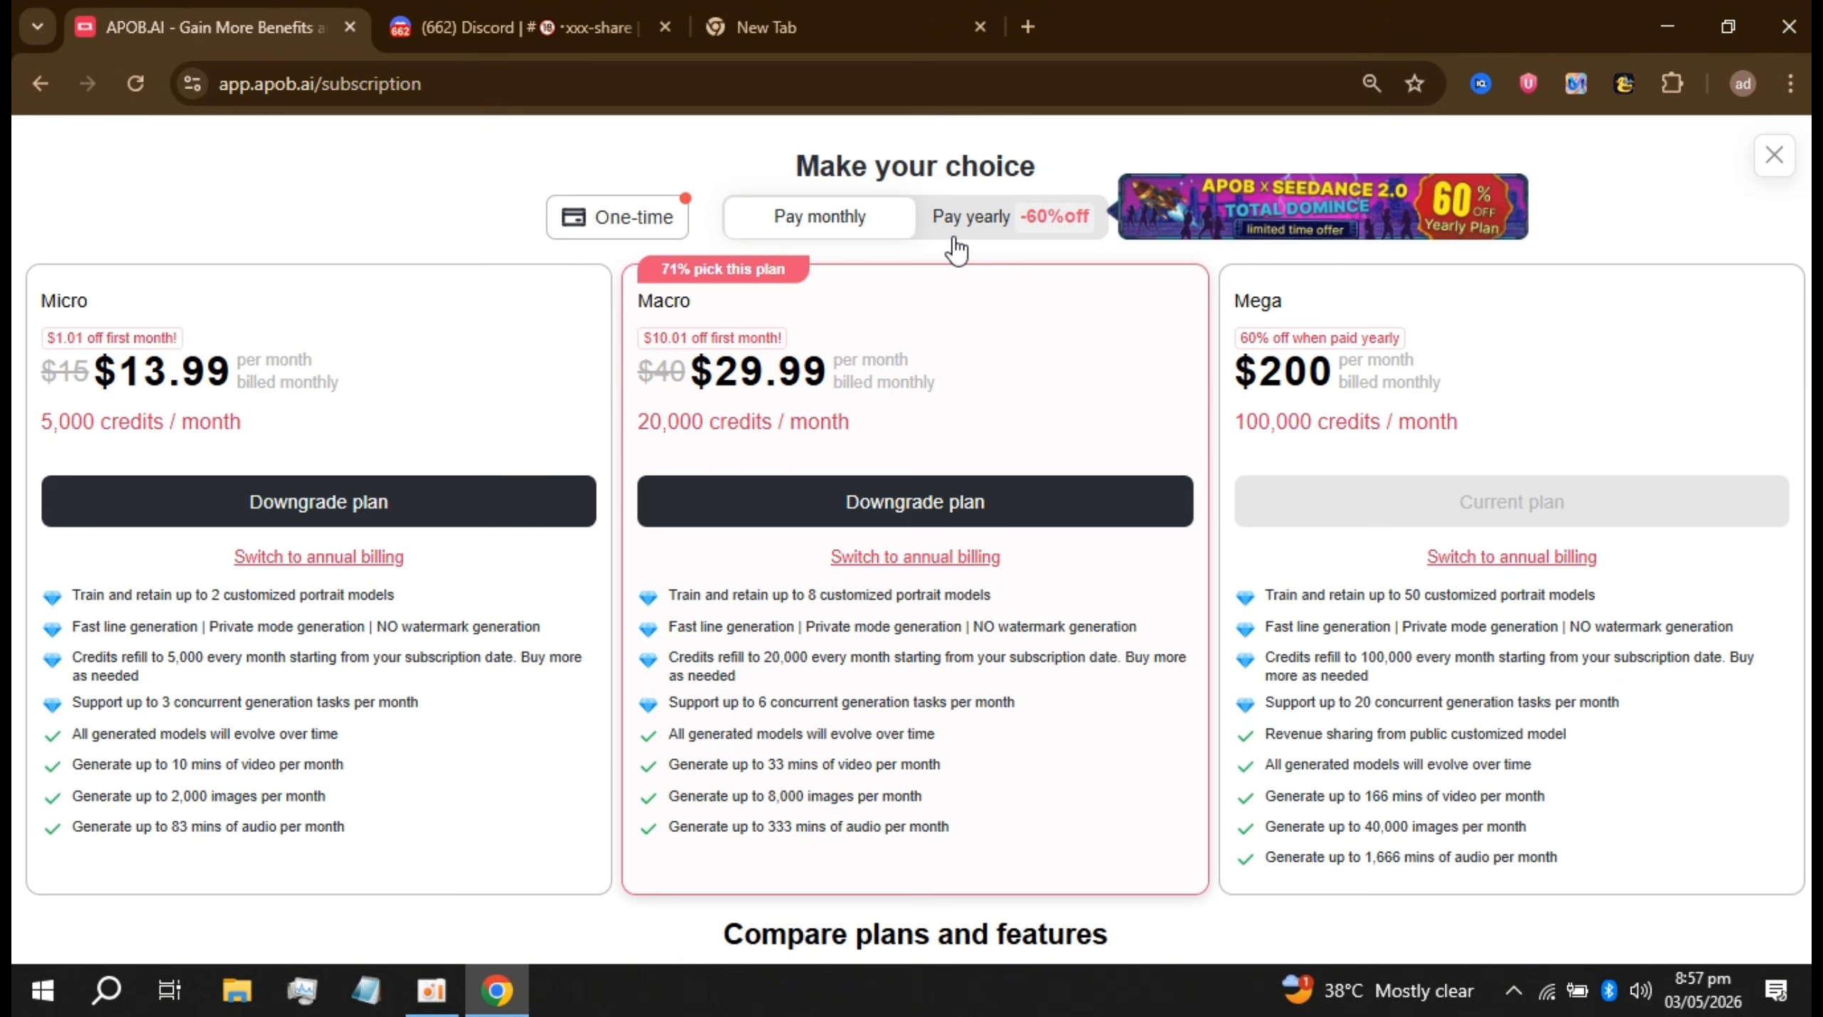
Step: Compare yearly and monthly billing prices for the Micro, Macro and Mega subscription plans
left_click(954, 239)
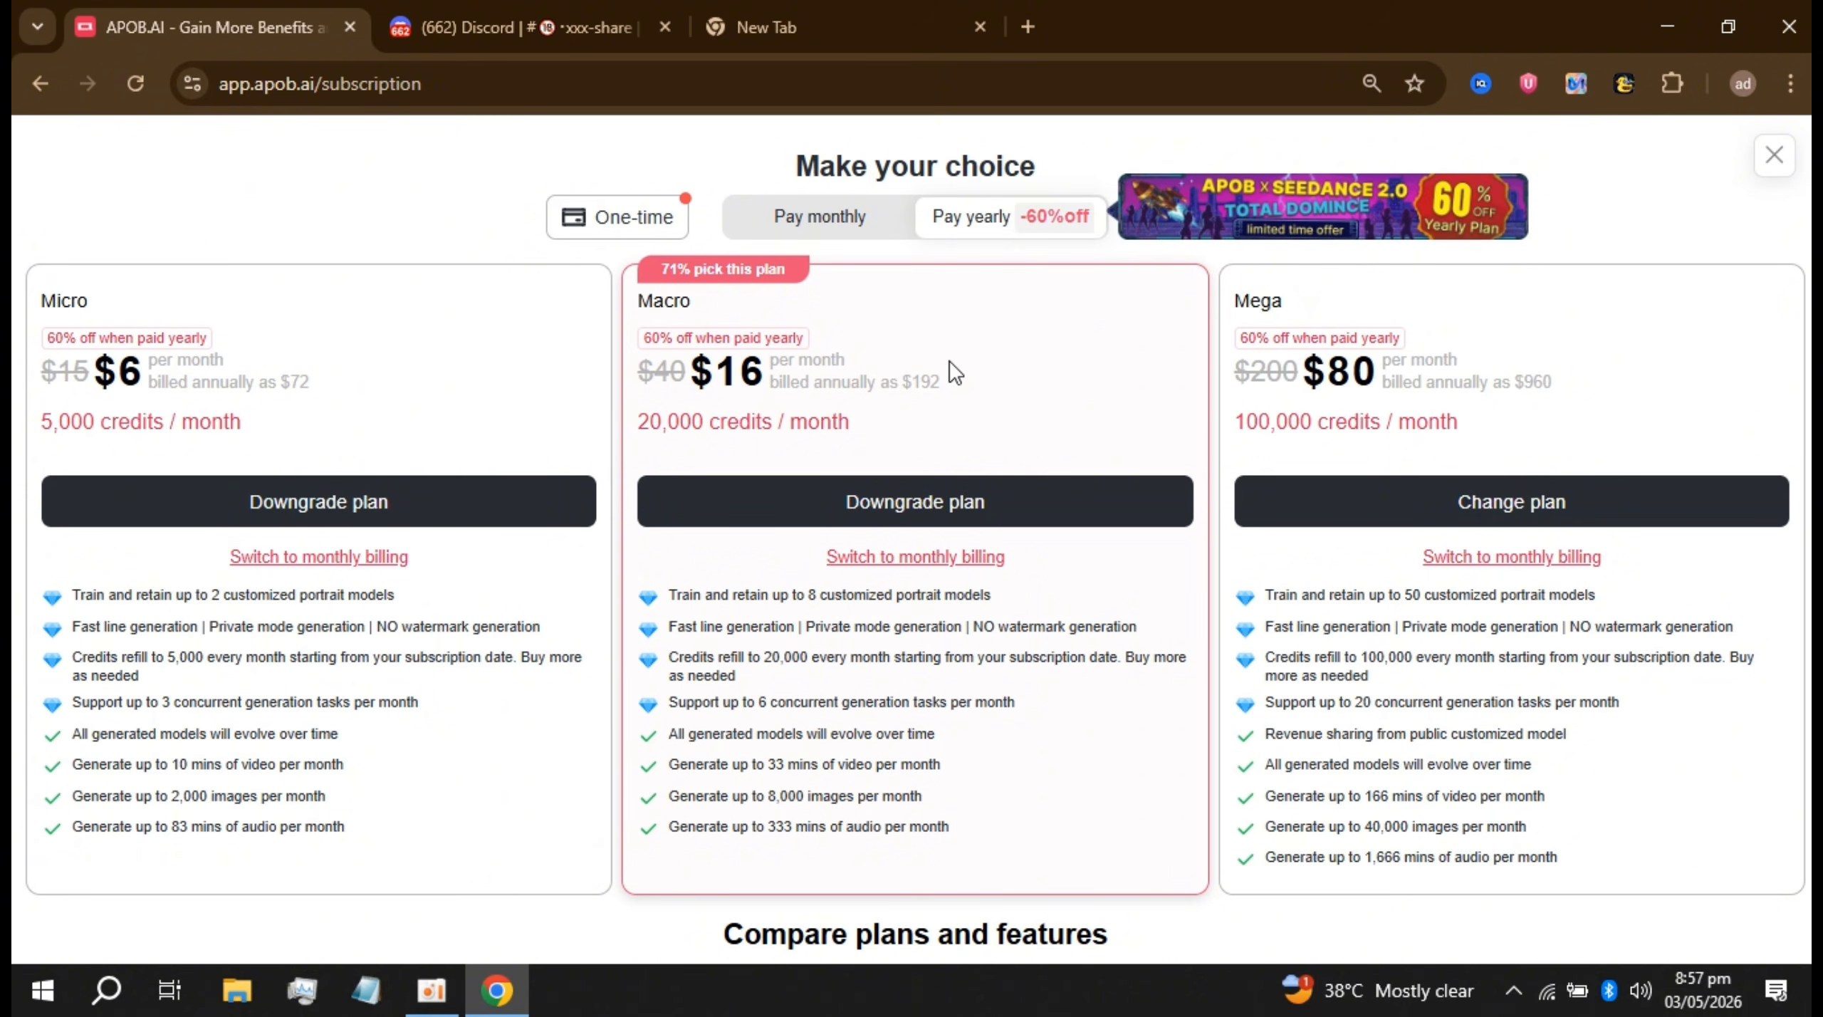
left_click(846, 218)
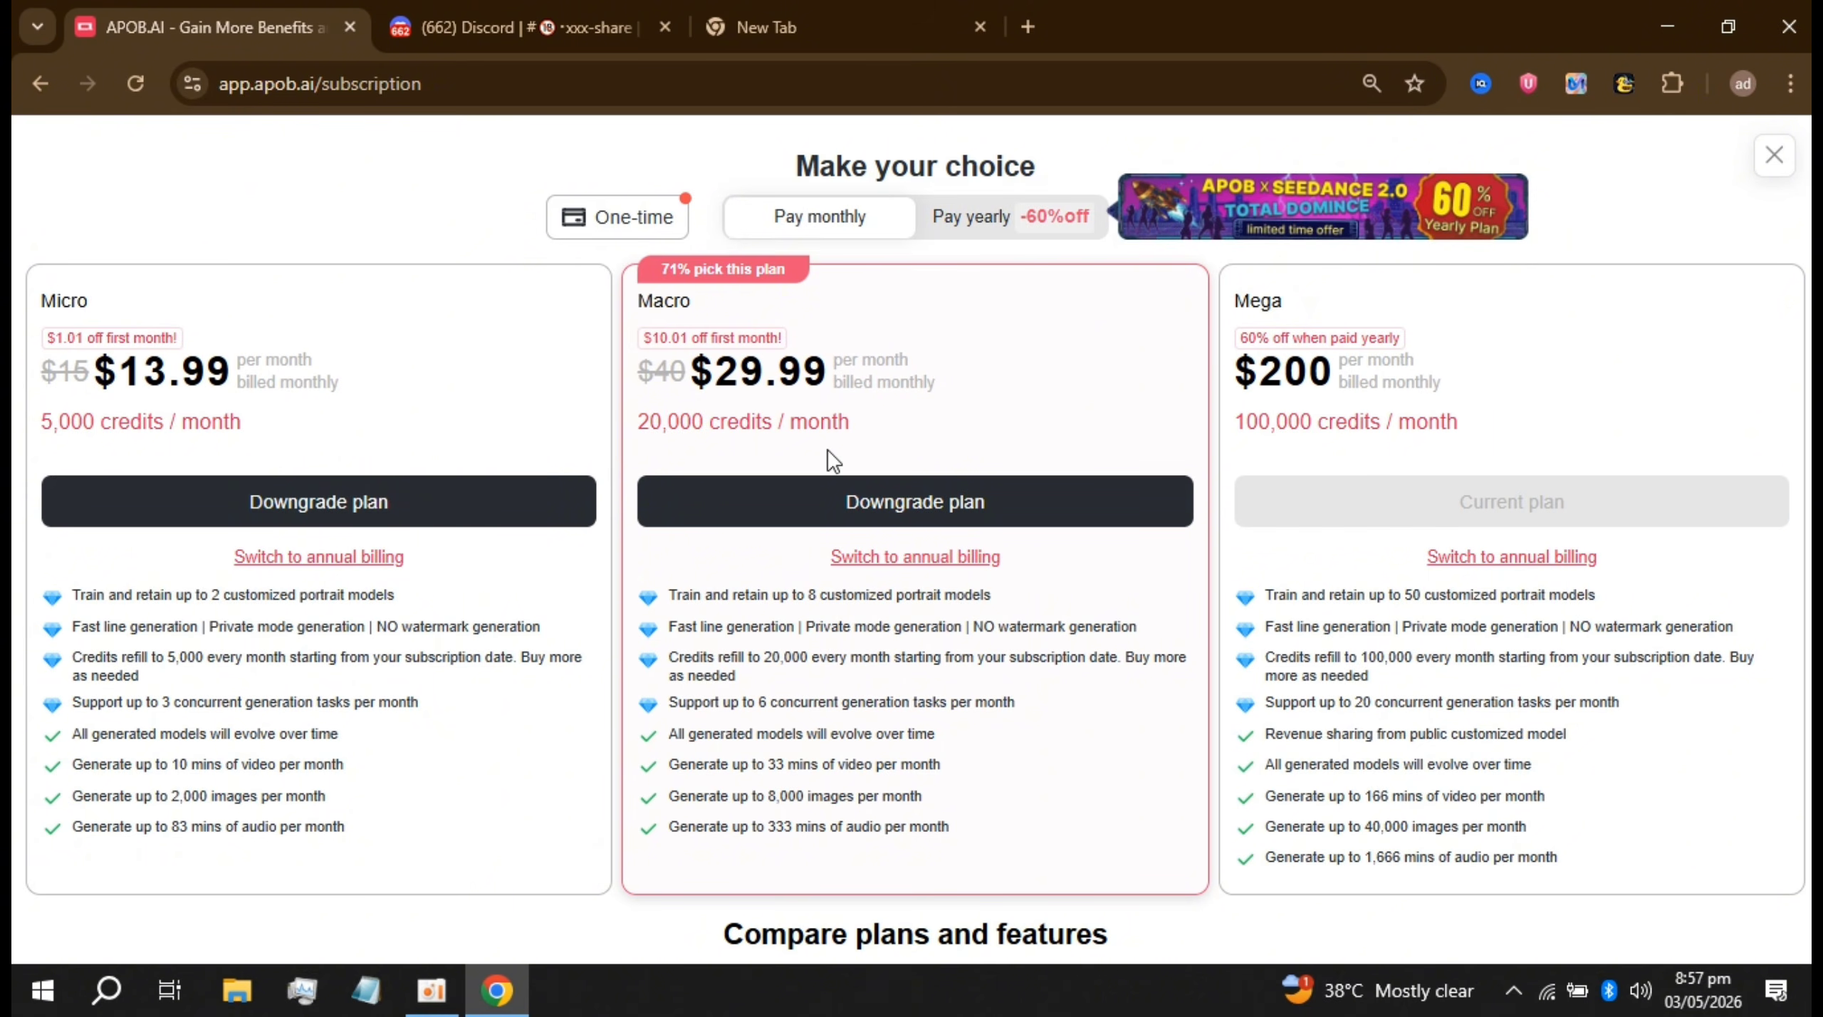